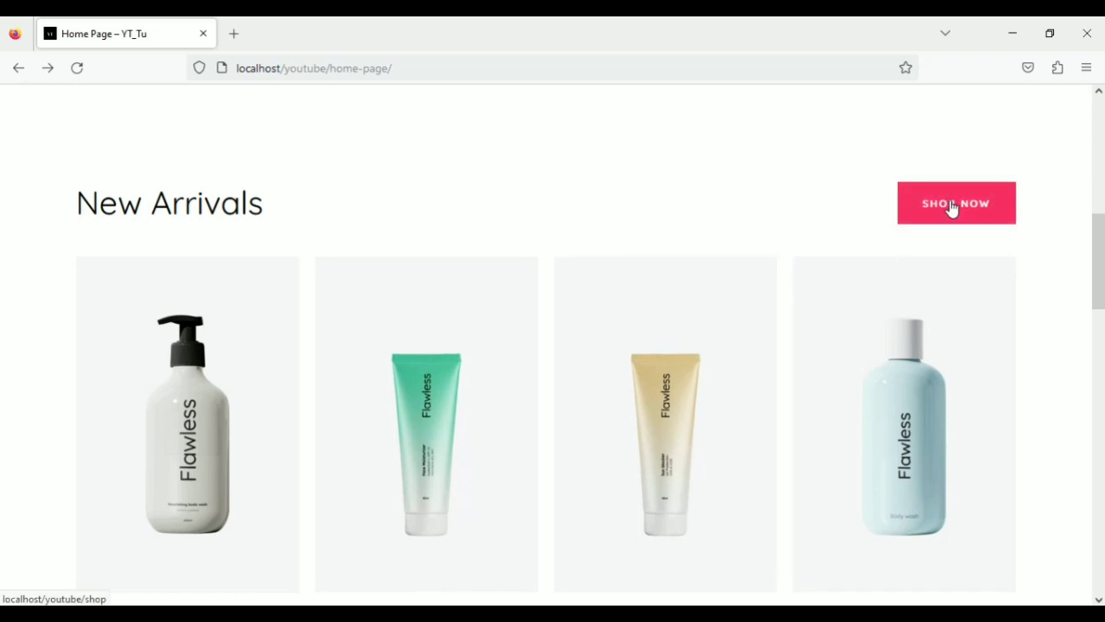
- Open the Cream to Foam Lotion product from the home page and add three of it to the cart
scroll(403, 422, "down", 2)
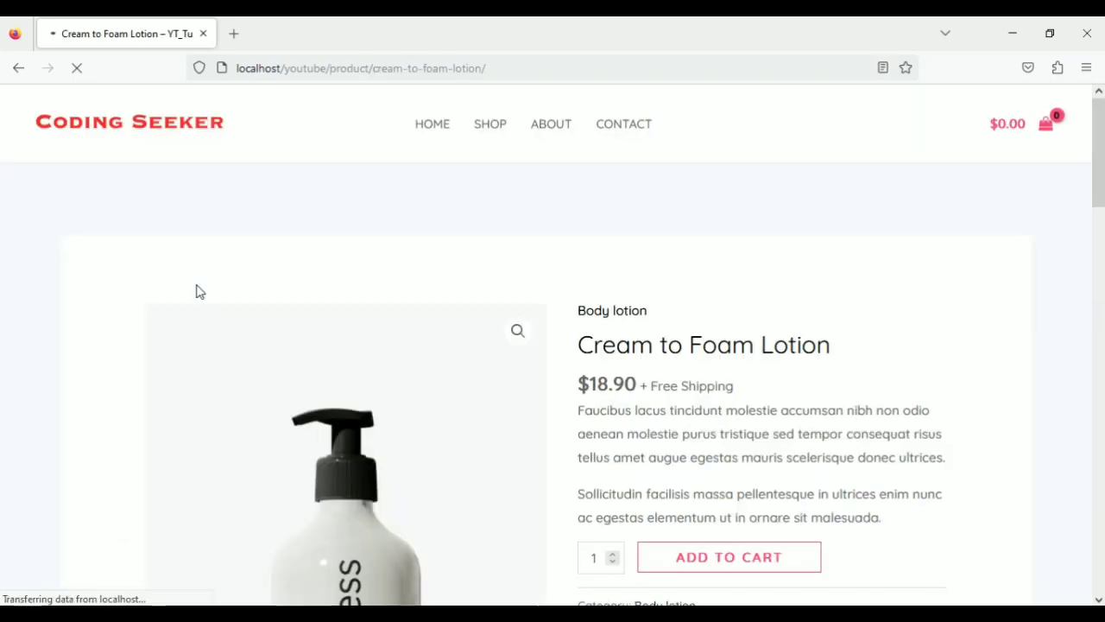
scroll(259, 363, "down", 4)
scroll(293, 395, "up", 3)
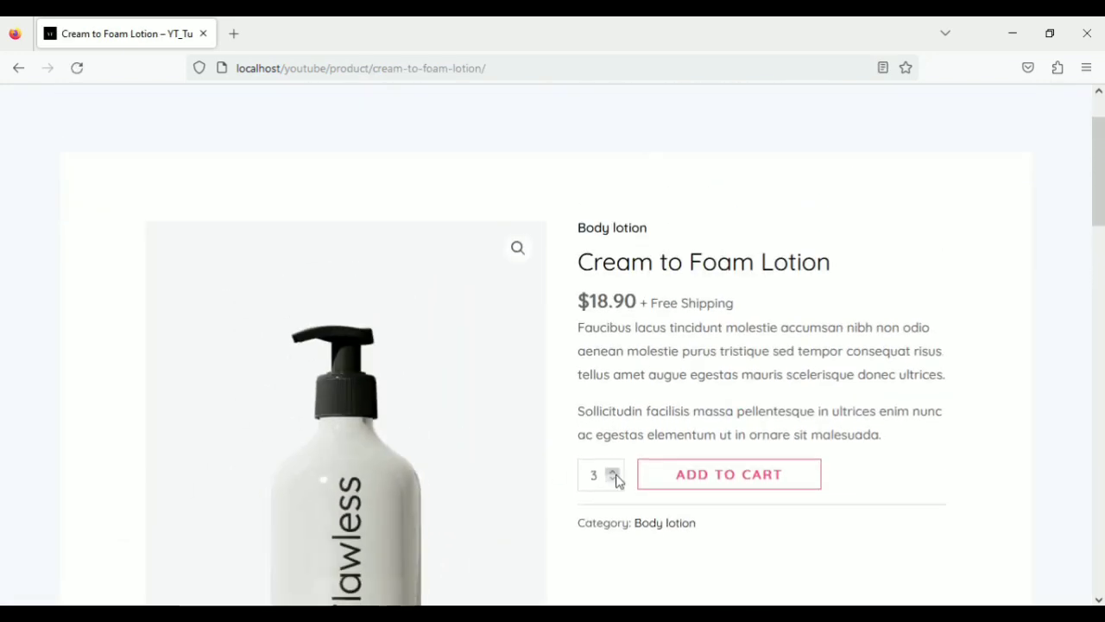
left_click(767, 477)
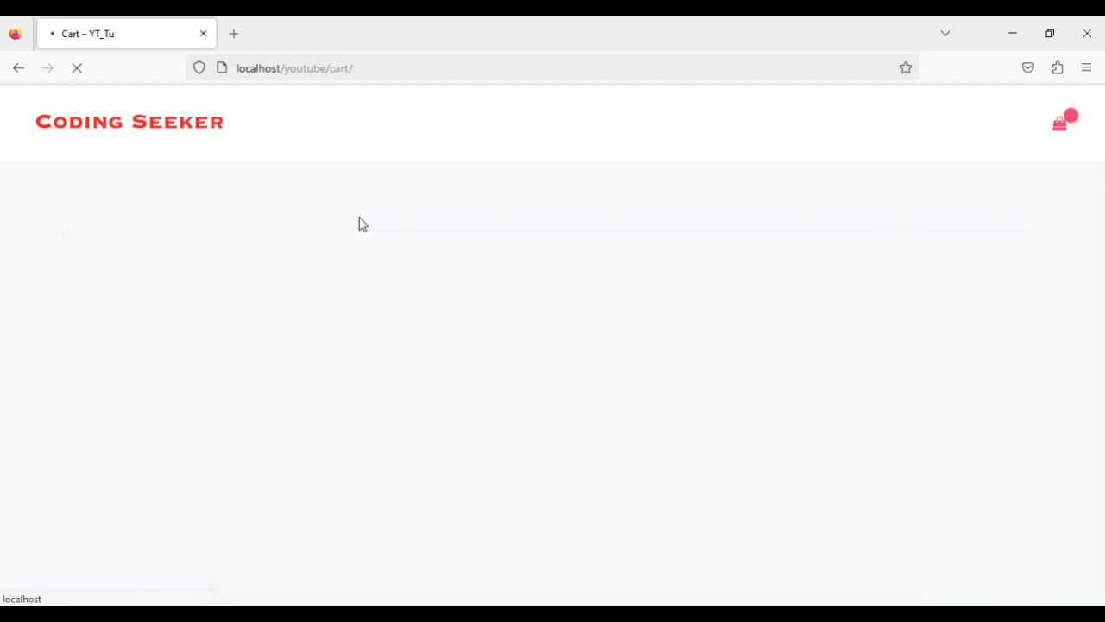
- Review the cart contents, totals and checkout option, and go back to the home page
scroll(719, 282, "down", 2)
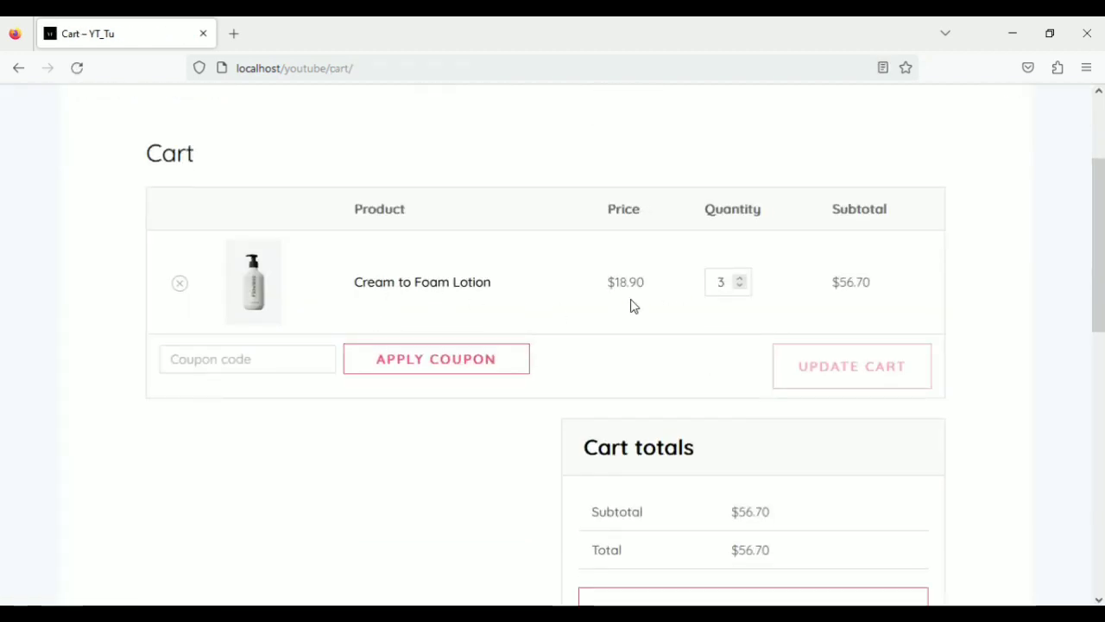
scroll(691, 371, "down", 2)
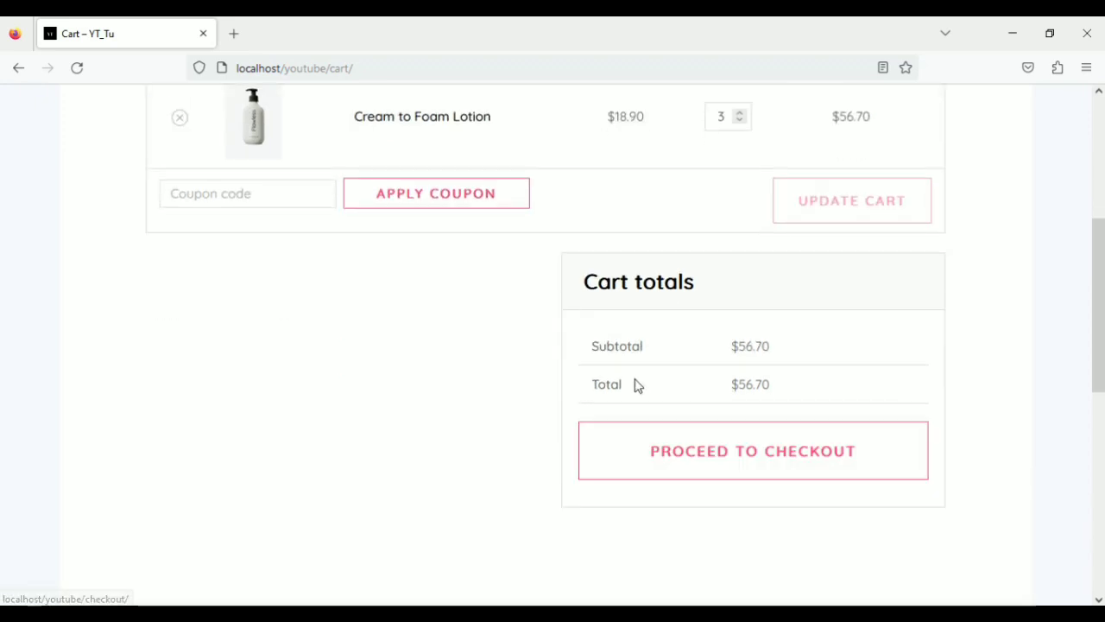
left_click(747, 460)
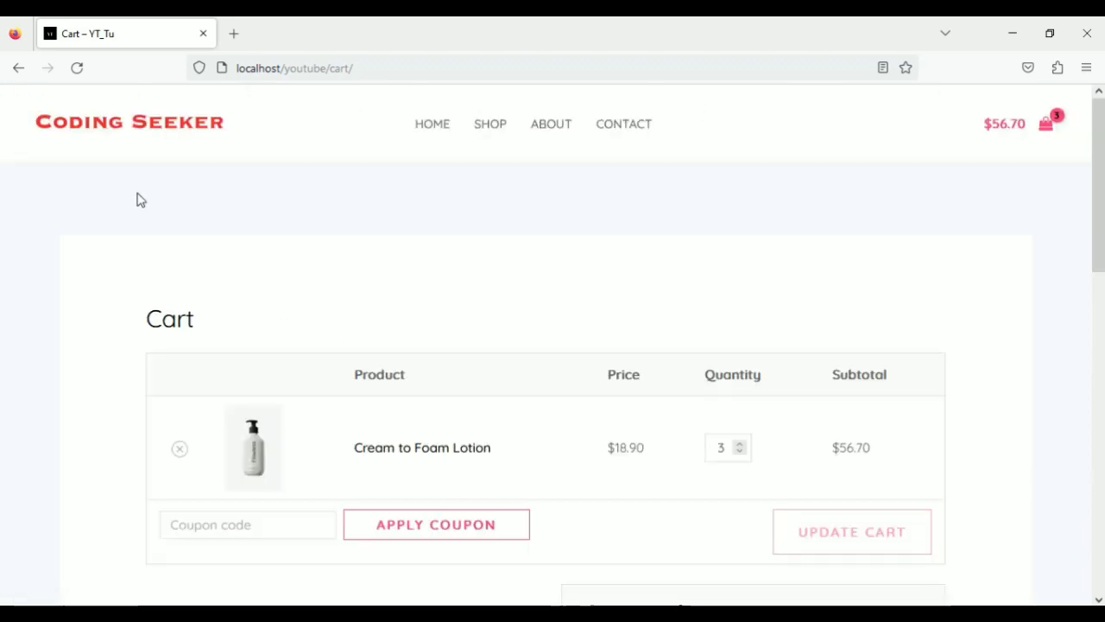
left_click(18, 69)
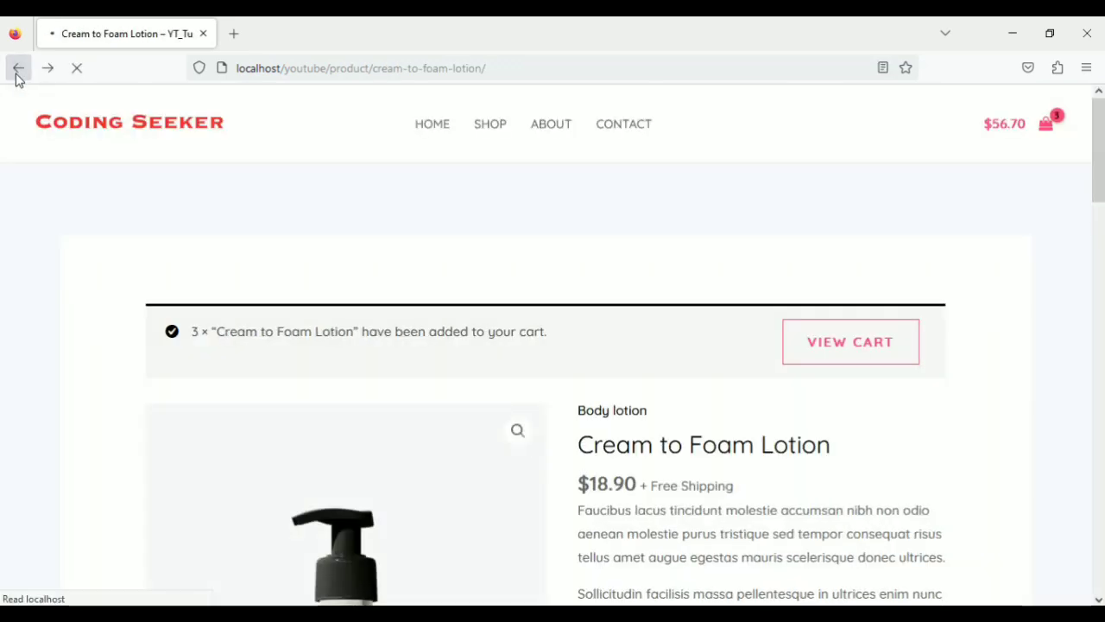
left_click(18, 68)
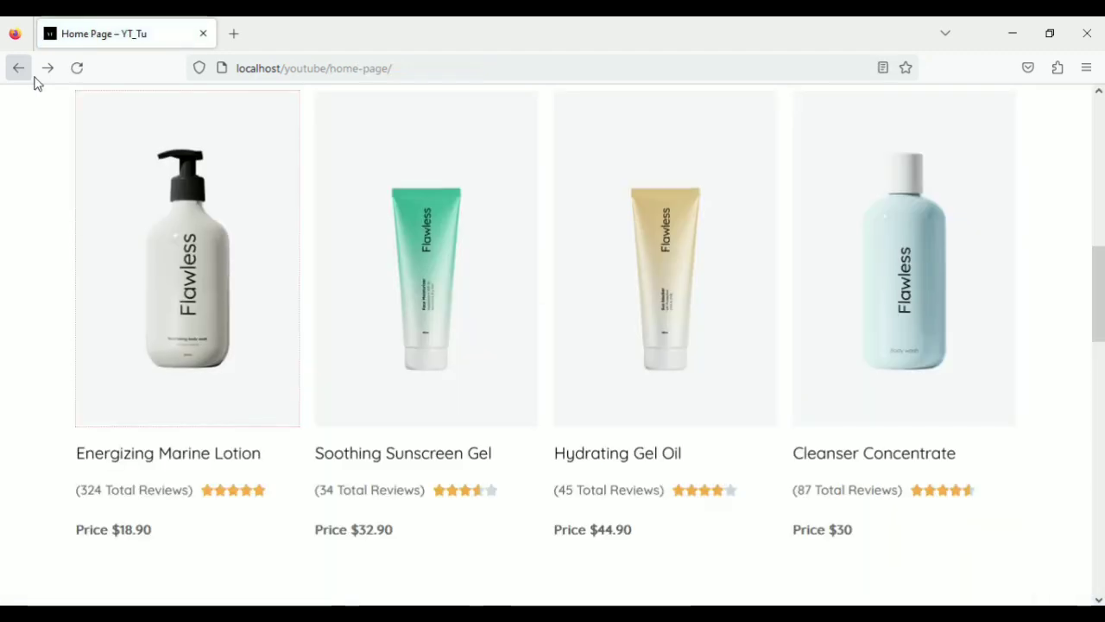
- Look over the home page's product listing and Beauty Flawless Skin section, and open its Read More page
scroll(400, 323, "down", 2)
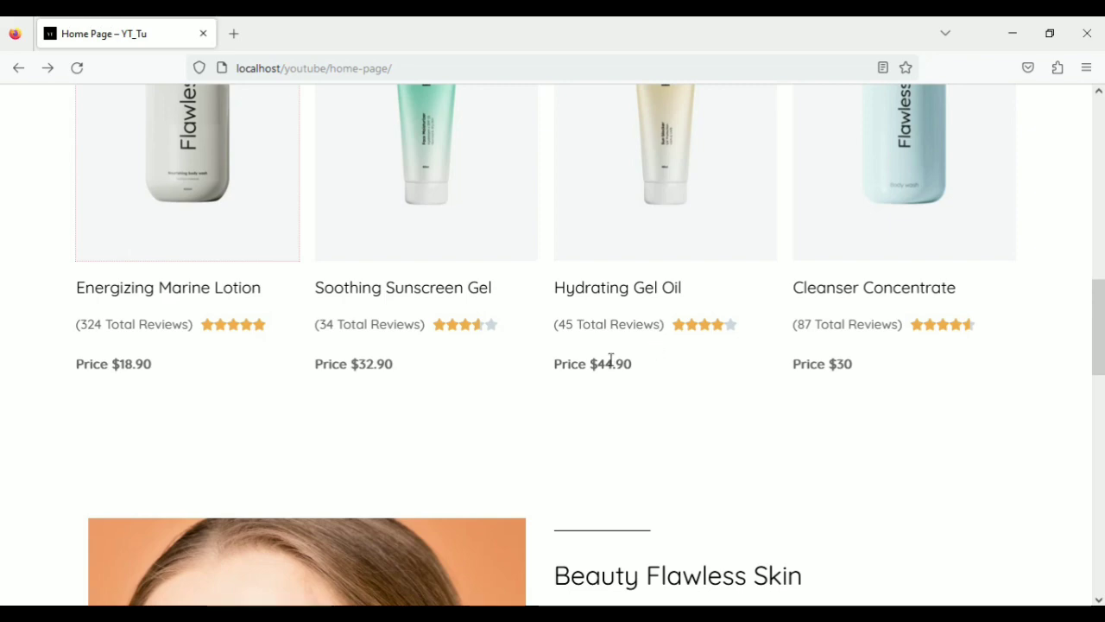
scroll(383, 409, "down", 5)
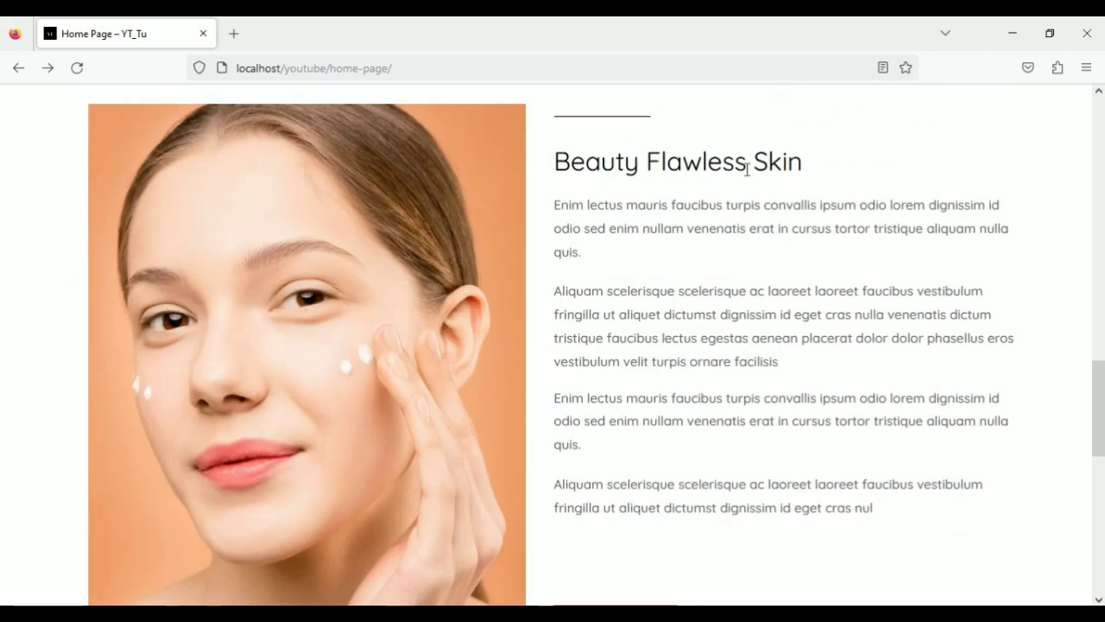
scroll(382, 284, "down", 2)
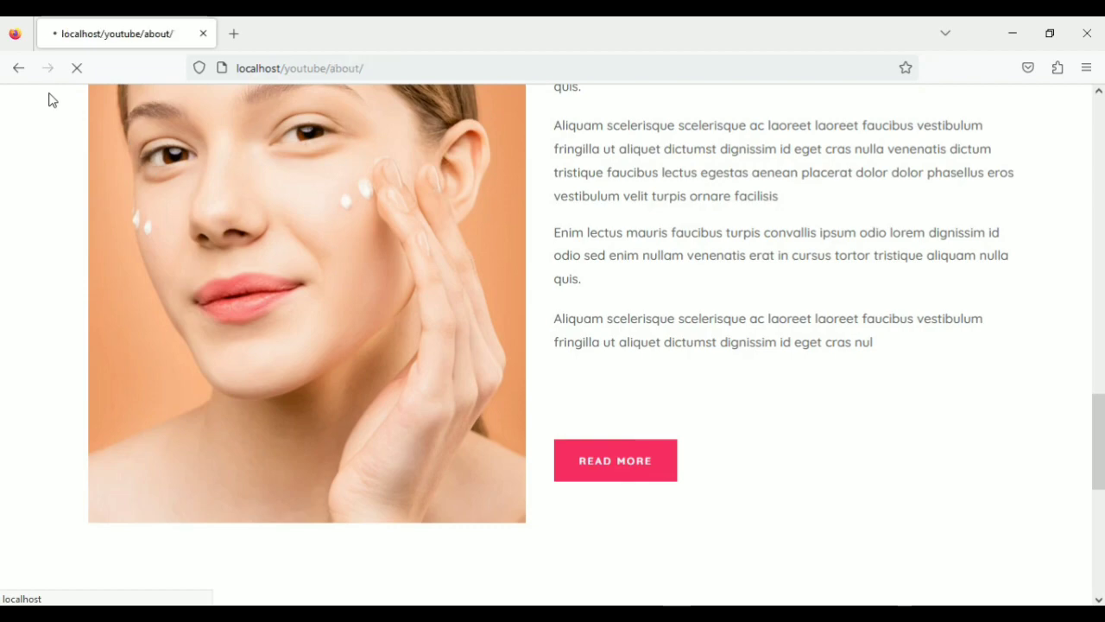
- Examine the About page's founder and feature sections, and return to the home page to look through it
scroll(354, 235, "down", 6)
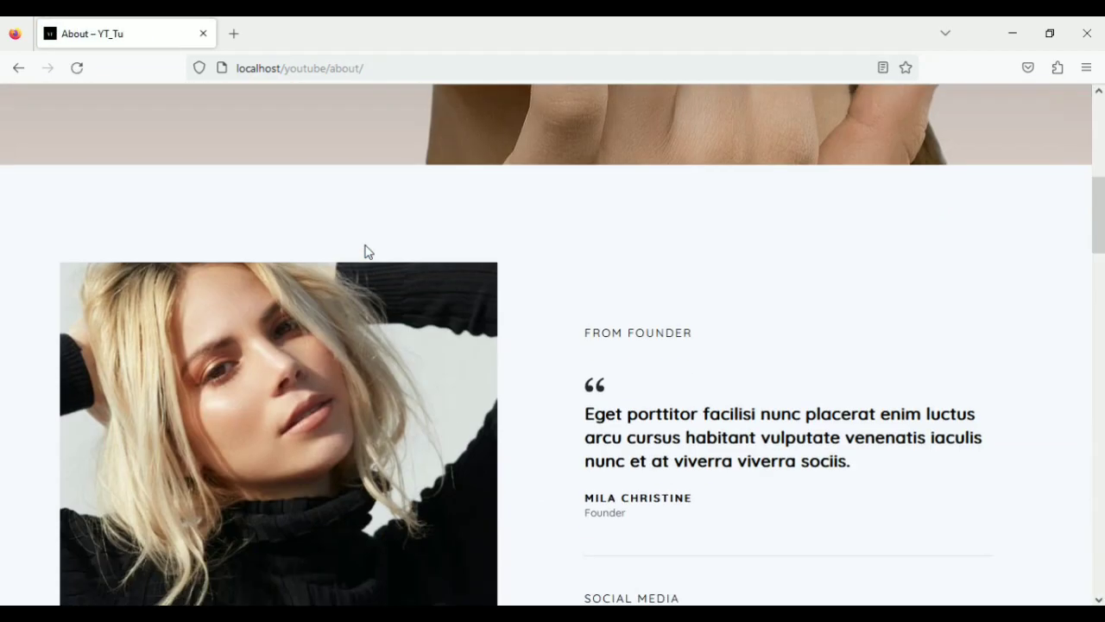
scroll(364, 244, "up", 6)
scroll(364, 244, "down", 15)
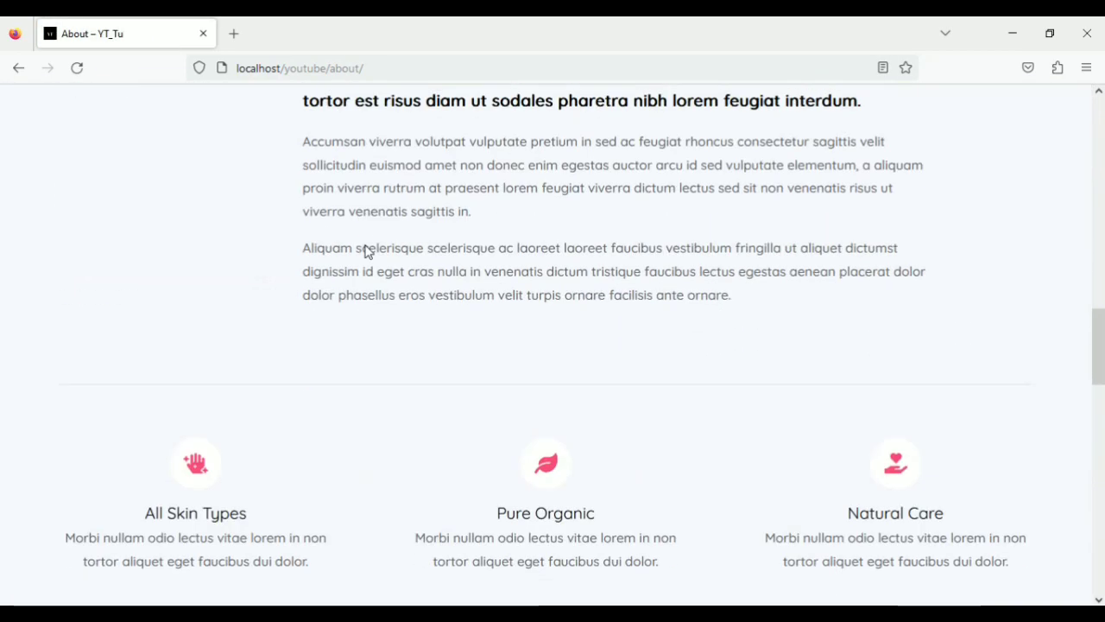
scroll(365, 249, "down", 9)
scroll(365, 250, "up", 18)
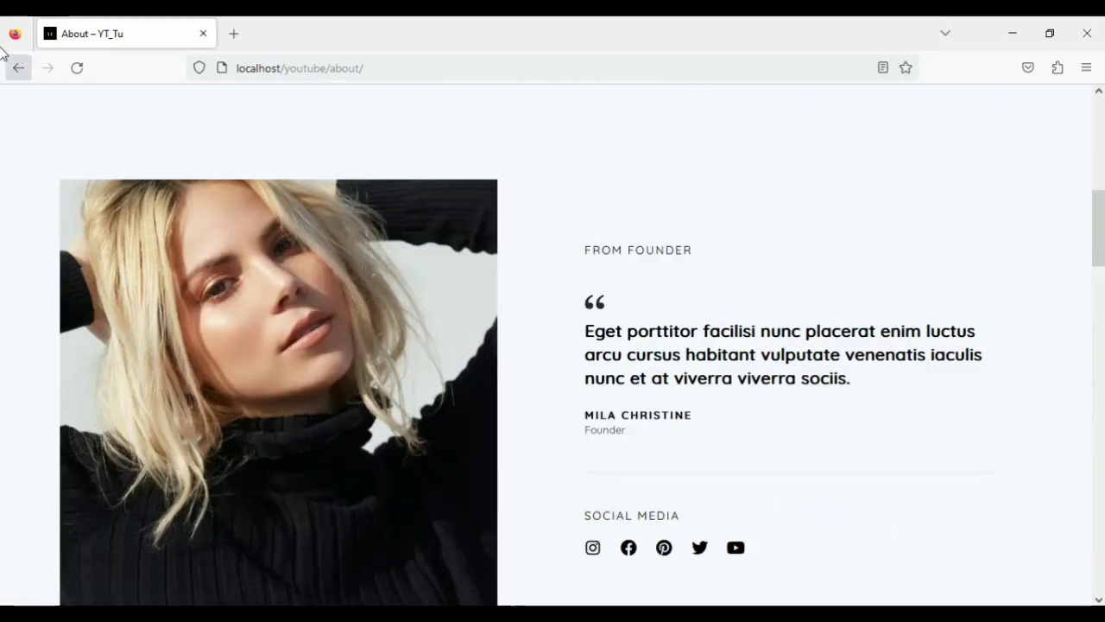
left_click(18, 67)
scroll(418, 285, "up", 20)
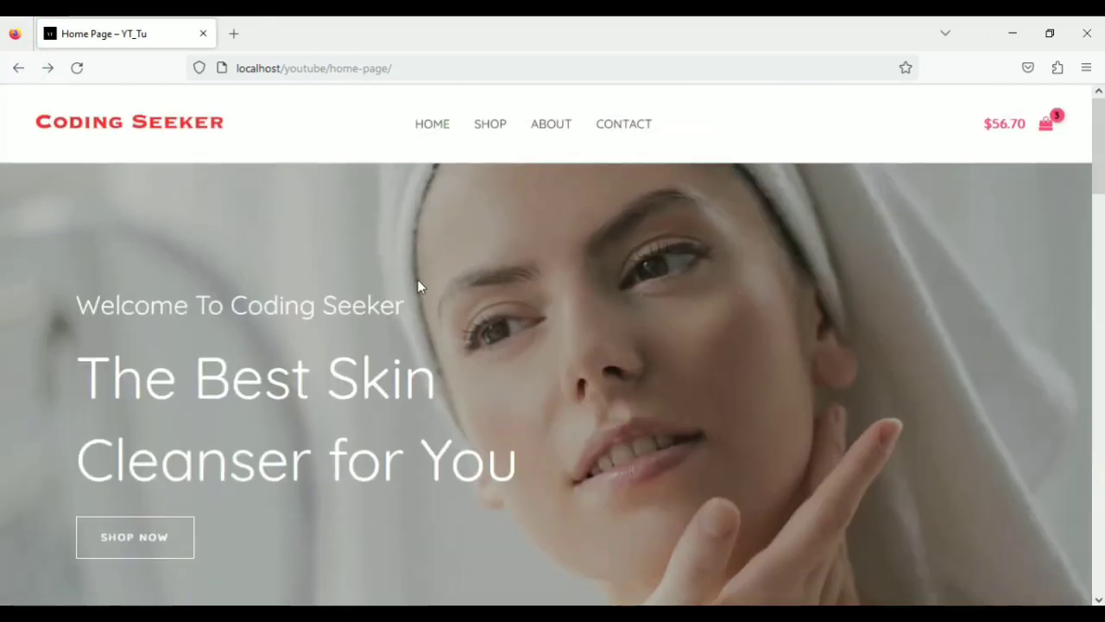
scroll(419, 286, "down", 20)
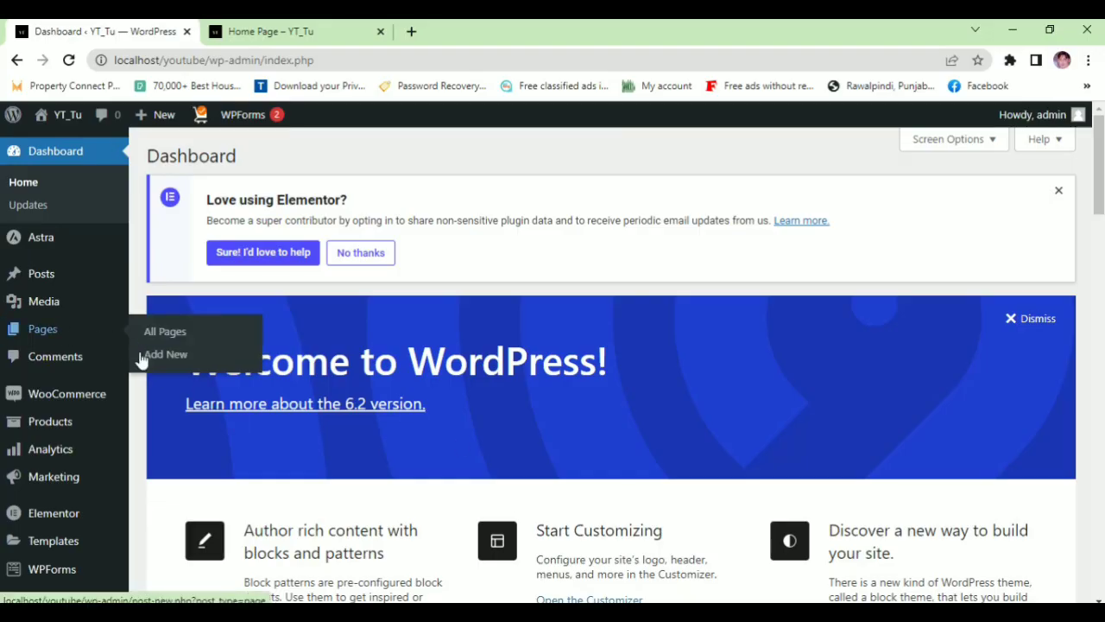
- Switch to the WordPress dashboard, create a new page titled Home, and publish it
left_click(155, 364)
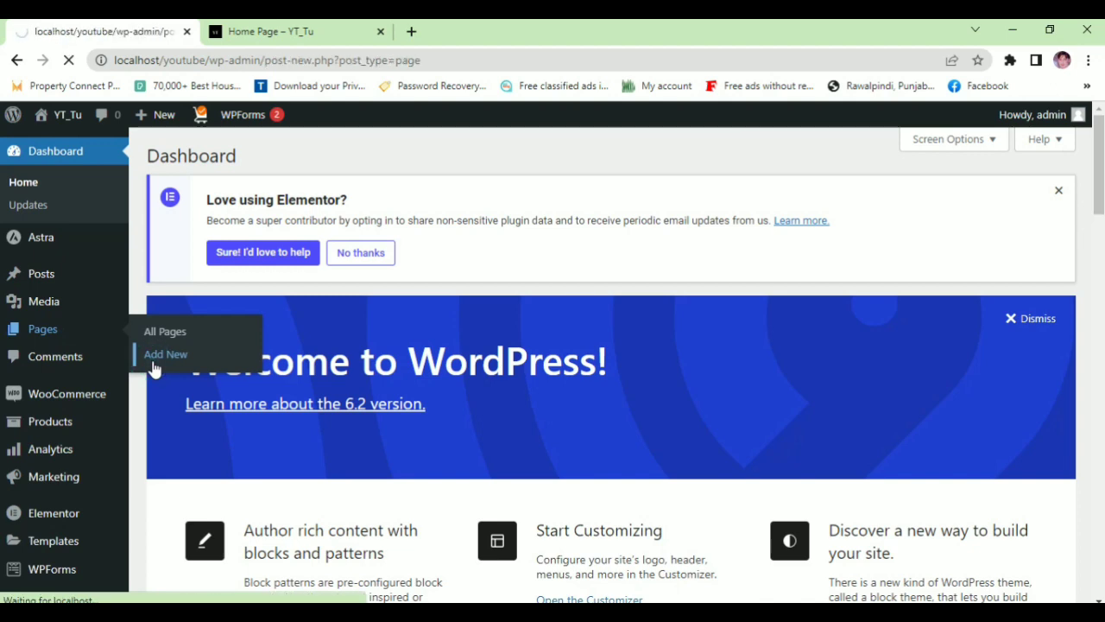
type("Home")
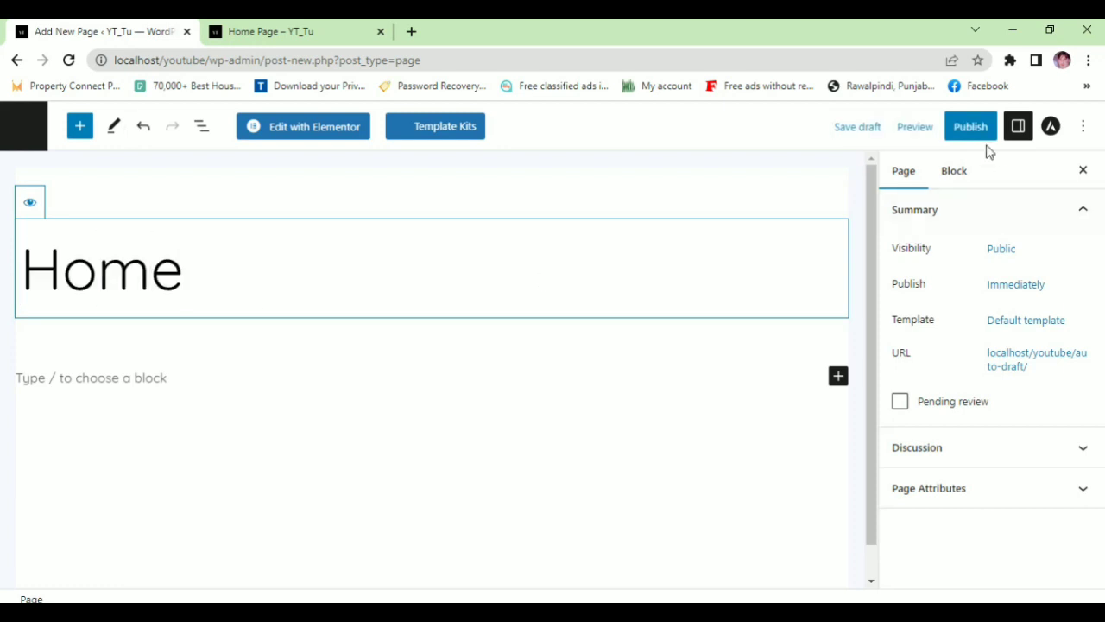
left_click(970, 126)
left_click(949, 126)
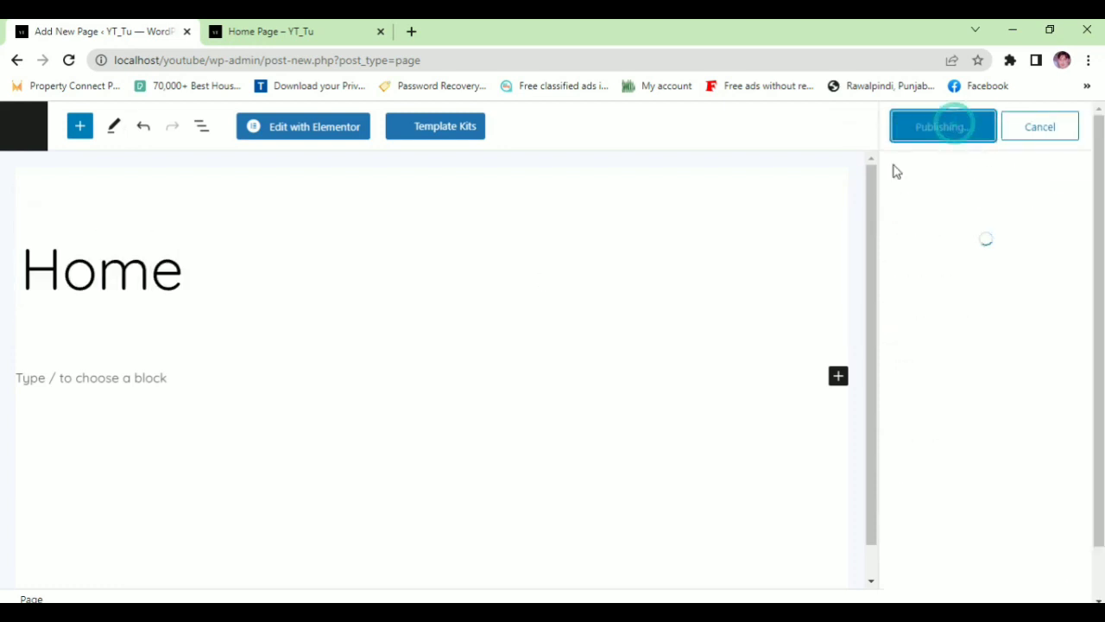
- Open the Home page in Elementor and set its page layout to Elementor Full Width
left_click(306, 131)
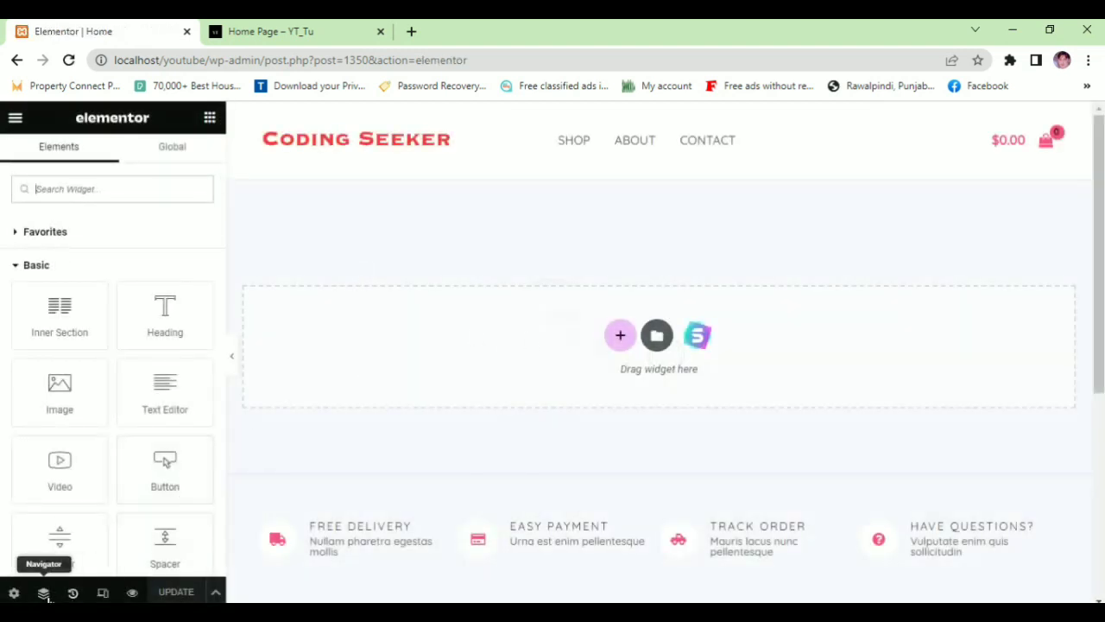
left_click(16, 592)
left_click(148, 490)
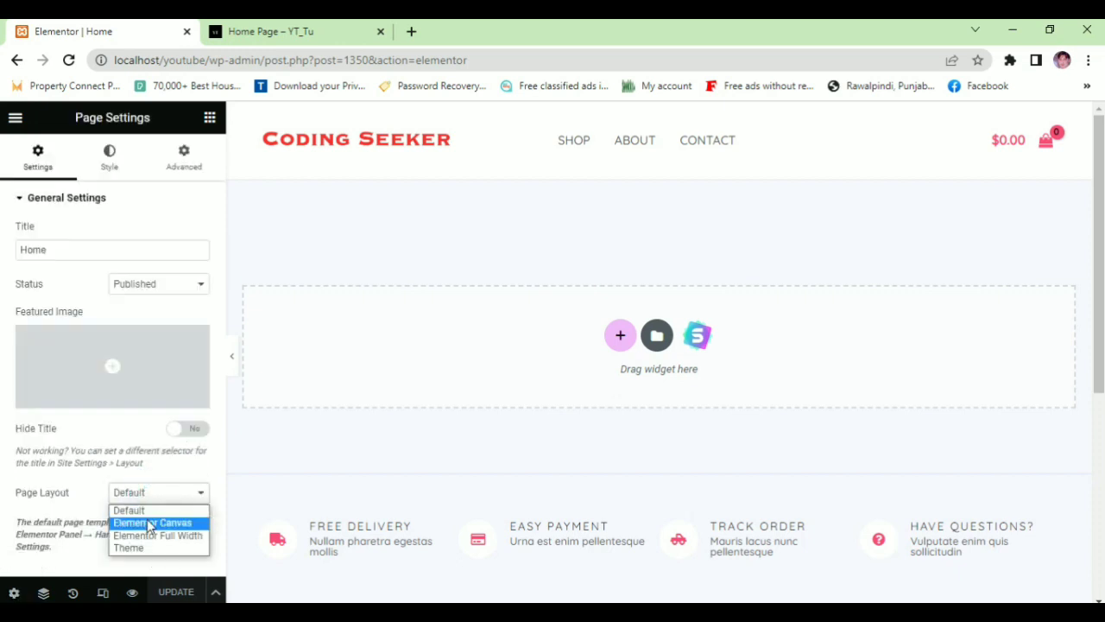
left_click(157, 535)
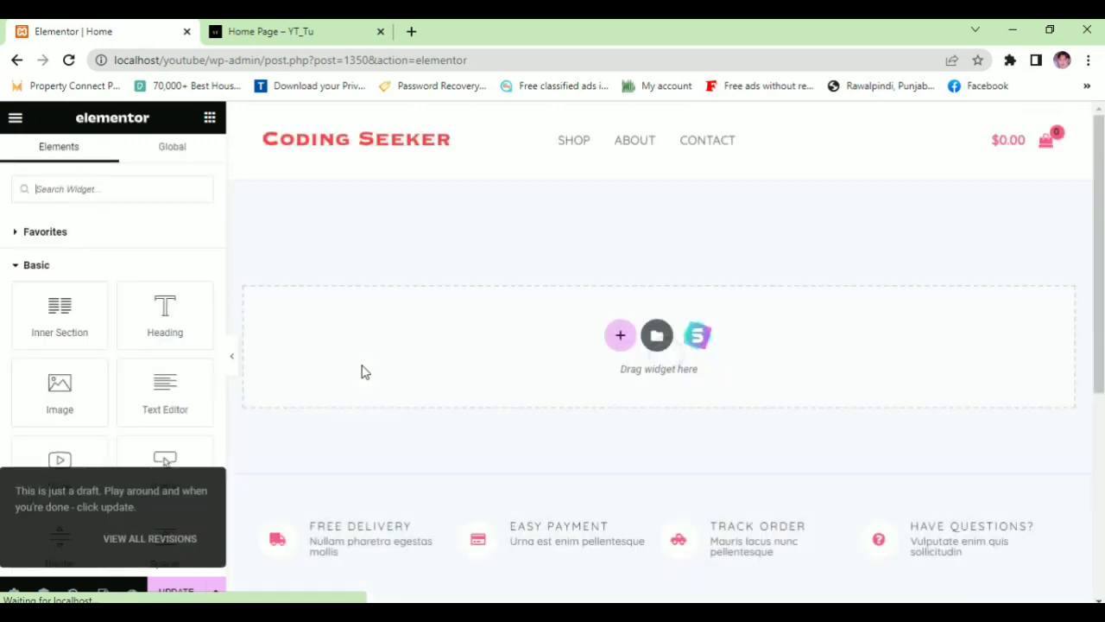
- Add a new section with a single-column structure to the empty page area
scroll(472, 385, "down", 2)
scroll(509, 344, "up", 1)
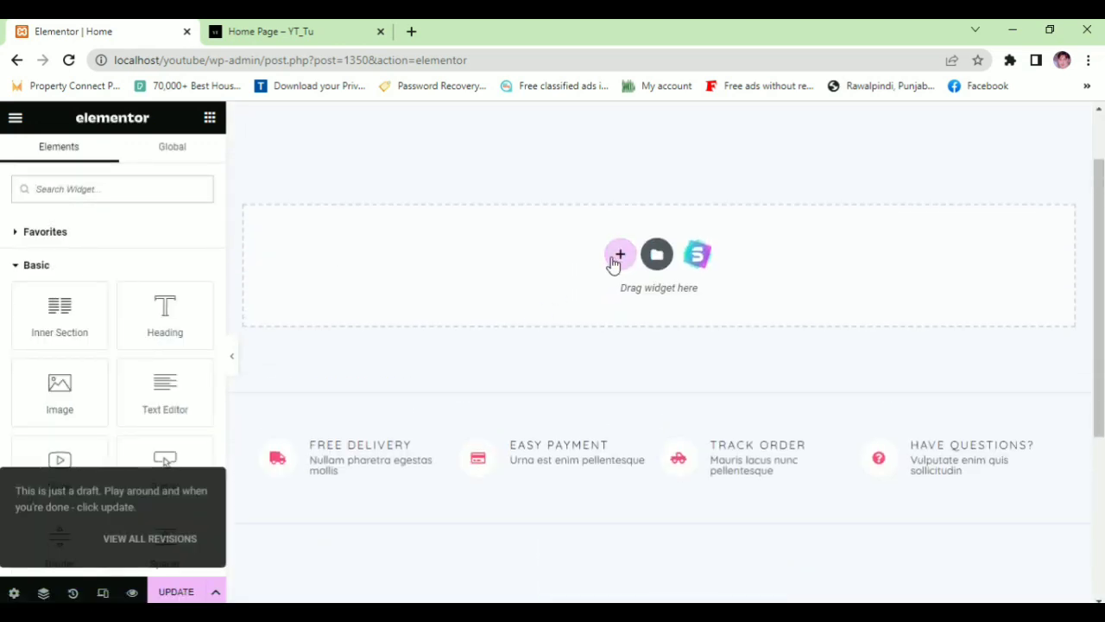
scroll(587, 280, "up", 1)
scroll(518, 345, "down", 3)
scroll(589, 375, "up", 3)
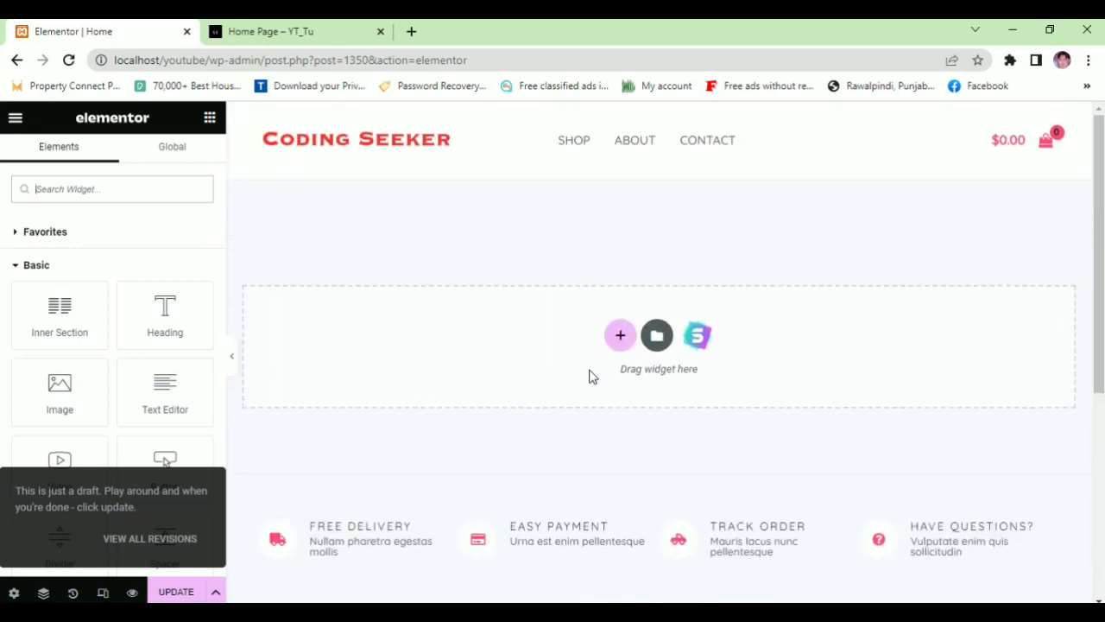
left_click(620, 335)
left_click(447, 378)
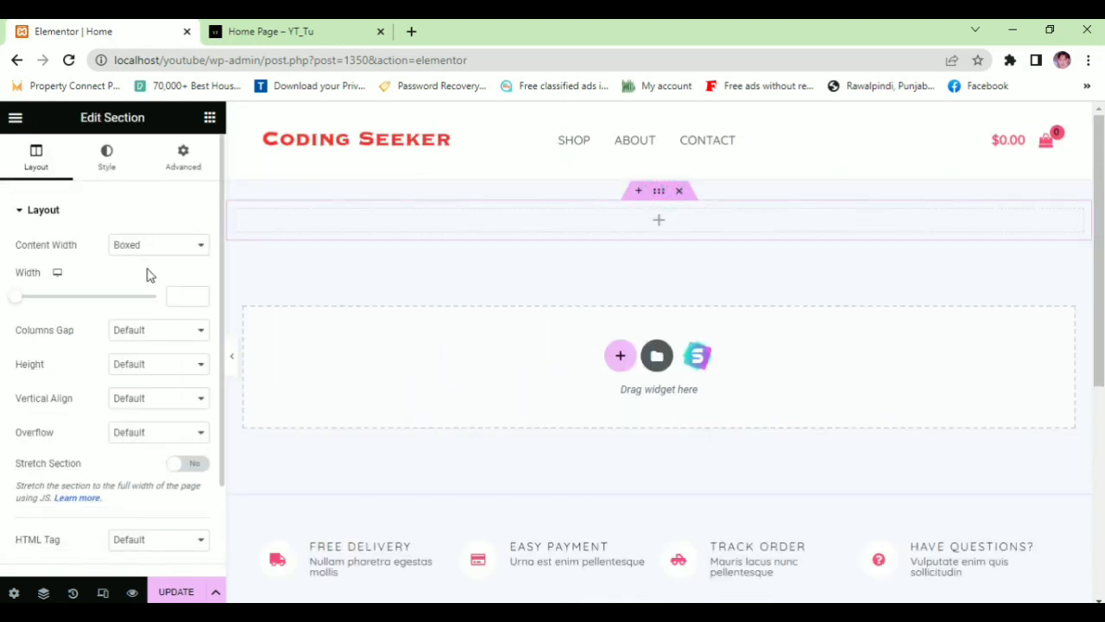
- Give the new section a classic background with the color white
left_click(106, 156)
left_click(133, 279)
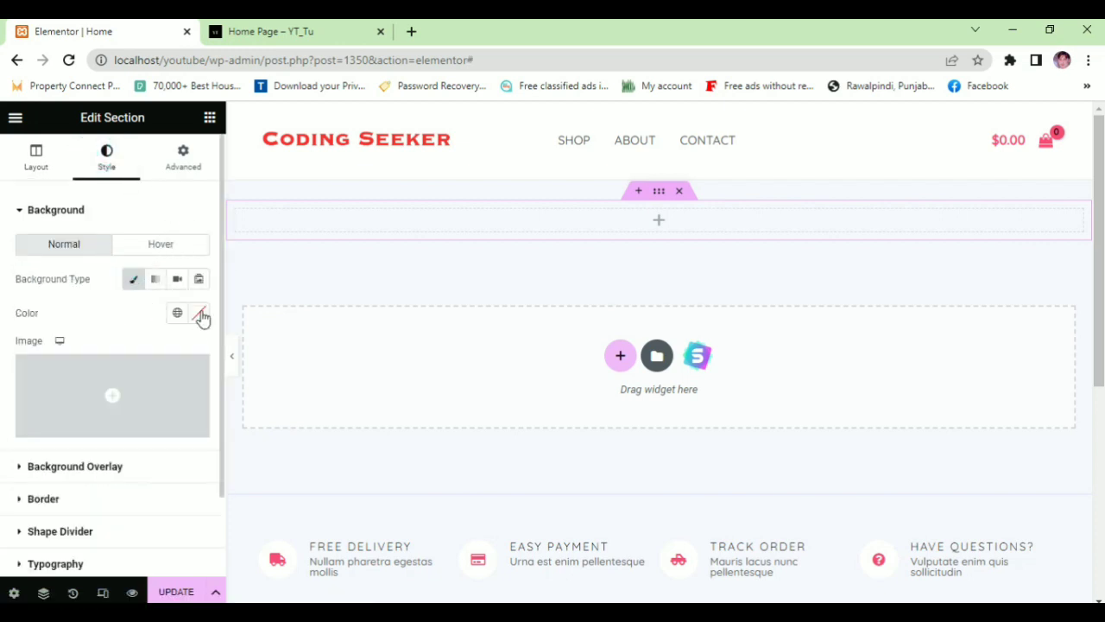
left_click(199, 312)
left_click(119, 375)
left_click(324, 207)
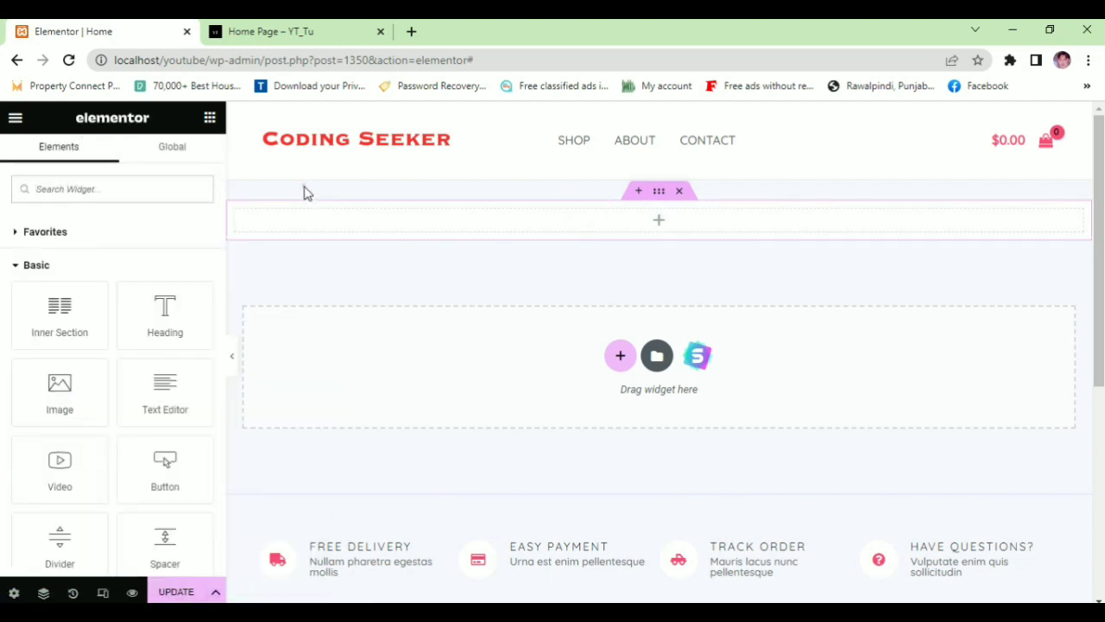
- Set the section's top and bottom margins to -35 px to remove the gap below the header
left_click(657, 190)
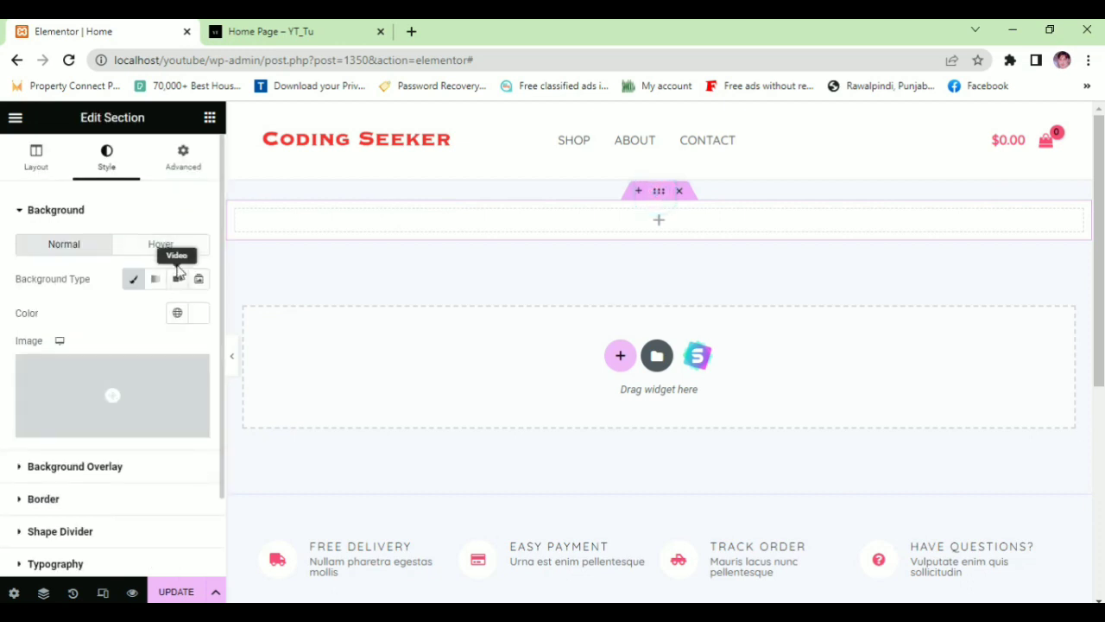
left_click(183, 155)
left_click_drag(49, 267, 49, 270)
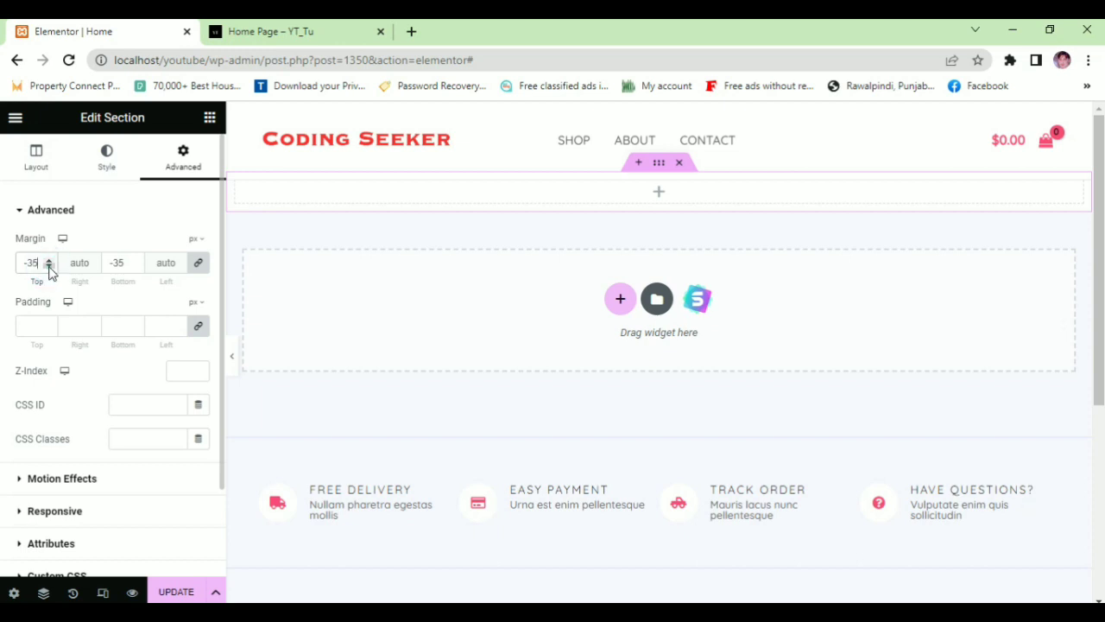
left_click(621, 299)
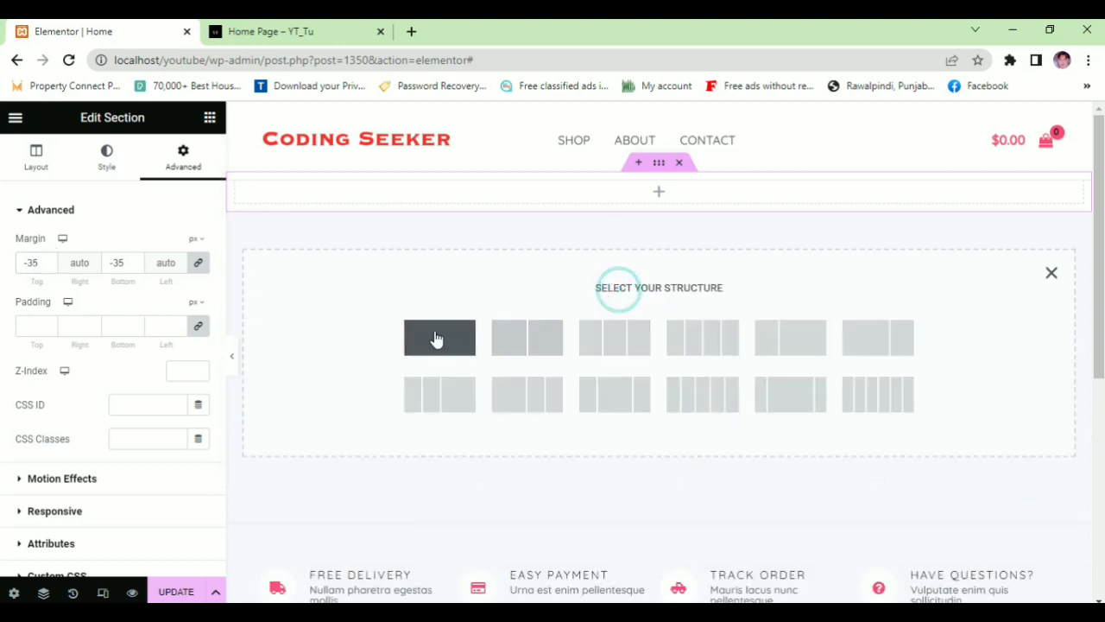
- Reopen the section's background settings and open the image chooser for its background image
left_click(210, 117)
left_click(658, 164)
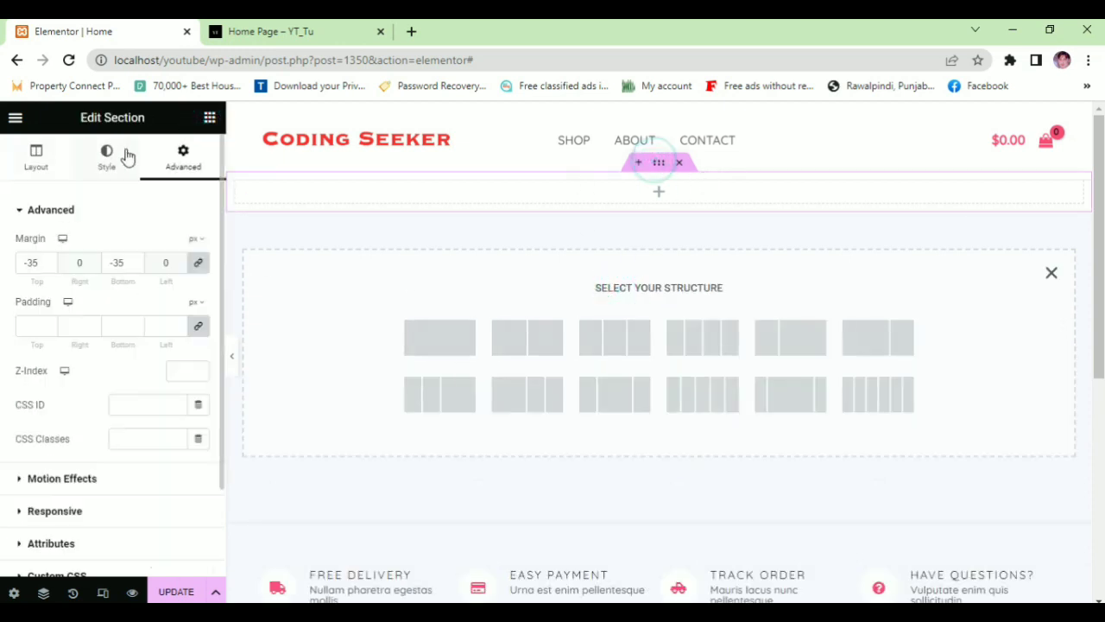
left_click(106, 153)
left_click(109, 387)
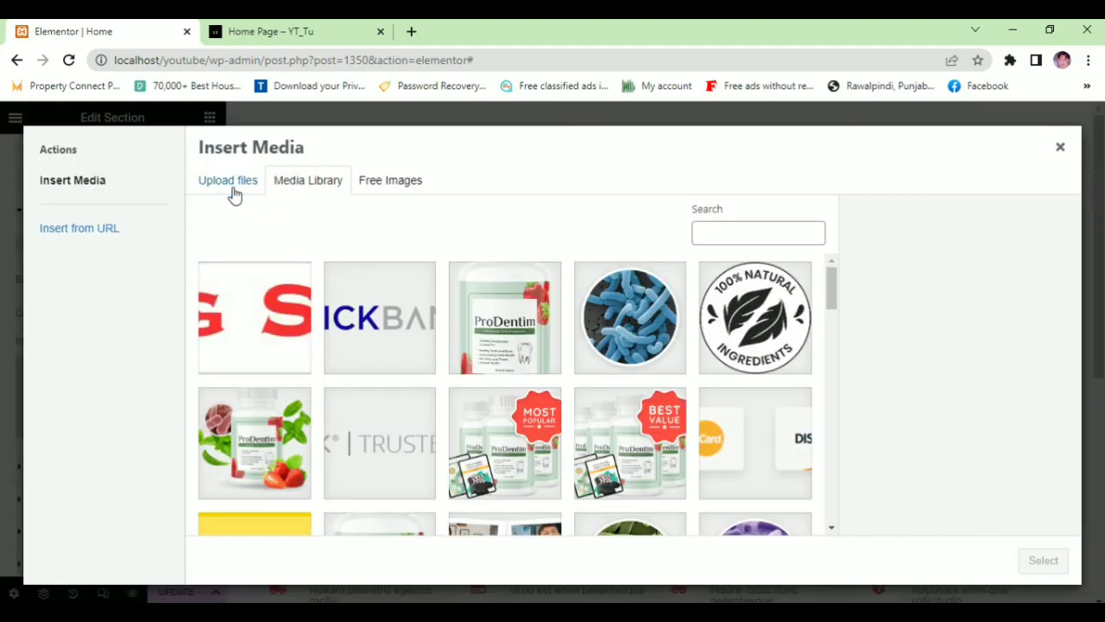
left_click(233, 195)
left_click(631, 380)
left_click(612, 302)
left_click(315, 188)
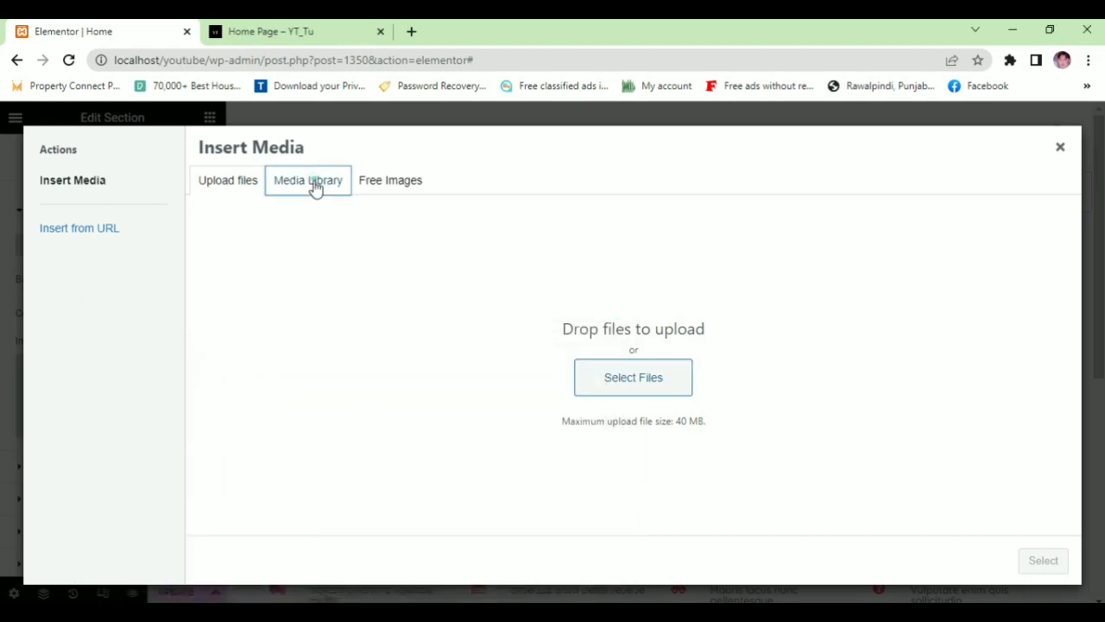
- Insert the image of the woman with a white towel and round mirror from the media library as the section's background
scroll(597, 374, "down", 6)
scroll(598, 377, "up", 3)
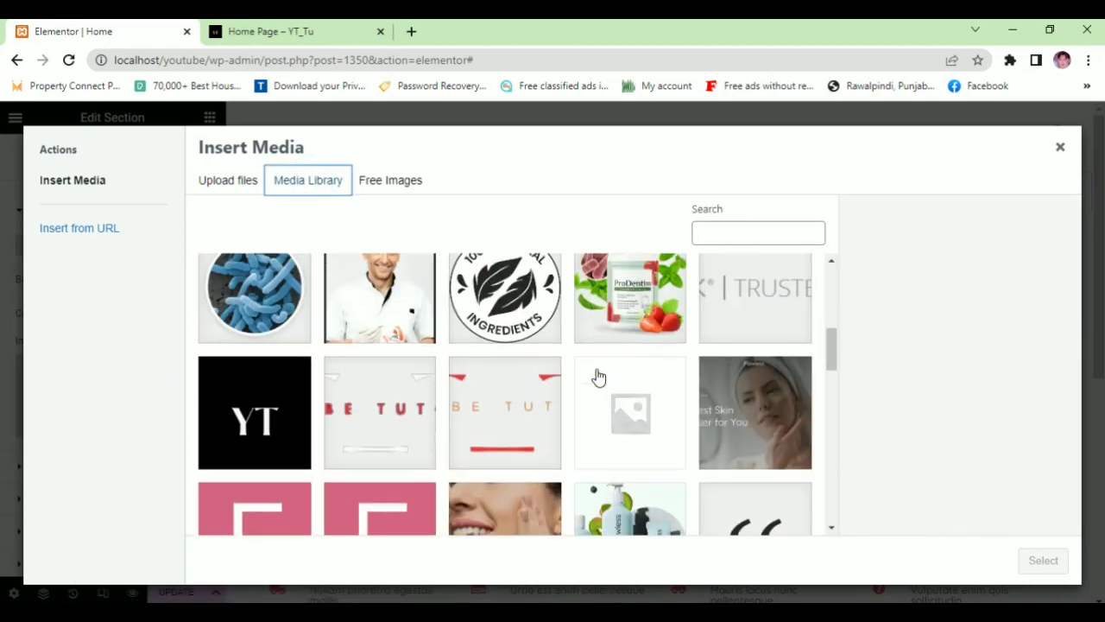
scroll(598, 378, "down", 10)
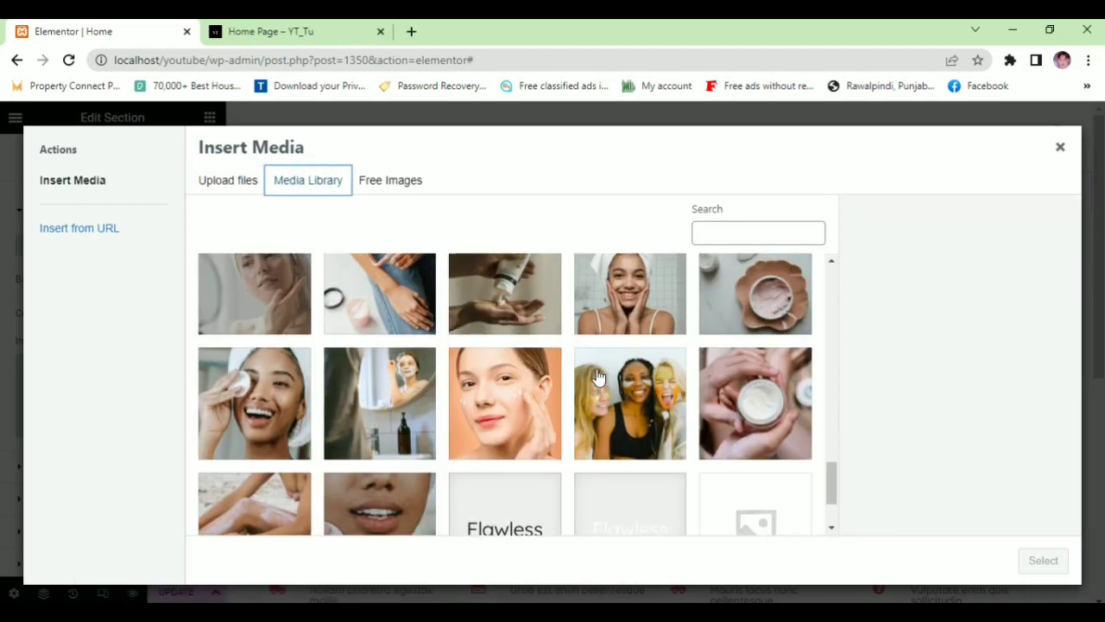
left_click(255, 293)
left_click(1043, 561)
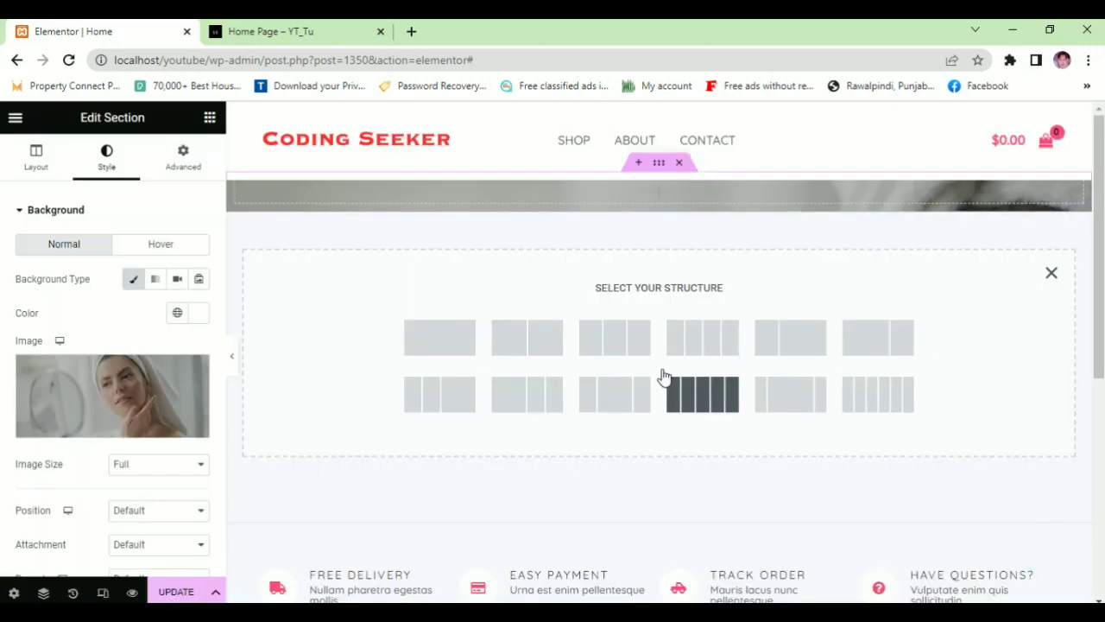
- Add a two-column inner section to the hero section, and select the "Welcome To Coding Seeker" text on the finished Home Page preview
left_click(210, 117)
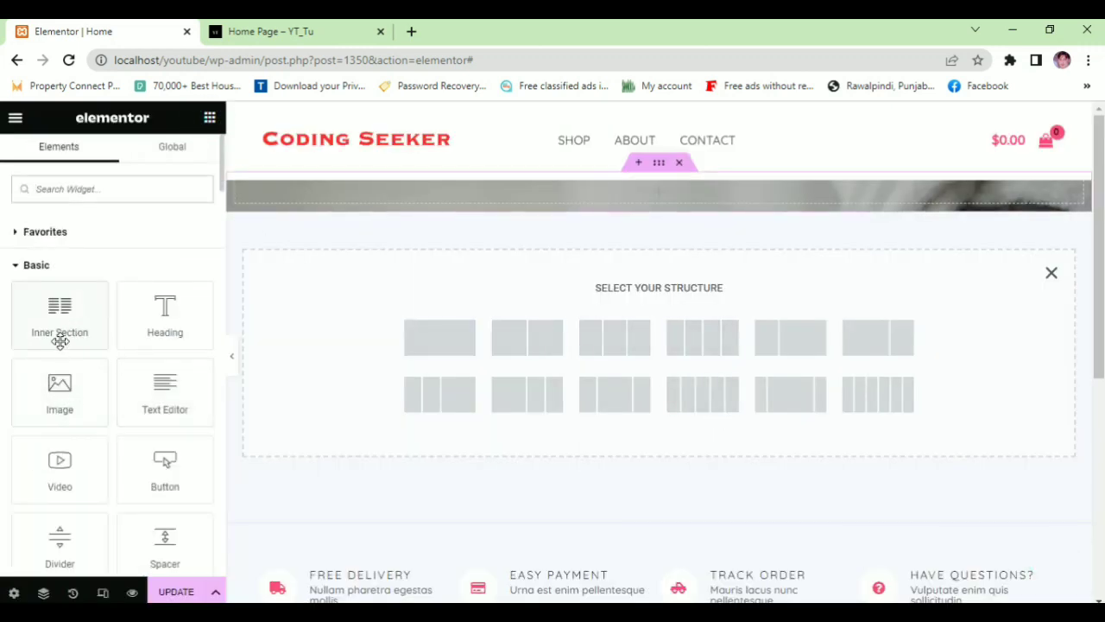
left_click_drag(59, 341, 463, 200)
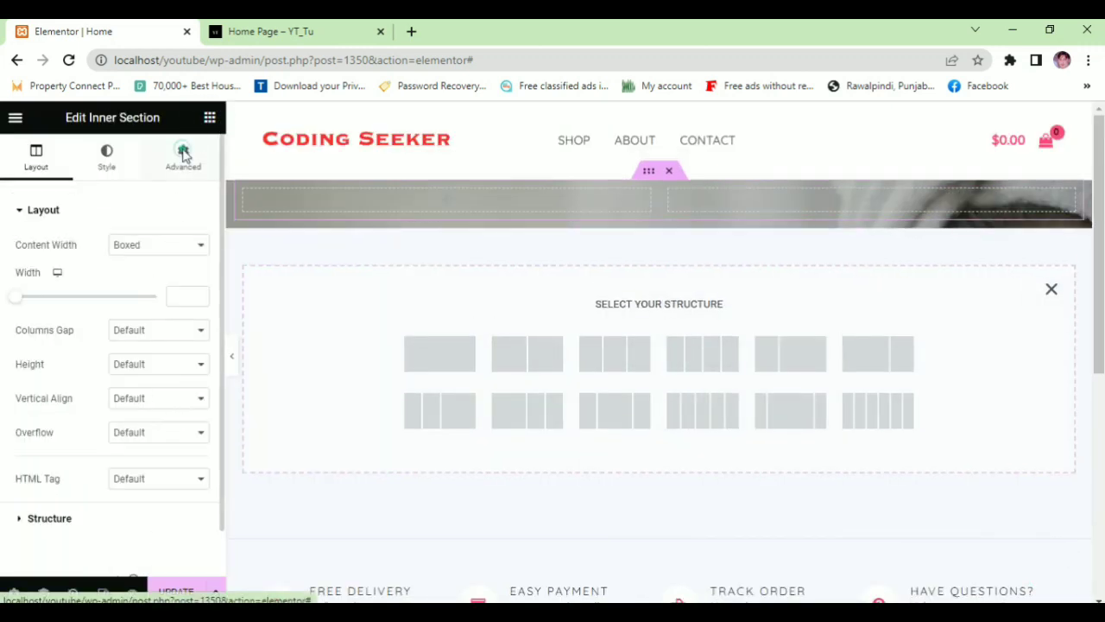
left_click(271, 31)
scroll(415, 336, "down", 1)
scroll(414, 337, "up", 1)
left_click_drag(415, 339, 93, 336)
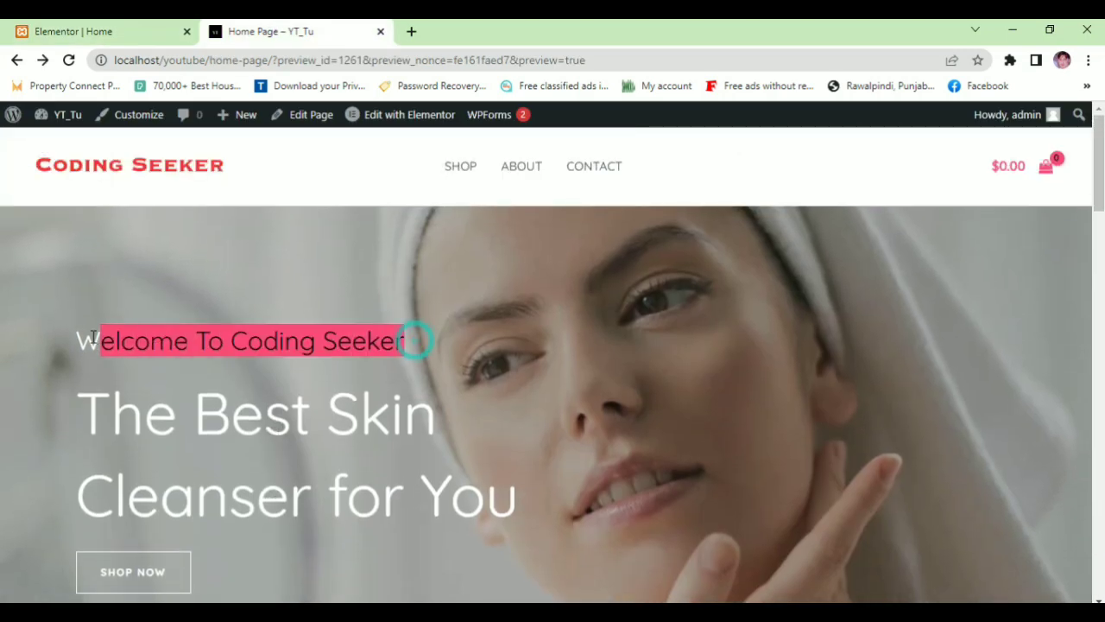
- Back in the editor, add a heading reading "Welcome To Coding Seeker" to the inner section's first column
key("ctrl+shift+Tab")
left_click(210, 118)
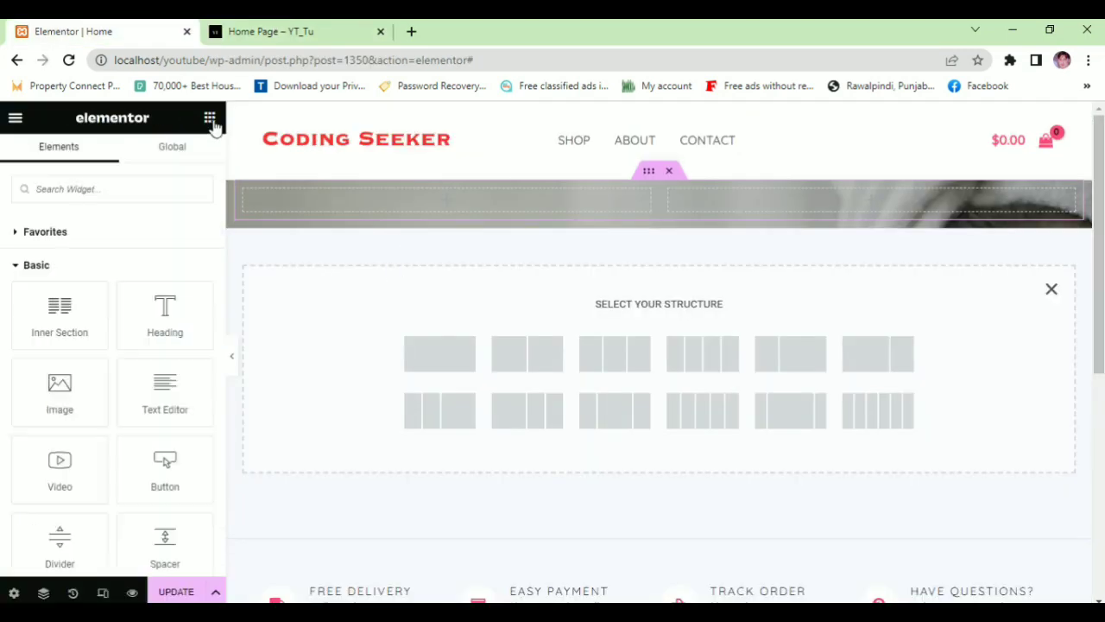
left_click_drag(163, 314, 344, 207)
triple_click(91, 276)
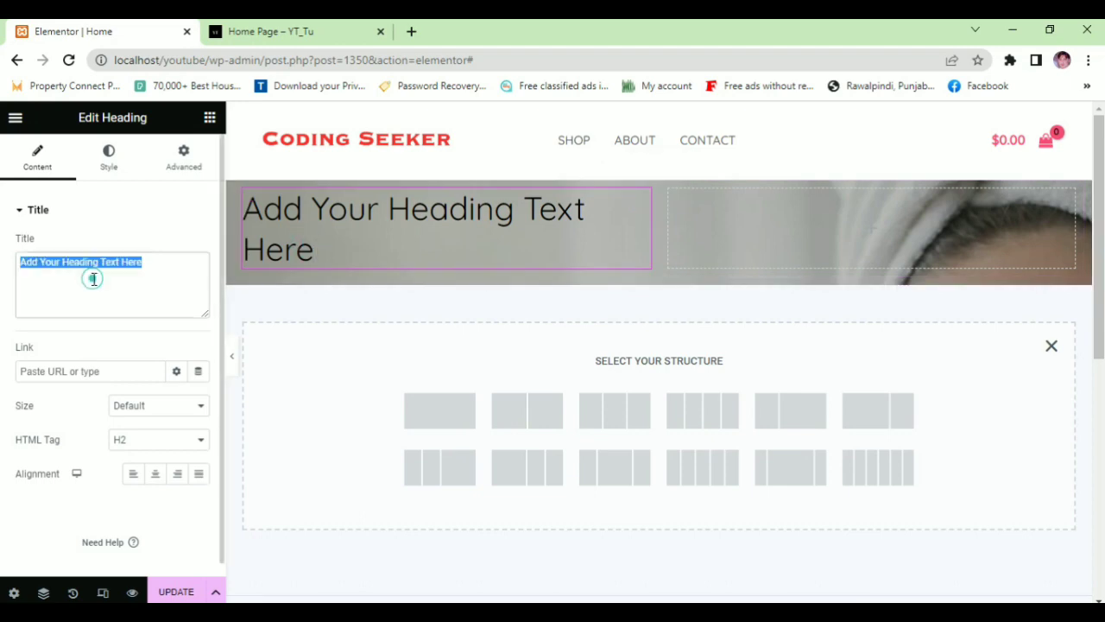
type("Welcome To Coding Seeker")
- Set the welcome heading's HTML tag to H3 and its text color to white (#FFFFFF)
left_click(141, 436)
left_click(135, 479)
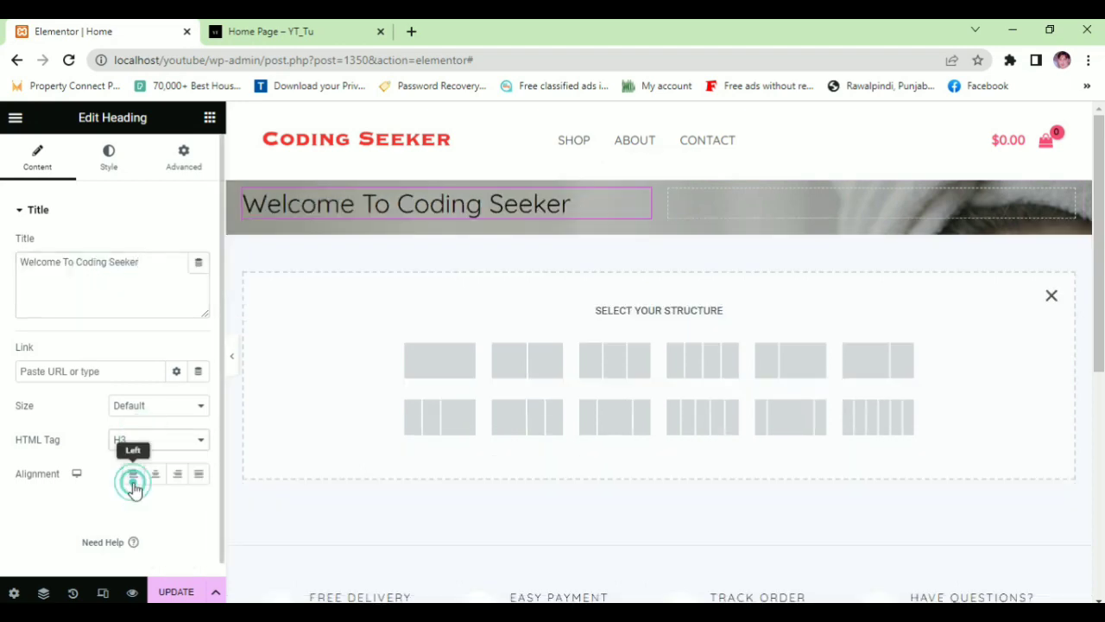
left_click(110, 164)
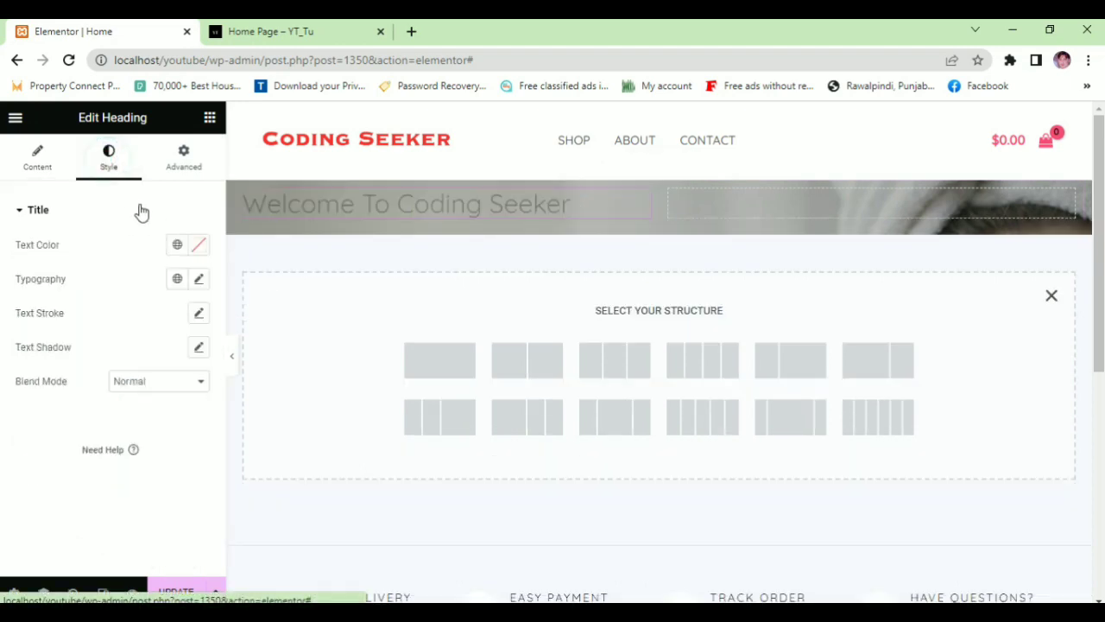
left_click(199, 246)
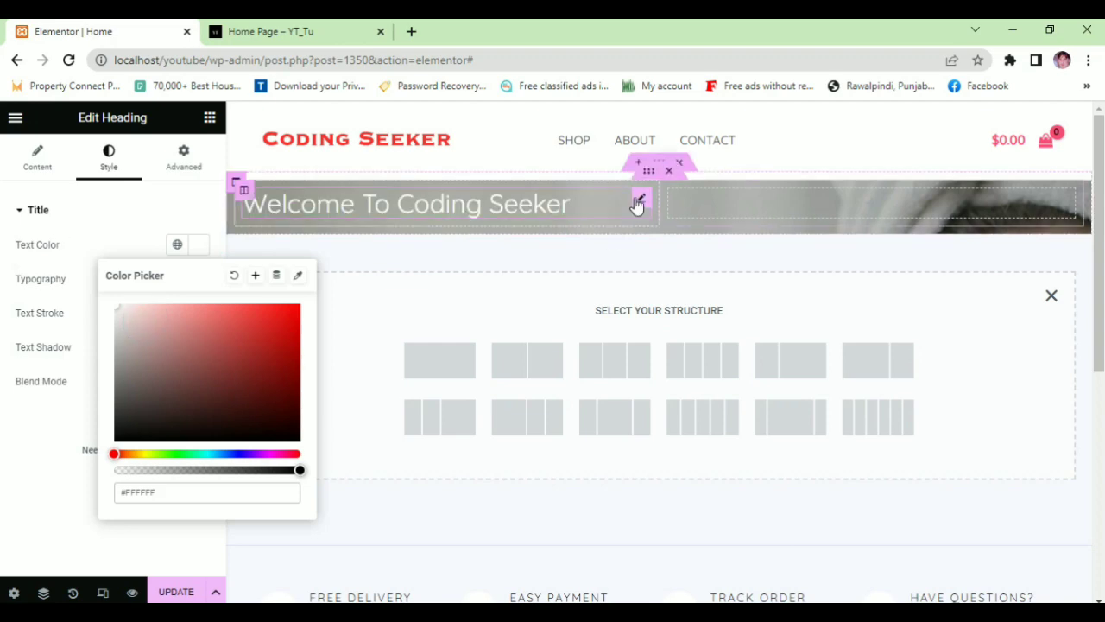
- Duplicate the welcome heading and replace the copy's title with "The Best Skin Cleanser for You", copied from the finished Home Page preview
right_click(636, 204)
left_click(676, 237)
left_click(328, 26)
left_click_drag(520, 507, 55, 395)
key("ctrl+c")
left_click(163, 26)
left_click(86, 299)
key("ctrl+a")
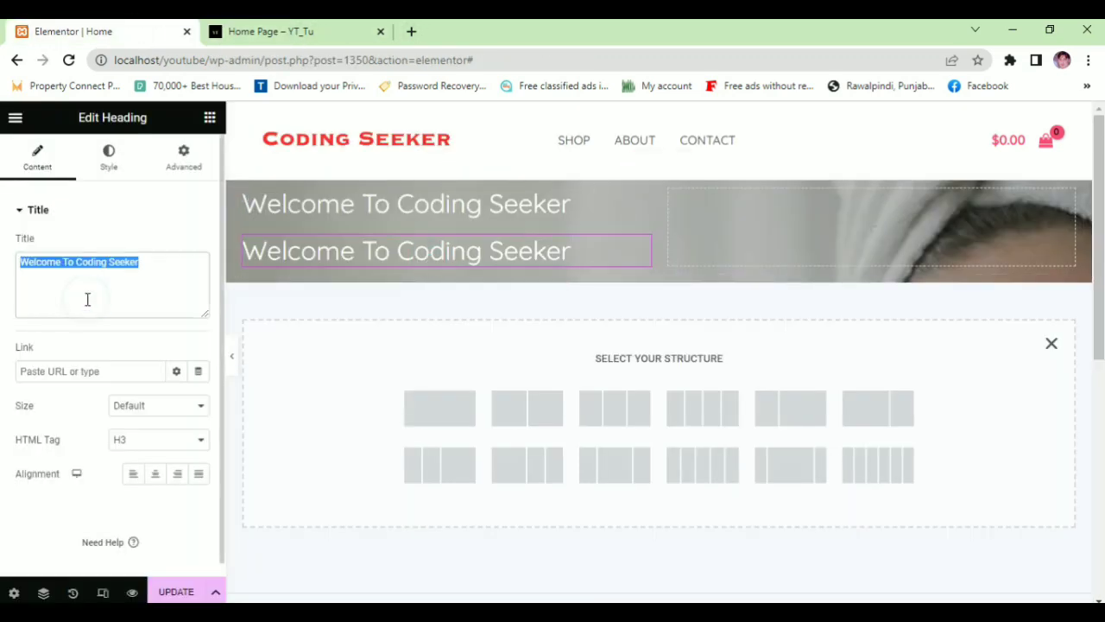
key("ctrl+v")
- Set the HTML tag of the "The Best Skin Cleanser for You" heading to H1
left_click(148, 433)
left_click(143, 457)
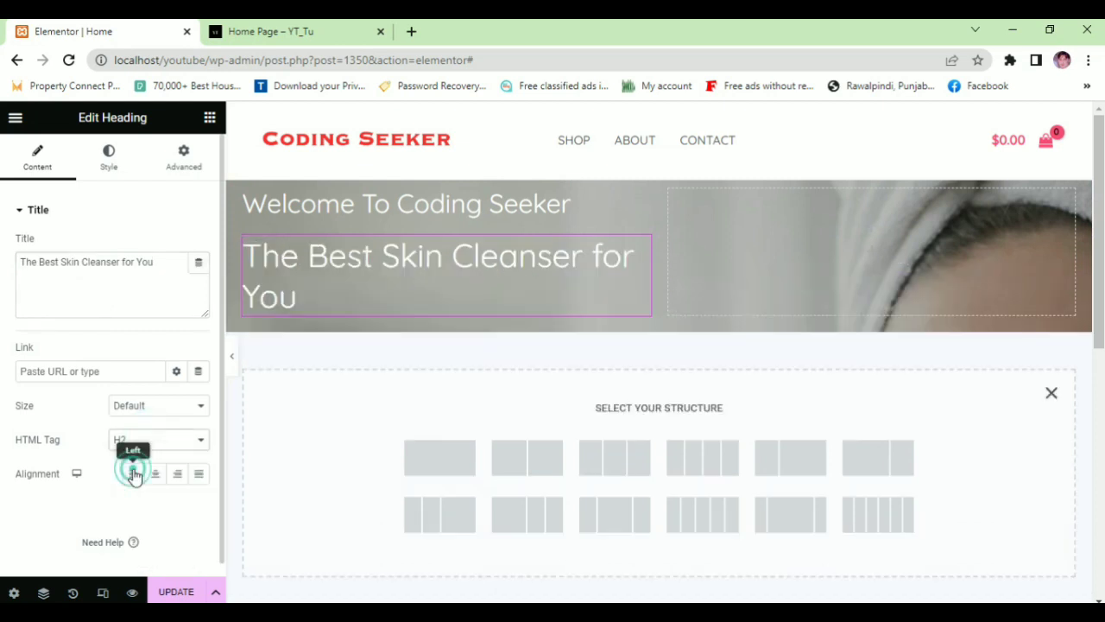
left_click(134, 440)
left_click(142, 458)
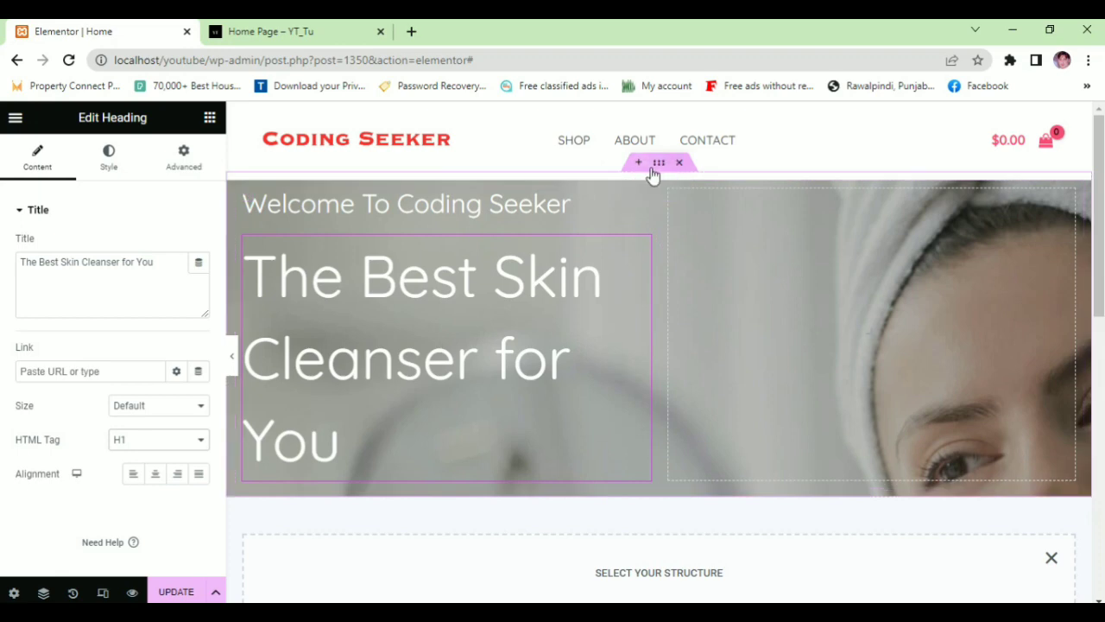
- Set the outer hero section's padding to 30 px on all sides
left_click(658, 162)
left_click(185, 160)
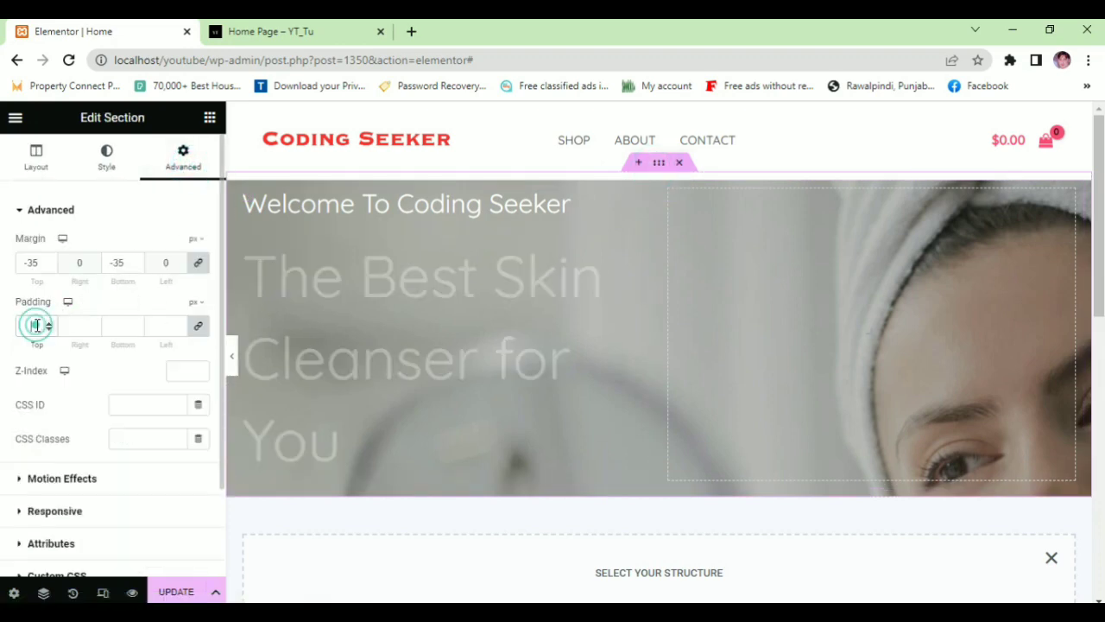
type("30")
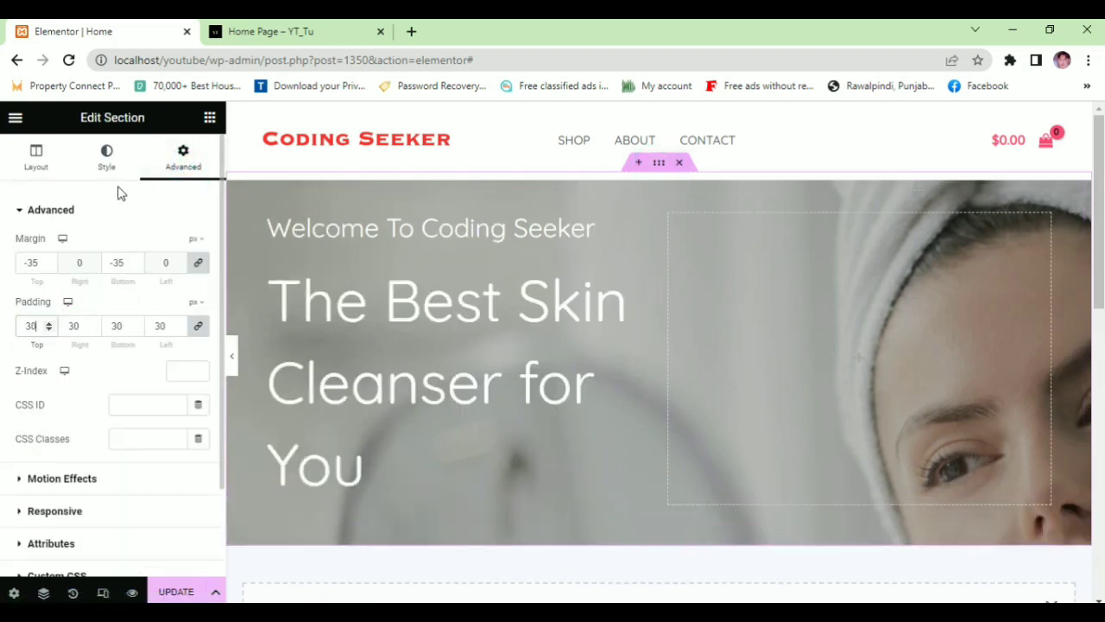
- Set the hero section's height to Fit To Screen with the column position at Middle
left_click(106, 157)
scroll(145, 315, "down", 2)
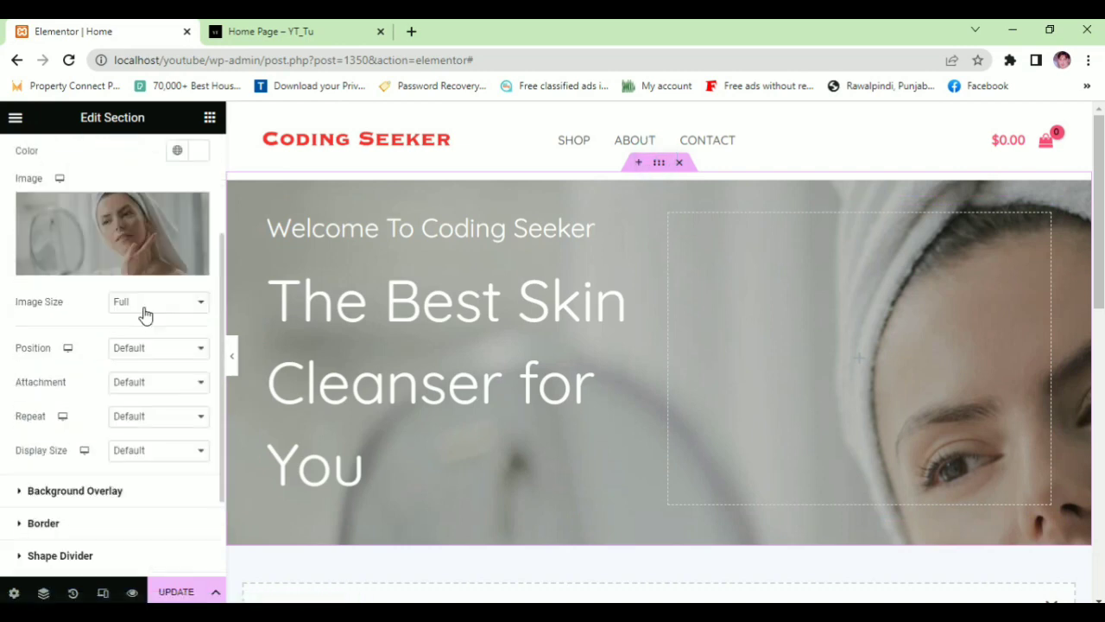
scroll(111, 459, "up", 3)
left_click(35, 155)
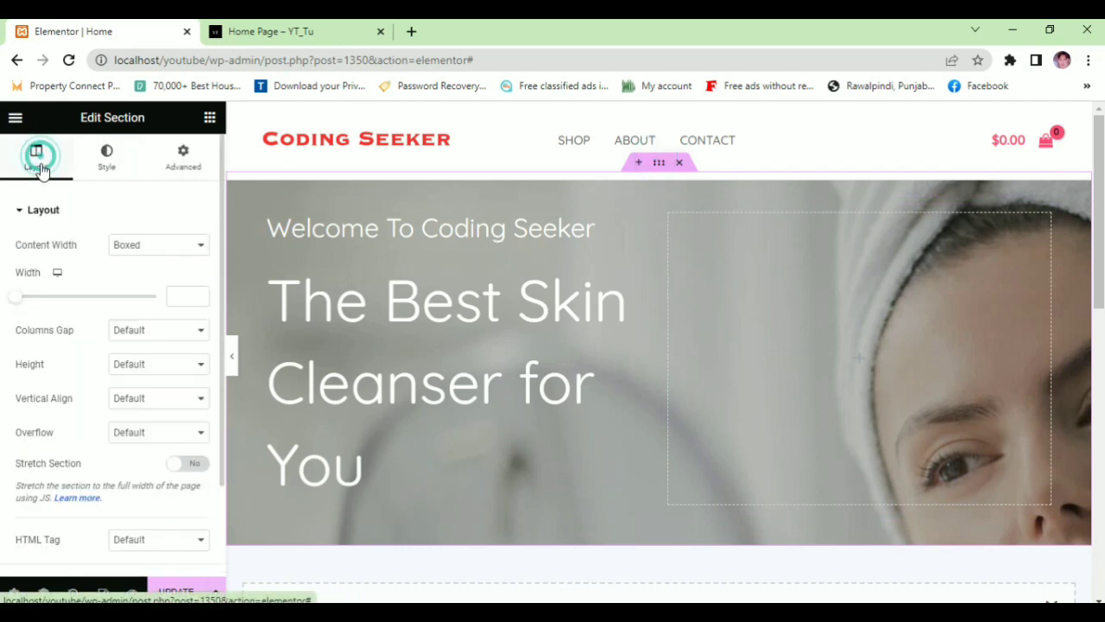
left_click(129, 363)
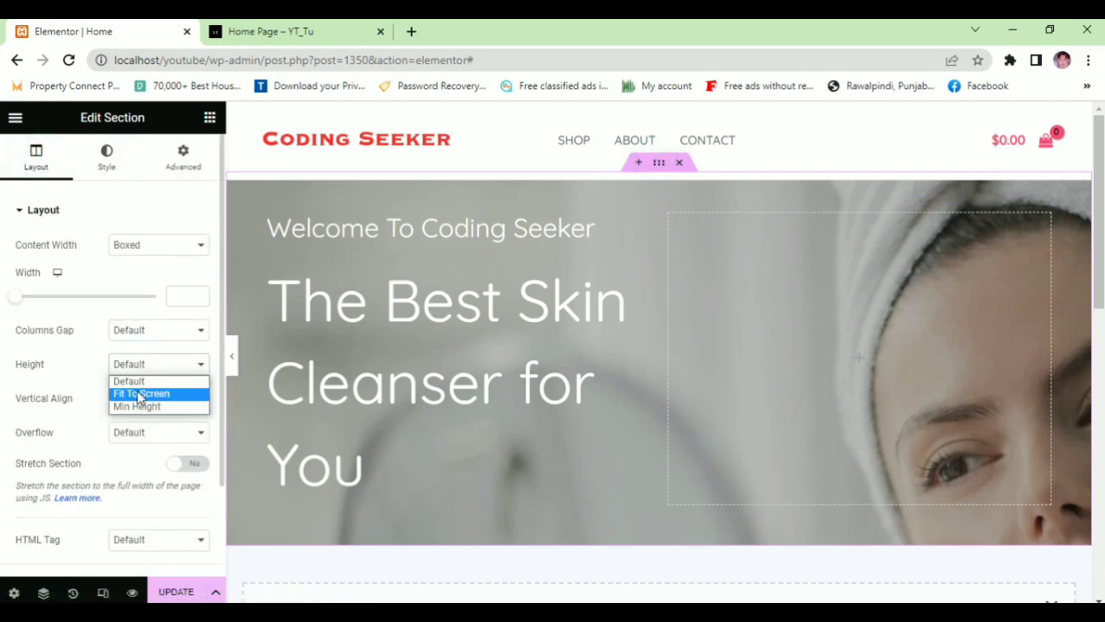
left_click(139, 394)
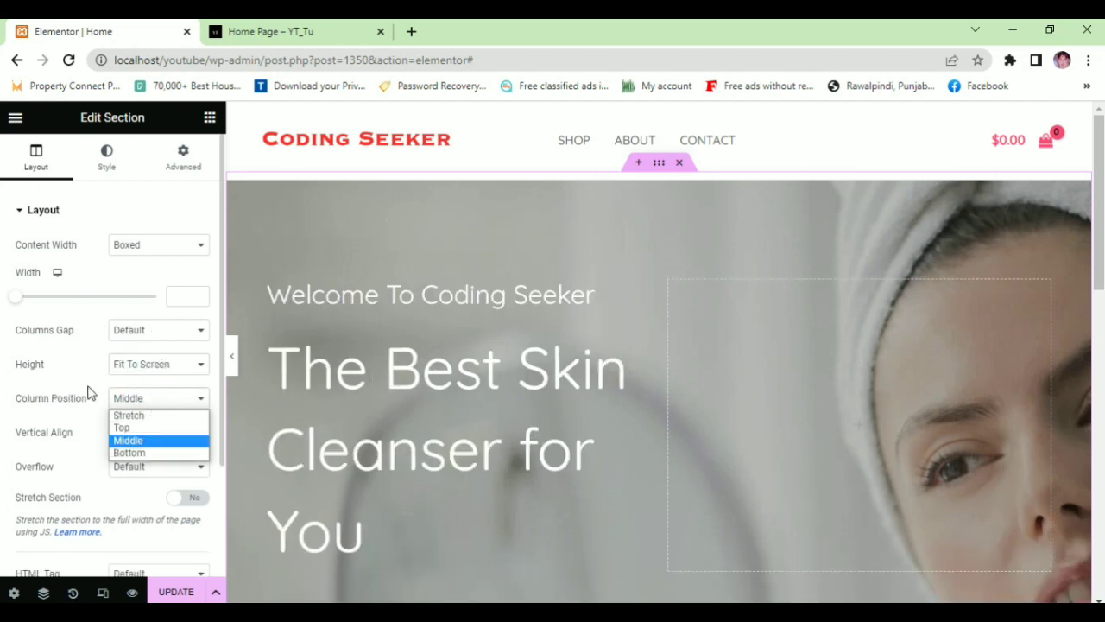
left_click(147, 439)
- Set the position of the hero section's background image to Center Center
left_click(104, 155)
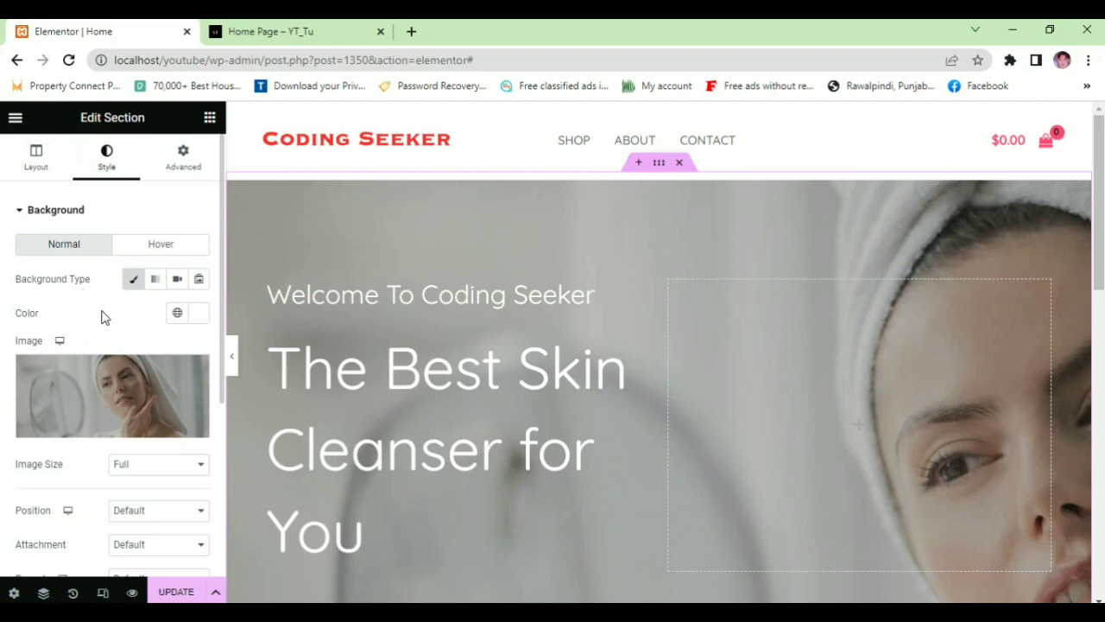
scroll(101, 313, "down", 1)
left_click(131, 436)
left_click(153, 459)
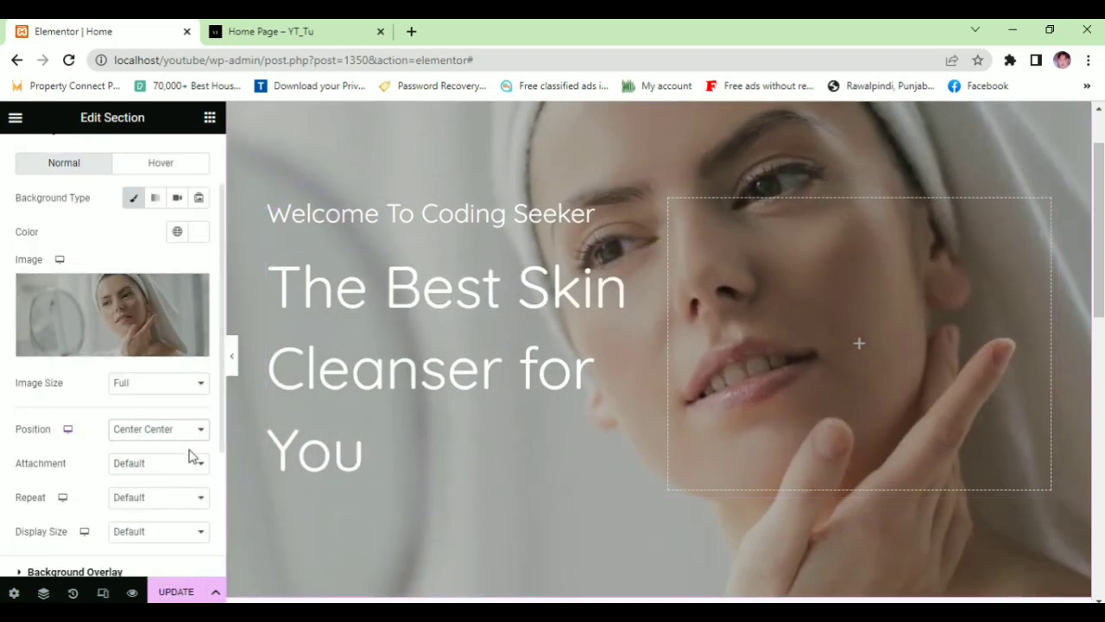
scroll(190, 457, "down", 1)
- Add a button below the two headings and set its text color to white (#FFFFFF)
left_click(212, 118)
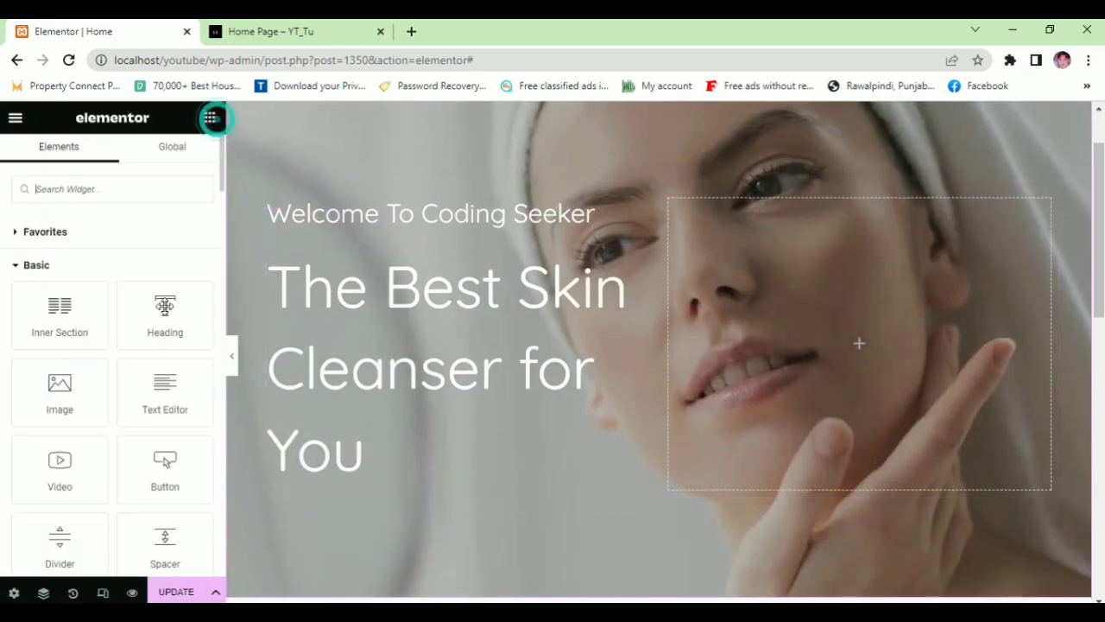
left_click_drag(165, 471, 368, 467)
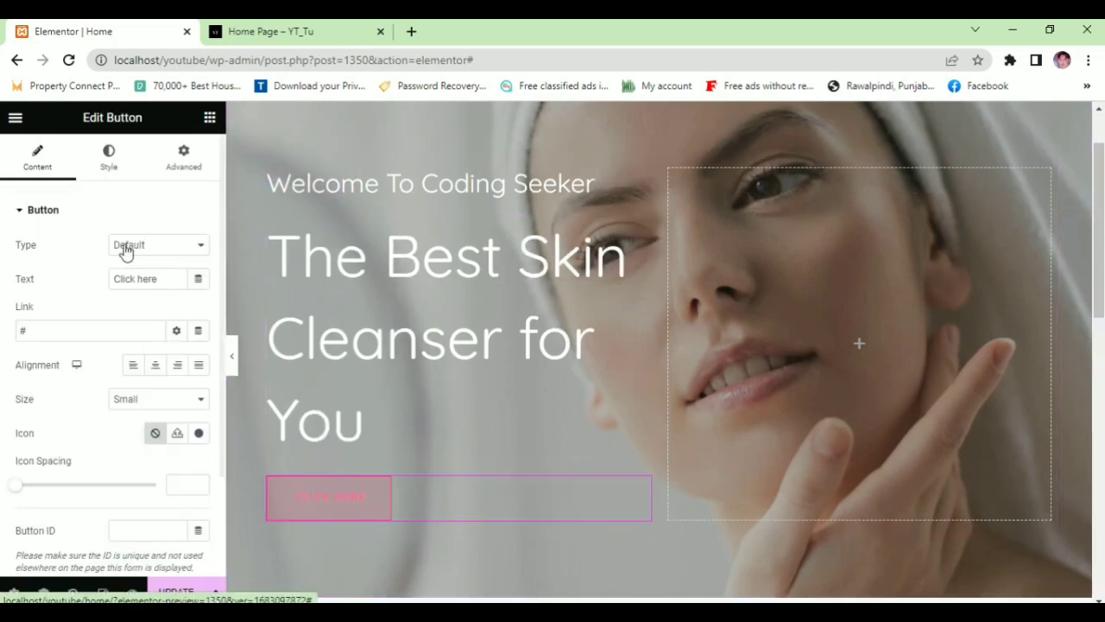
left_click(107, 157)
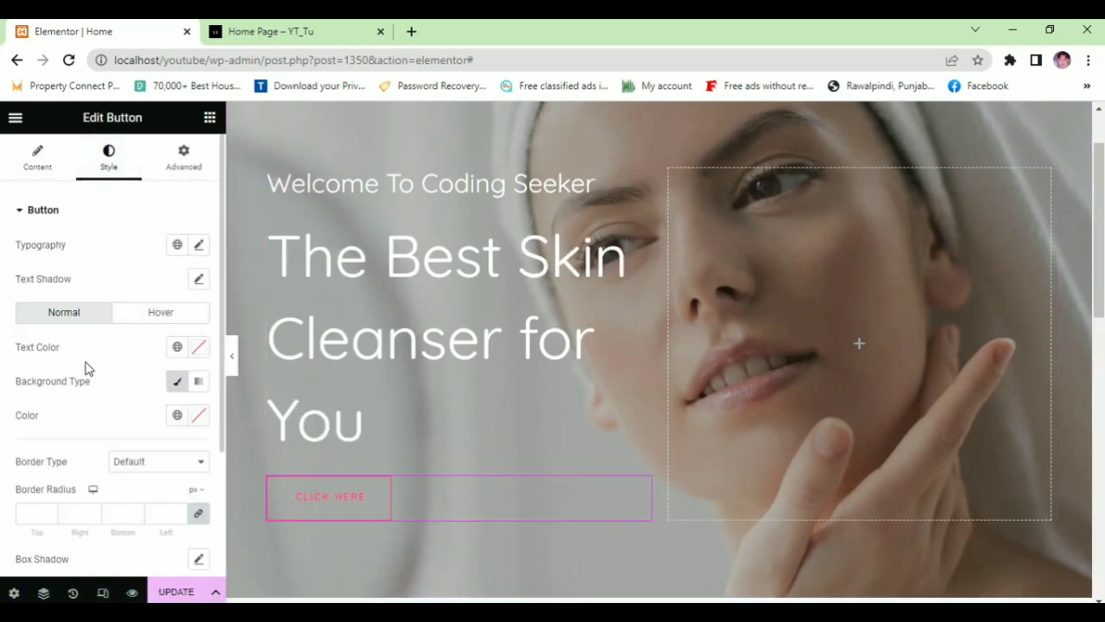
left_click(197, 348)
left_click(247, 271)
- Give the button a solid border in white (#FFFFFF)
left_click(153, 461)
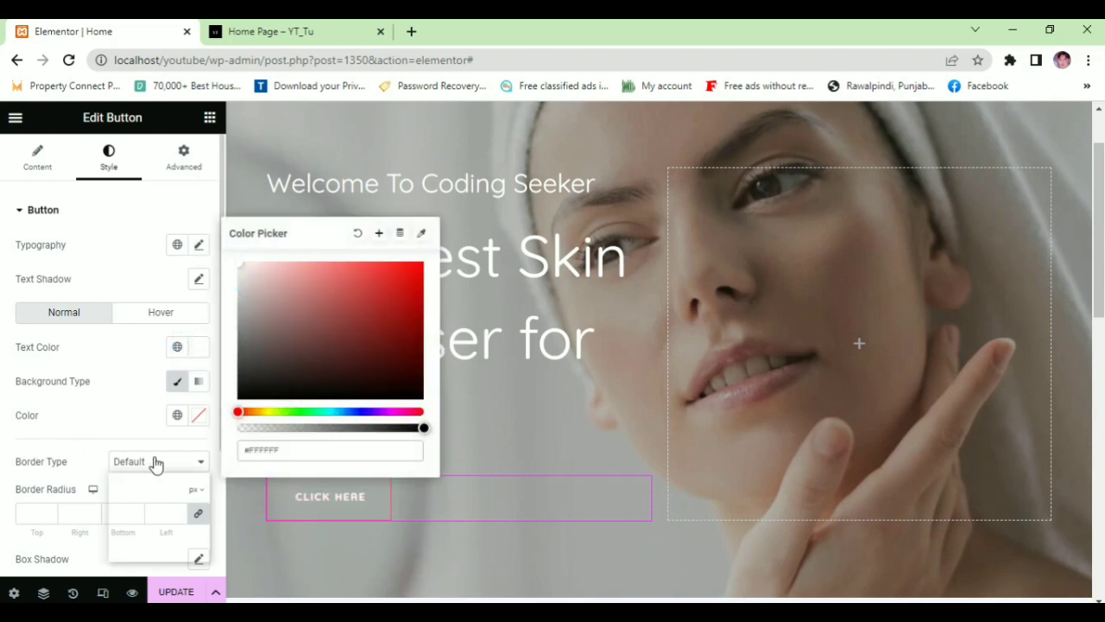
left_click(125, 504)
scroll(143, 506, "down", 2)
left_click(199, 479)
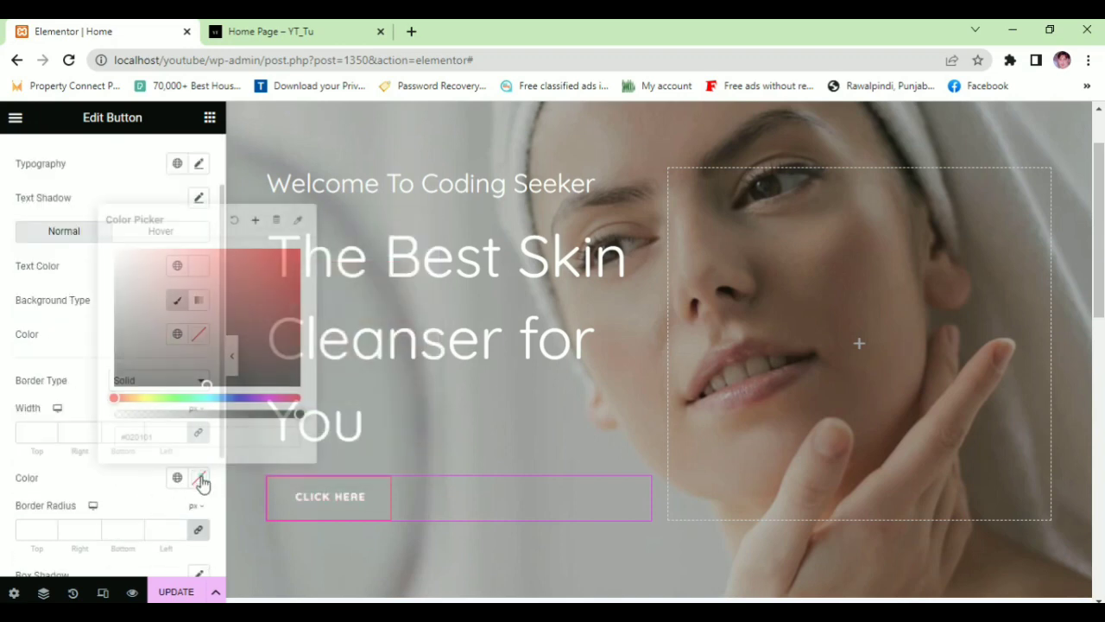
scroll(69, 236, "up", 2)
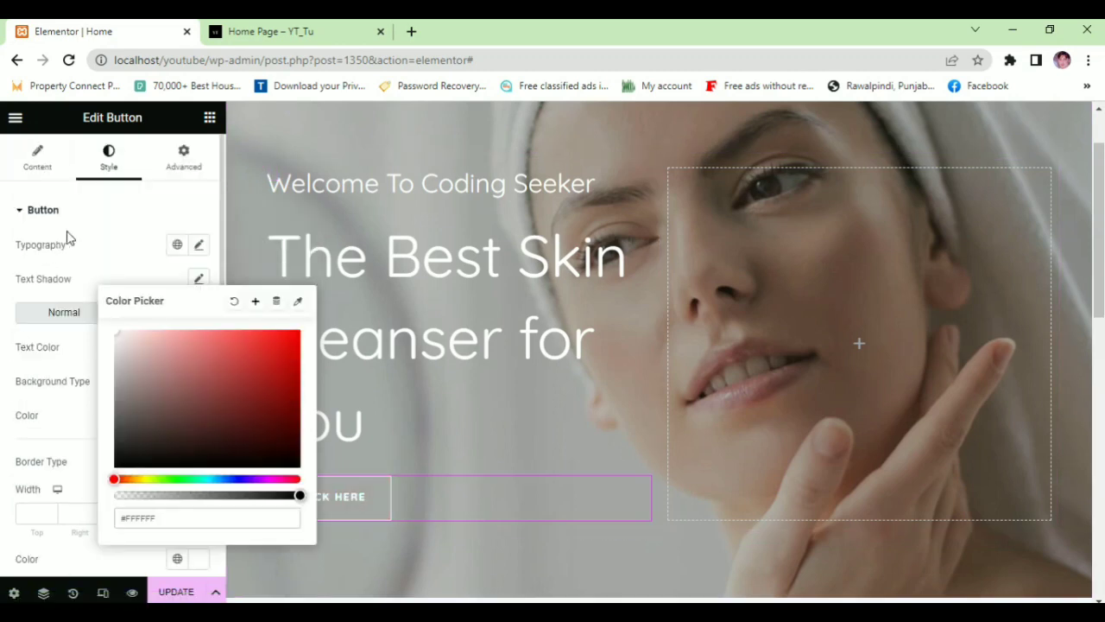
left_click(38, 154)
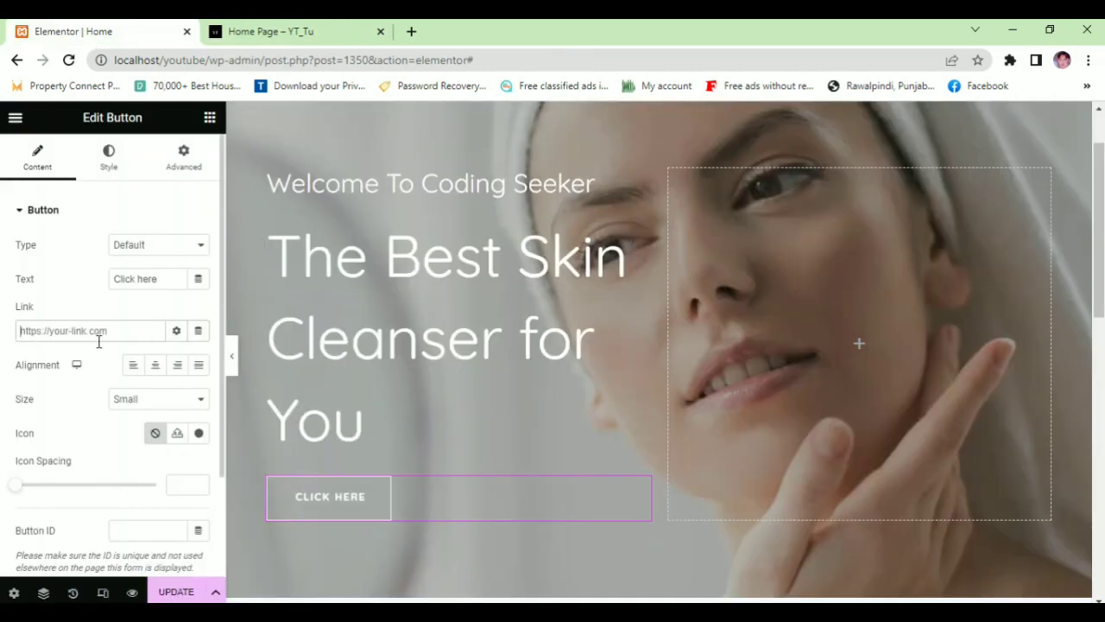
left_click(270, 29)
left_click_drag(207, 61, 47, 68)
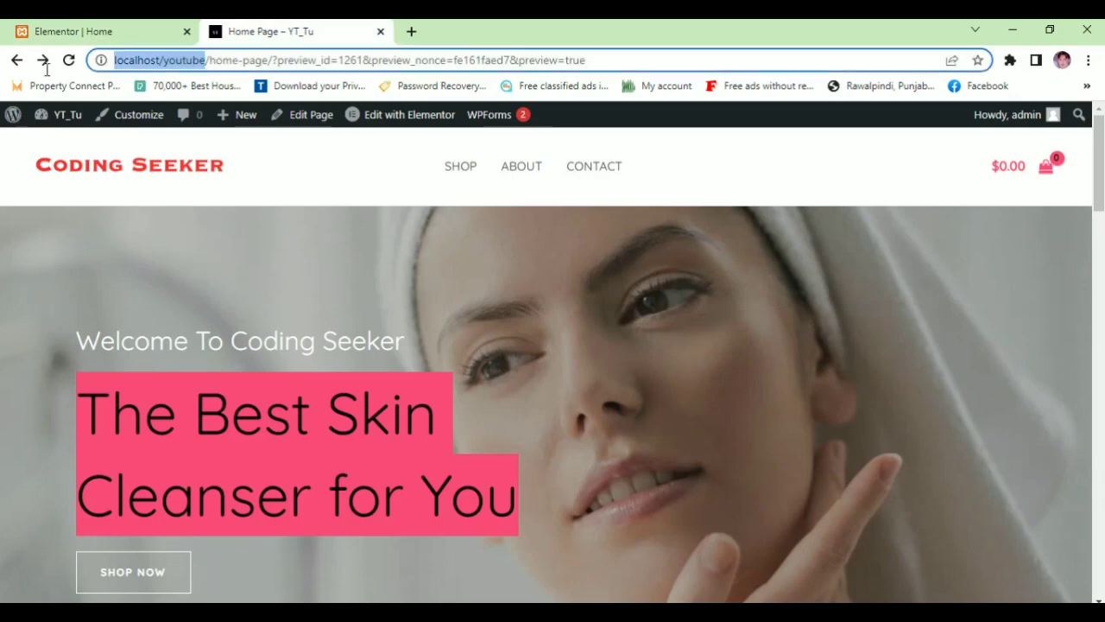
left_click(78, 32)
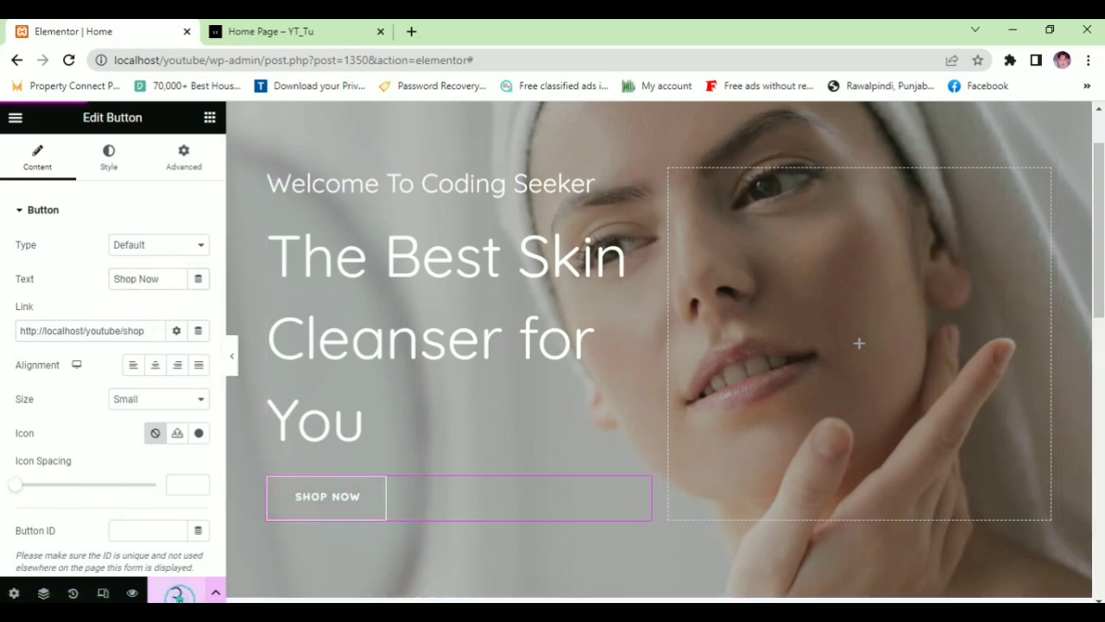
- Preview the page and examine the hero section's headings, Shop Now button and background image
left_click(134, 588)
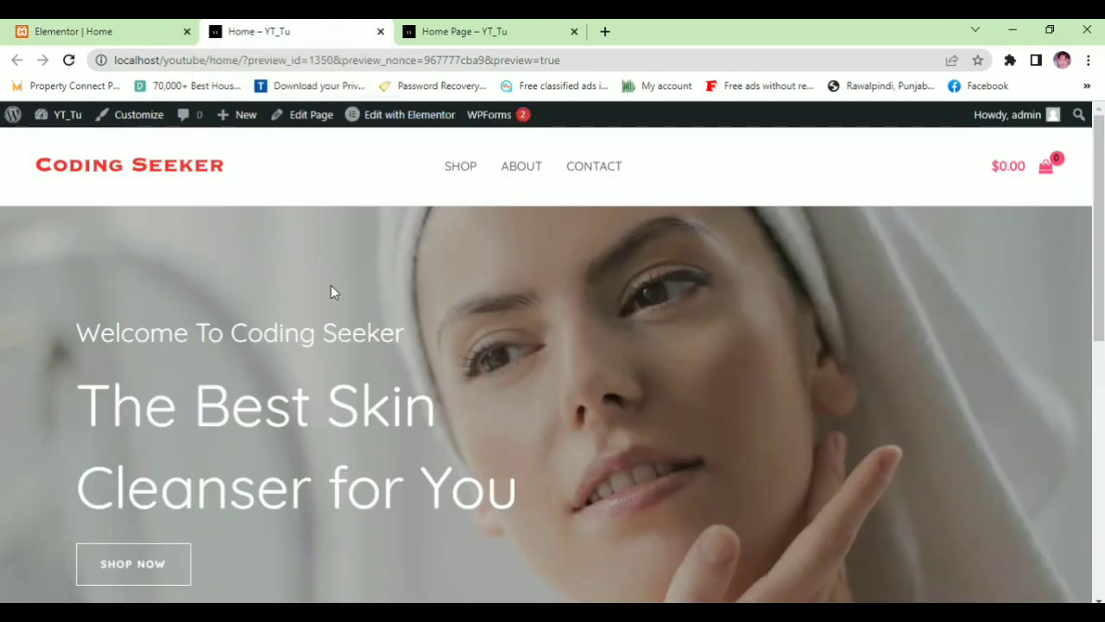
scroll(370, 352, "down", 3)
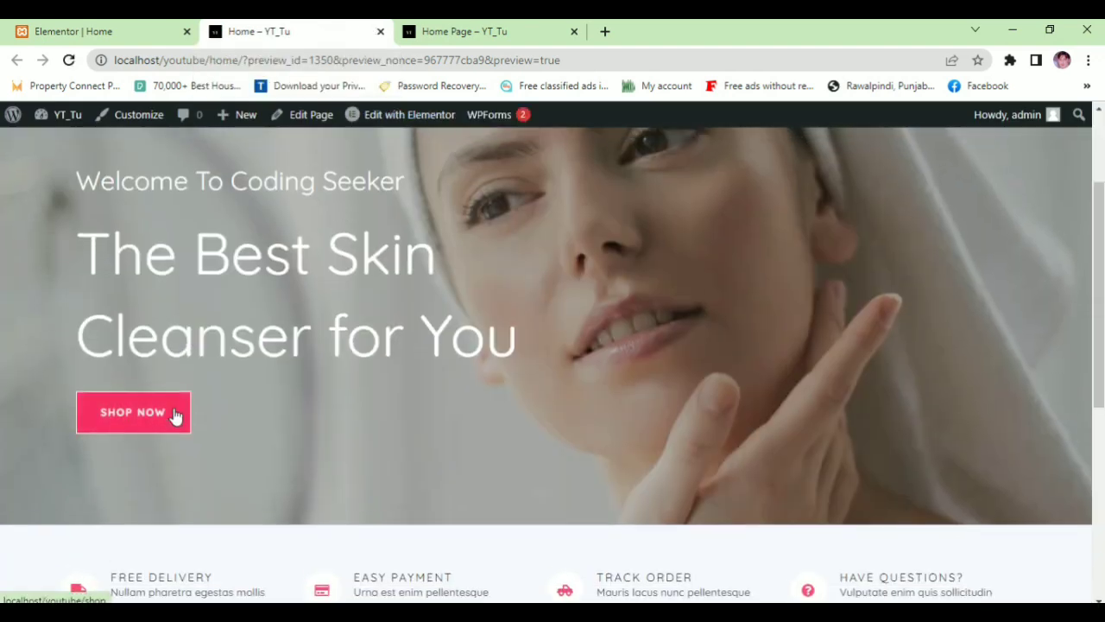
scroll(178, 414, "up", 3)
- Compare the draft with the finished page and add a single-column section below the hero section
left_click(74, 31)
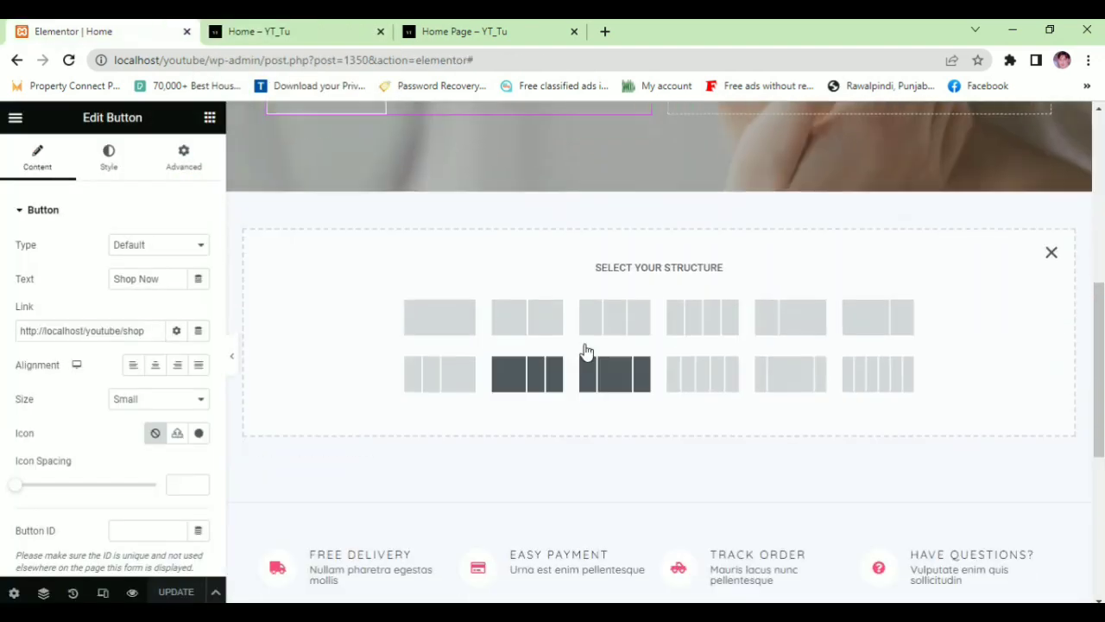
left_click(432, 31)
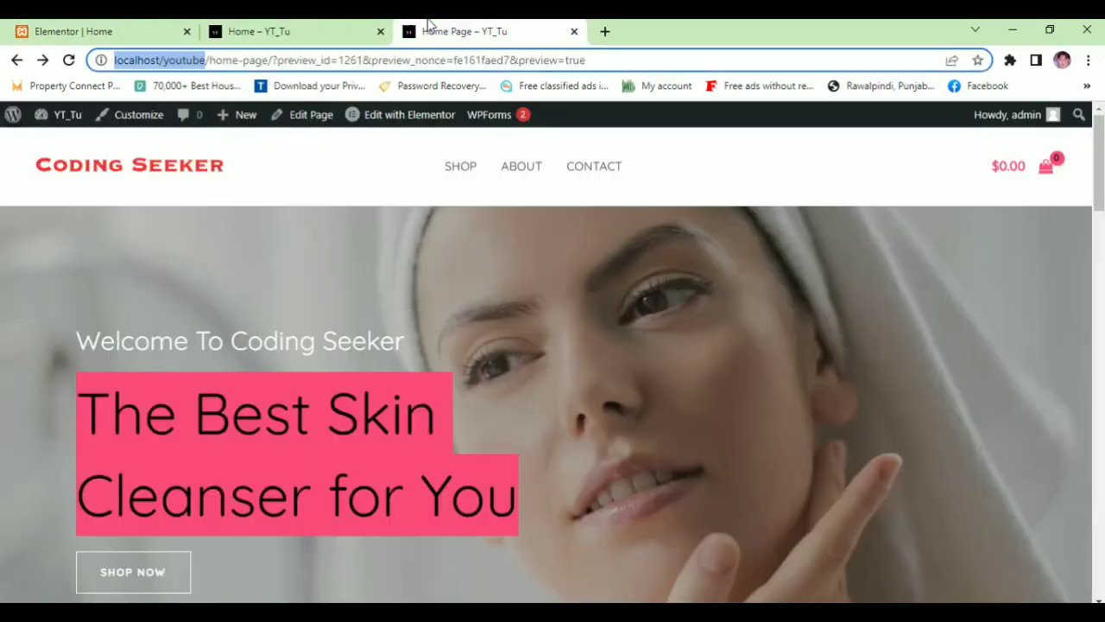
scroll(476, 345, "down", 3)
left_click(259, 32)
left_click(132, 26)
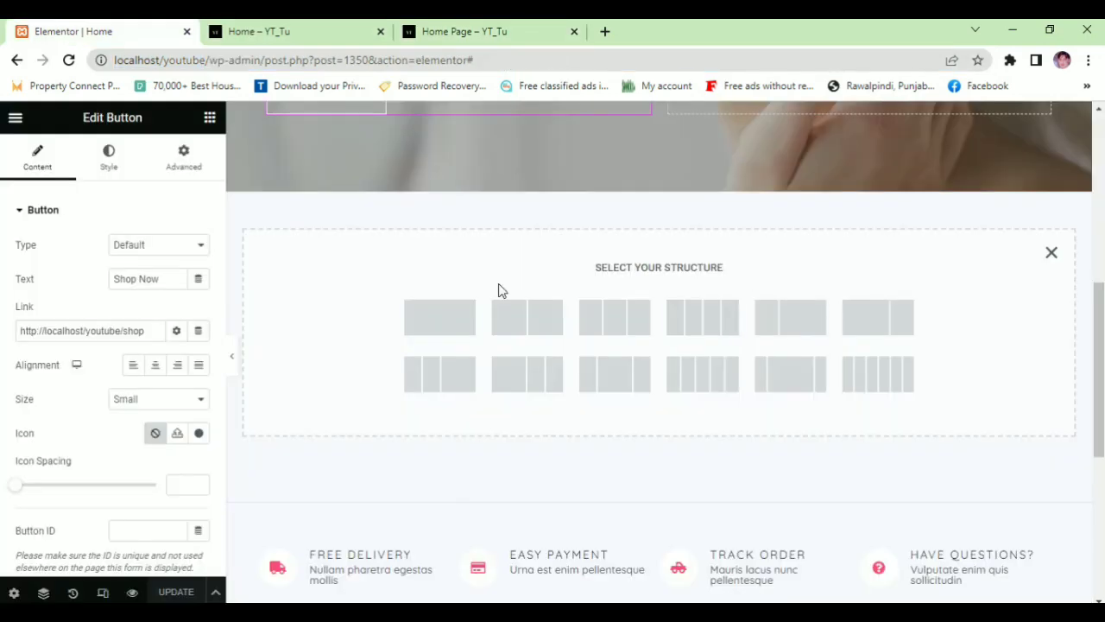
left_click(431, 335)
left_click(210, 117)
left_click_drag(164, 540, 291, 301)
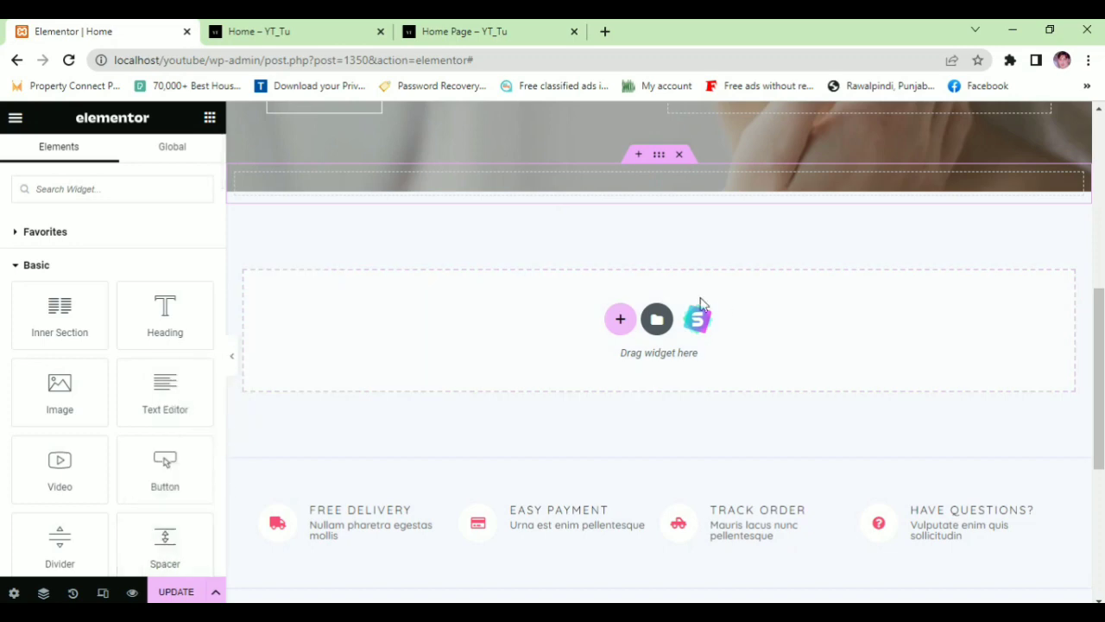
left_click(620, 318)
left_click(439, 351)
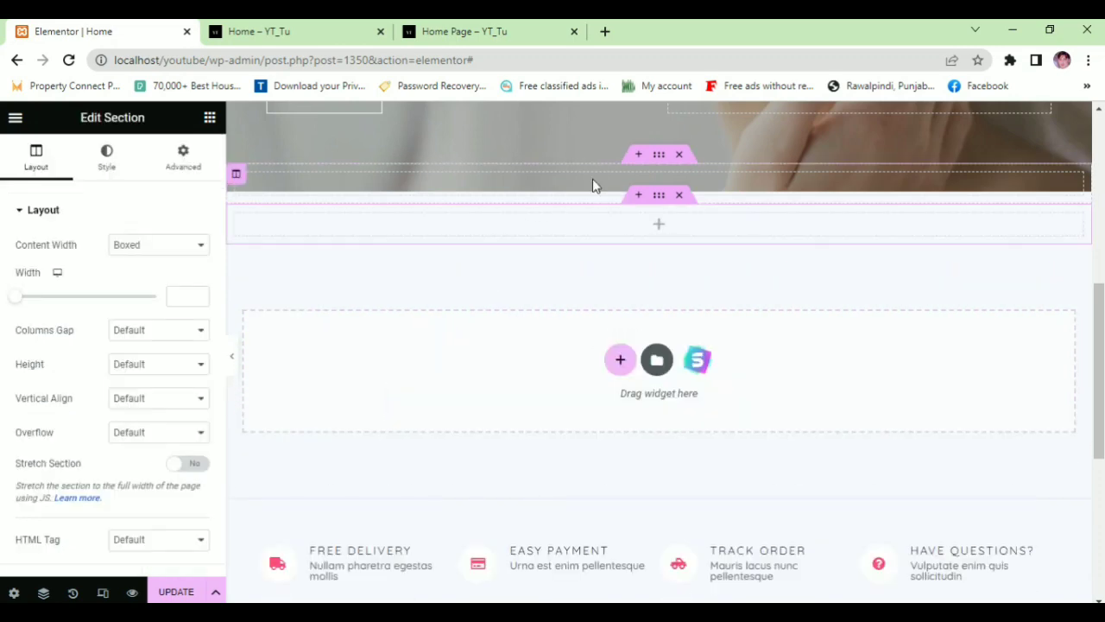
left_click(677, 197)
scroll(613, 242, "up", 1)
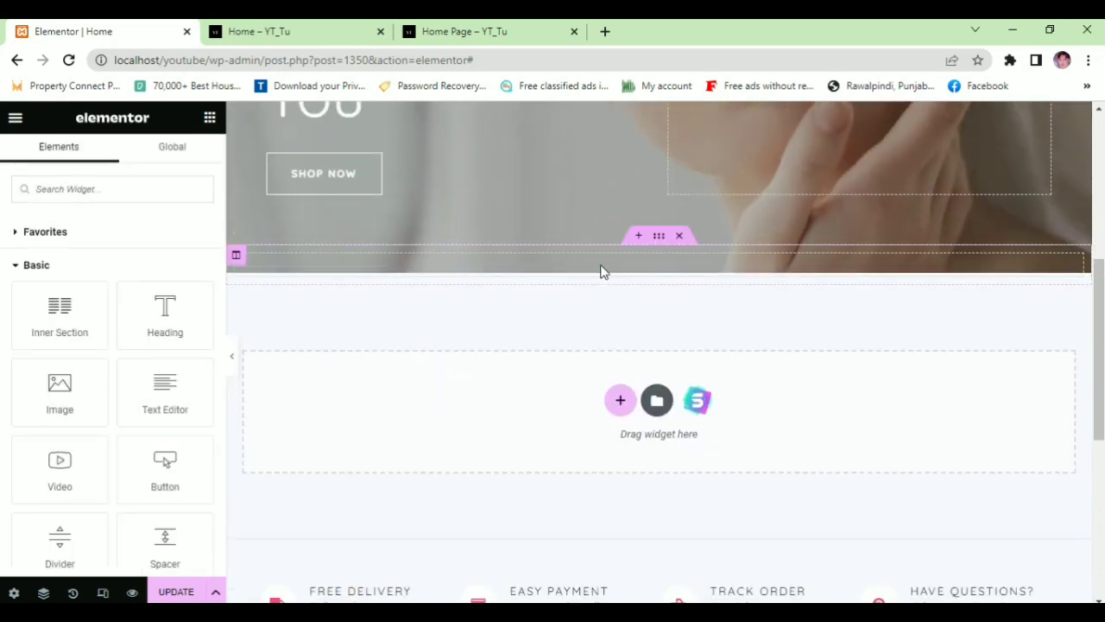
- Place a spacer in the new section below the hero and set its space to 80 px
left_click_drag(165, 543, 512, 257)
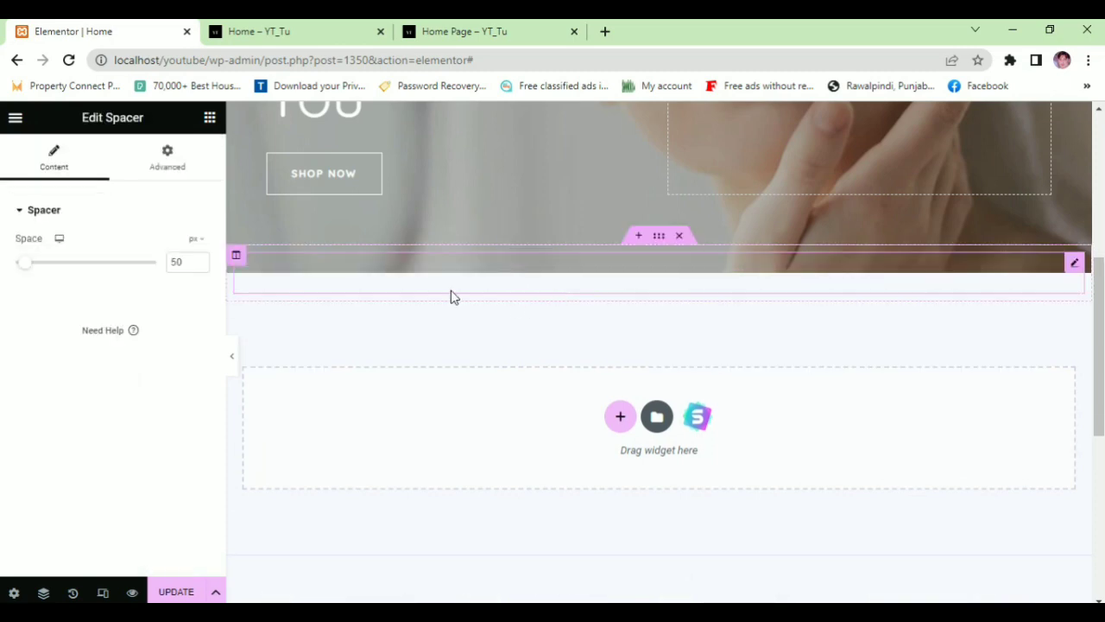
double_click(176, 261)
type("80")
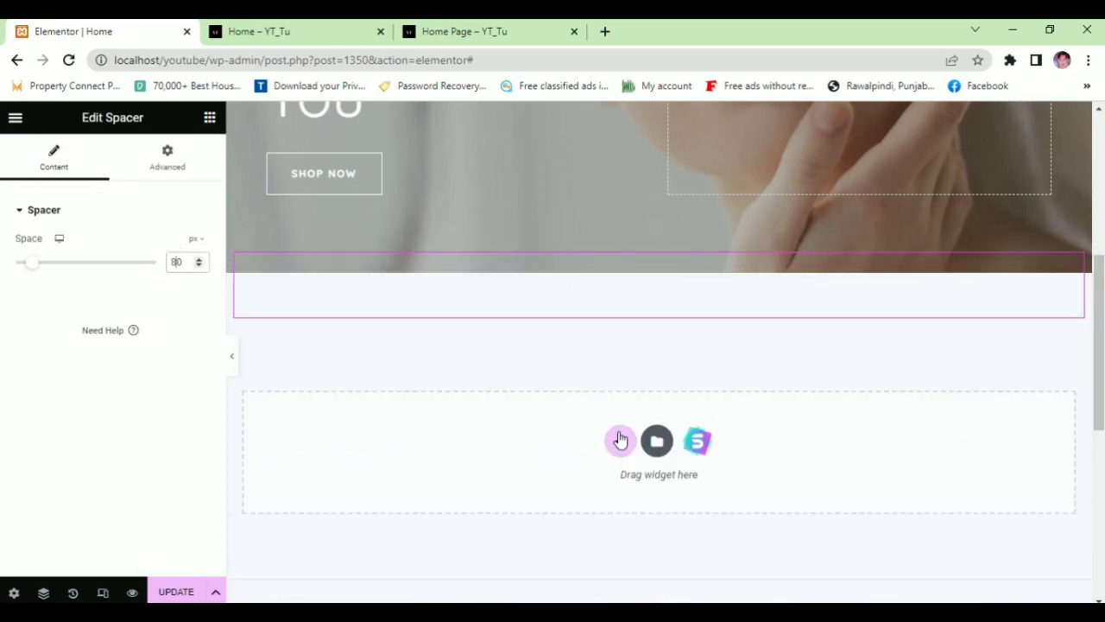
- Add a single-column section below the spacer and place a two-column inner section in it
left_click(619, 441)
left_click(429, 480)
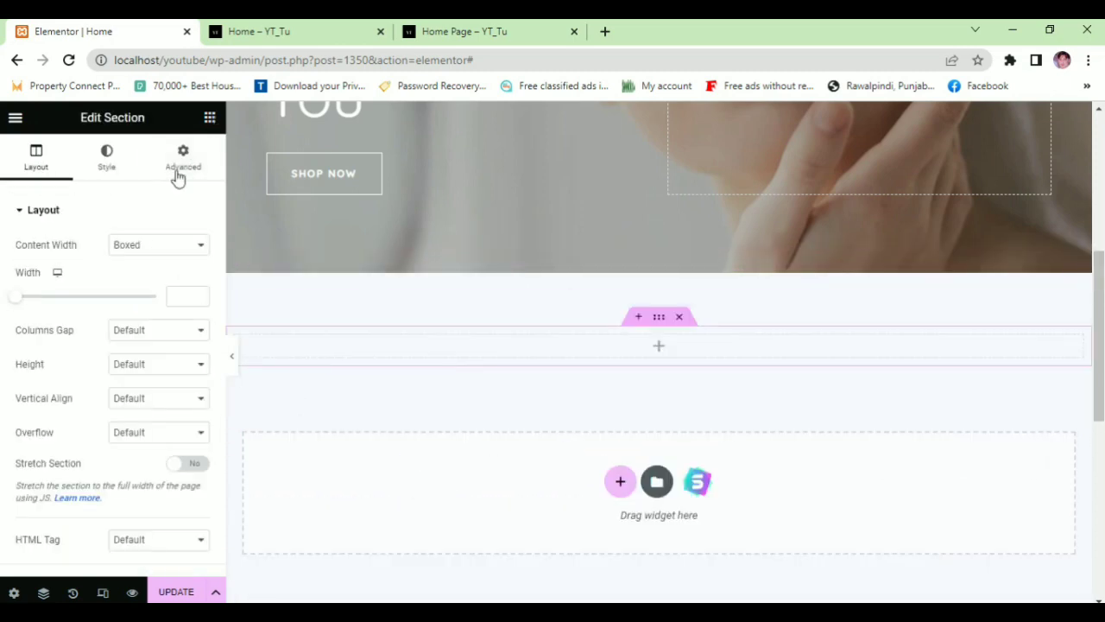
left_click(209, 116)
left_click_drag(60, 316, 646, 332)
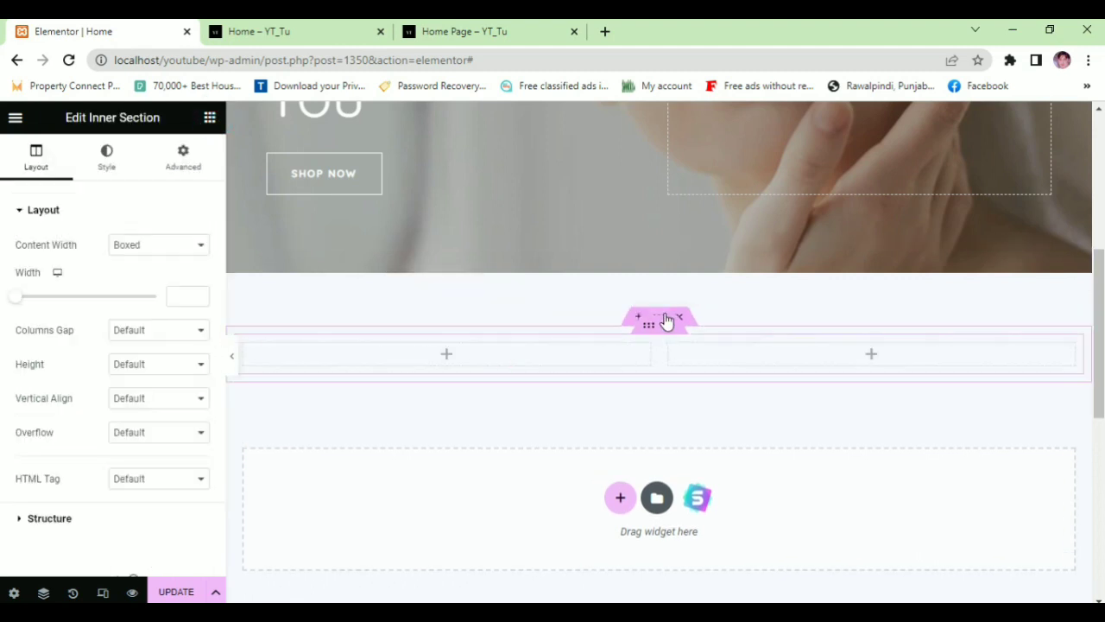
- Give the section holding the two-column inner section a classic white background
left_click(667, 321)
left_click(106, 156)
left_click(133, 278)
left_click(204, 310)
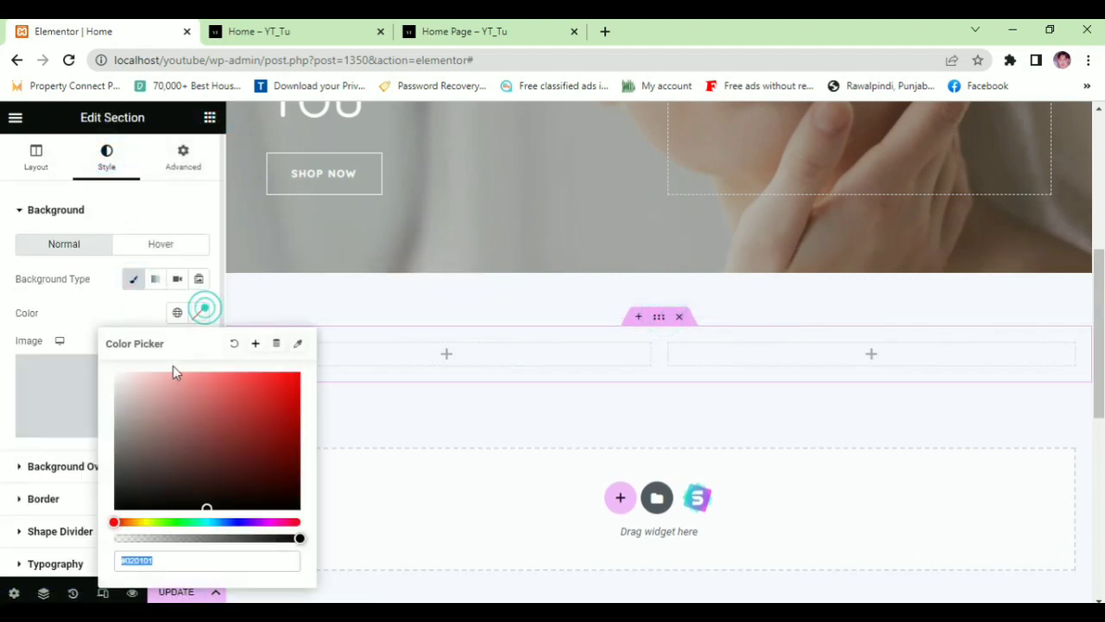
left_click(540, 355)
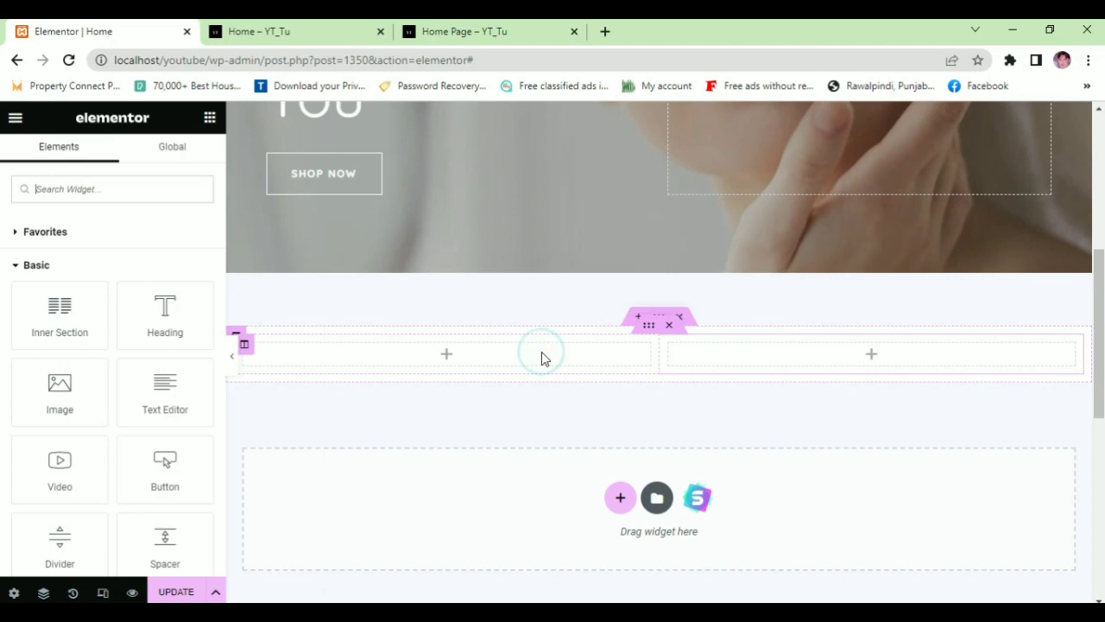
left_click(655, 316)
- Add a left-aligned heading reading "New Arrivals" to the inner section's first column, matching the finished page
left_click(458, 31)
left_click_drag(288, 502, 110, 518)
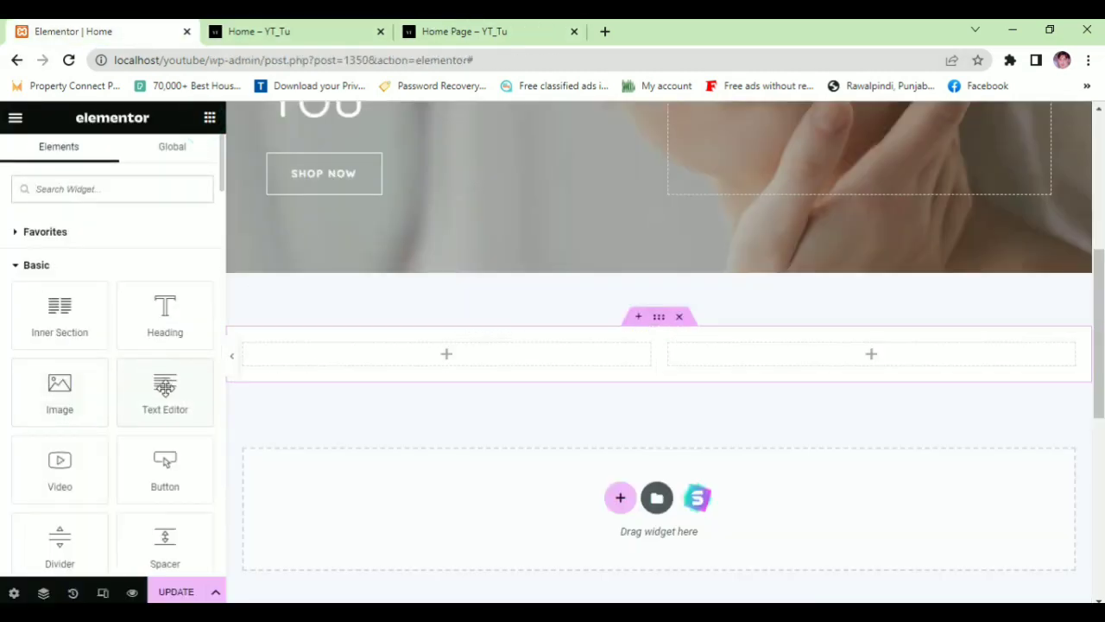
left_click_drag(165, 315, 381, 354)
triple_click(85, 303)
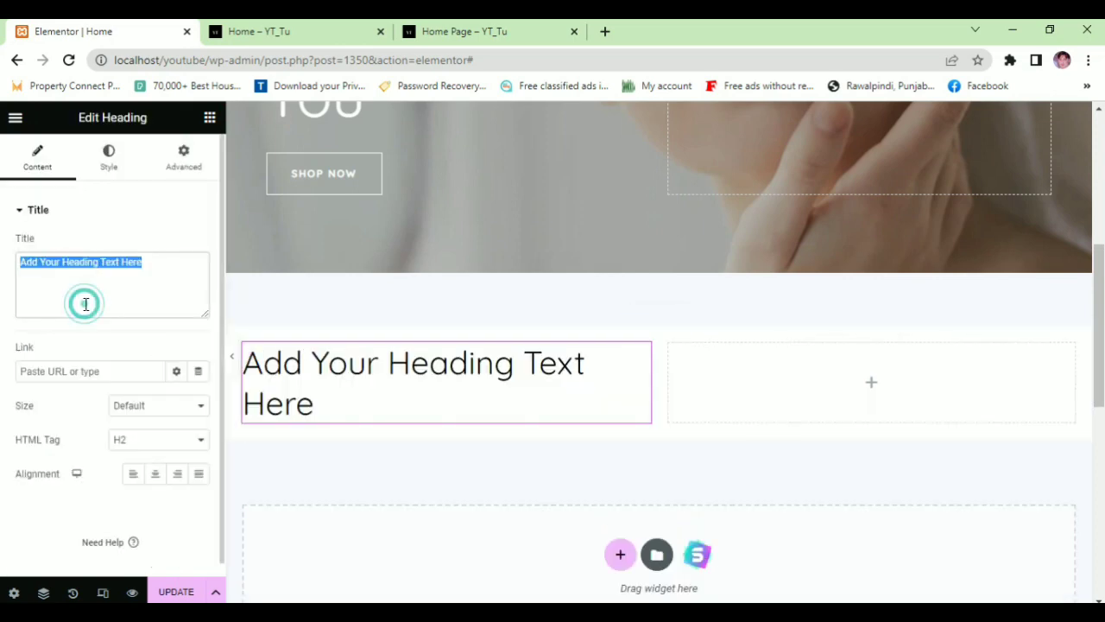
type("New Arrivals")
left_click(134, 474)
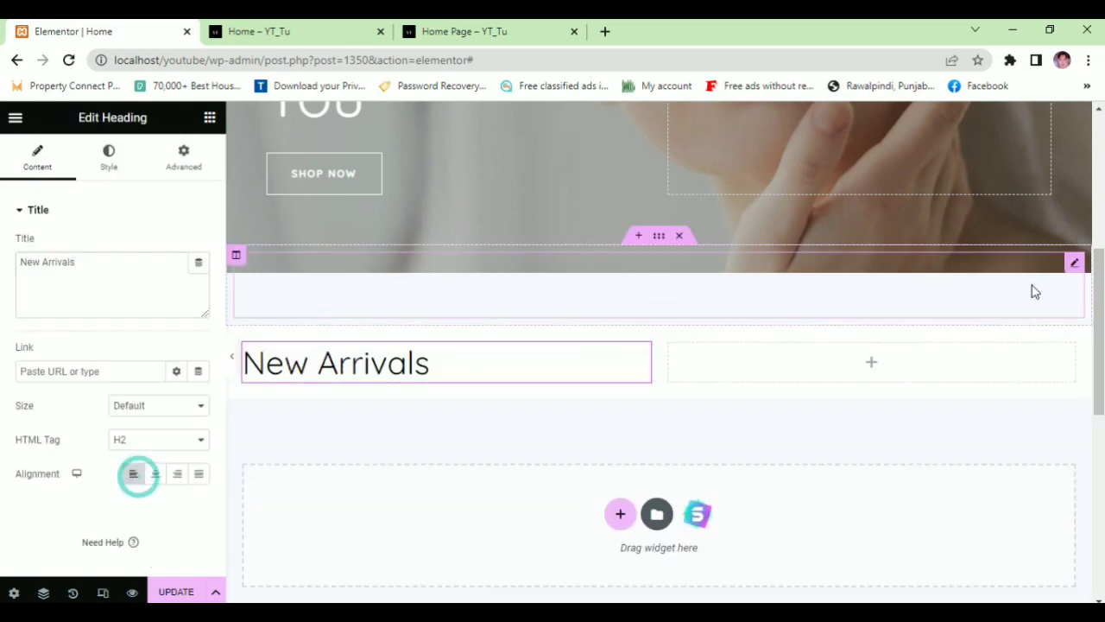
- Add a button to the column beside the New Arrivals heading and align it right
left_click(209, 118)
left_click_drag(170, 466, 802, 371)
left_click(178, 366)
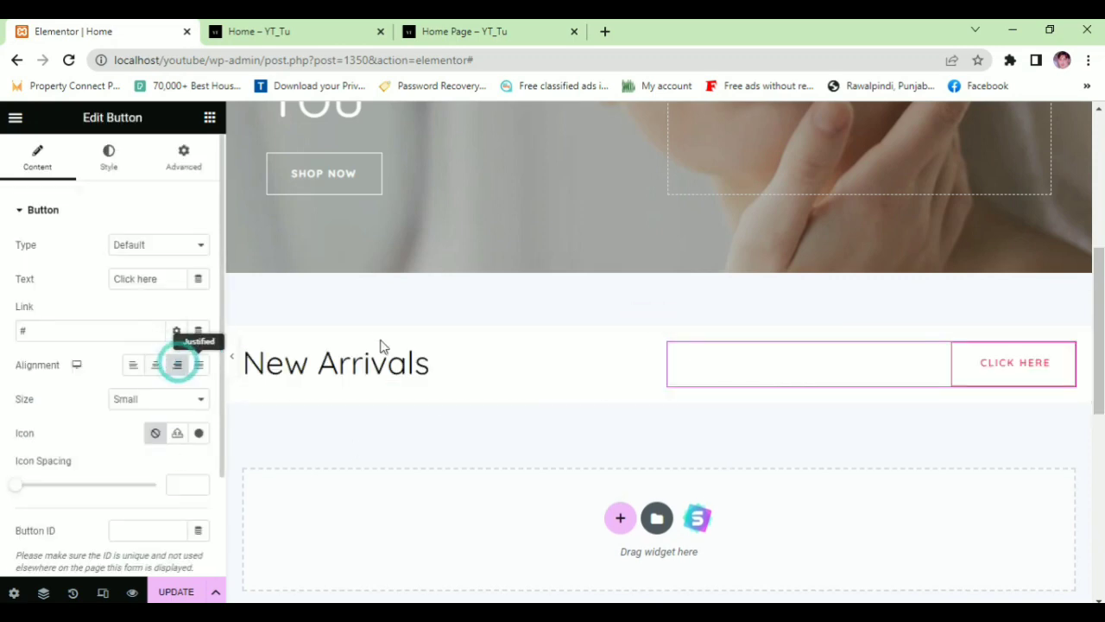
left_click(413, 23)
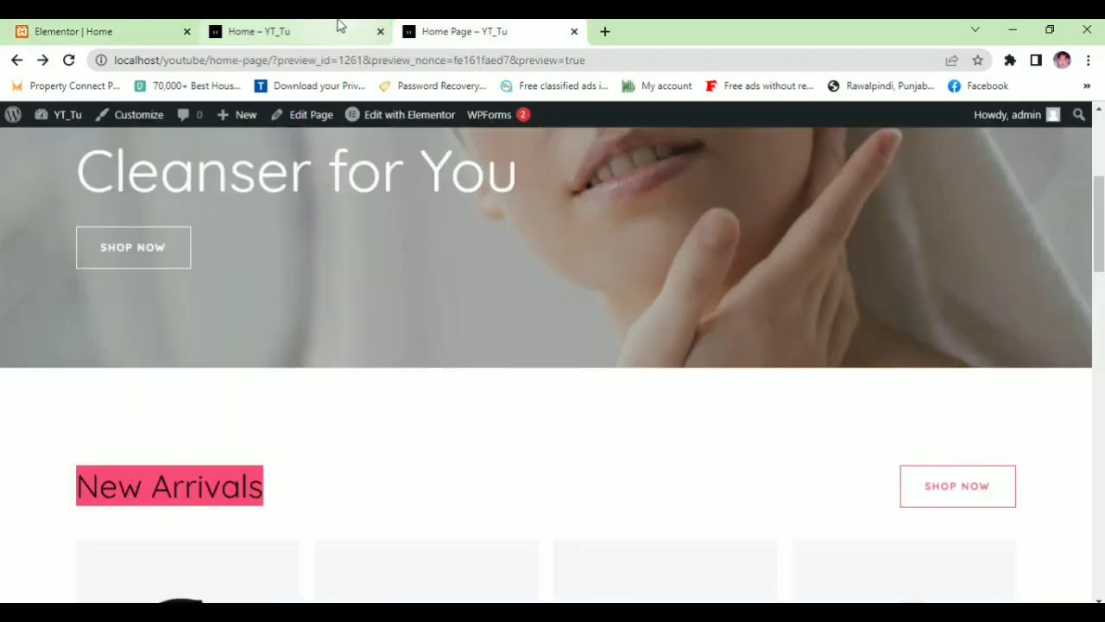
left_click(337, 20)
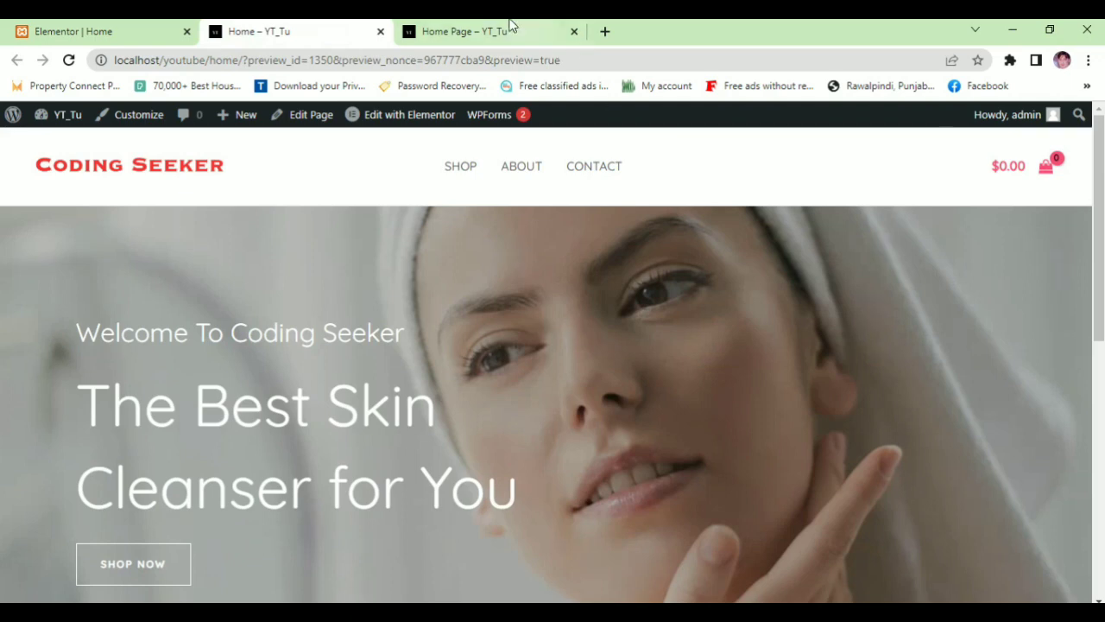
left_click(509, 26)
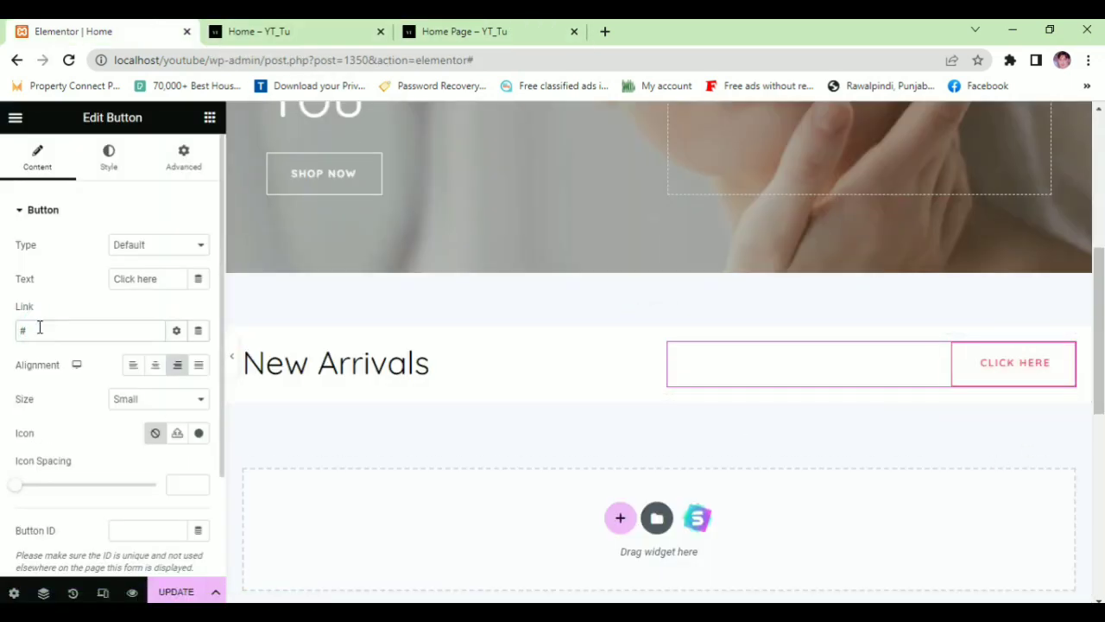
key("ctrl+Tab")
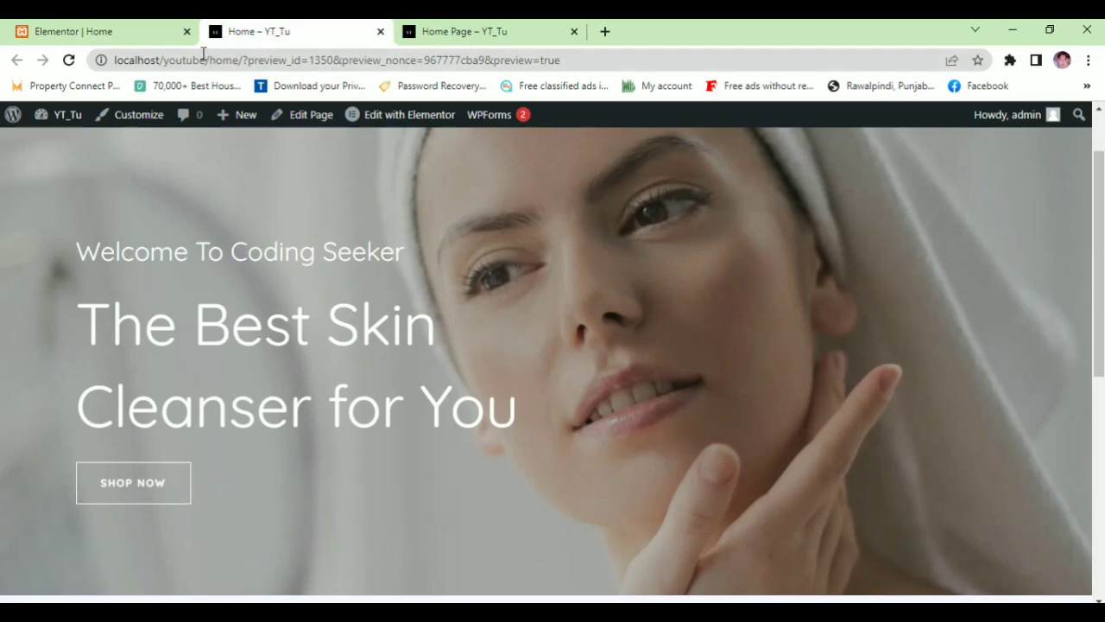
left_click_drag(209, 60, 131, 62)
key("ctrl+shift+Tab")
scroll(487, 362, "up", 5)
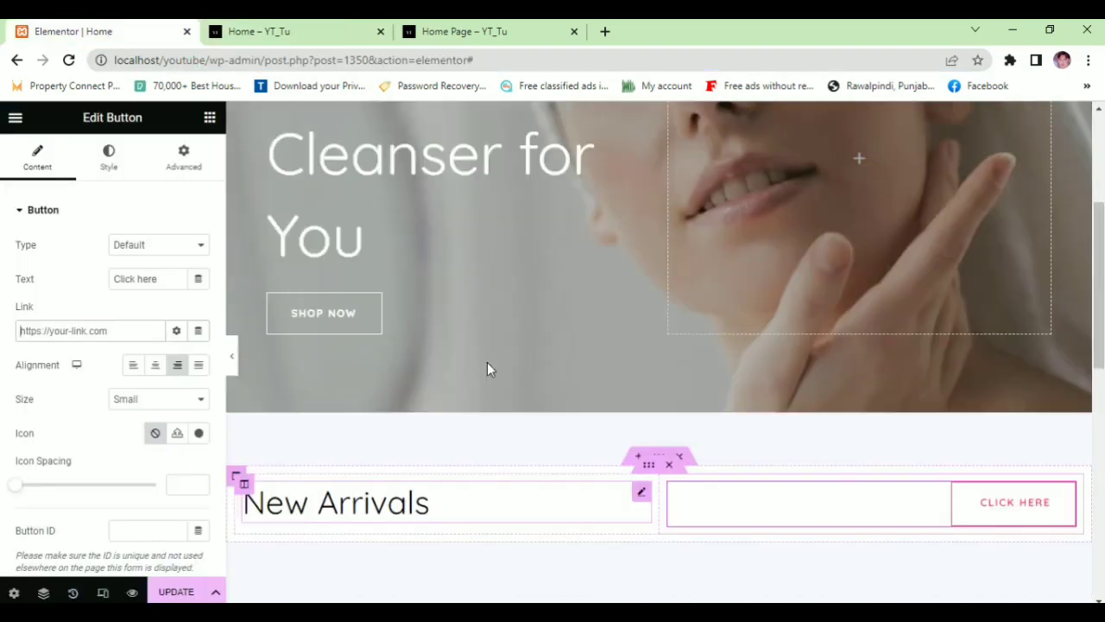
left_click(78, 321)
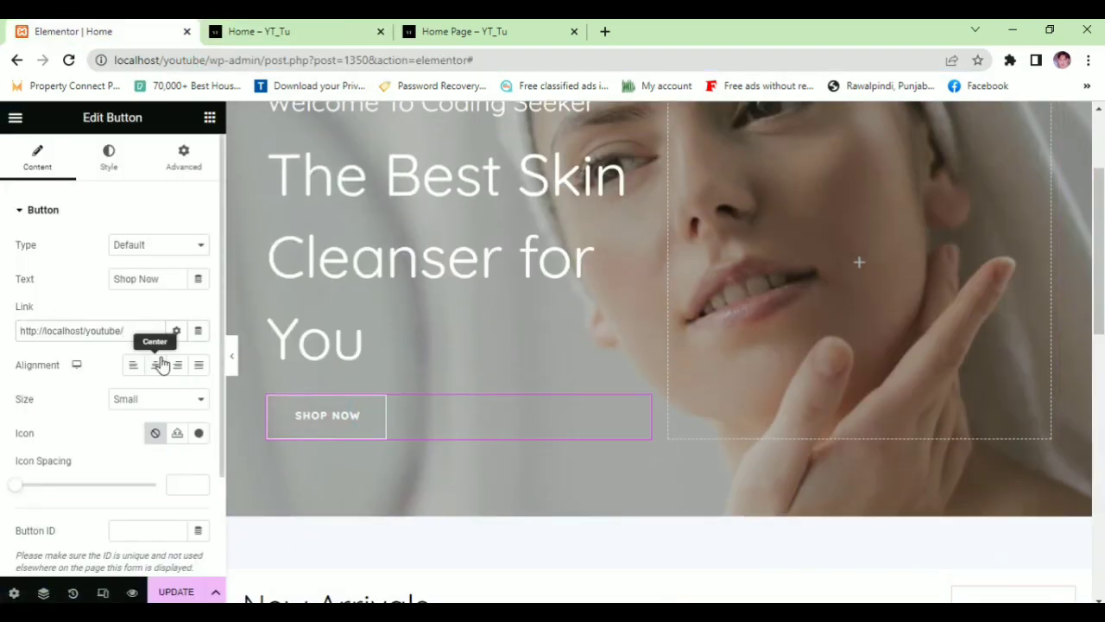
scroll(692, 434, "down", 2)
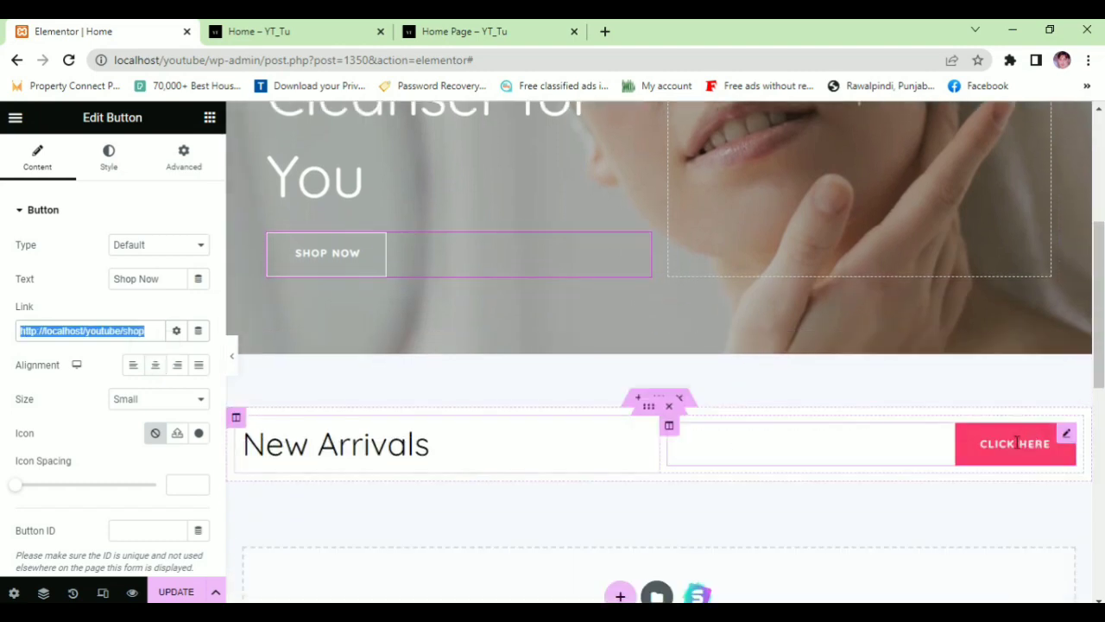
left_click(927, 431)
left_click(101, 328)
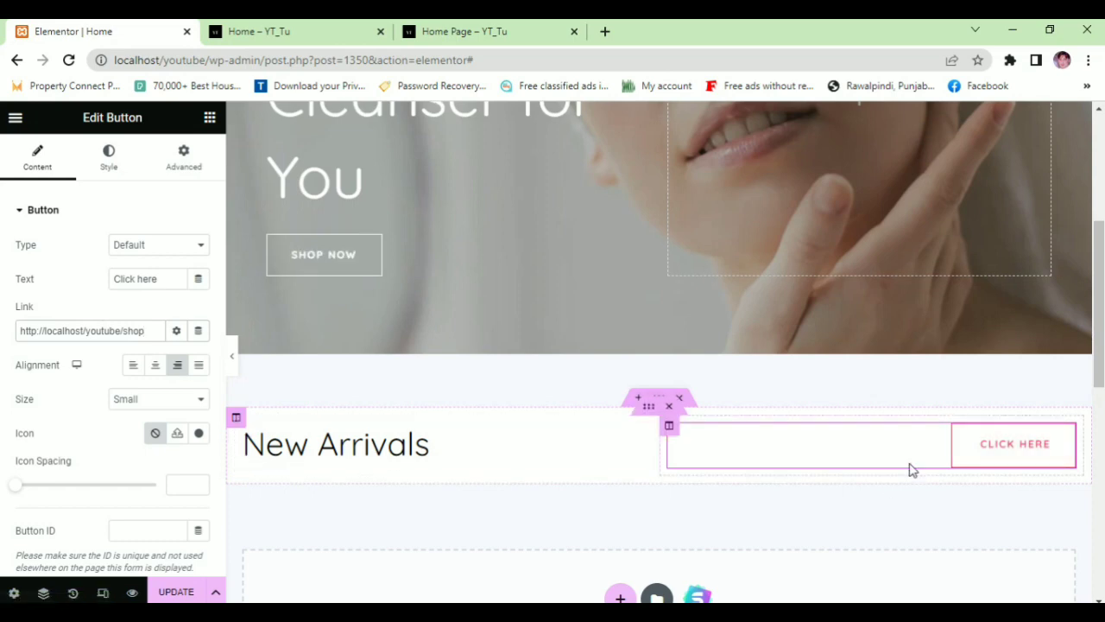
- Set the New Arrivals button's text color to white and its text to "Shop Now"
left_click(932, 445)
left_click(1065, 437)
left_click(107, 155)
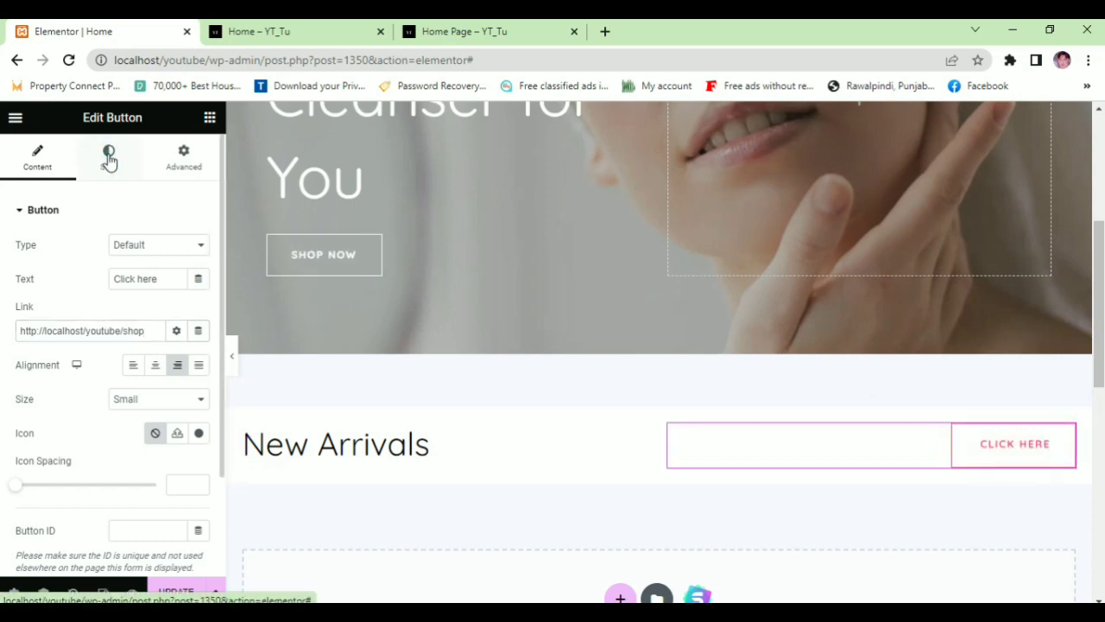
left_click(198, 347)
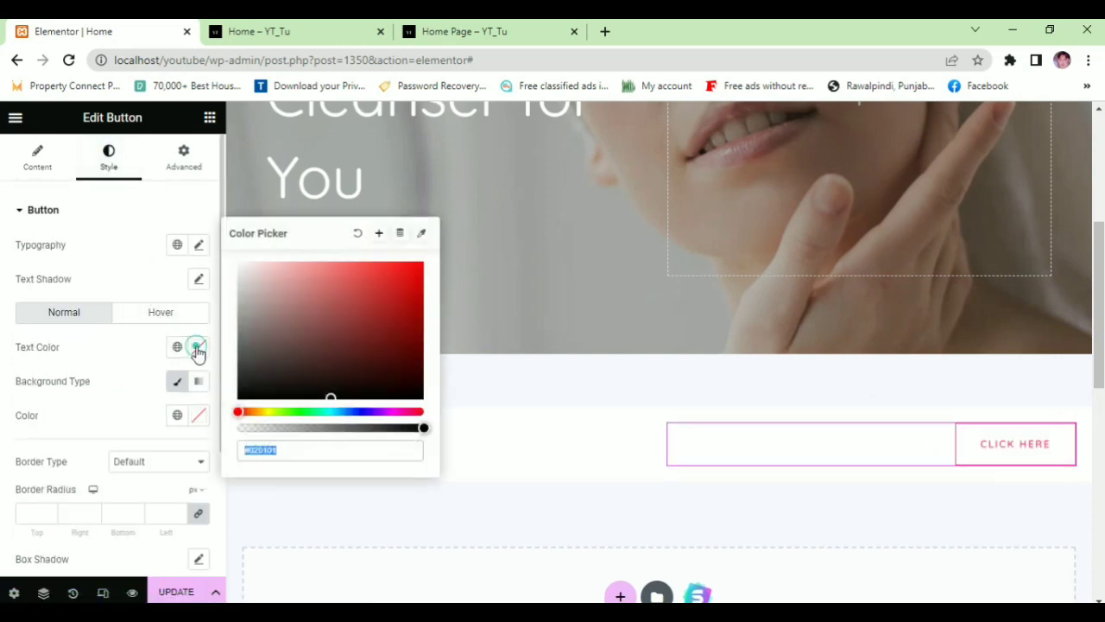
left_click(37, 156)
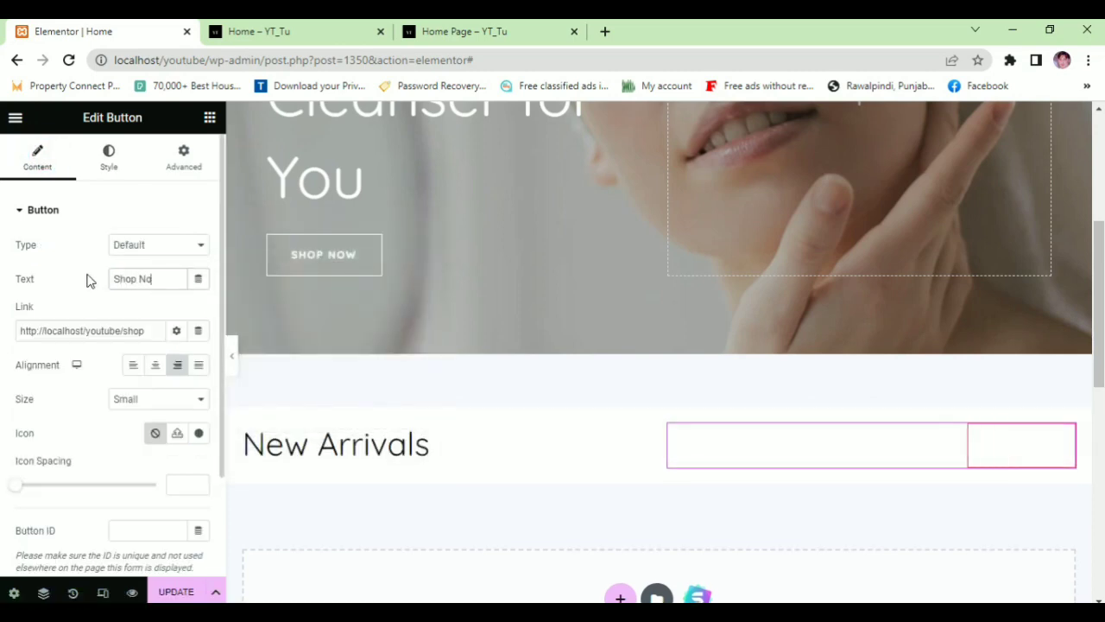
- Compare the draft with the finished page's New Arrivals heading, button and product row
scroll(464, 406, "down", 2)
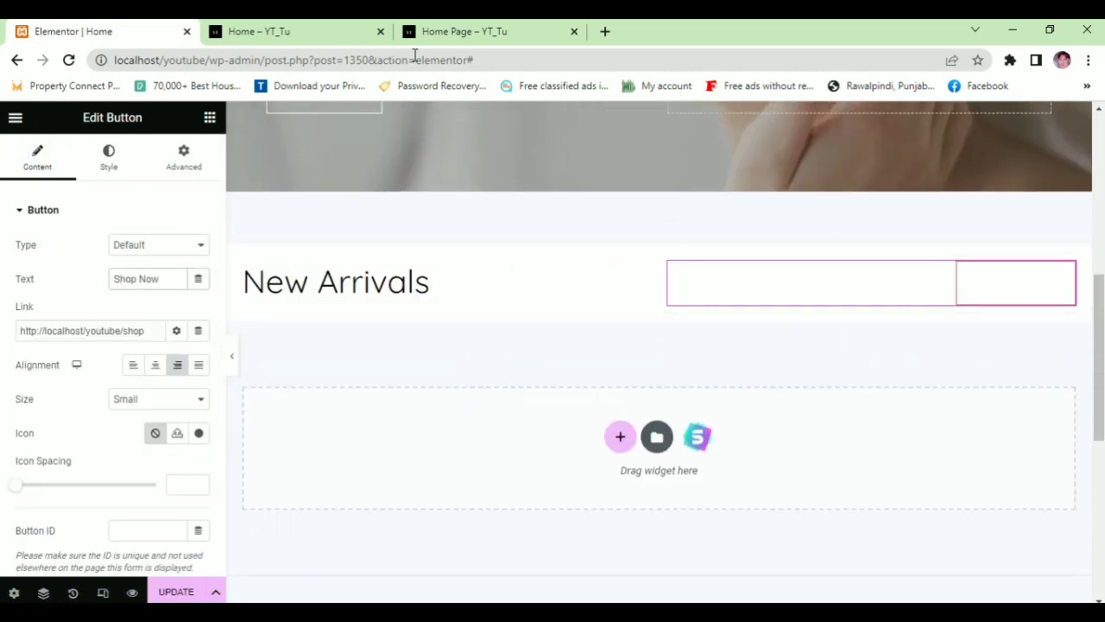
left_click(333, 33)
scroll(470, 295, "down", 1)
scroll(488, 143, "down", 1)
left_click(465, 31)
scroll(489, 378, "down", 1)
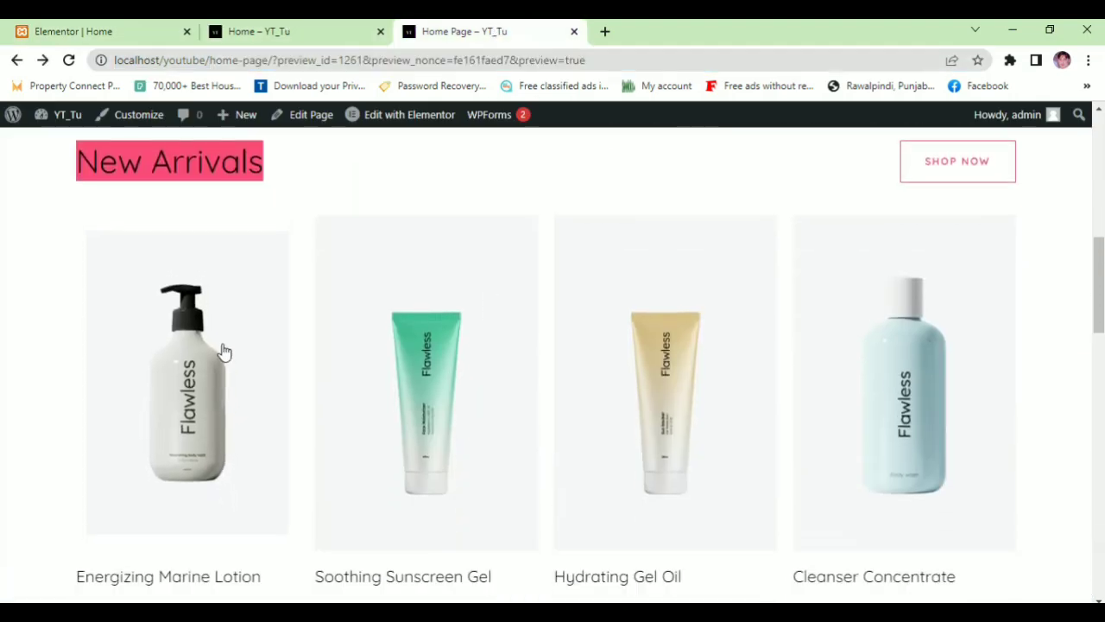
left_click(79, 29)
scroll(647, 289, "down", 1)
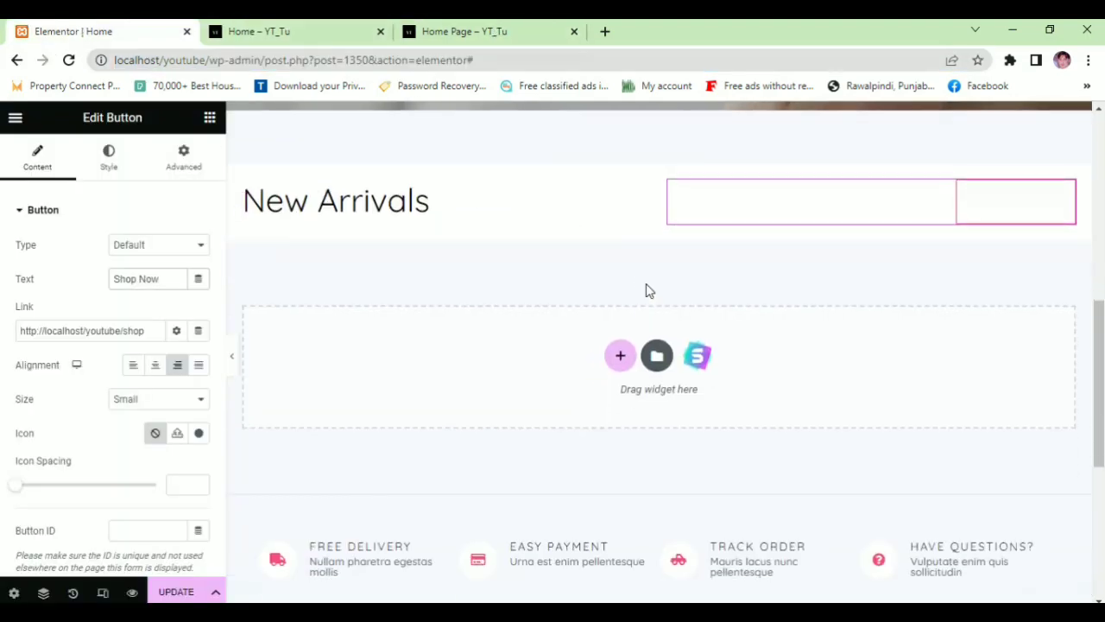
- Duplicate the 80 px spacer below the hero and move the copy under the New Arrivals row
scroll(1035, 189, "up", 1)
right_click(1074, 188)
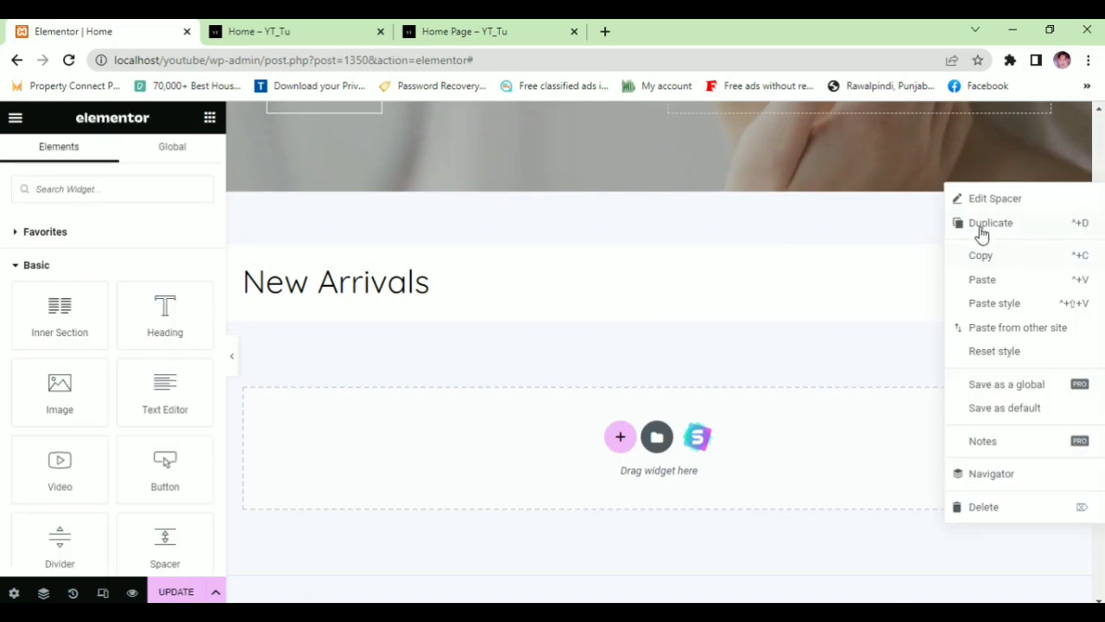
left_click(976, 234)
left_click_drag(1031, 267, 443, 330)
- Add a single-column section below the New Arrivals section and set its classic background color to white (#FFFFFF)
left_click(618, 502)
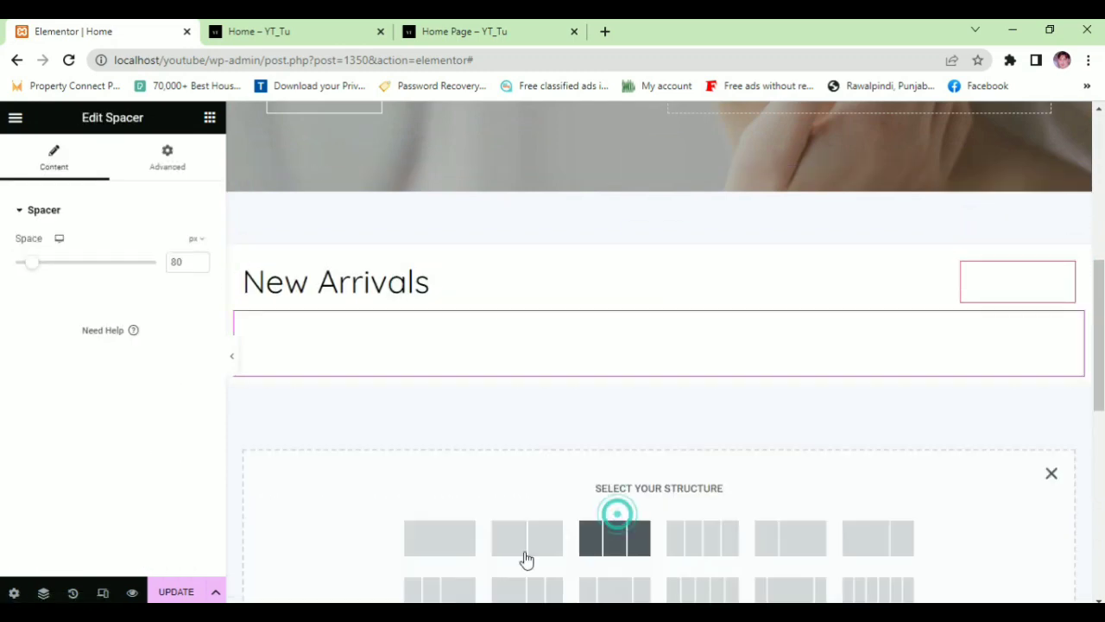
left_click(429, 552)
left_click(104, 152)
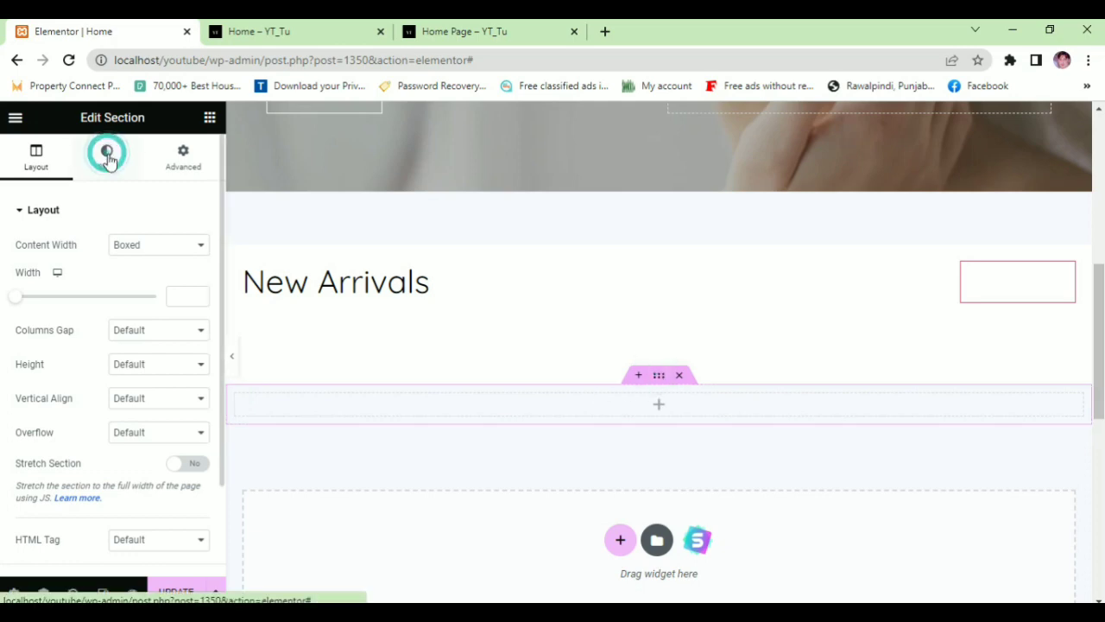
left_click(134, 279)
left_click(201, 311)
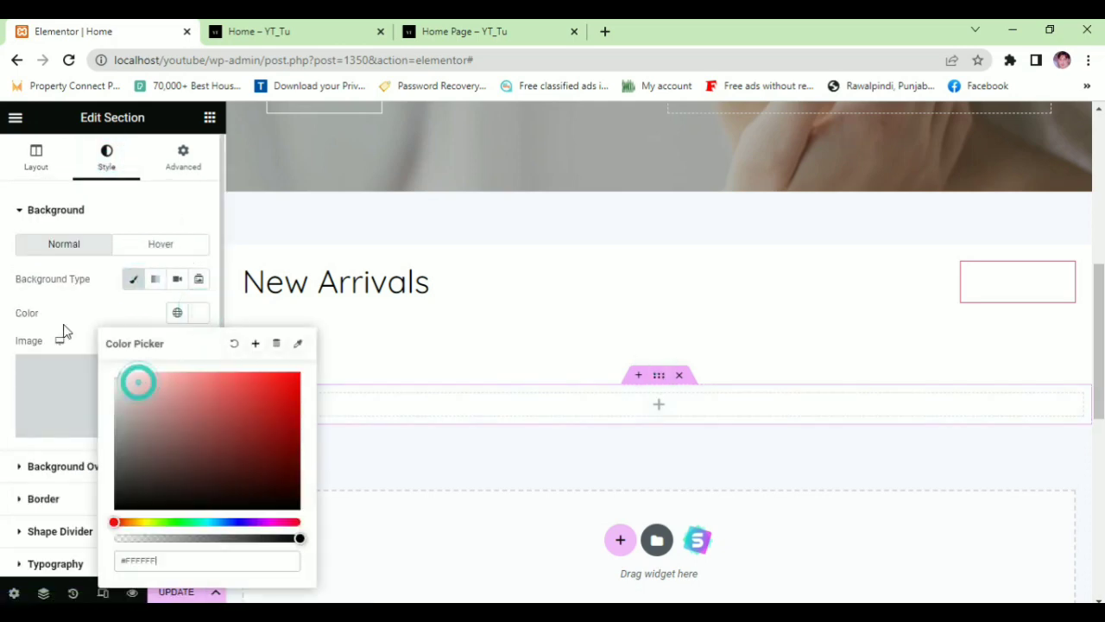
- Add an inner section to the white section below New Arrivals and duplicate its columns to make four
scroll(604, 284, "down", 2)
left_click(209, 119)
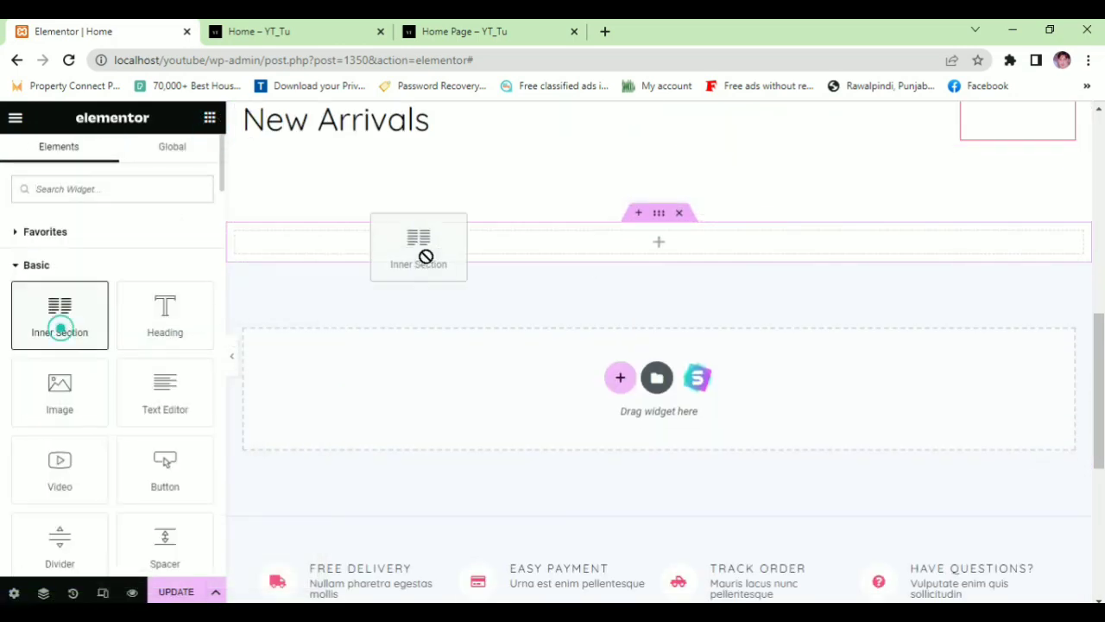
left_click_drag(426, 257, 439, 250)
right_click(420, 250)
left_click(466, 317)
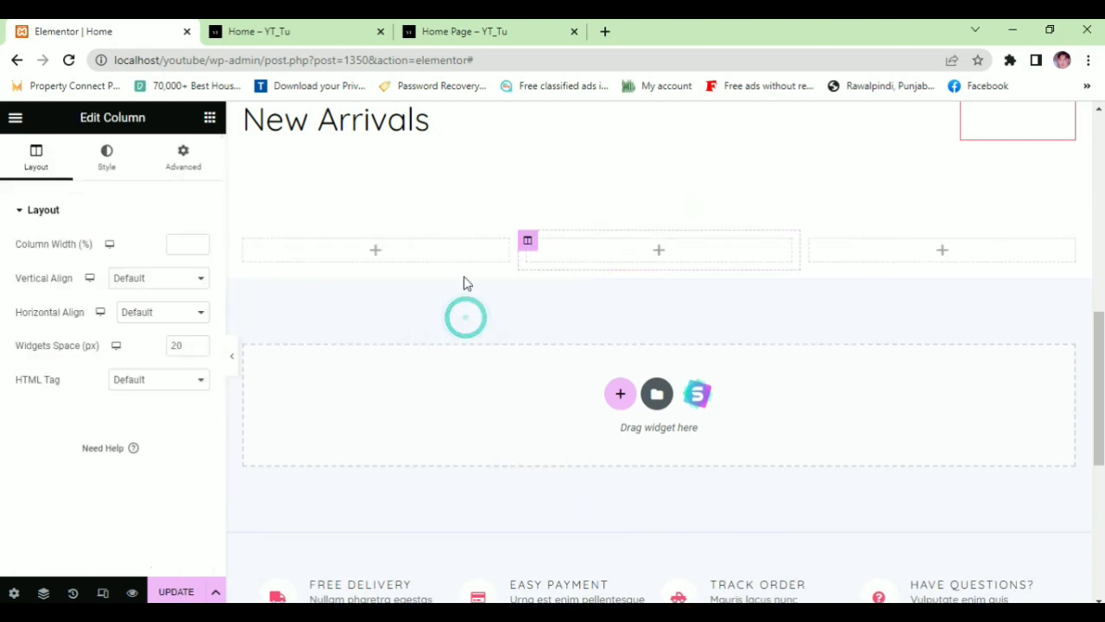
right_click(447, 253)
left_click(503, 324)
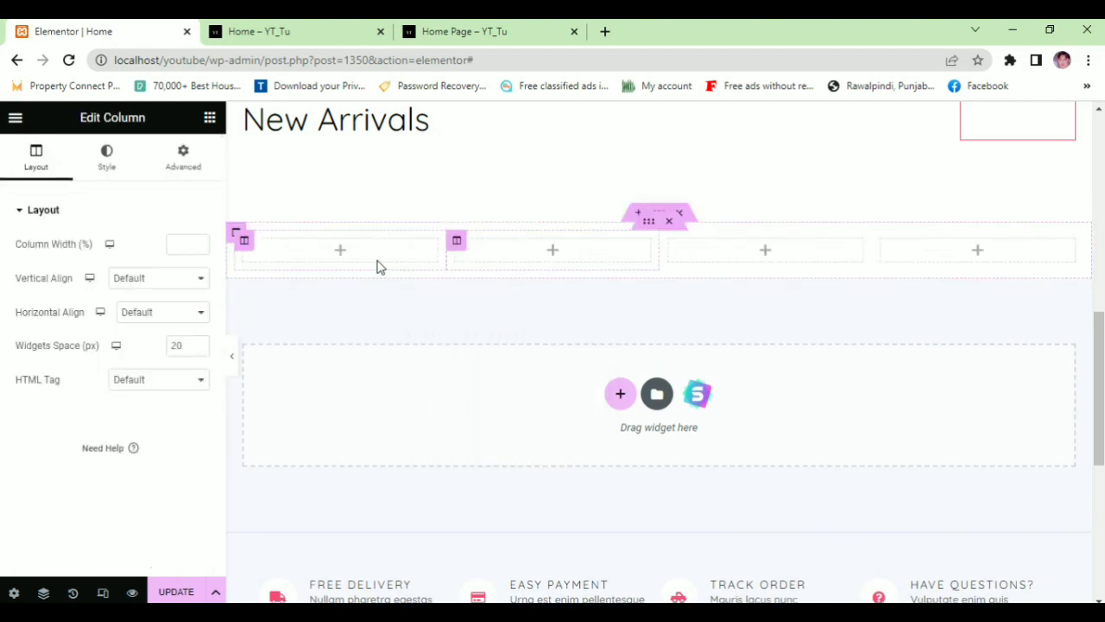
- Add an image widget to the first of the four columns and set its image size to Medium Large
left_click(370, 255)
left_click_drag(60, 389, 354, 261)
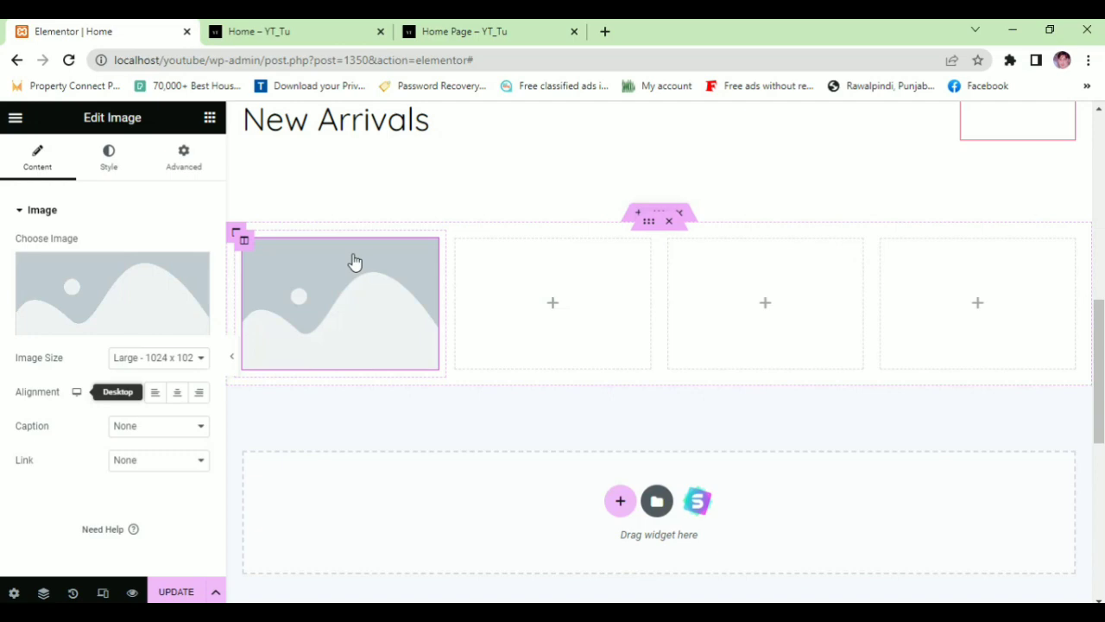
left_click(157, 356)
left_click(161, 401)
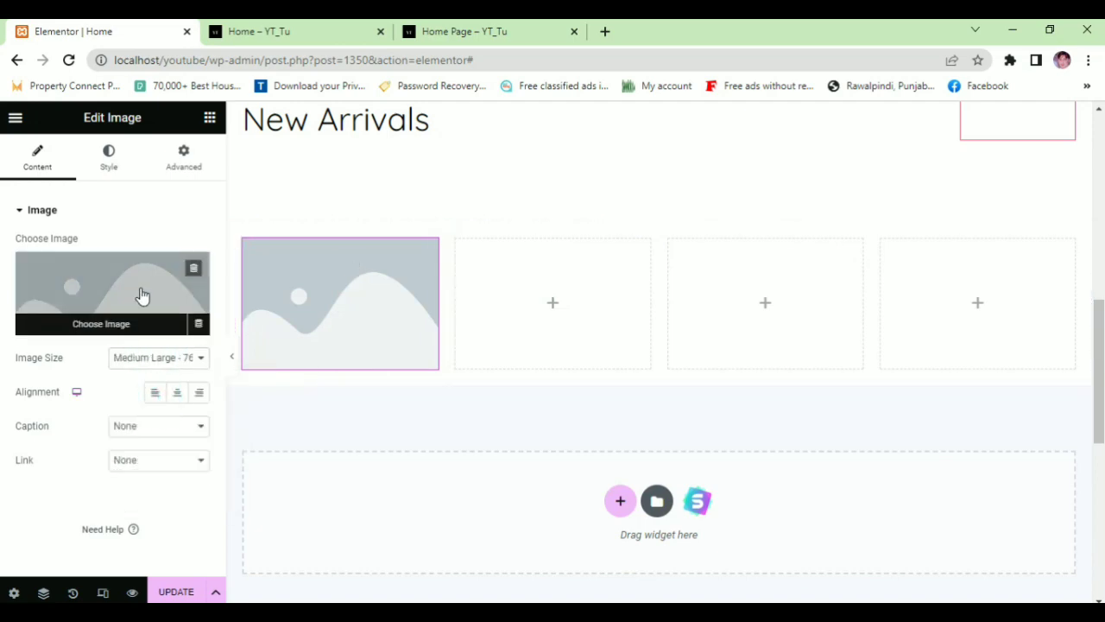
- Insert the white pump bottle photo skin-cleanser-template-product-img-2.jpg from the media library into the first column's image
left_click(140, 294)
left_click(464, 32)
left_click(259, 31)
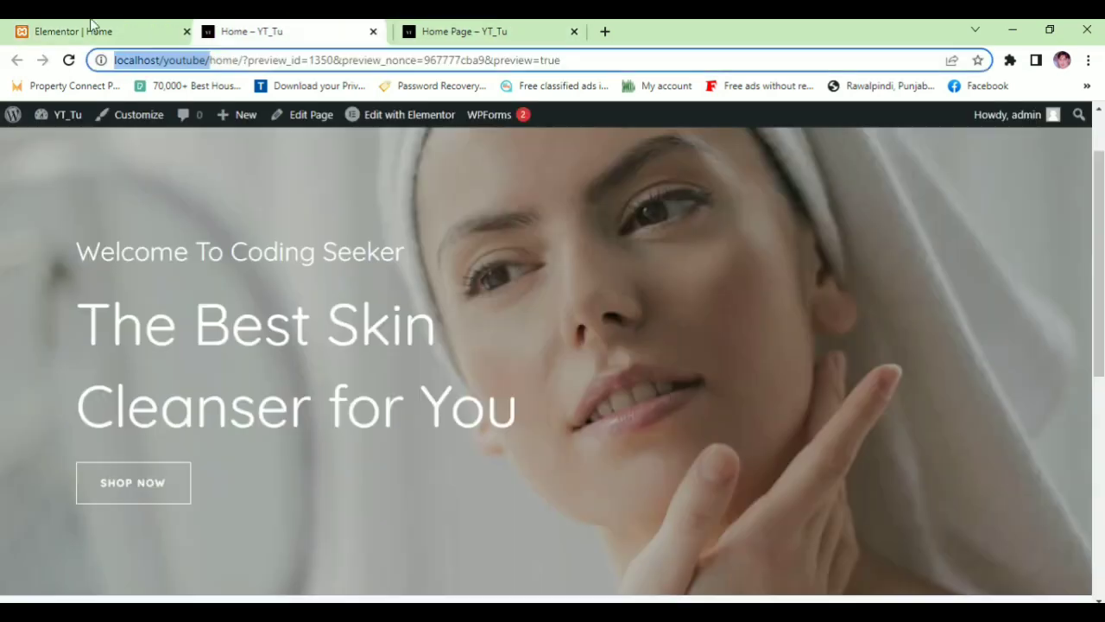
left_click(87, 31)
scroll(531, 383, "down", 10)
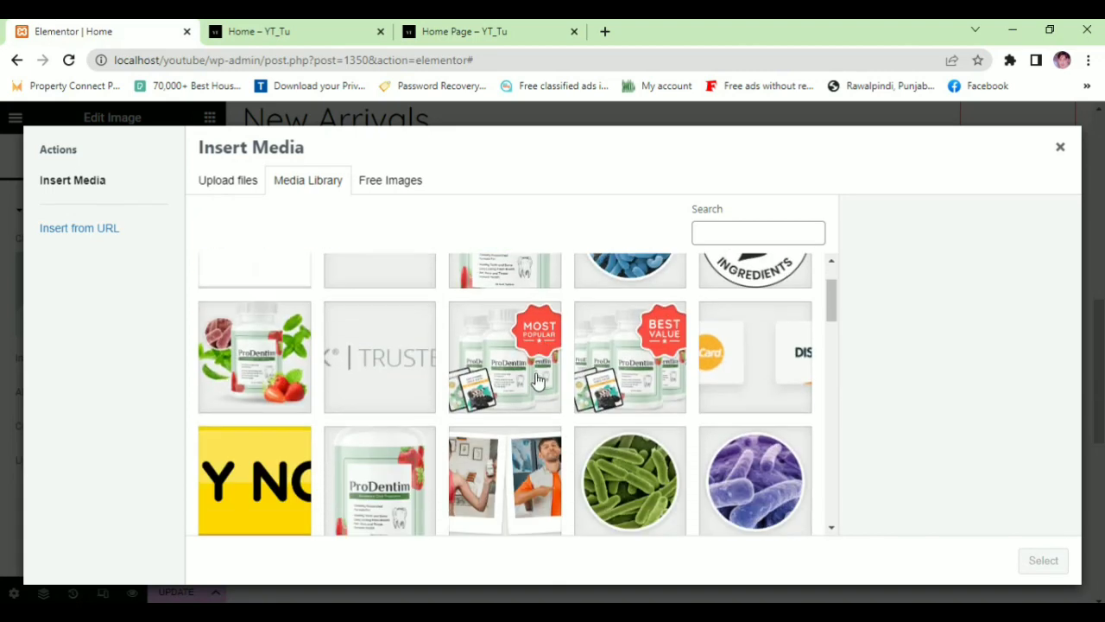
scroll(532, 382, "down", 3)
left_click(622, 467)
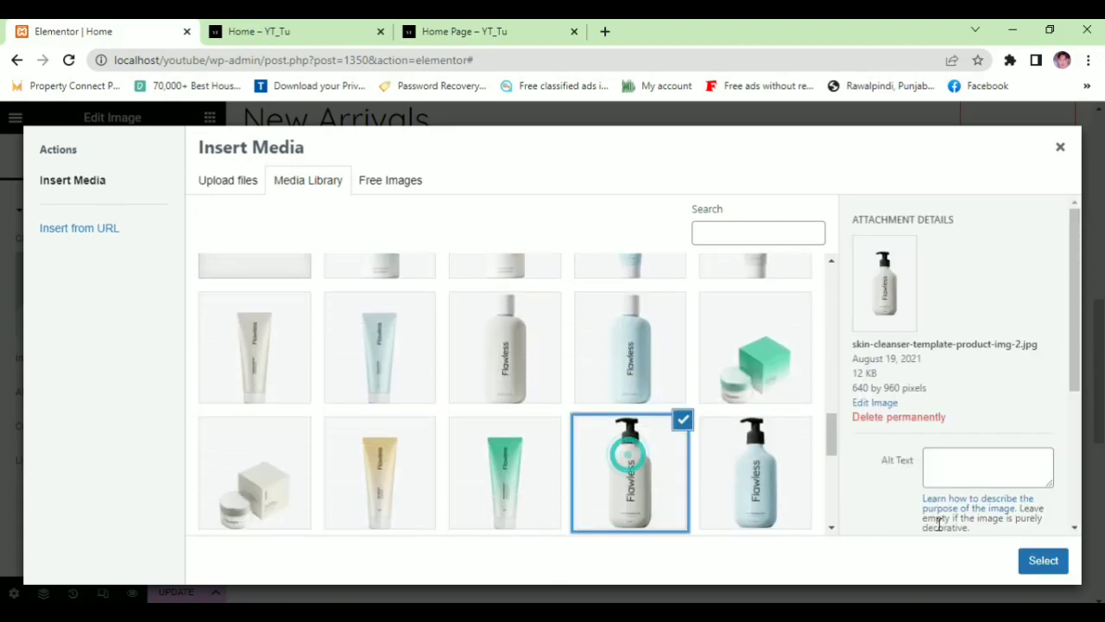
left_click(1043, 561)
- Link the bottle image to a custom URL, using the finished page's product address localhost/youtube/product/cream-to-foam-lotion/
scroll(372, 389, "down", 2)
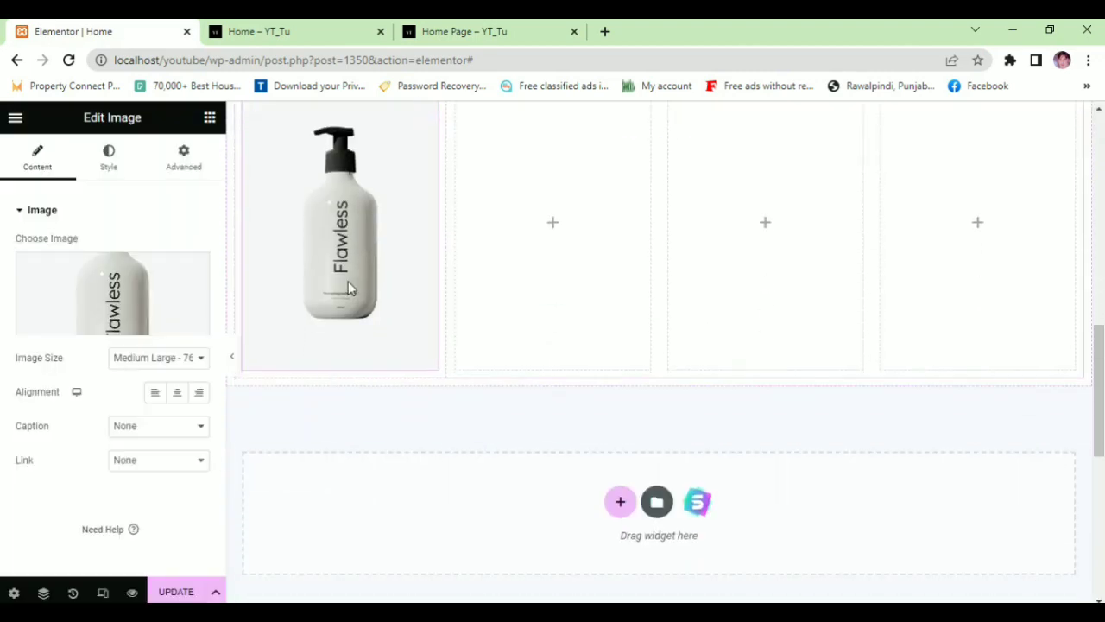
scroll(349, 328, "up", 1)
left_click(155, 460)
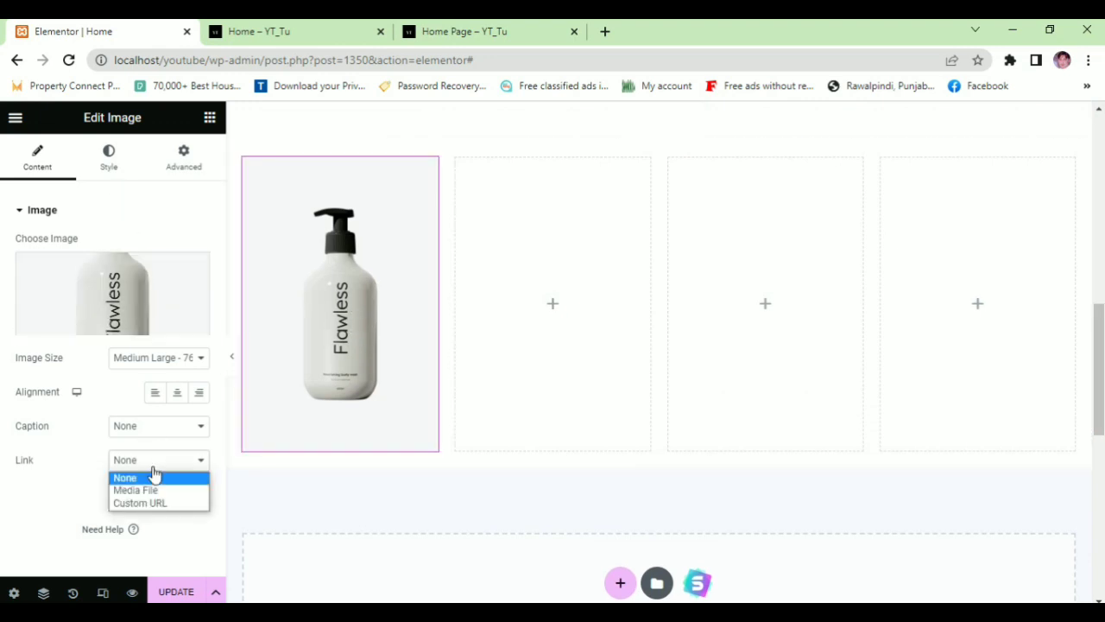
left_click(143, 504)
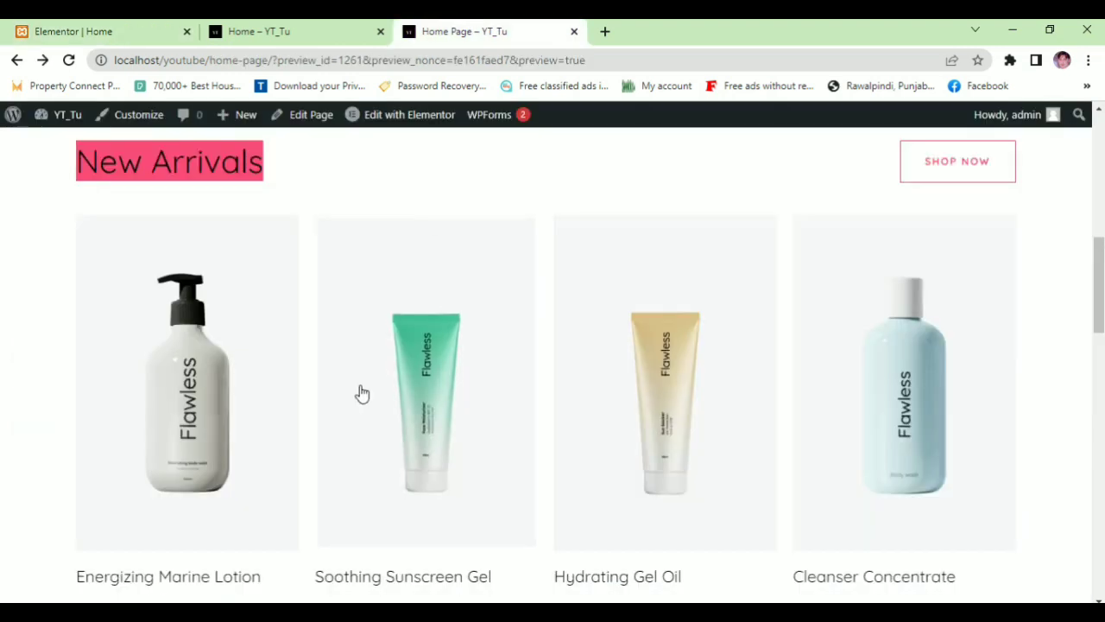
left_click(192, 404)
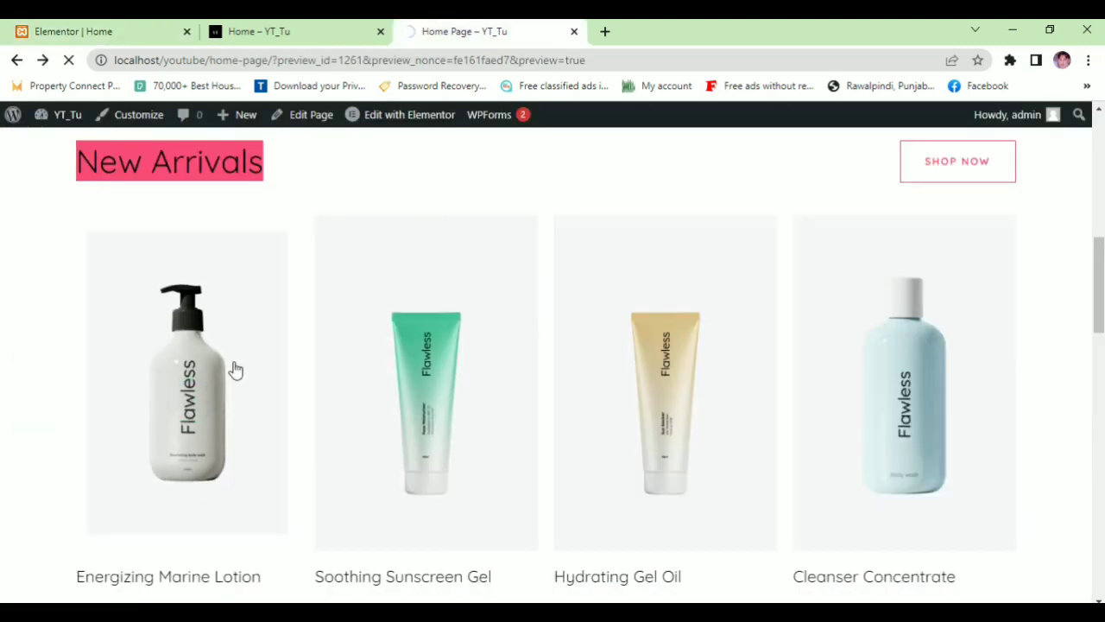
left_click(267, 60)
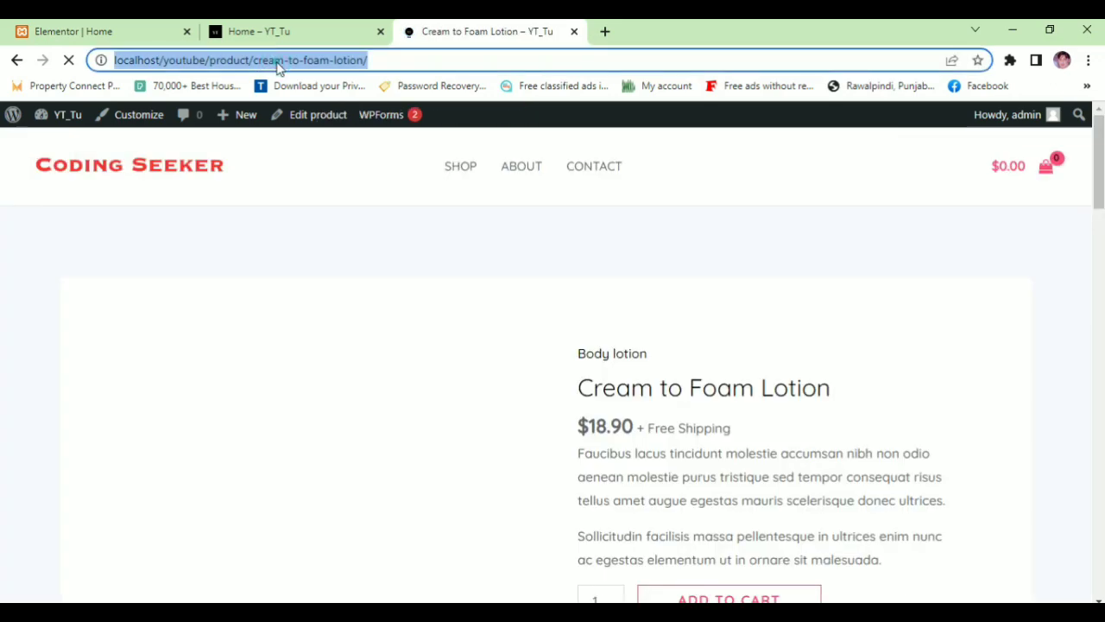
left_click(277, 26)
left_click(74, 31)
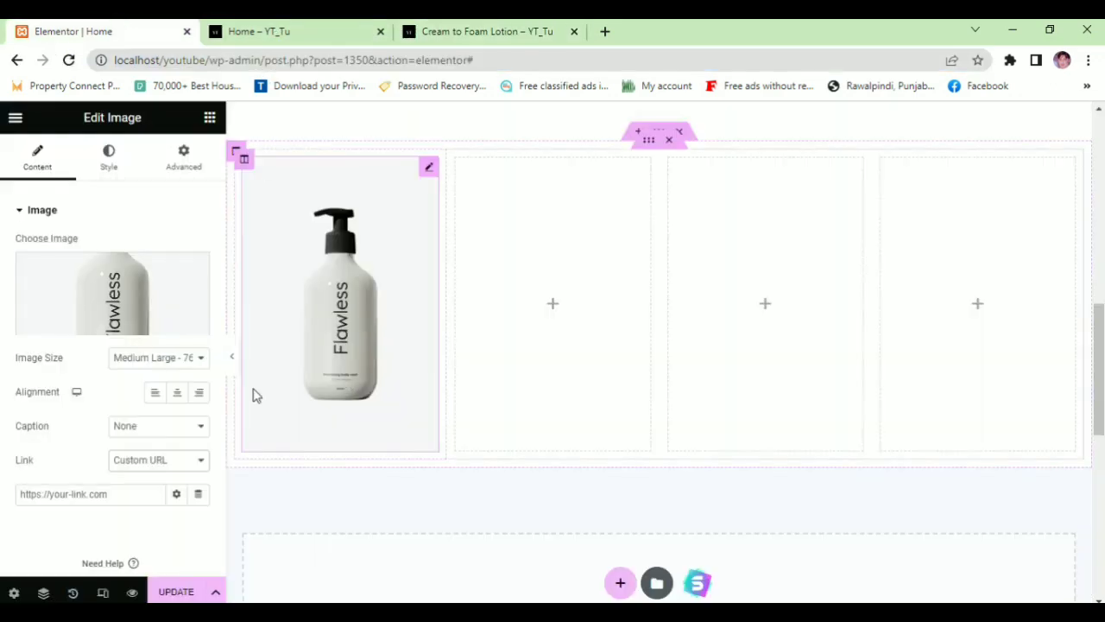
- Set the bottle image's hover animation to Shrink
left_click(109, 155)
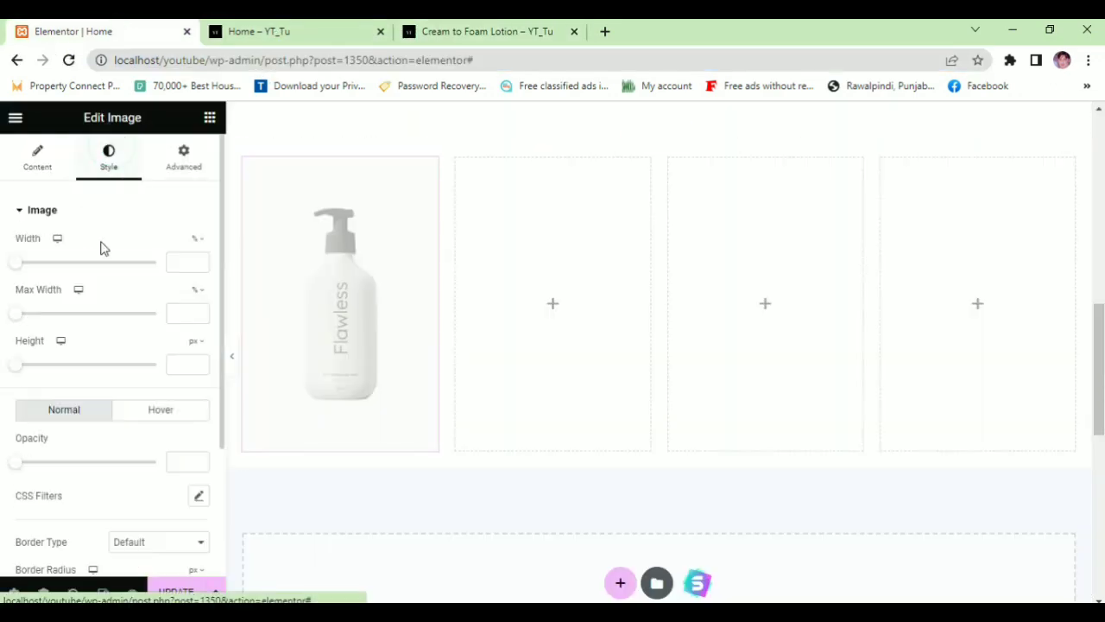
left_click(160, 409)
scroll(77, 424, "down", 1)
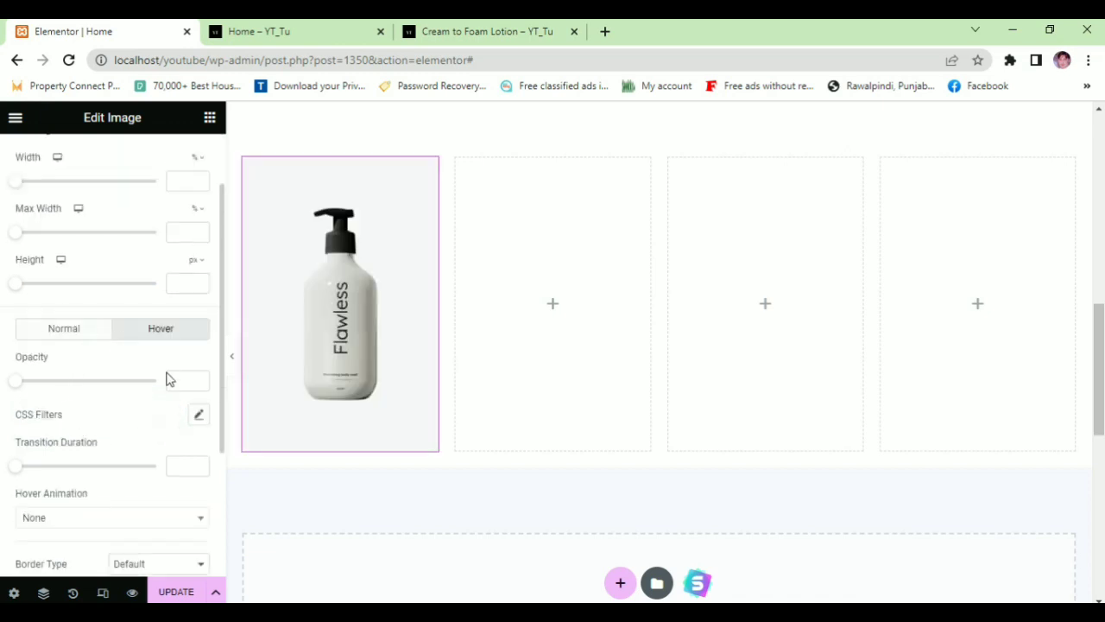
scroll(143, 407, "down", 1)
left_click(82, 434)
left_click(87, 291)
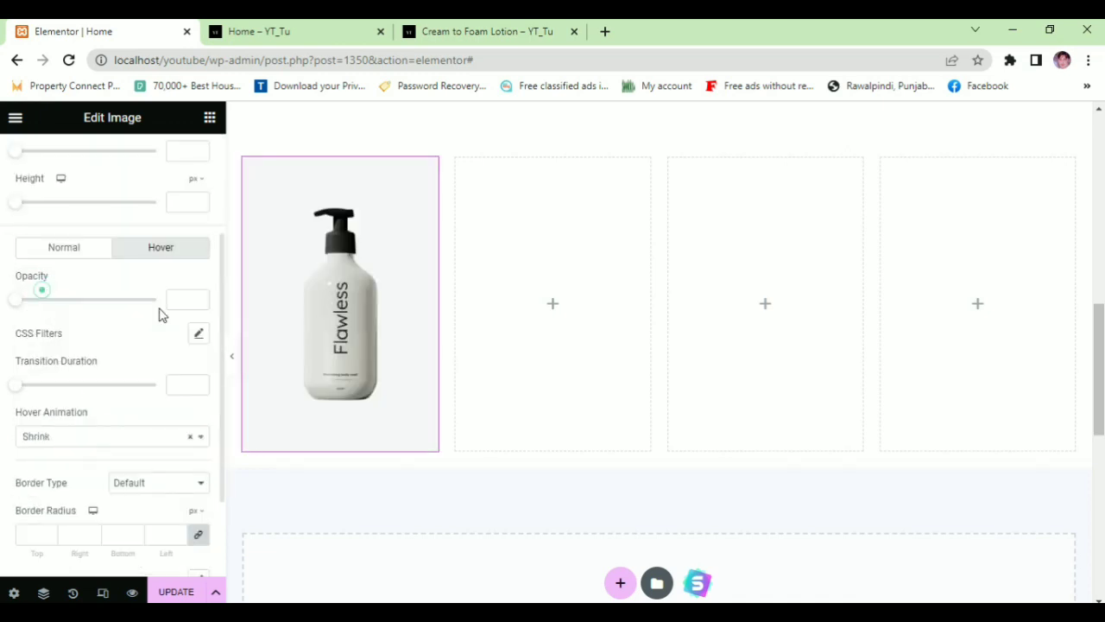
- Copy the first product's name, "Energizing Marine Lotion", from the finished home page
left_click(488, 31)
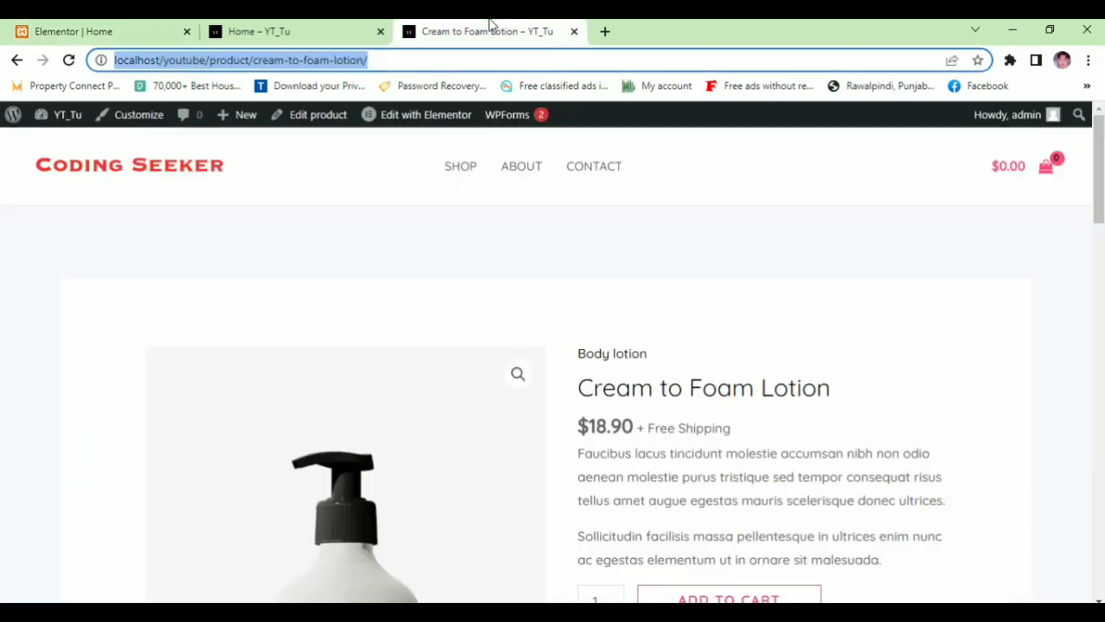
left_click(16, 60)
scroll(291, 319, "down", 2)
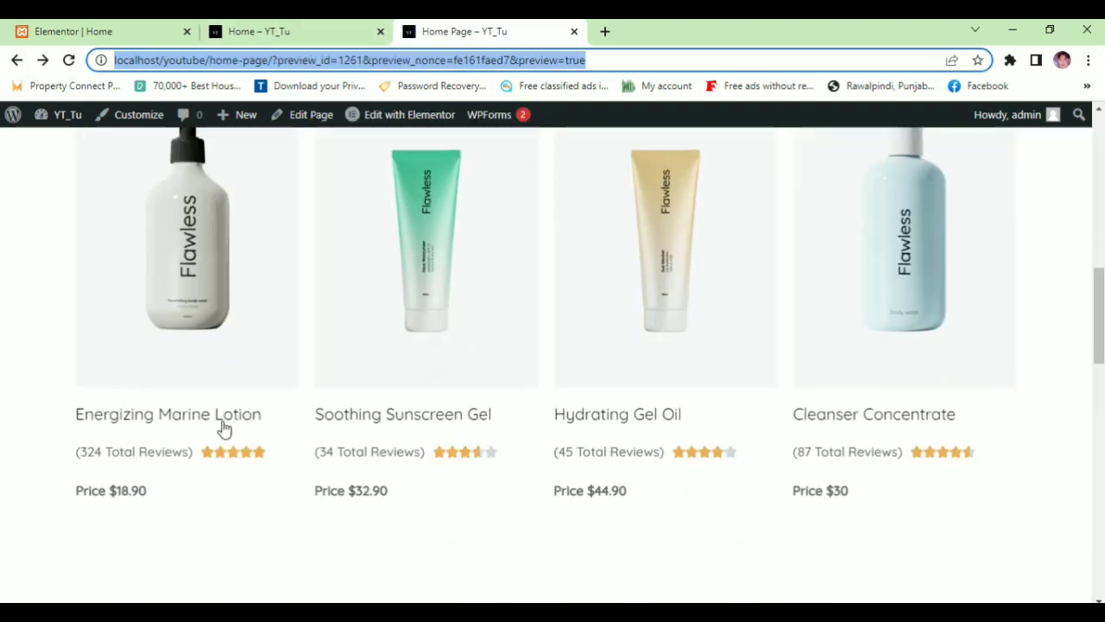
left_click_drag(283, 412, 76, 434)
key("ctrl+c")
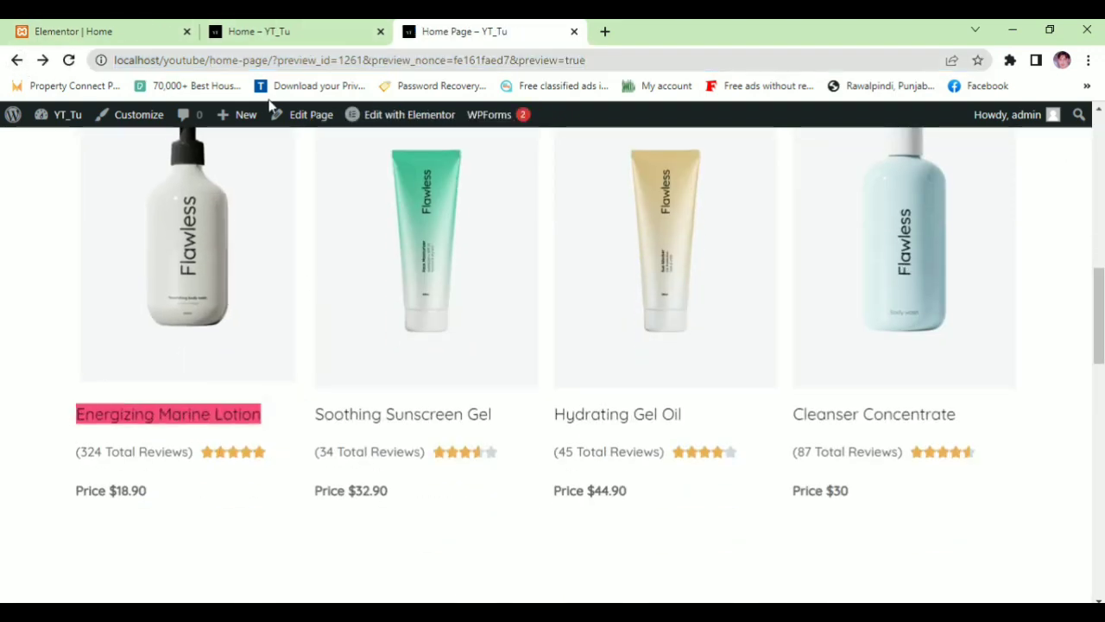
- Add a heading below the bottle image in the Elementor draft and set its title to "Energizing Marine Lotion"
left_click(264, 33)
left_click(129, 33)
scroll(207, 345, "down", 1)
left_click(210, 119)
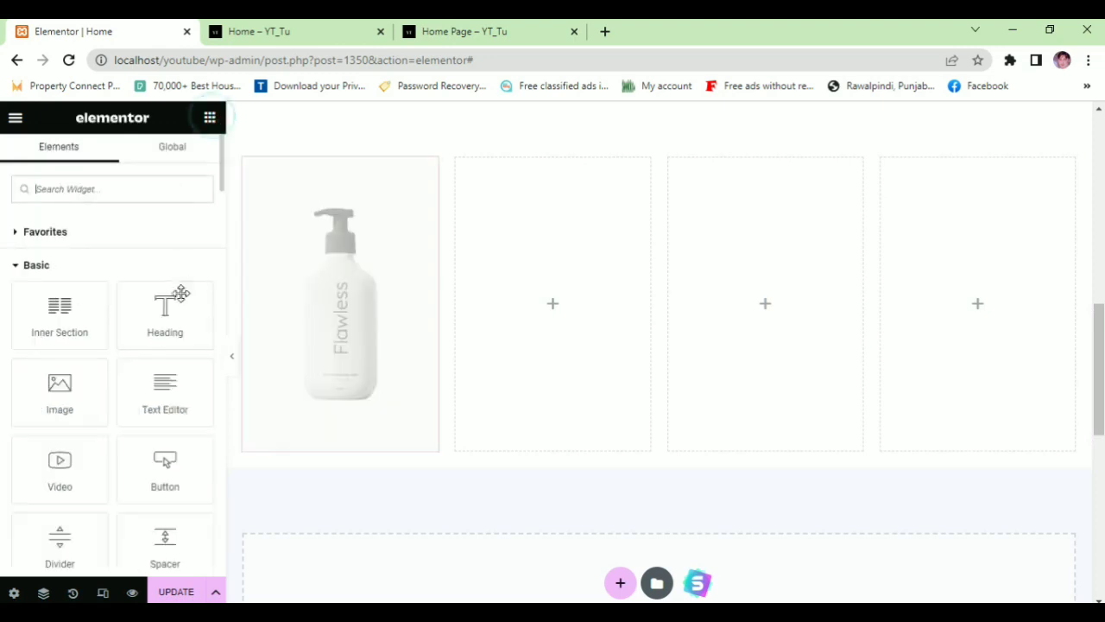
left_click_drag(180, 293, 323, 442)
left_click(61, 291)
key("ctrl+a")
key("ctrl+v")
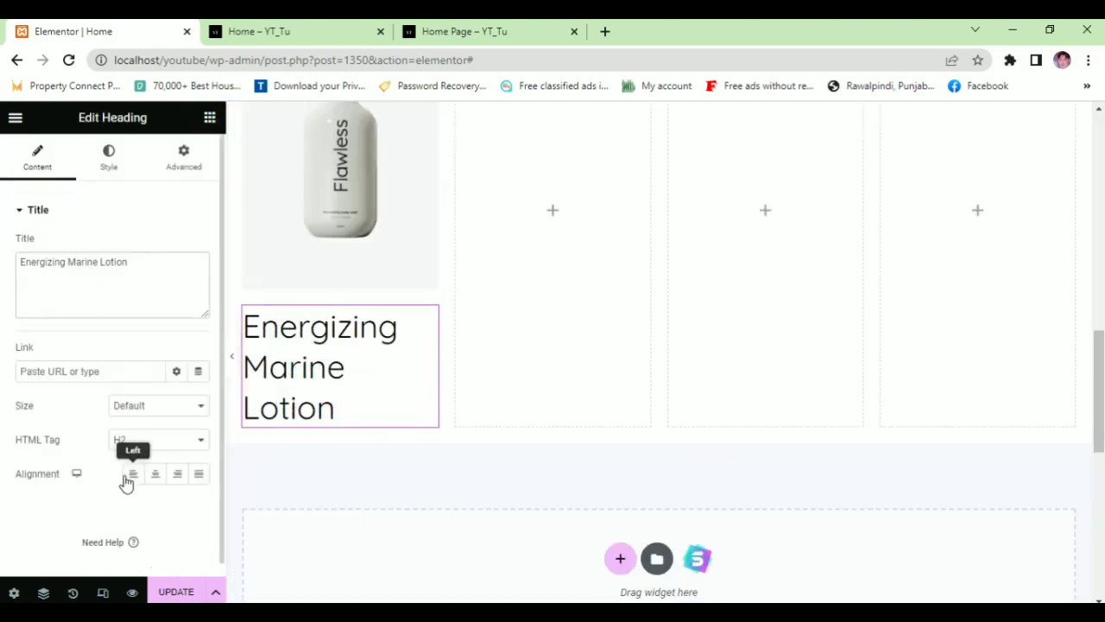
- Set the product heading's HTML tag to H5
left_click(130, 440)
left_click(123, 496)
left_click(141, 441)
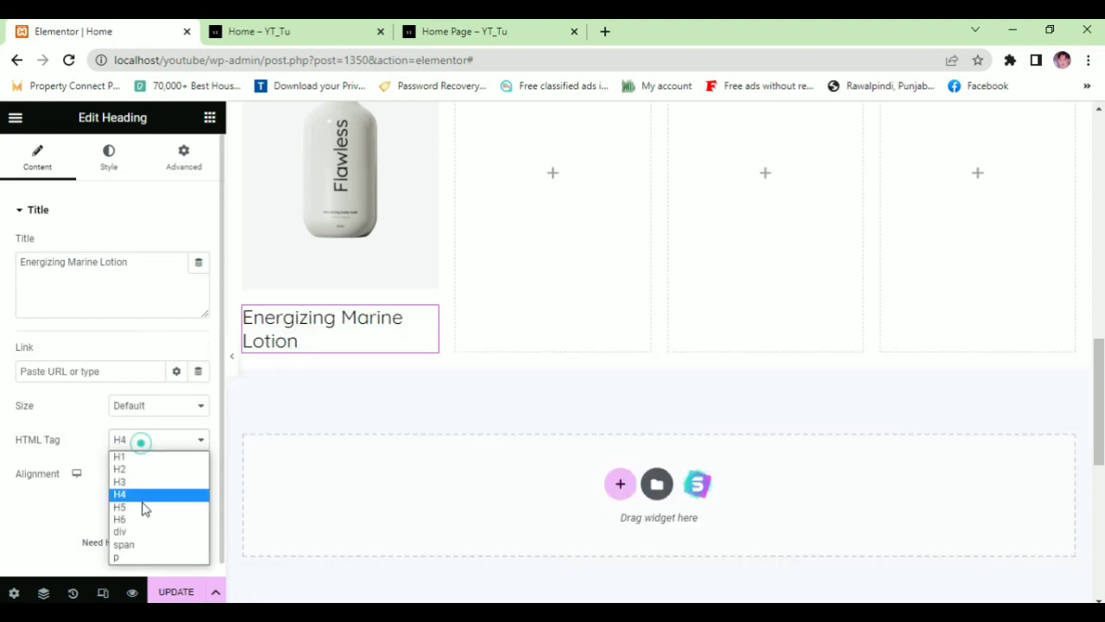
left_click(130, 507)
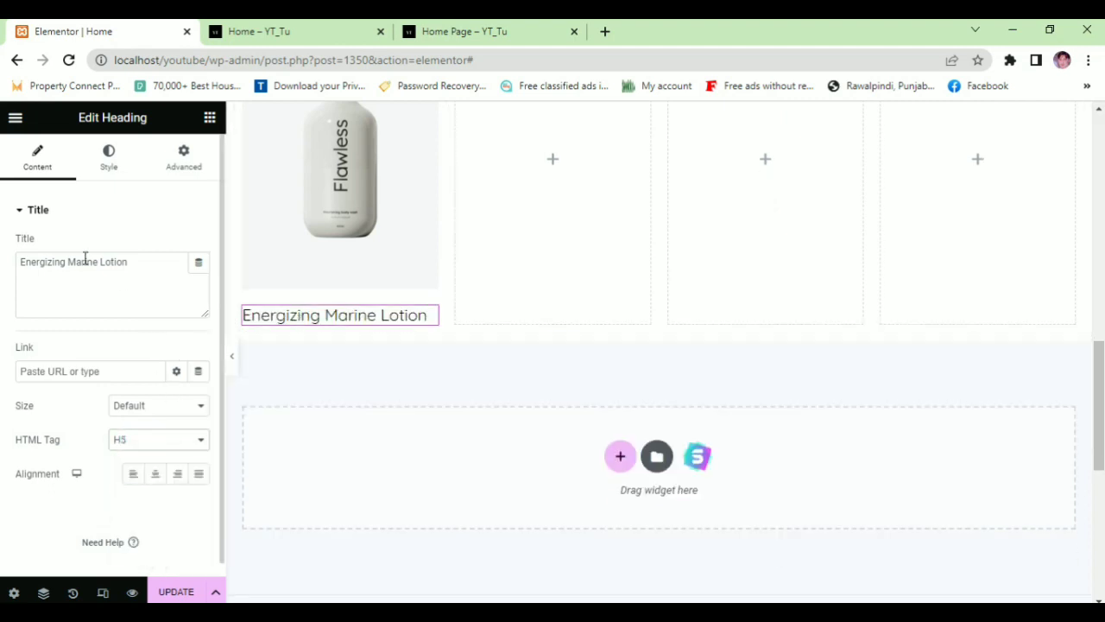
- Give the product heading a hover transform with a proportional scale of 1.1
left_click(110, 154)
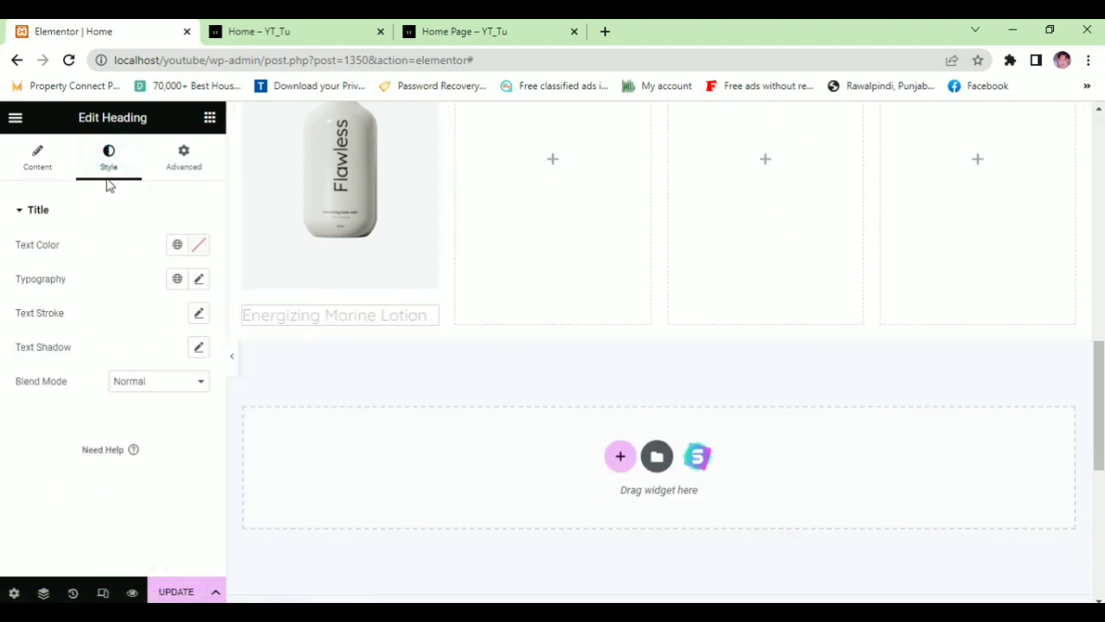
scroll(93, 462, "down", 3)
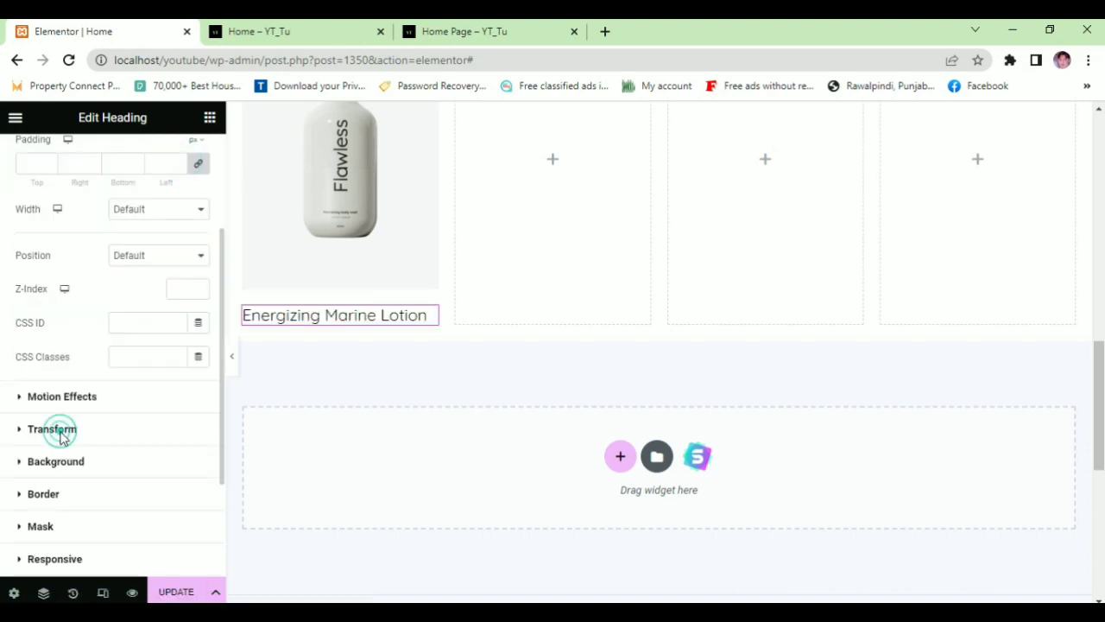
left_click(60, 436)
left_click(160, 309)
scroll(81, 365, "down", 1)
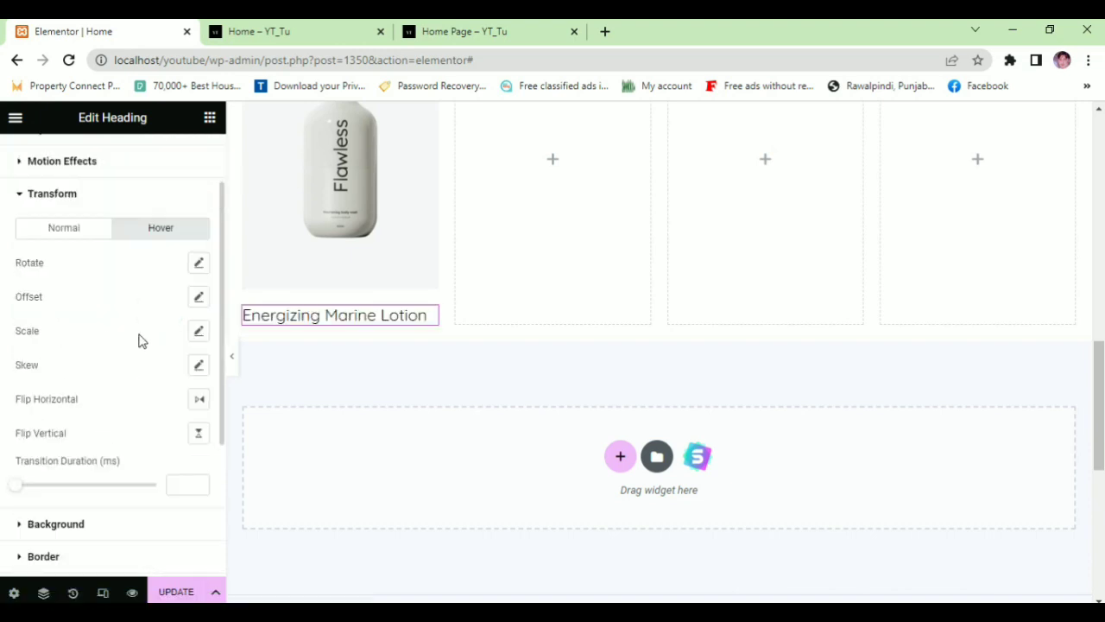
left_click(198, 332)
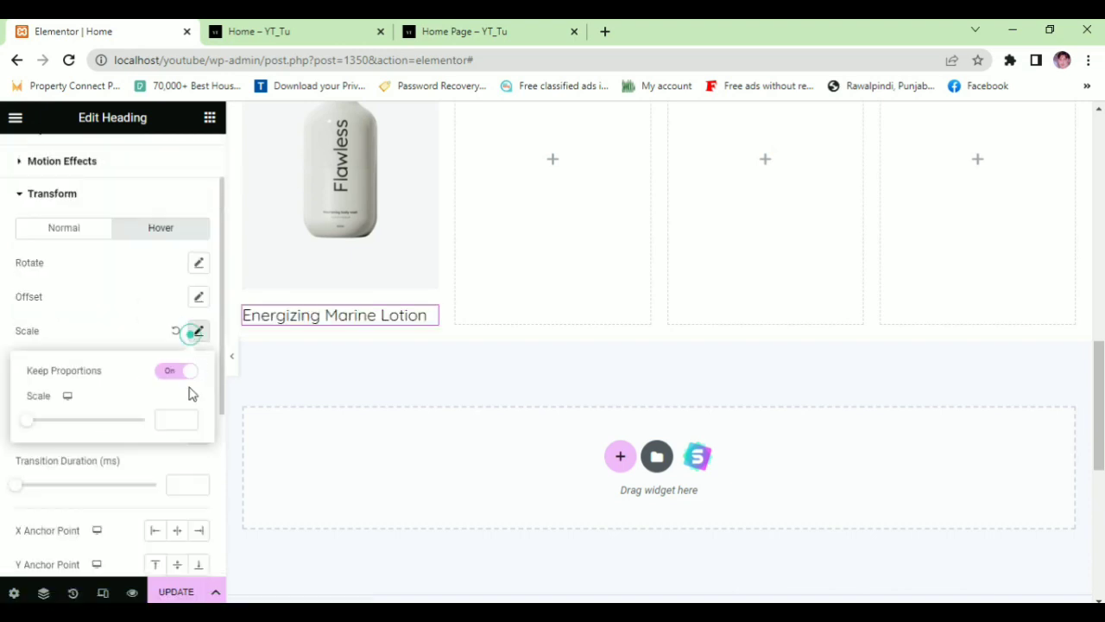
left_click(161, 421)
type("1.1")
scroll(66, 259, "up", 2)
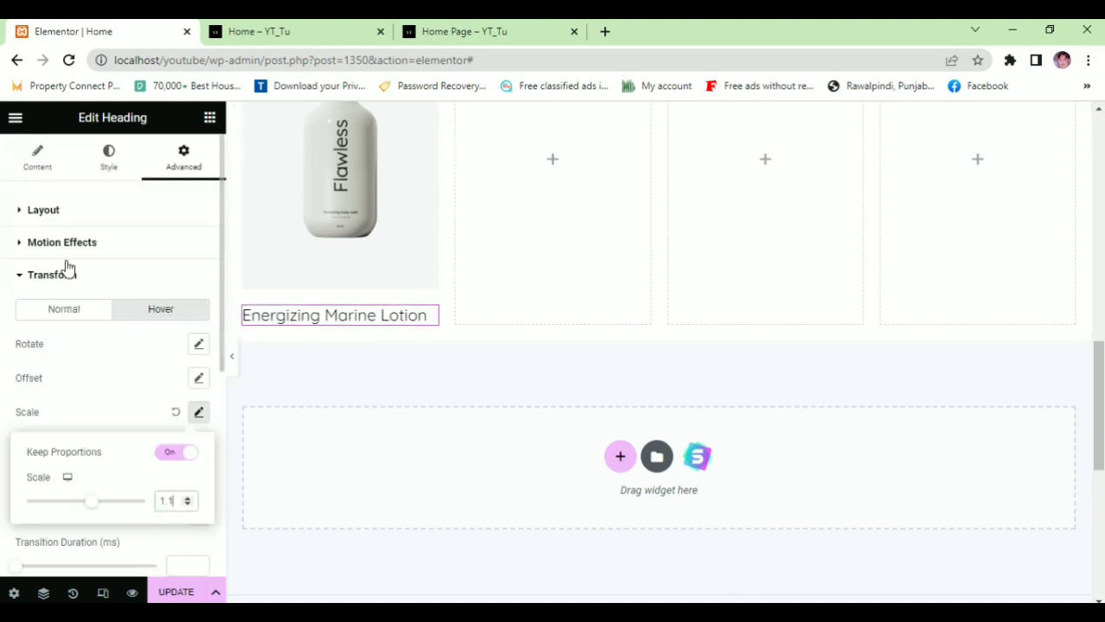
left_click(38, 155)
left_click(95, 364)
key("ctrl+v")
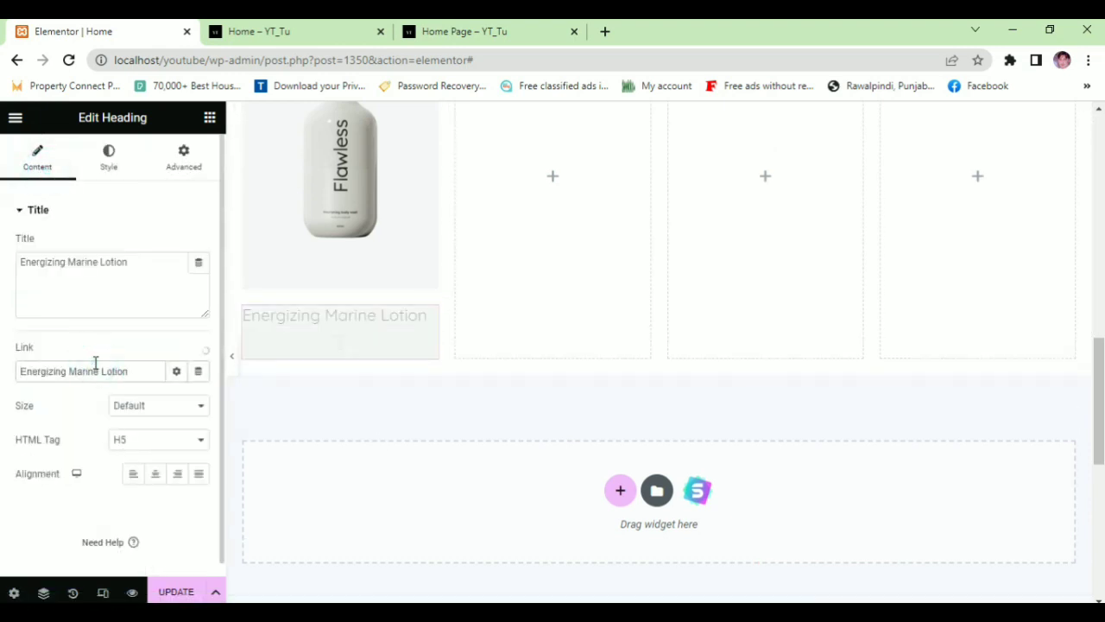
key("ctrl+z")
left_click(451, 32)
left_click(268, 31)
left_click(155, 31)
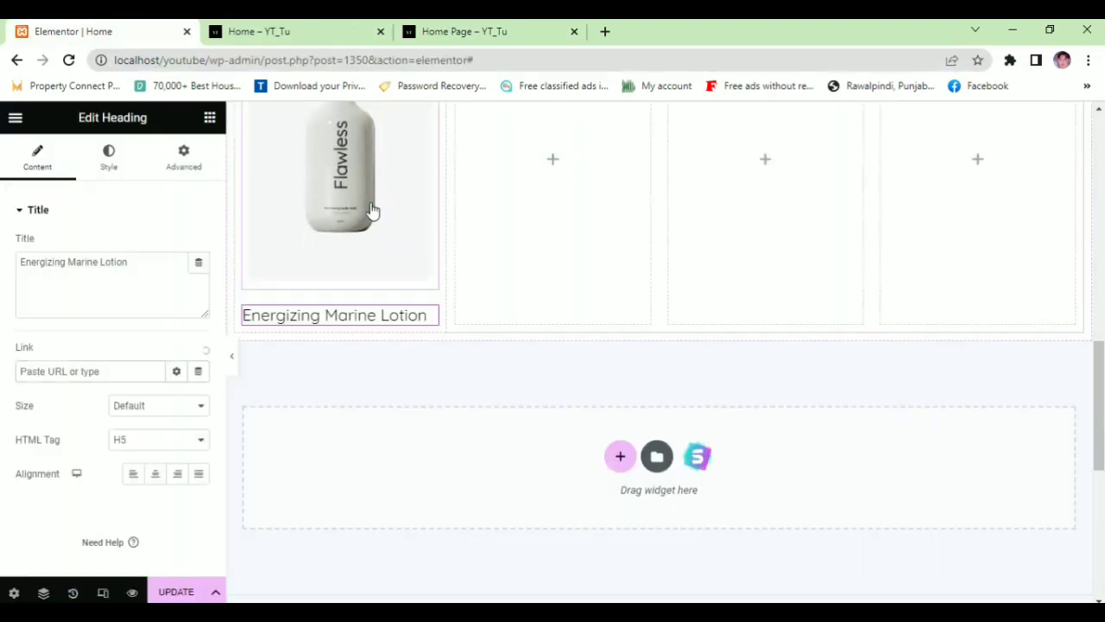
- Copy the bottle image's custom link URL for the Energizing Marine Lotion heading's link
left_click(370, 210)
left_click(60, 152)
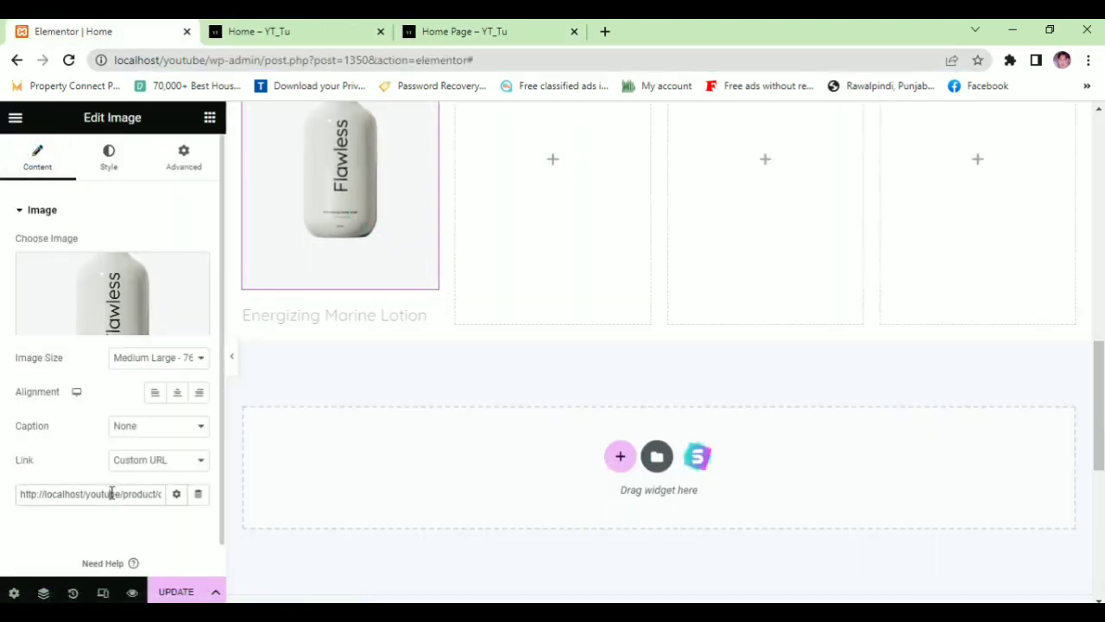
left_click(316, 314)
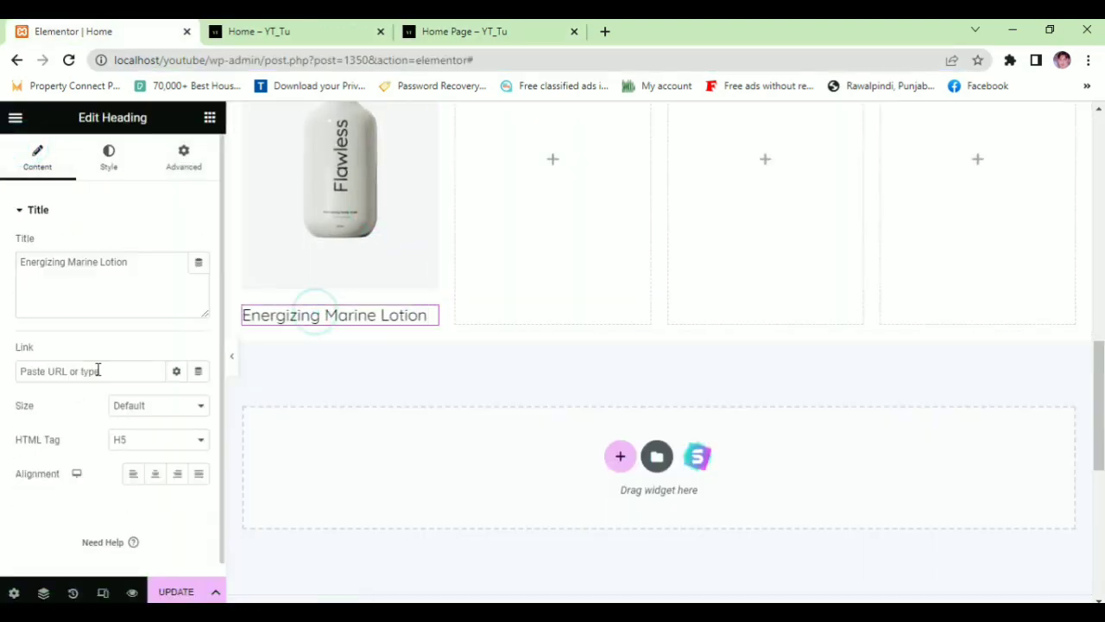
- Add a Star Rating below the Energizing Marine Lotion heading with rating 5 and the reference page's title "(324 Total Reviews)"
left_click(466, 32)
scroll(214, 458, "down", 1)
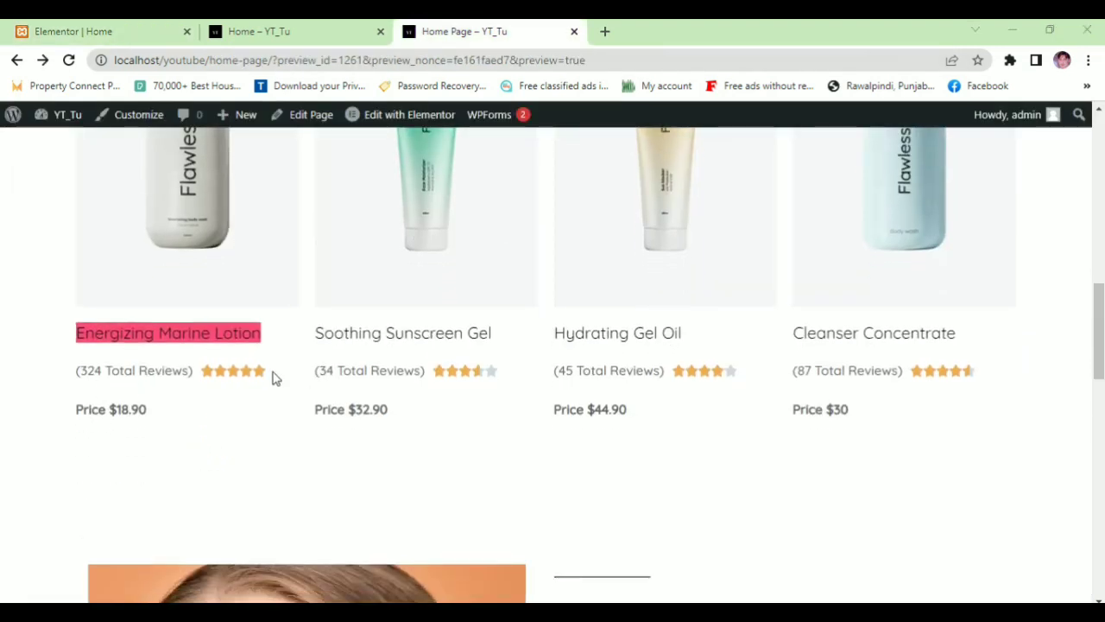
left_click_drag(192, 371, 64, 376)
left_click(259, 31)
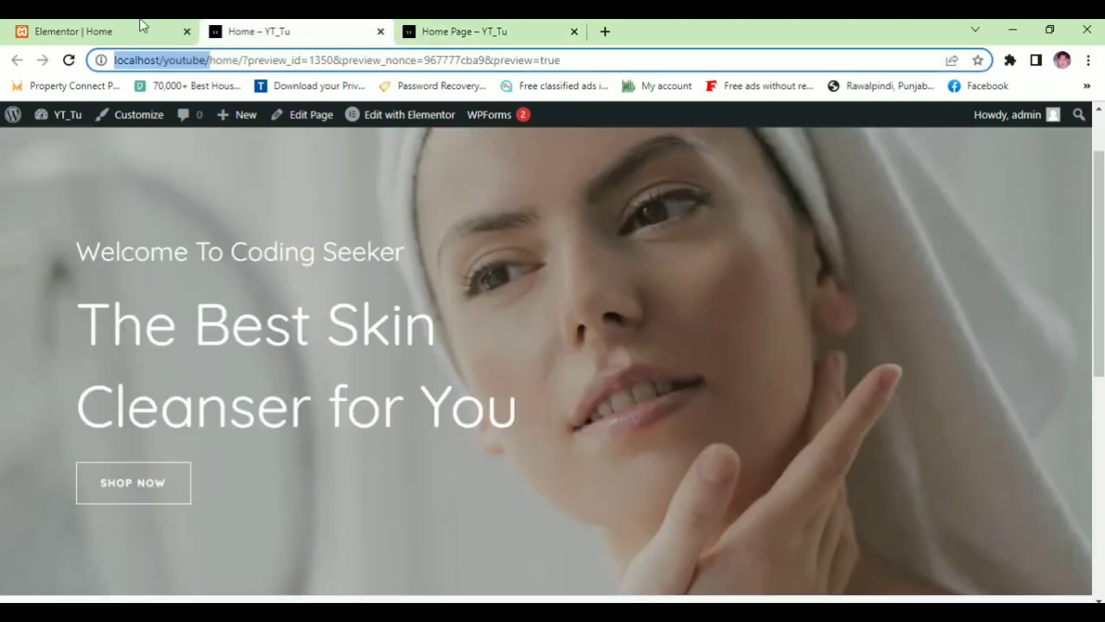
left_click(86, 31)
left_click(210, 118)
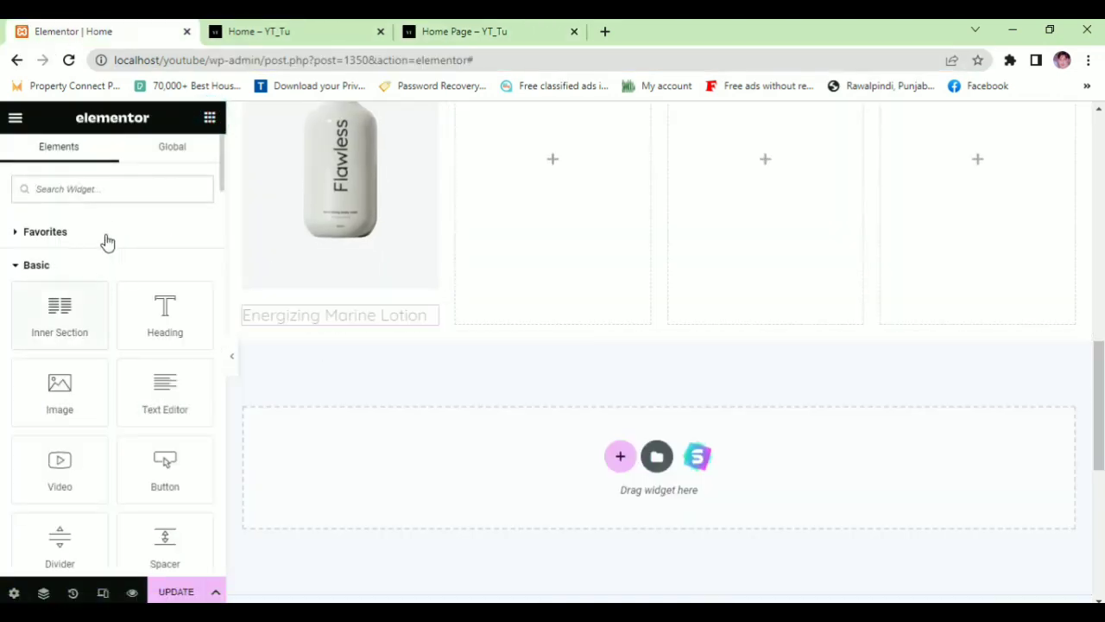
type("rev")
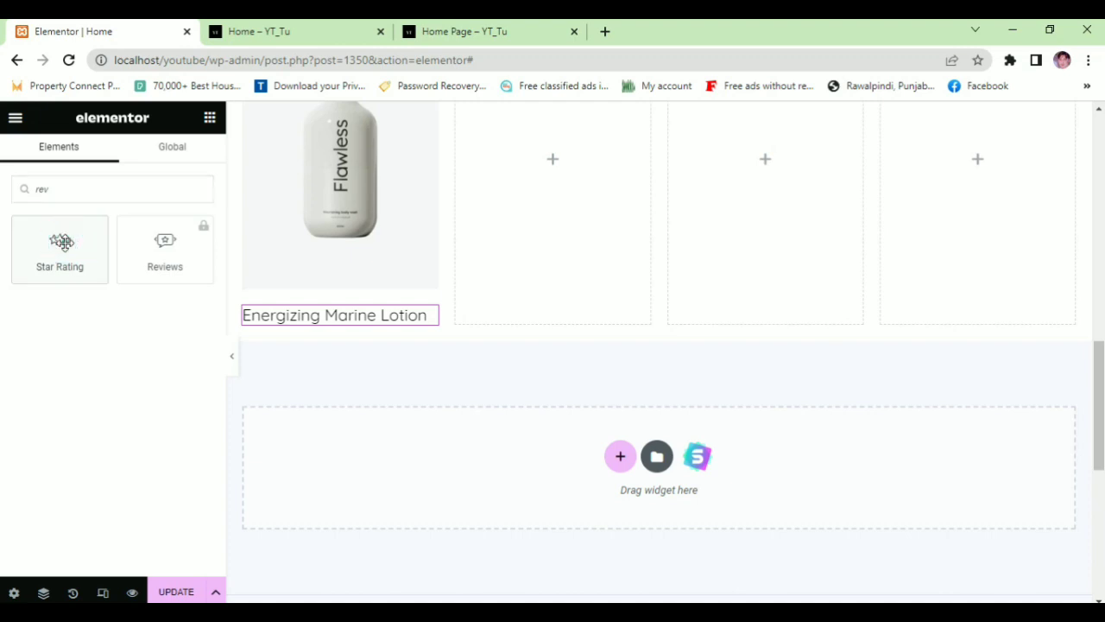
left_click_drag(74, 246, 326, 328)
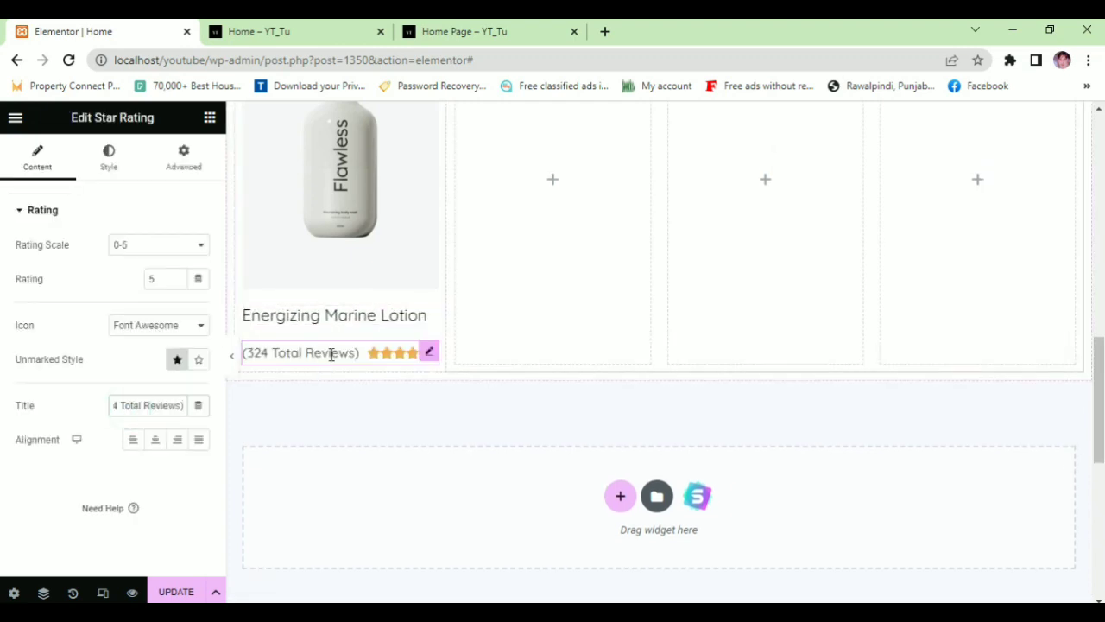
left_click(207, 133)
left_click_drag(163, 312, 341, 380)
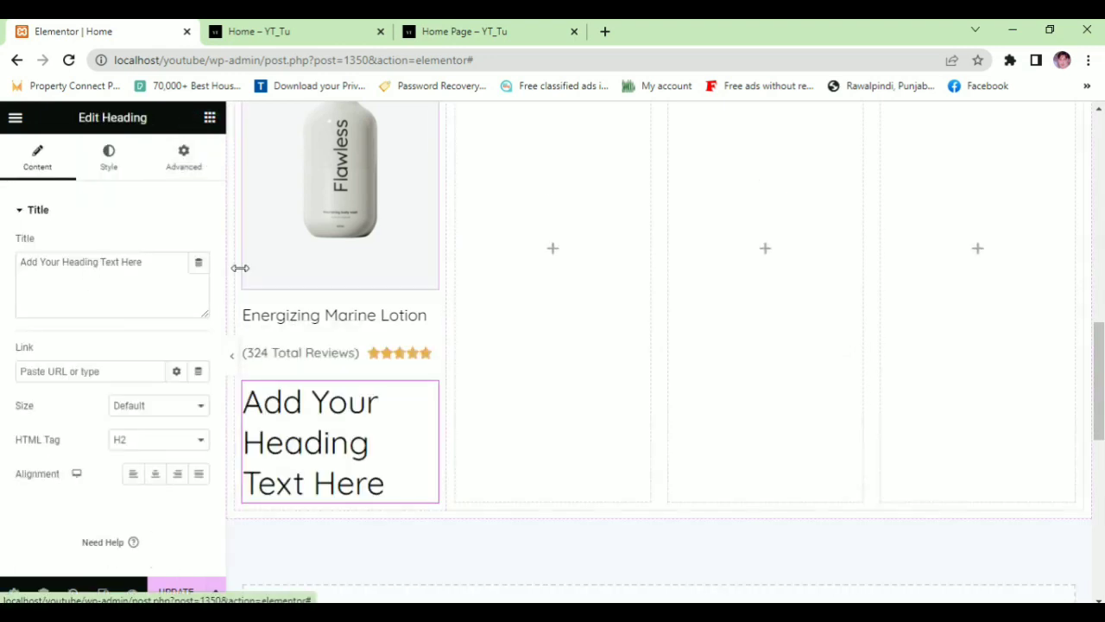
key("Delete")
- Add a Text Editor widget below the star rating and set its bold text to "Price $18.90", as on the reference page
left_click_drag(177, 390, 316, 385)
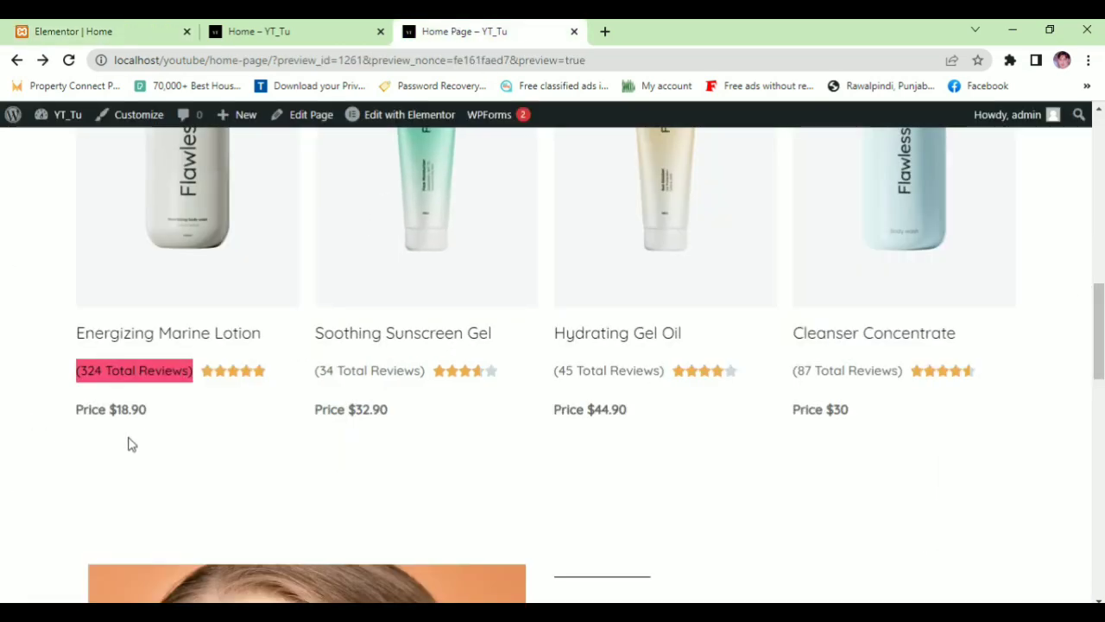
left_click_drag(162, 406, 78, 409)
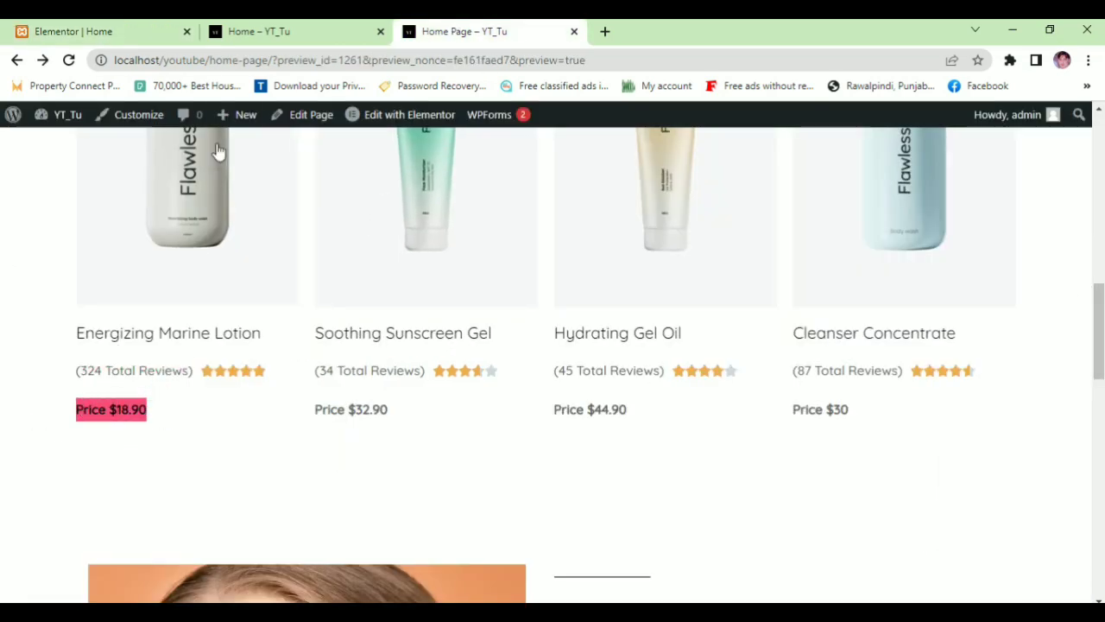
left_click(129, 25)
key("ctrl+a")
type("Price $18.90")
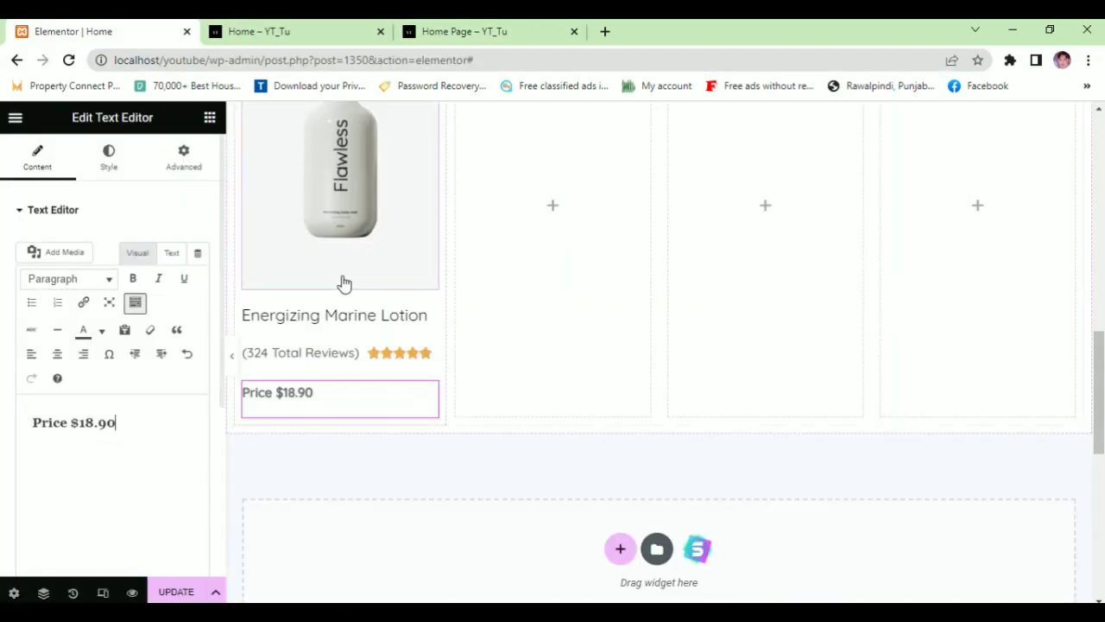
- Update the page and compare the New Arrivals product in the reloaded preview with the reference home page
left_click(178, 593)
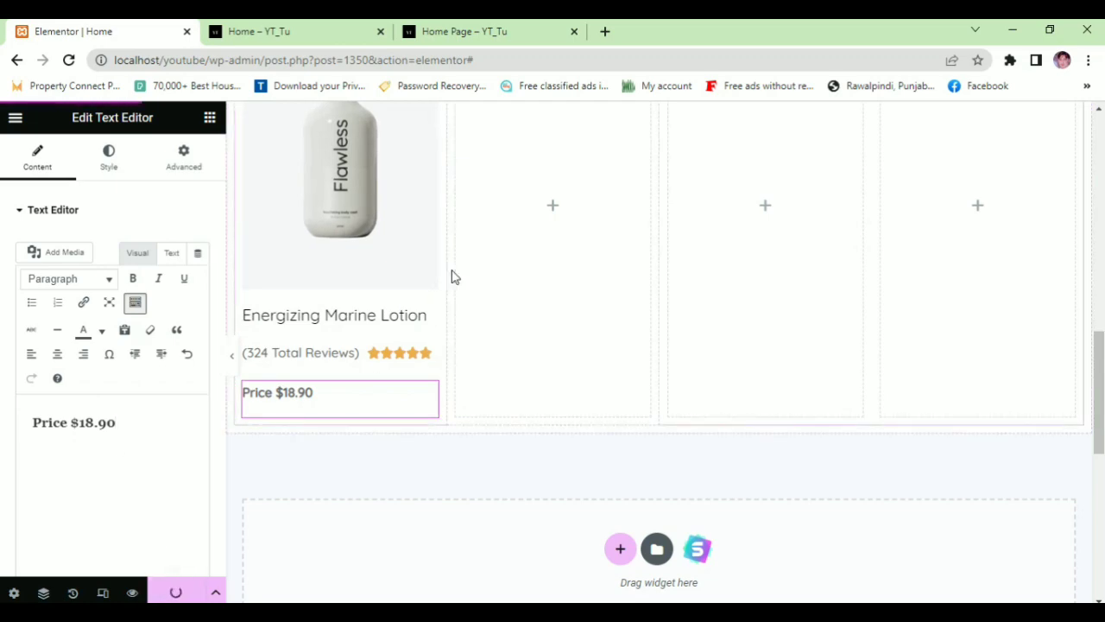
left_click(261, 31)
scroll(388, 324, "down", 3)
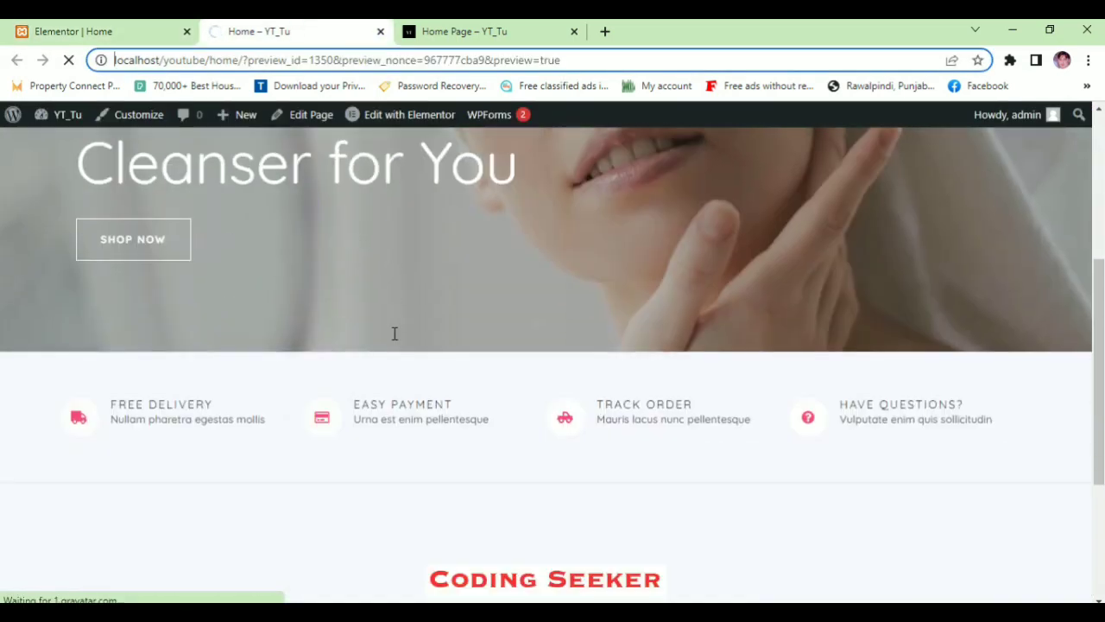
scroll(395, 334, "down", 8)
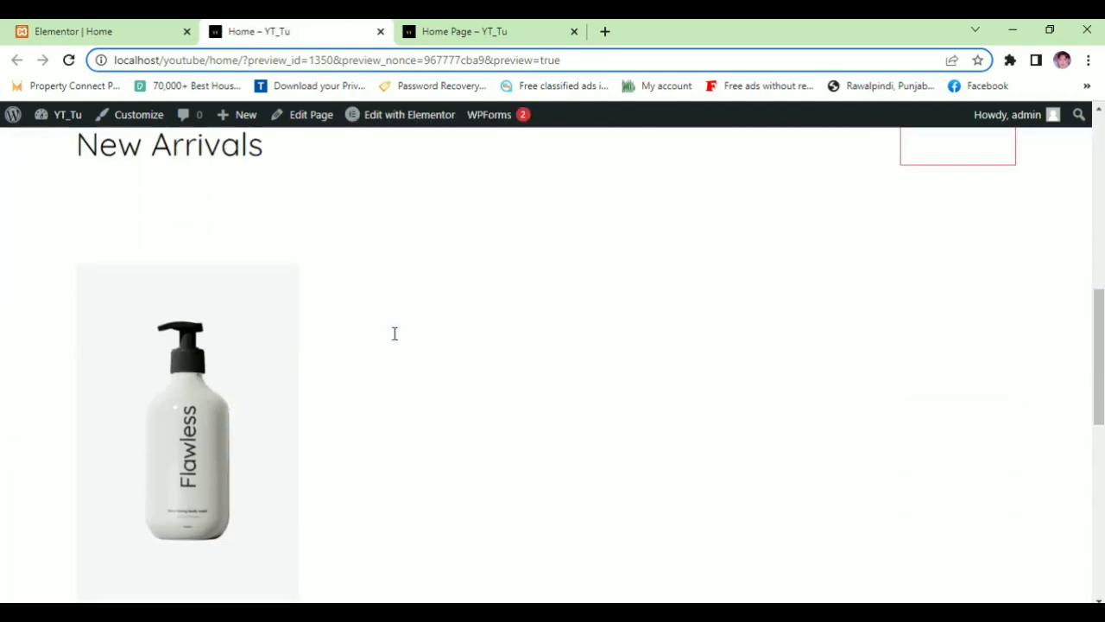
left_click(432, 31)
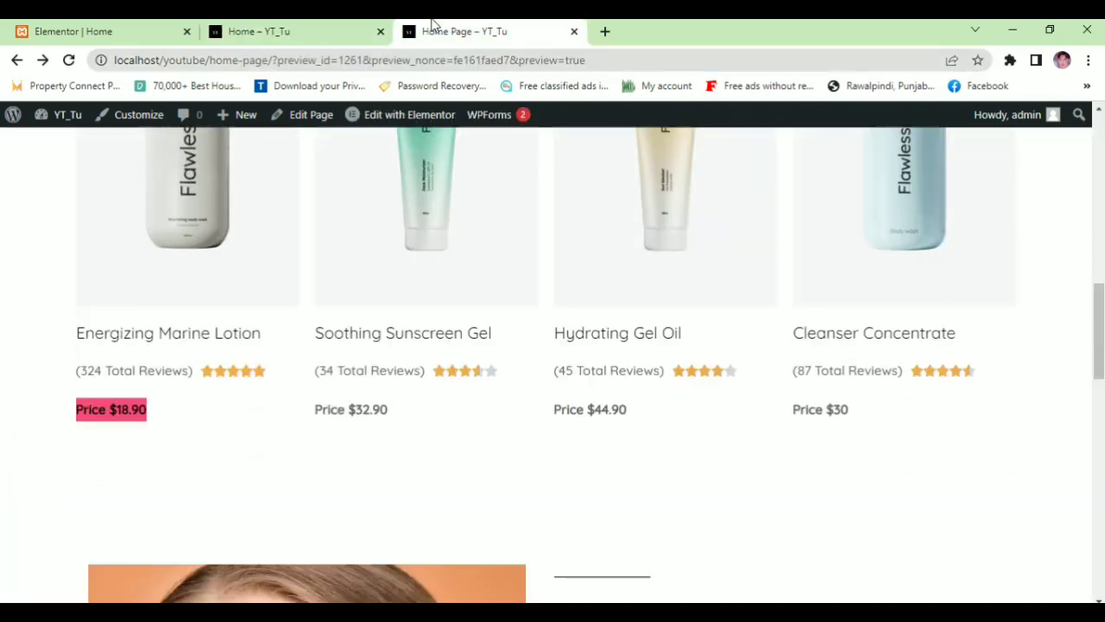
left_click(345, 29)
- Duplicate the Energizing Marine Lotion column in the Elementor draft and delete one of the empty columns
left_click(147, 32)
scroll(398, 328, "up", 2)
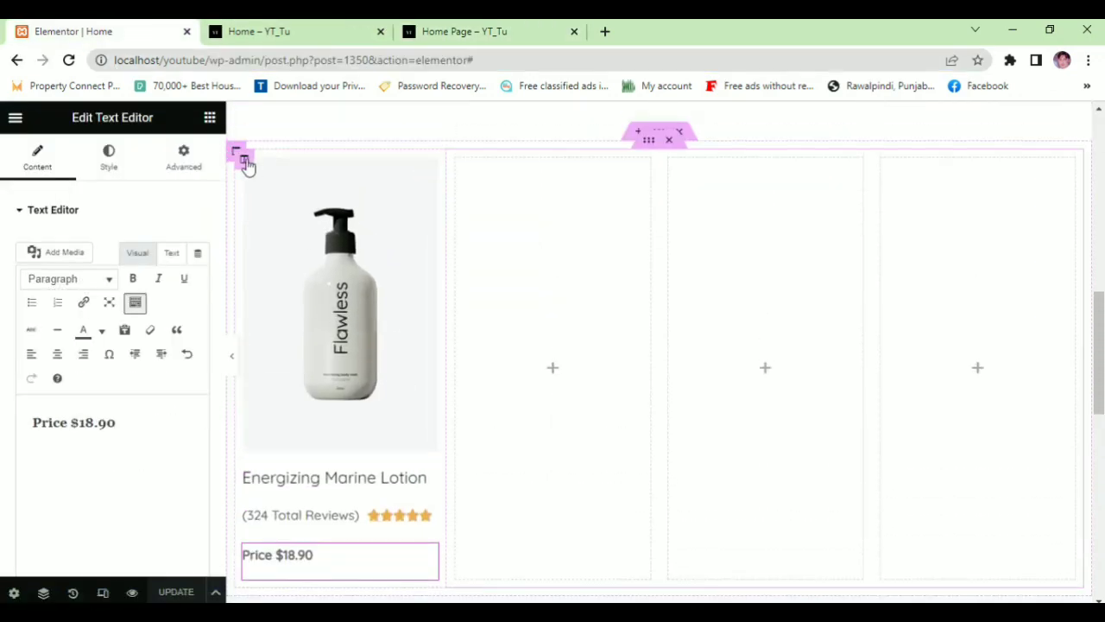
right_click(247, 163)
left_click(290, 209)
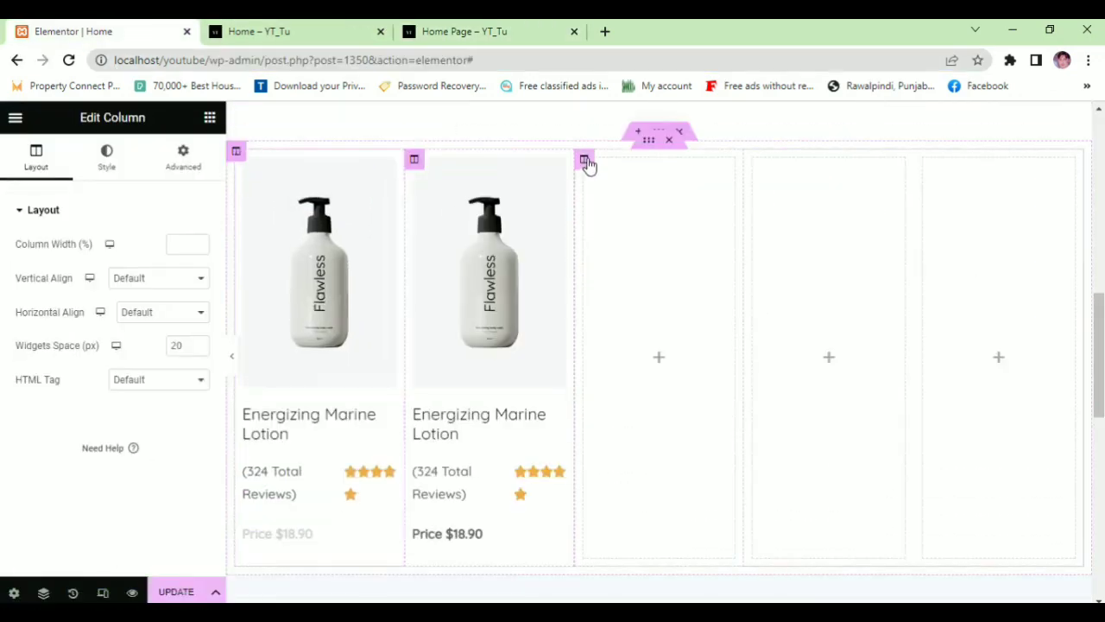
right_click(590, 165)
left_click(633, 456)
- Open the Soothing Sunscreen Gel image's product page from the reference home page and copy its URL
left_click(501, 31)
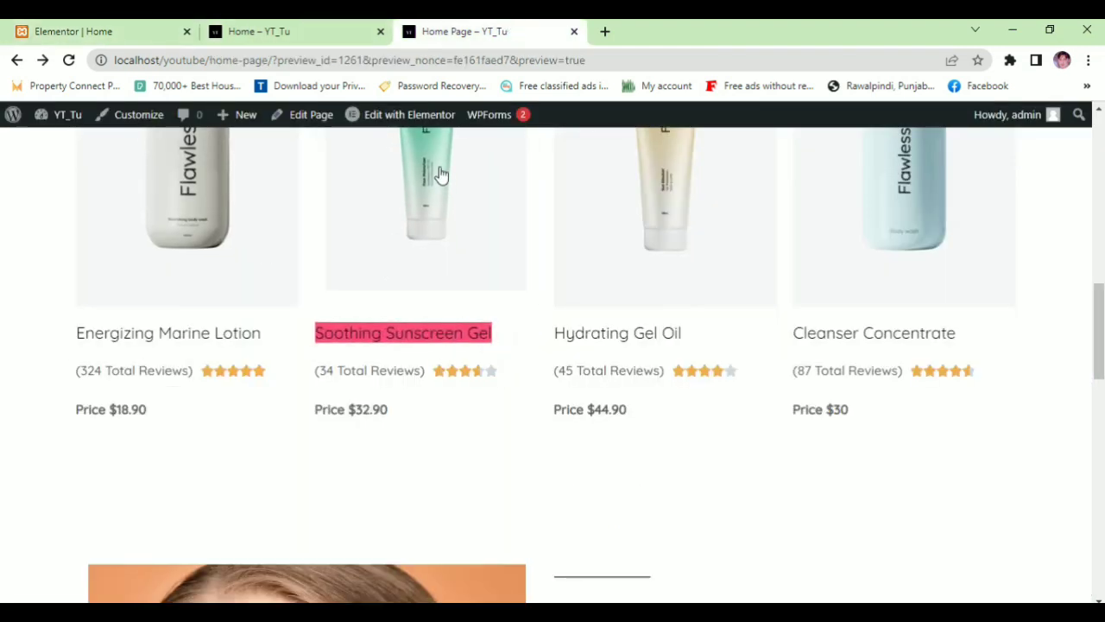
key("F5")
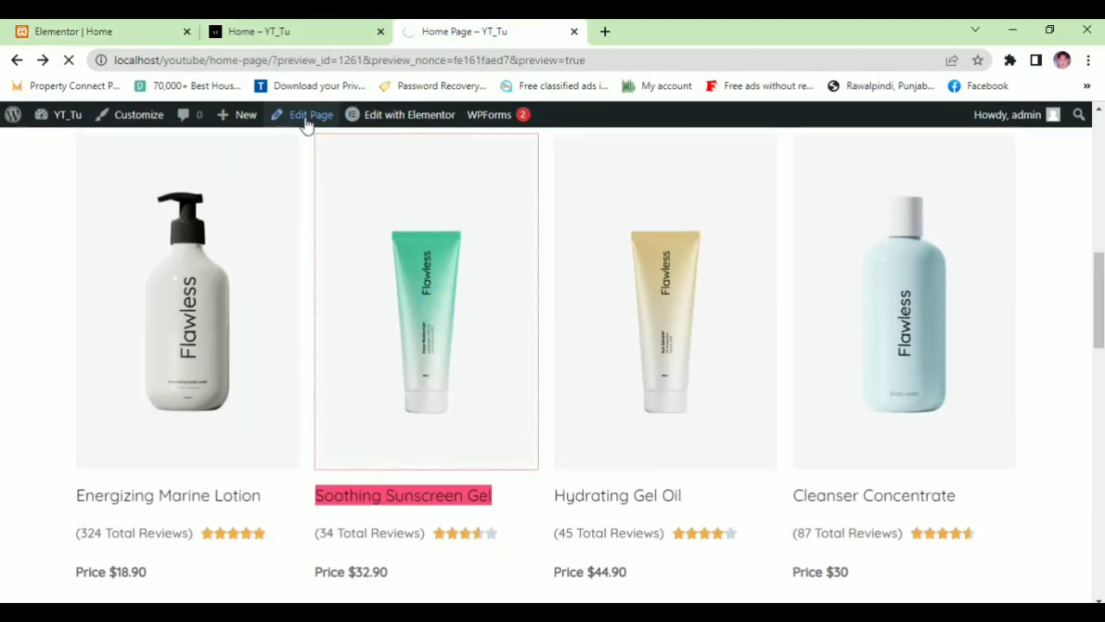
left_click(409, 227)
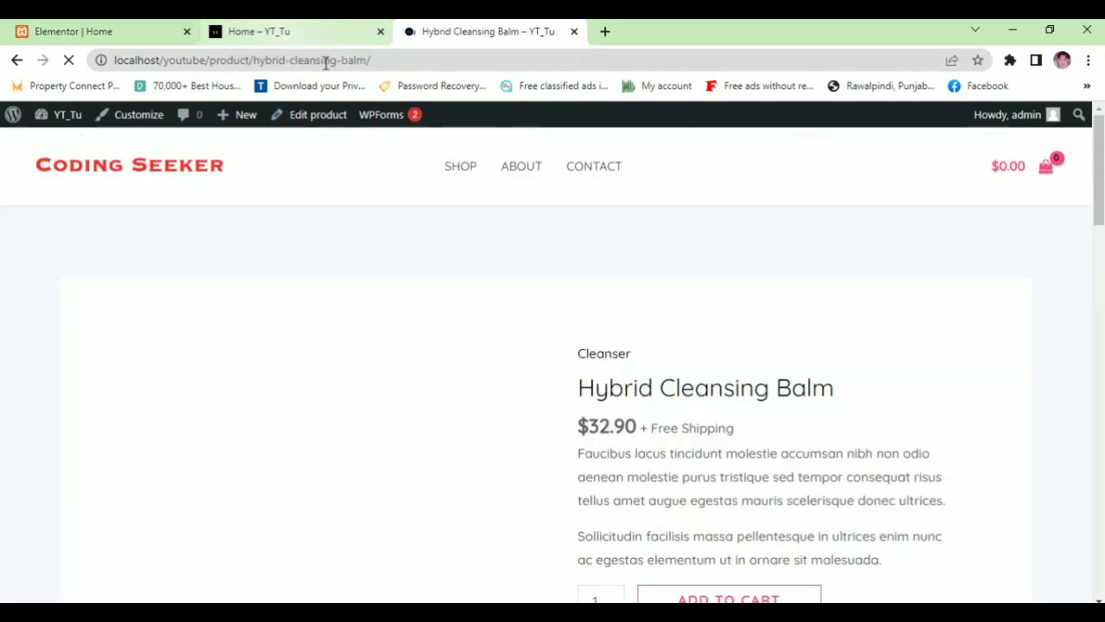
left_click(352, 63)
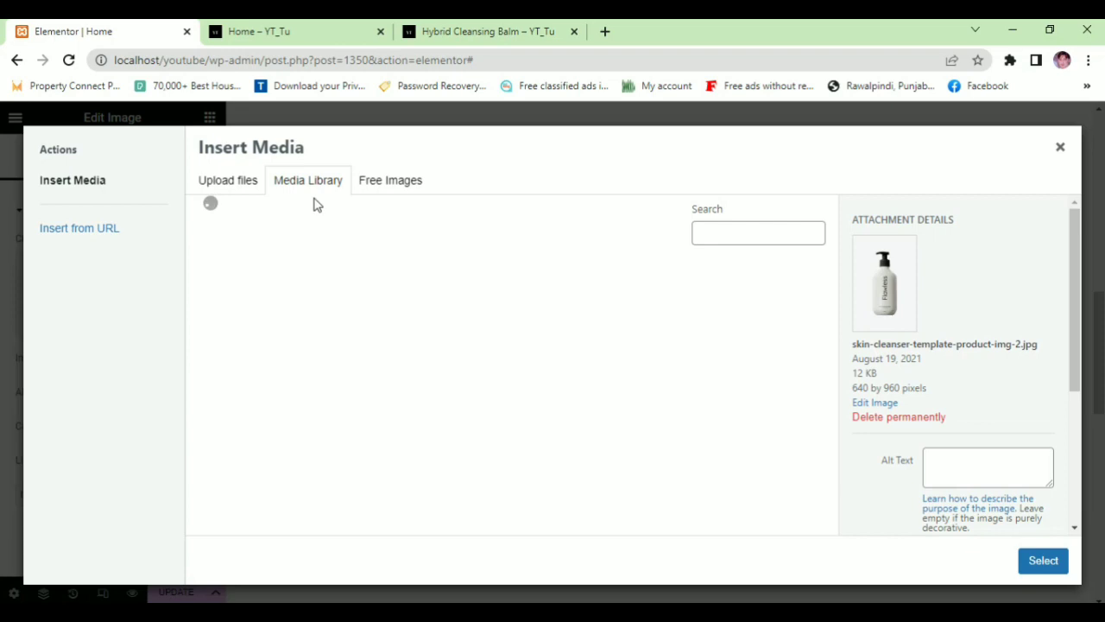
- Replace the second product column's image with the green Flawless tube from the Media Library
scroll(469, 365, "down", 10)
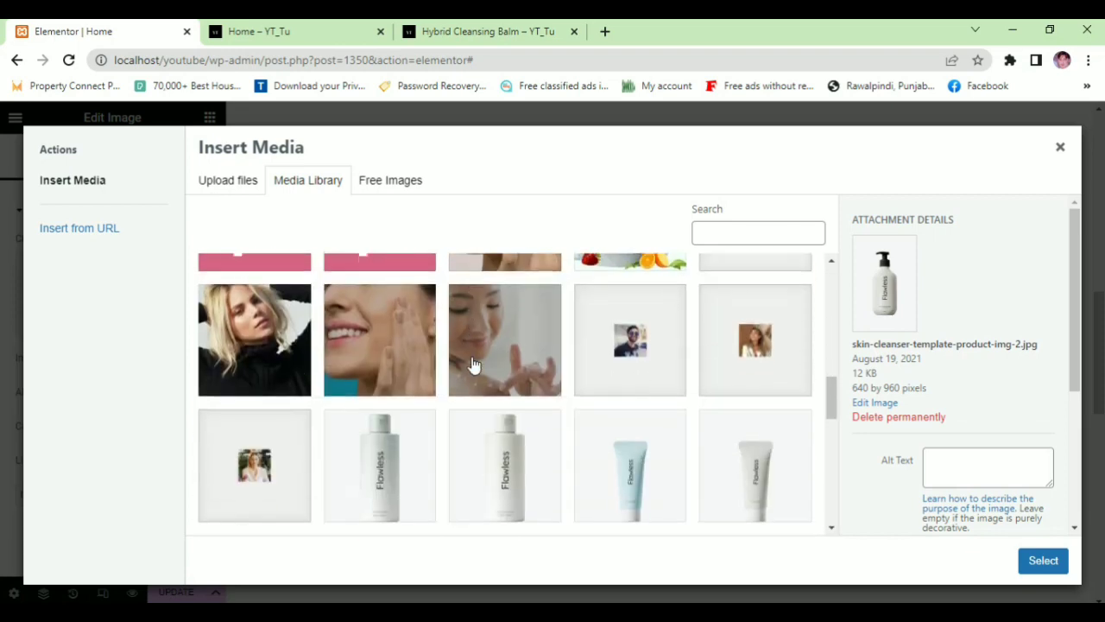
scroll(702, 449, "down", 1)
left_click(506, 493)
left_click(1043, 560)
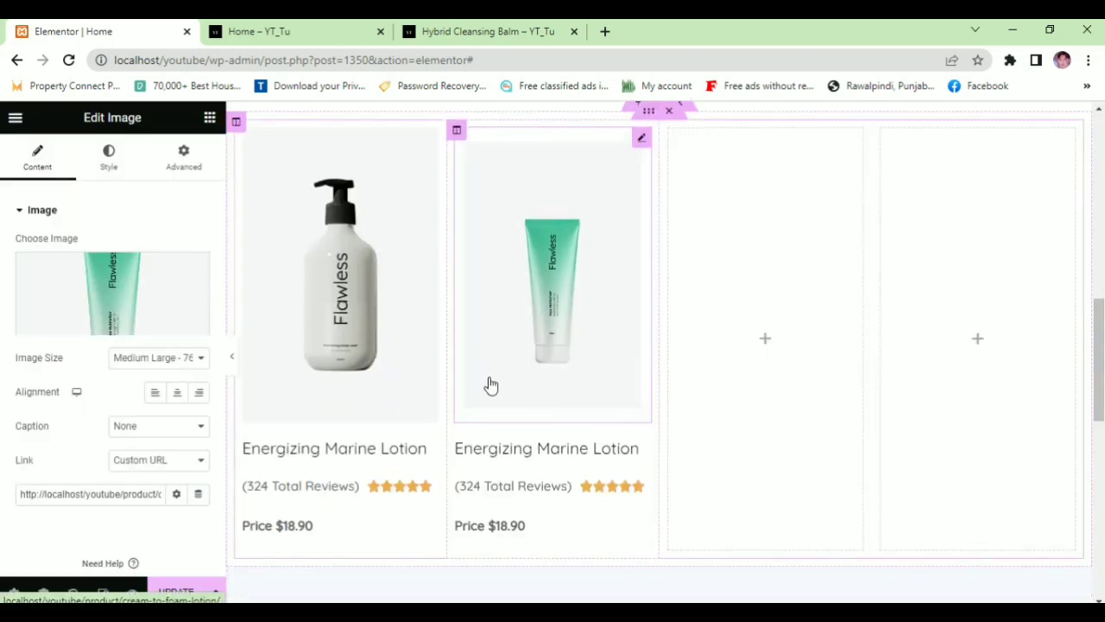
- Set the links of the green tube image and the heading below it to the copied hybrid-cleansing-balm product URL
scroll(239, 288, "down", 2)
left_click(117, 501)
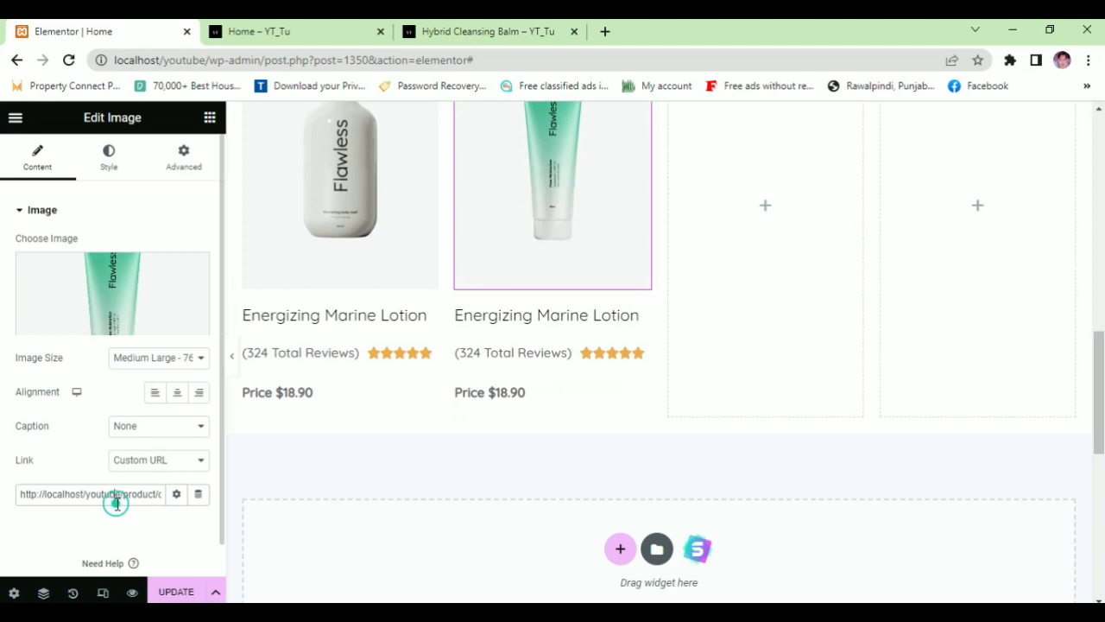
left_click(525, 316)
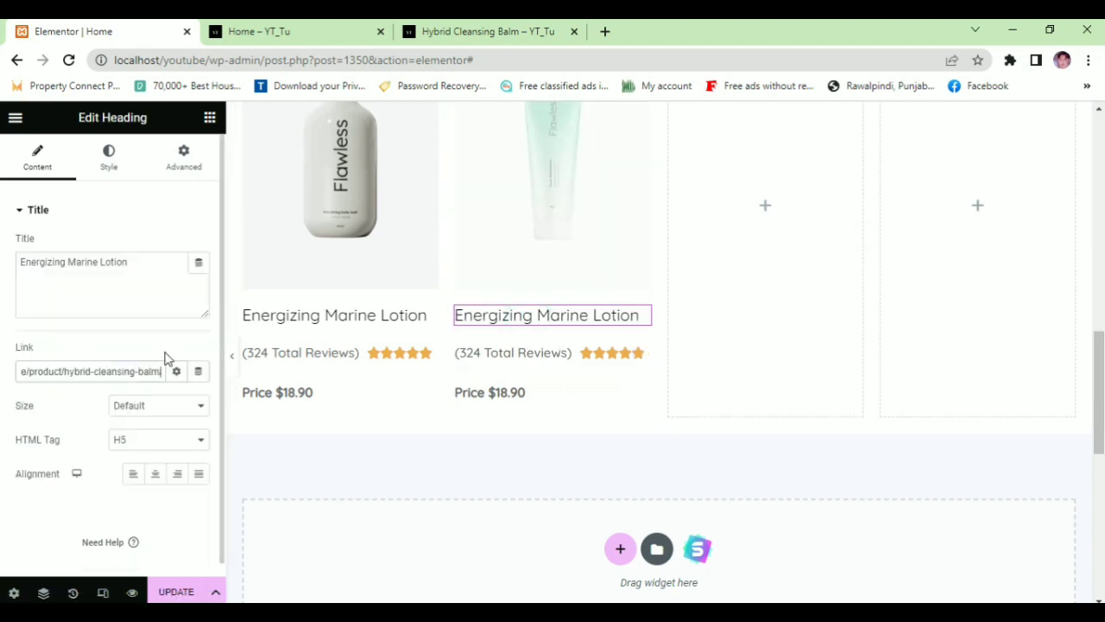
- Copy the second product's name from the reference home page and set the second column's heading title to "Soothing Sunscreen Gel"
left_click(473, 26)
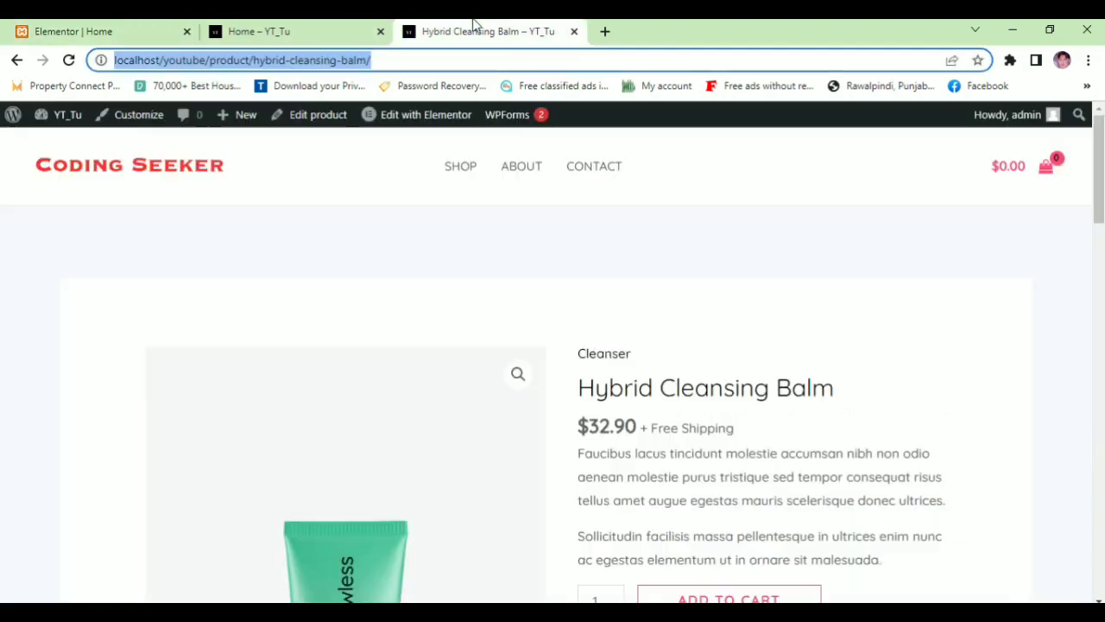
left_click(17, 60)
scroll(518, 351, "down", 1)
left_click_drag(513, 336, 303, 342)
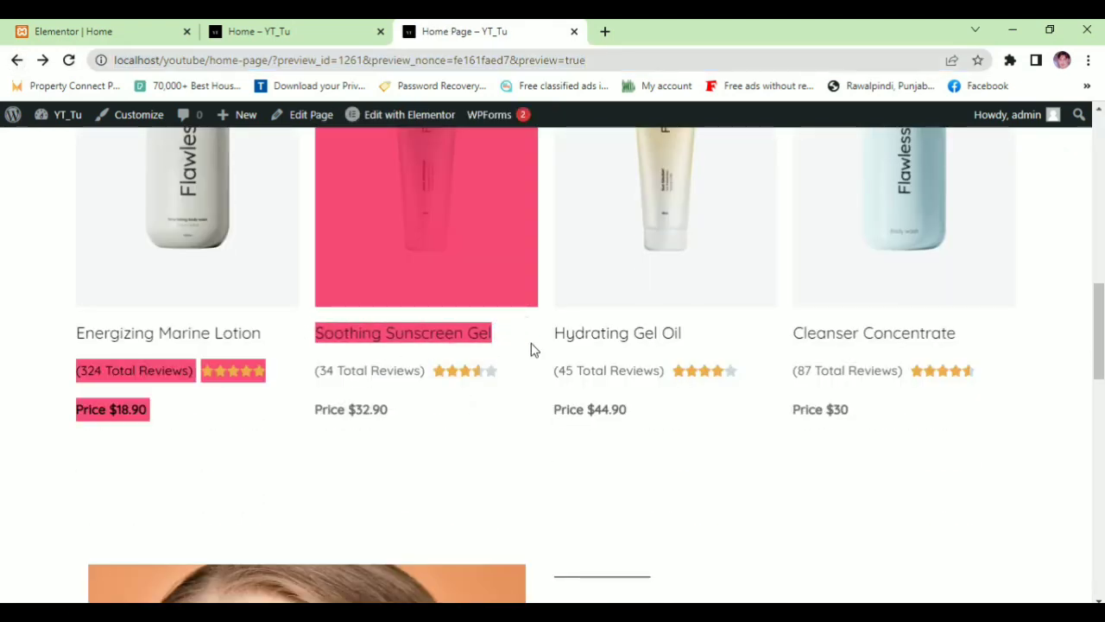
left_click_drag(499, 333, 309, 339)
key("ctrl+c")
left_click(60, 29)
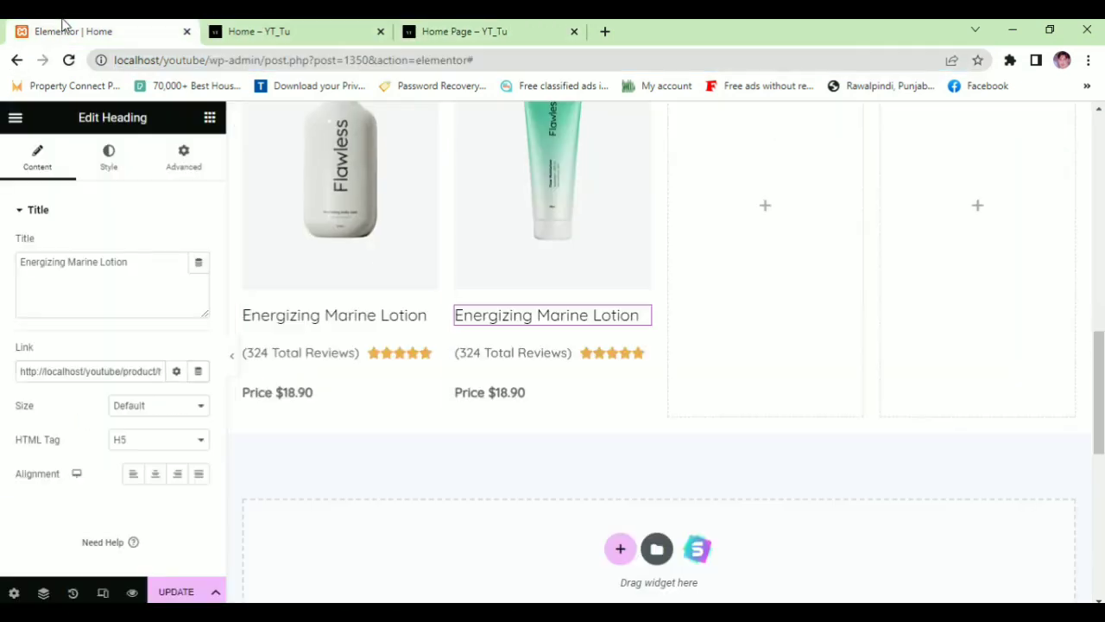
triple_click(117, 301)
key("ctrl+v")
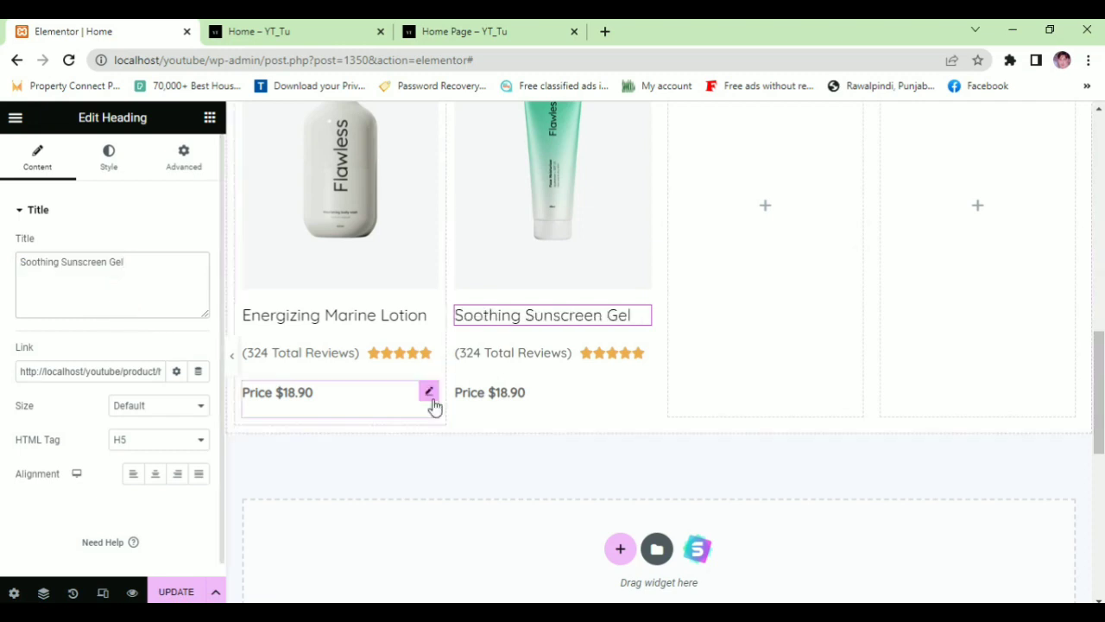
- Set the second product's Star Rating title to "(34 Total Reviews)" and lower its rating to match the reference page's stars
left_click(538, 346)
left_click(464, 31)
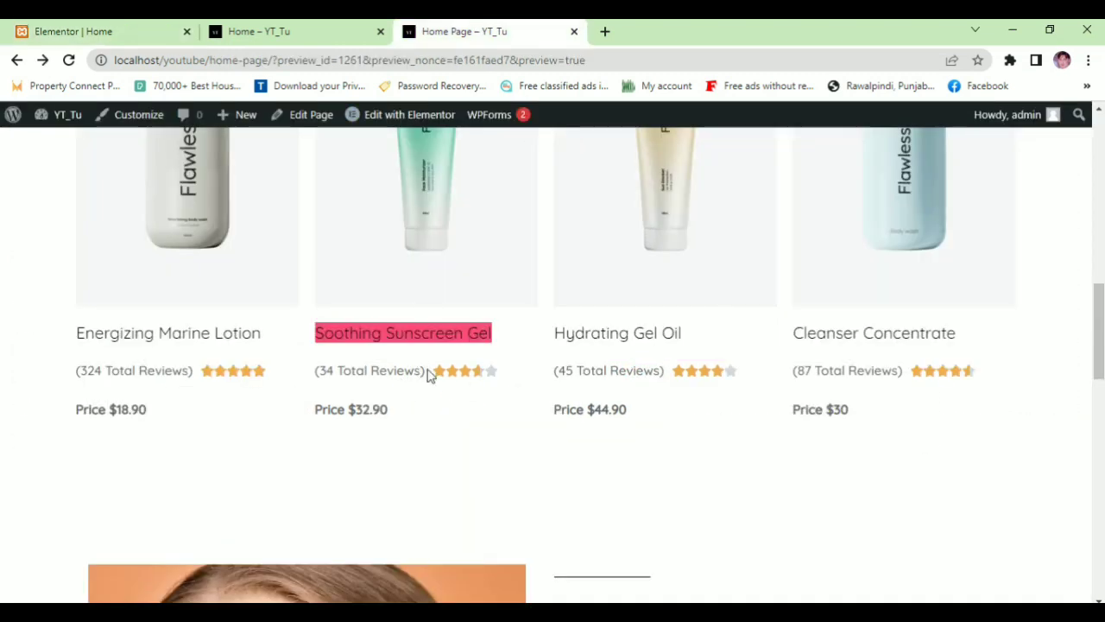
left_click_drag(427, 373, 303, 388)
left_click(414, 390)
left_click_drag(426, 372, 316, 371)
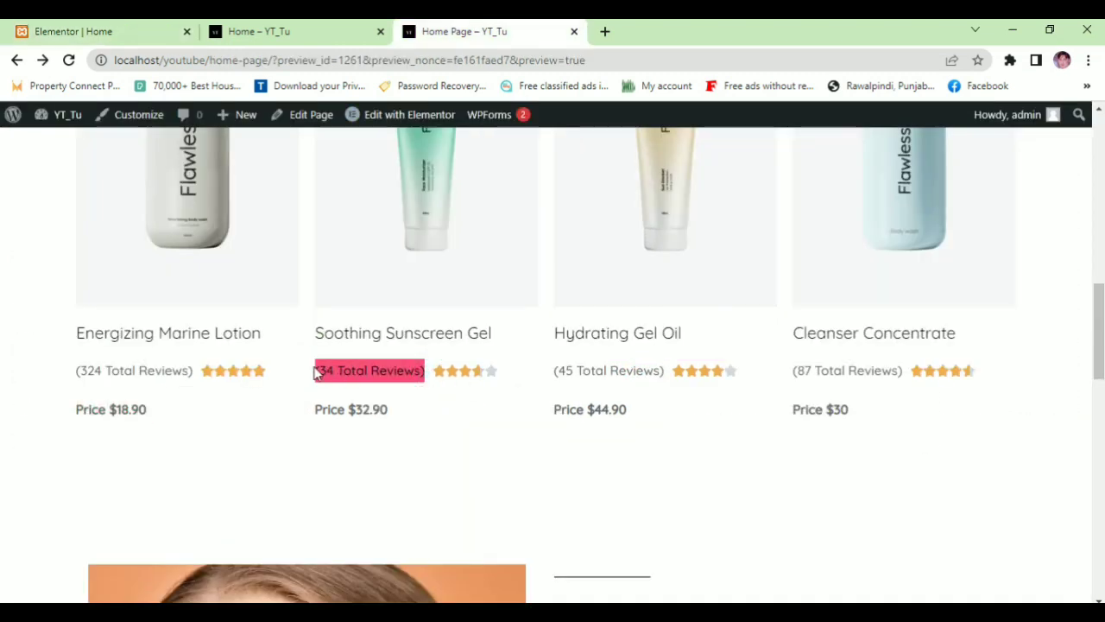
left_click(73, 31)
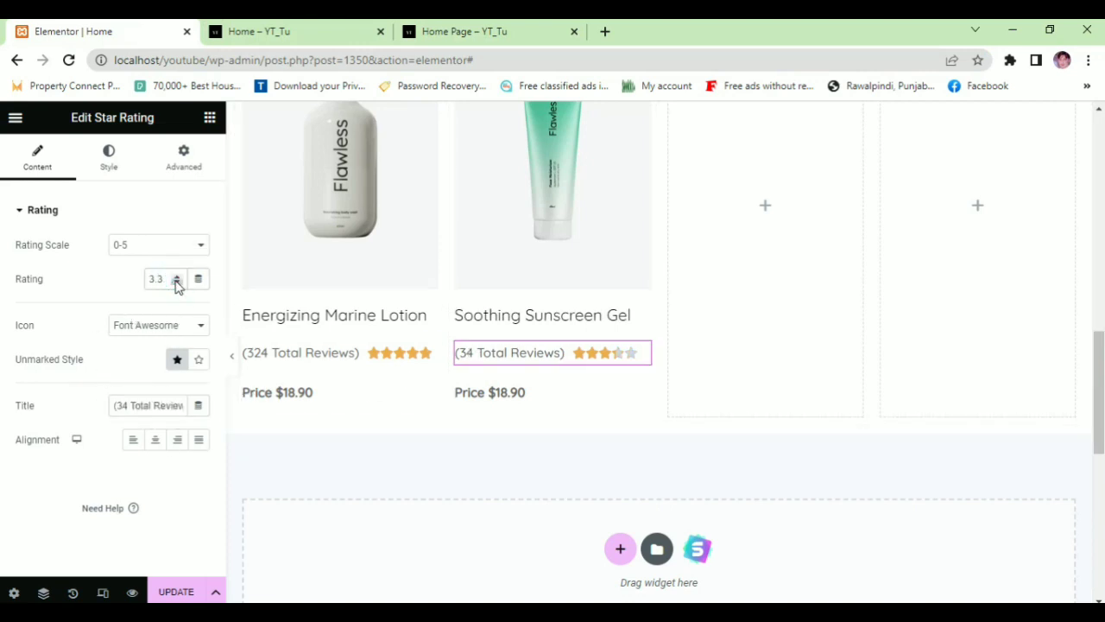
- Change the second product's price text to "Price $32.90", as on the reference page
left_click(442, 28)
left_click(493, 389)
triple_click(111, 422)
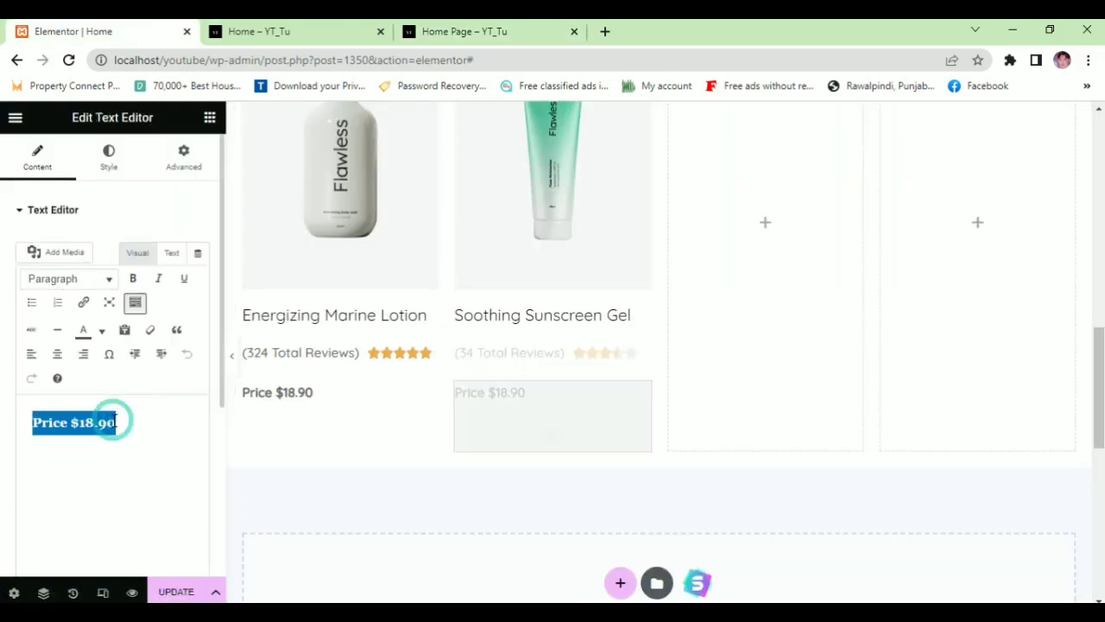
type("Price $32.90")
- Duplicate the Soothing Sunscreen Gel column to create the third product column
scroll(484, 233, "up", 3)
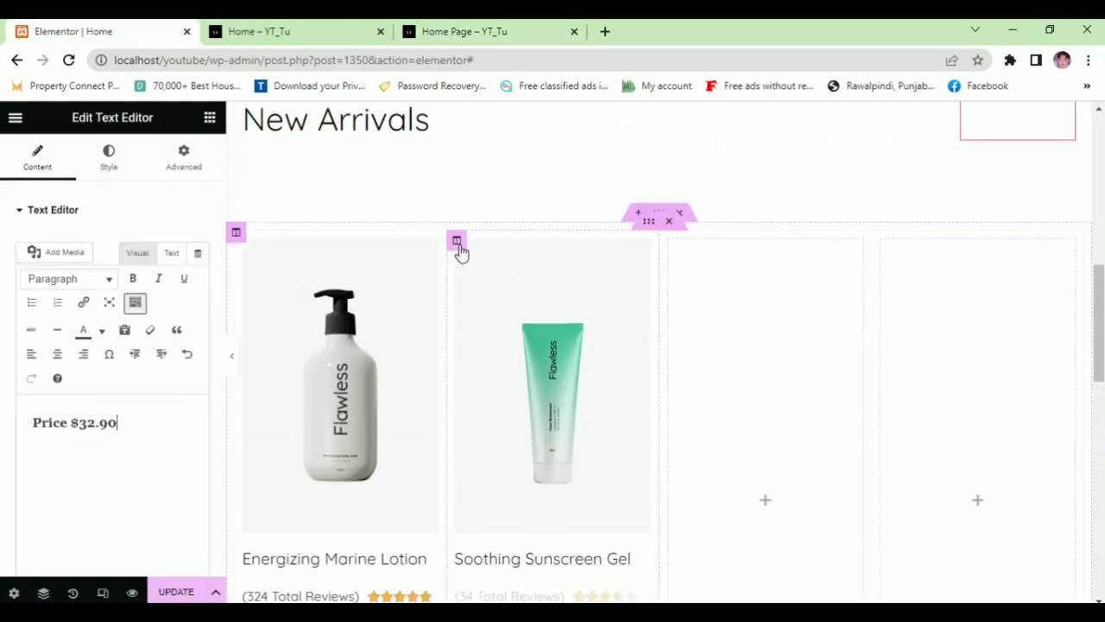
right_click(499, 298)
left_click(505, 287)
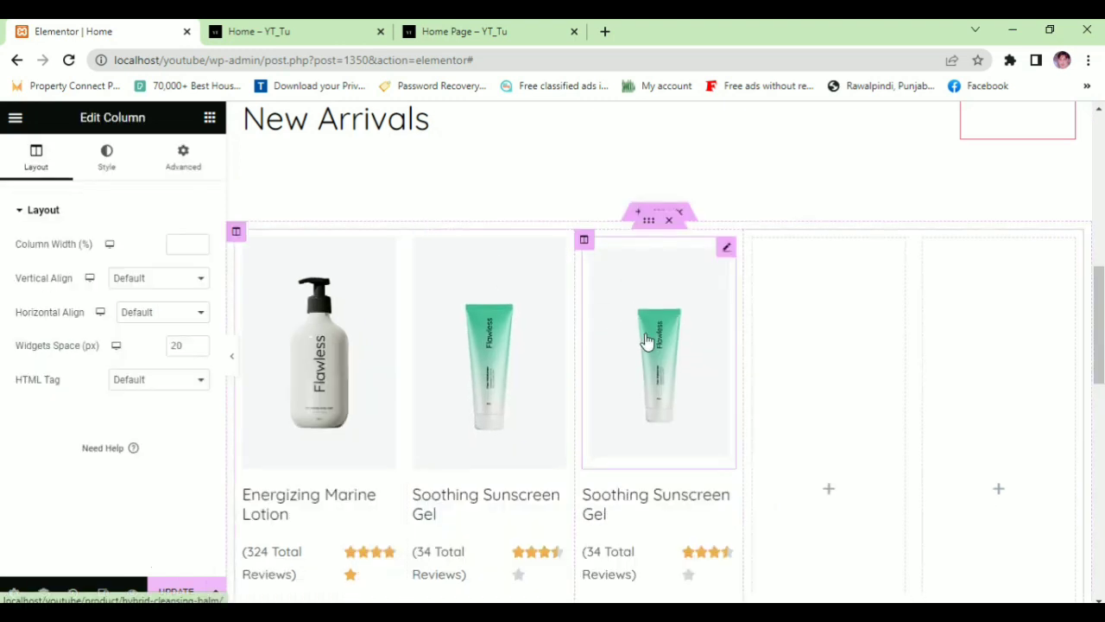
scroll(712, 291, "down", 1)
- Open the Hydrating Gel Oil image's product page from the reference home page, copy its URL and return to the Elementor draft
left_click(466, 32)
left_click(684, 206)
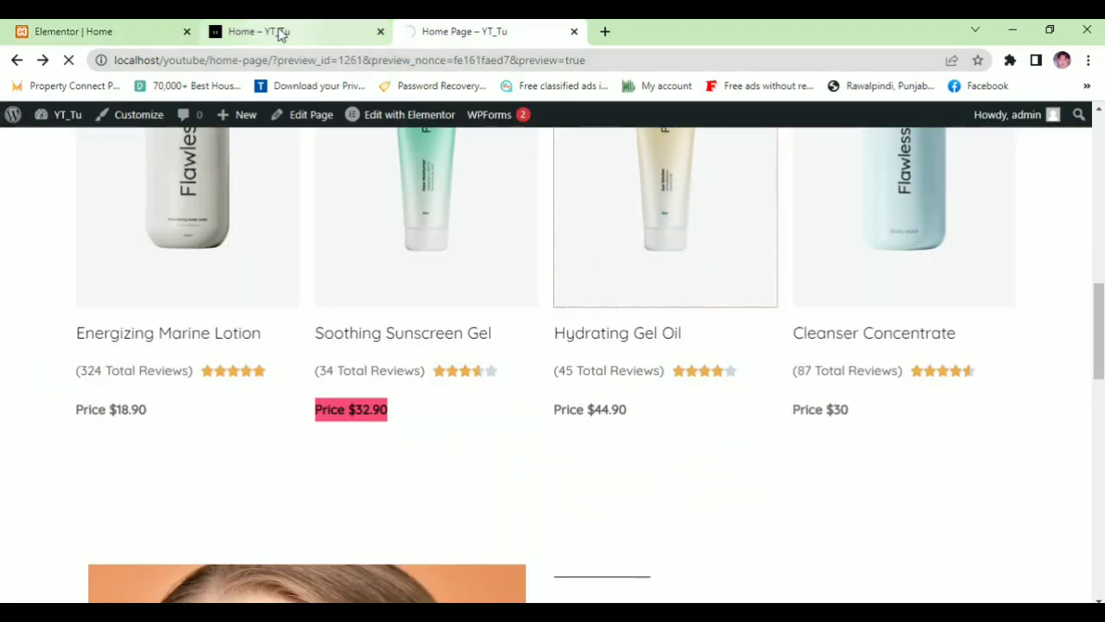
left_click(381, 65)
key("ctrl+c")
left_click(129, 33)
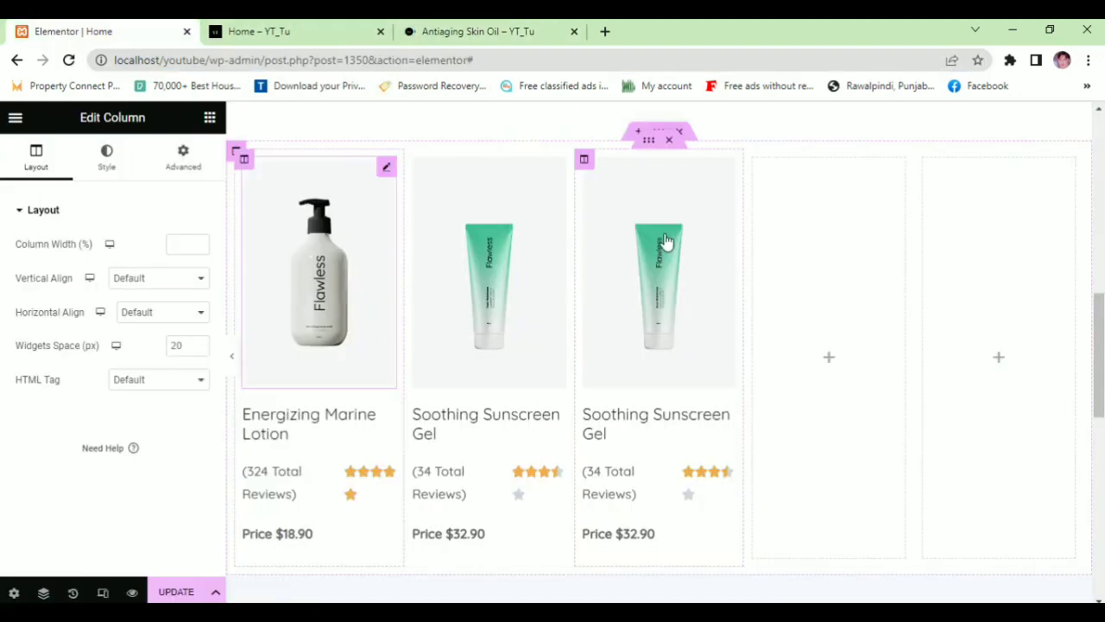
- Replace the third product column's image with the yellow tube picture from the media library
left_click(725, 168)
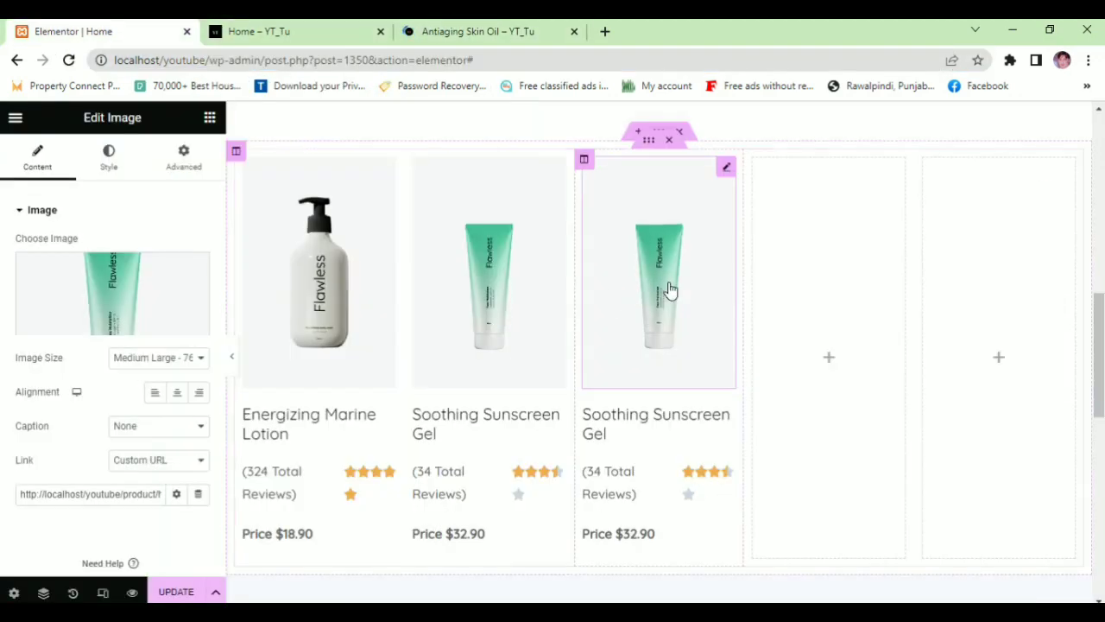
left_click(163, 276)
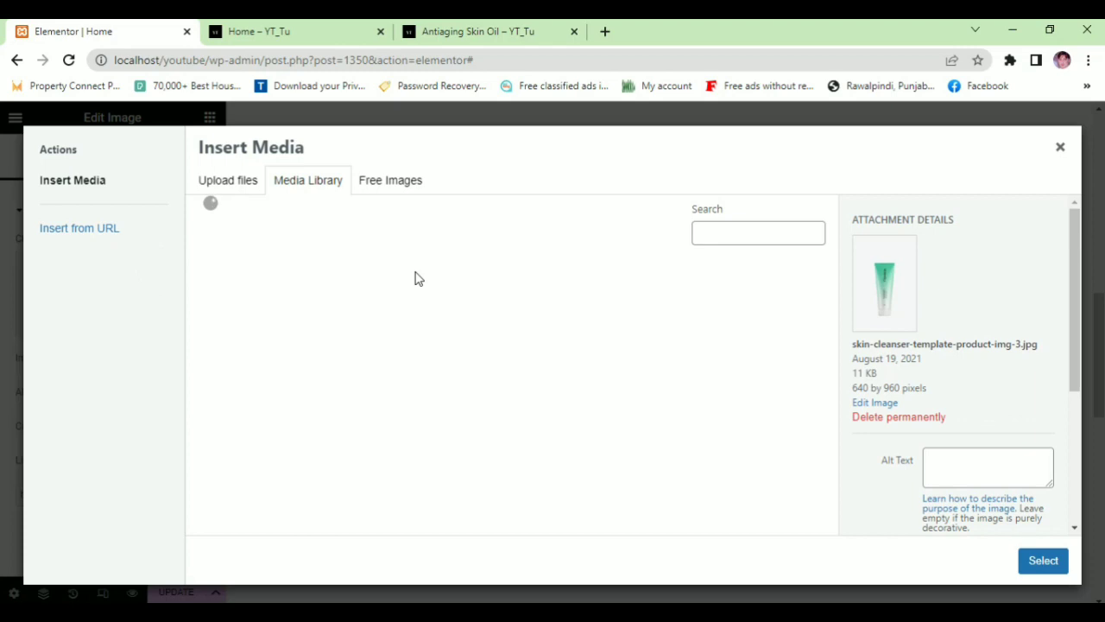
scroll(493, 452, "down", 15)
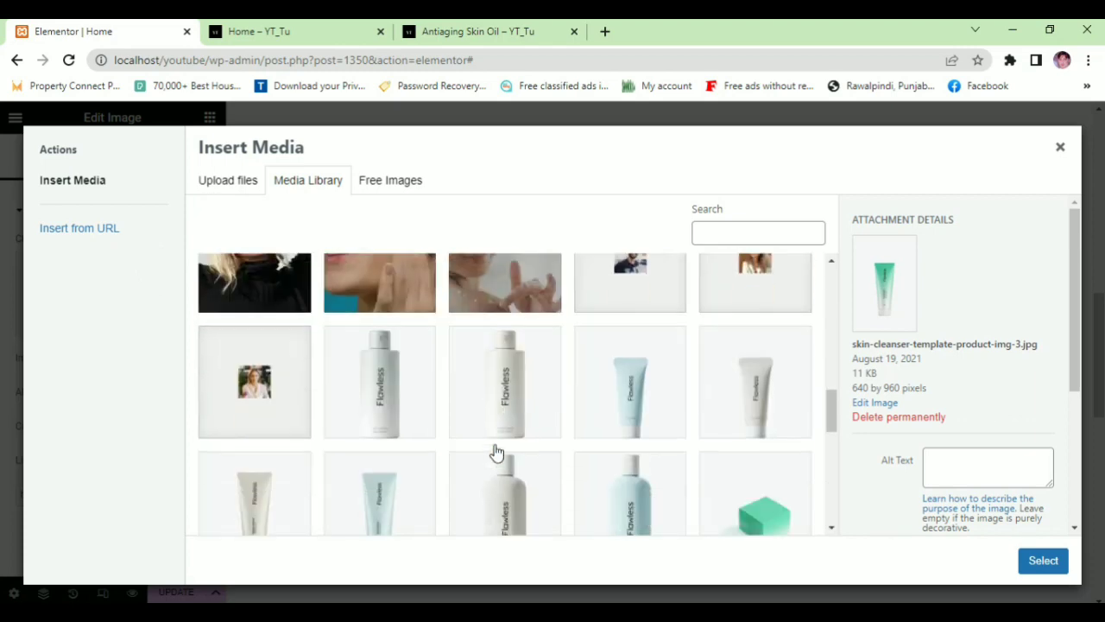
left_click(396, 345)
left_click(1043, 560)
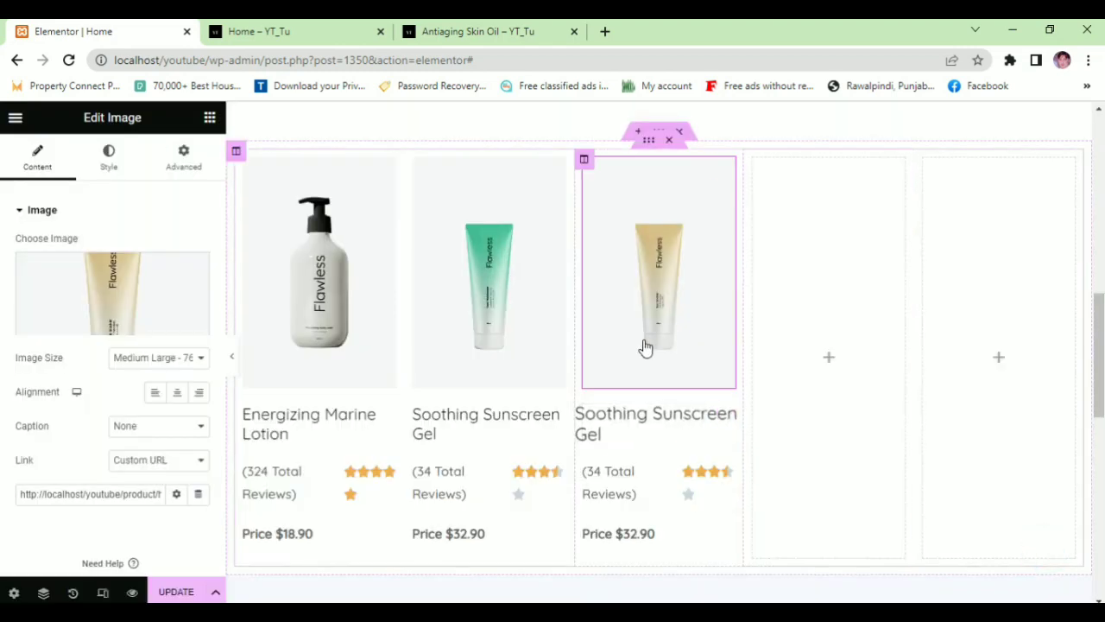
- Link the third product's heading to the copied product URL and retitle it "Hydrating Gel Oil", copied from the reference home page
left_click(624, 437)
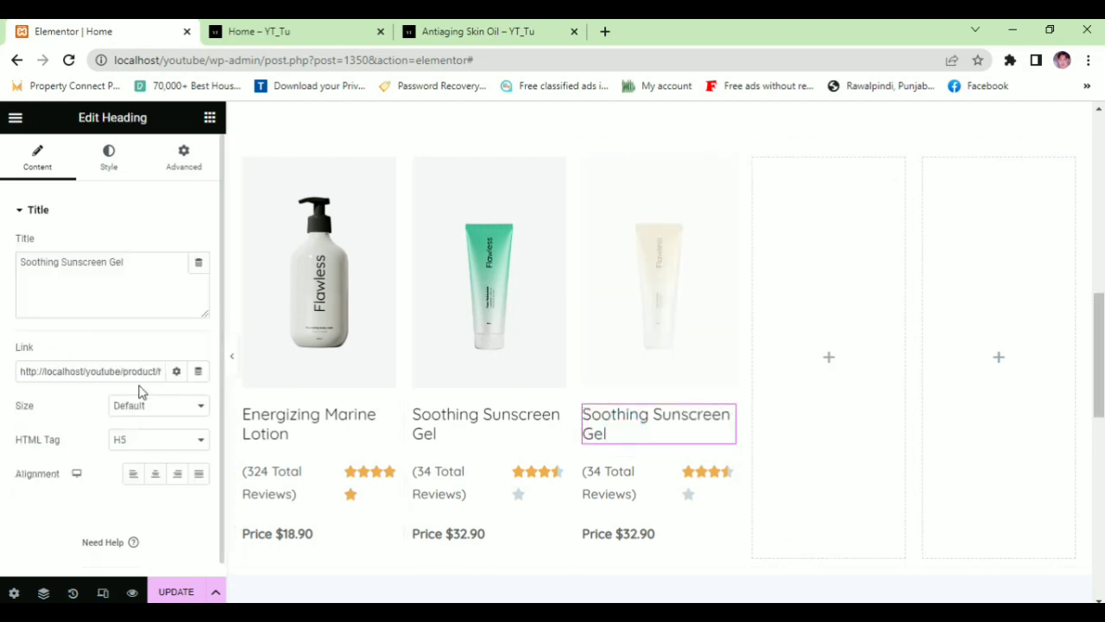
key("ctrl+v")
left_click(440, 27)
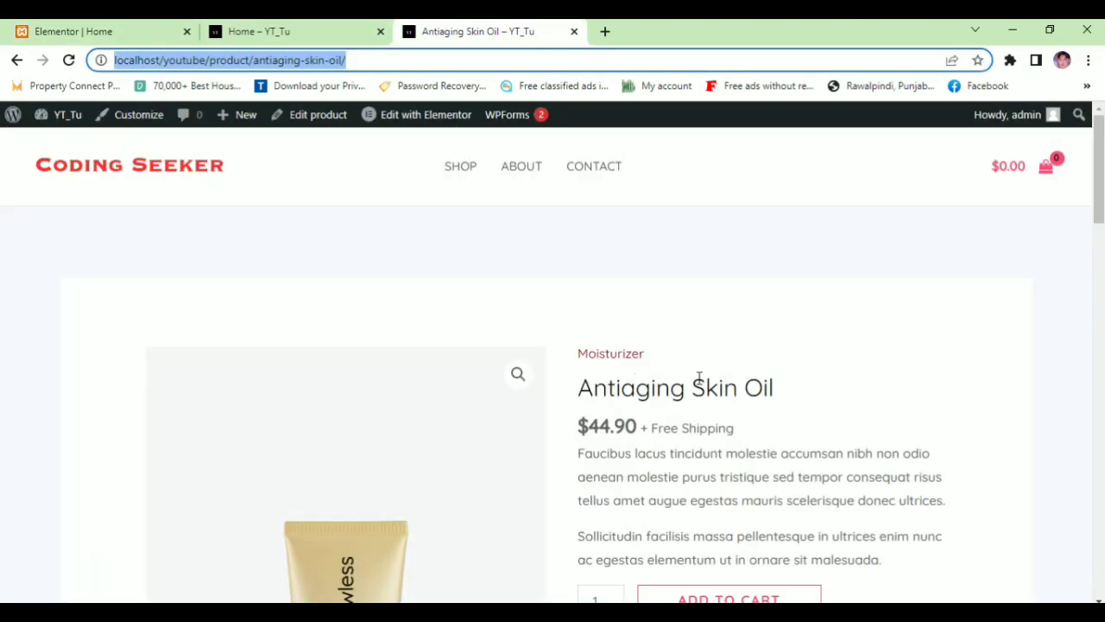
left_click_drag(813, 387, 633, 384)
left_click(16, 59)
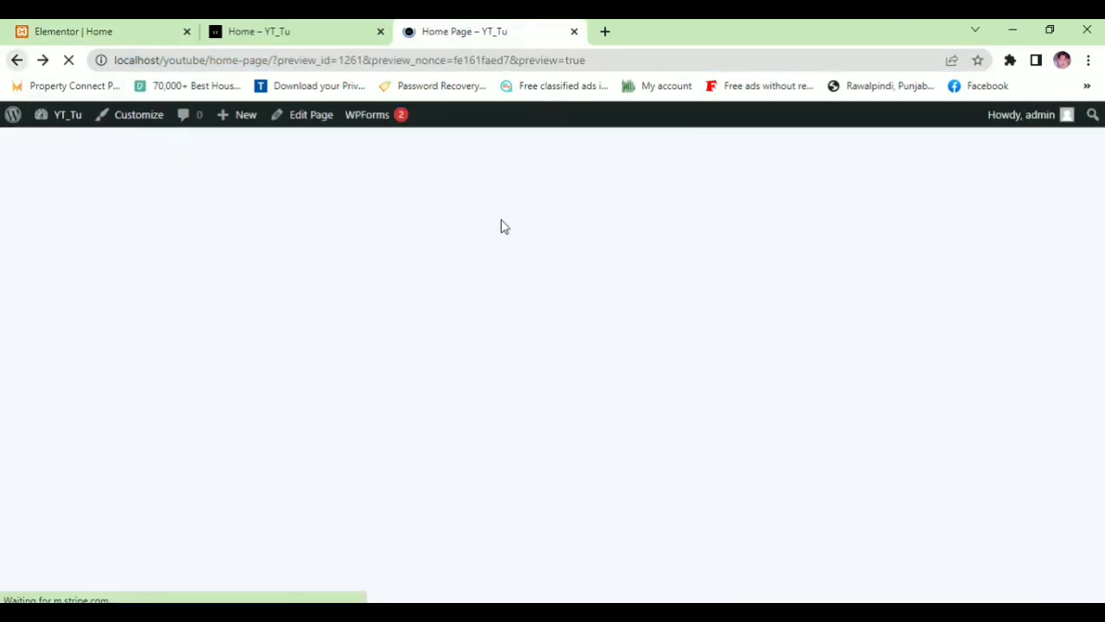
left_click_drag(691, 251, 553, 243)
left_click(73, 31)
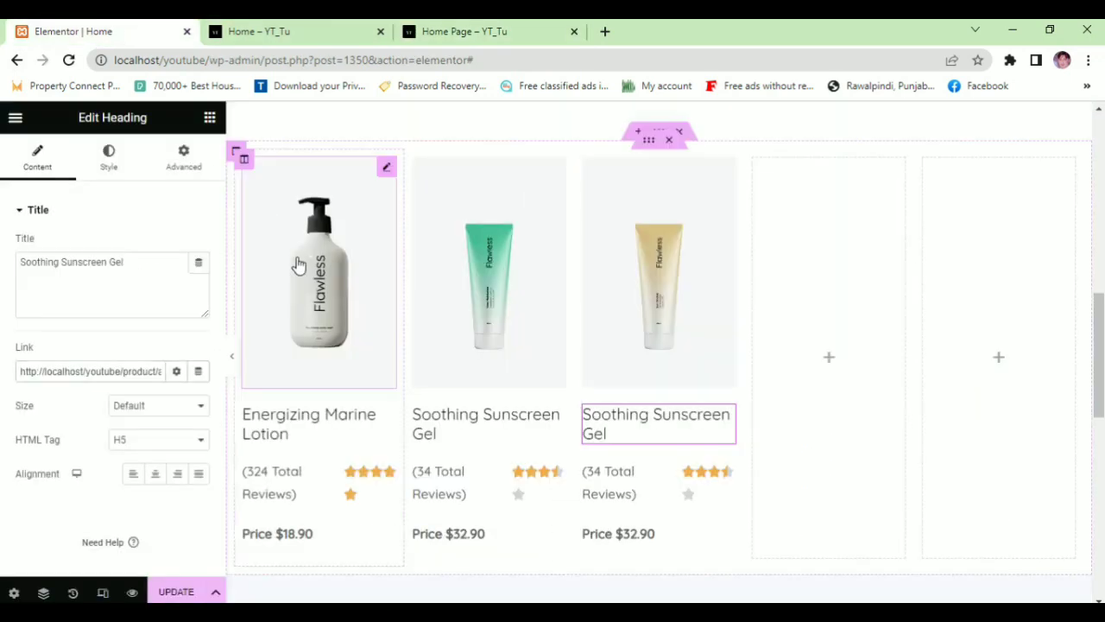
left_click(621, 425)
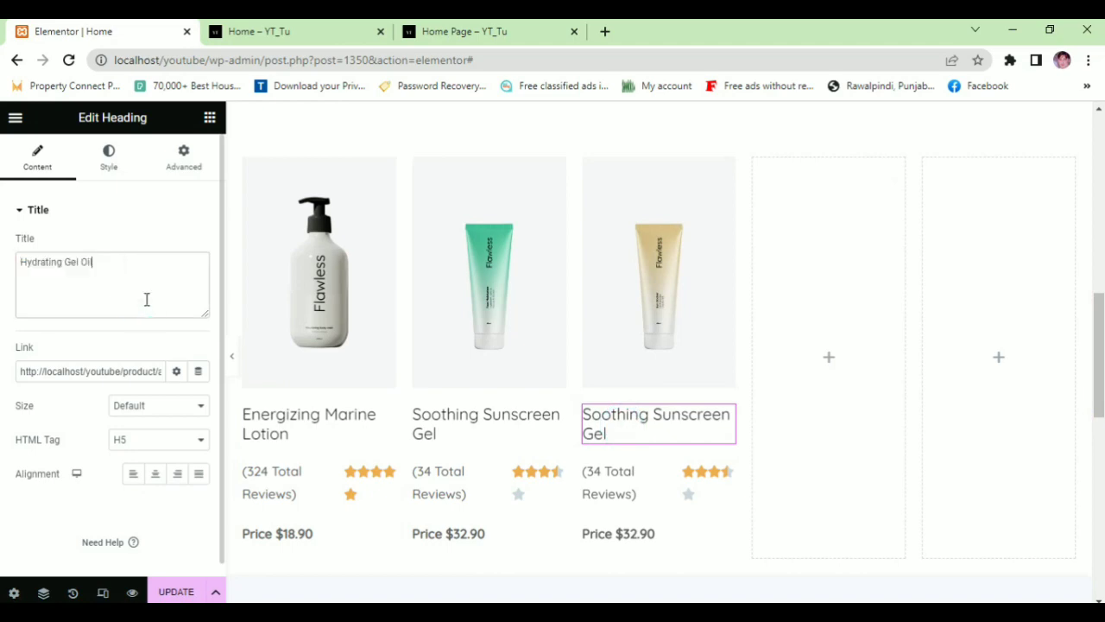
- Set the third product's Star Rating title to "(45 Total Reviews)" and raise its rating to match the reference page's stars
left_click(644, 451)
left_click(352, 26)
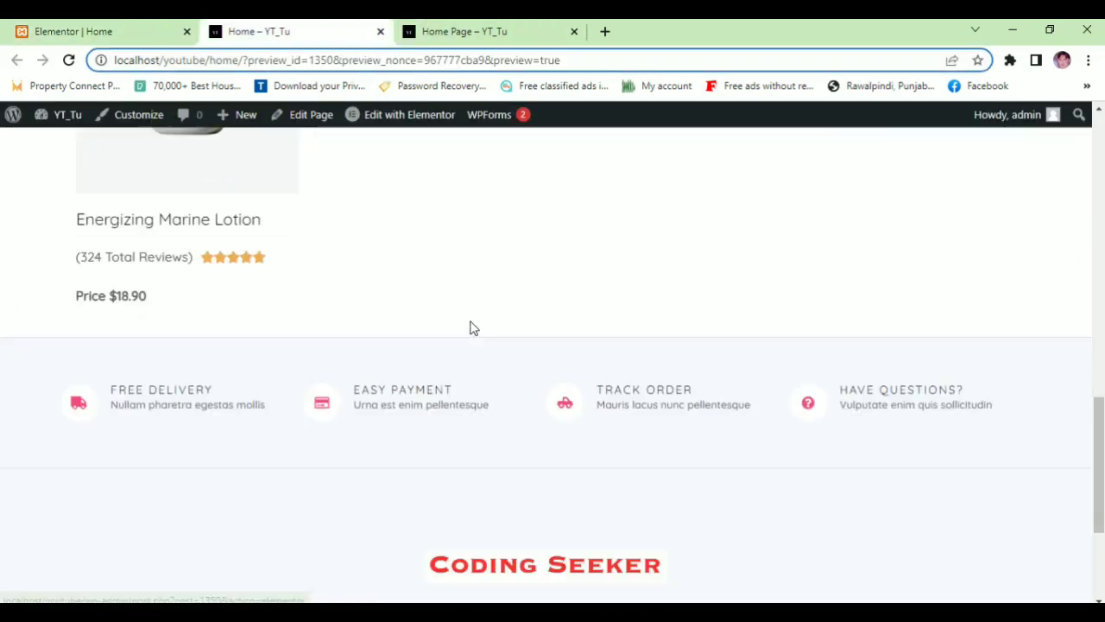
left_click(523, 29)
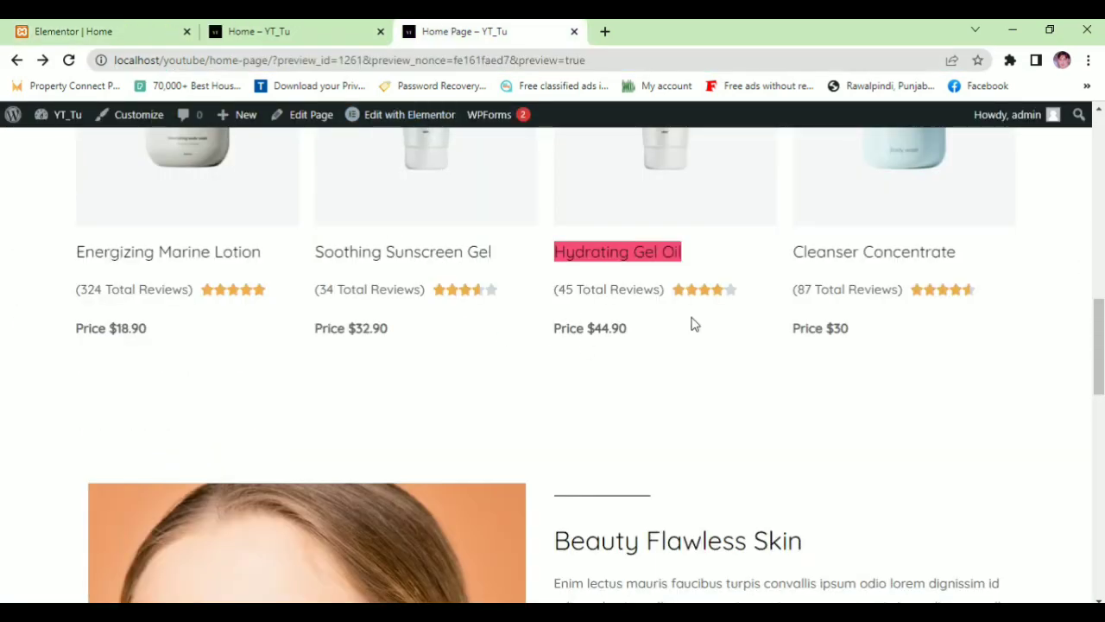
left_click(104, 32)
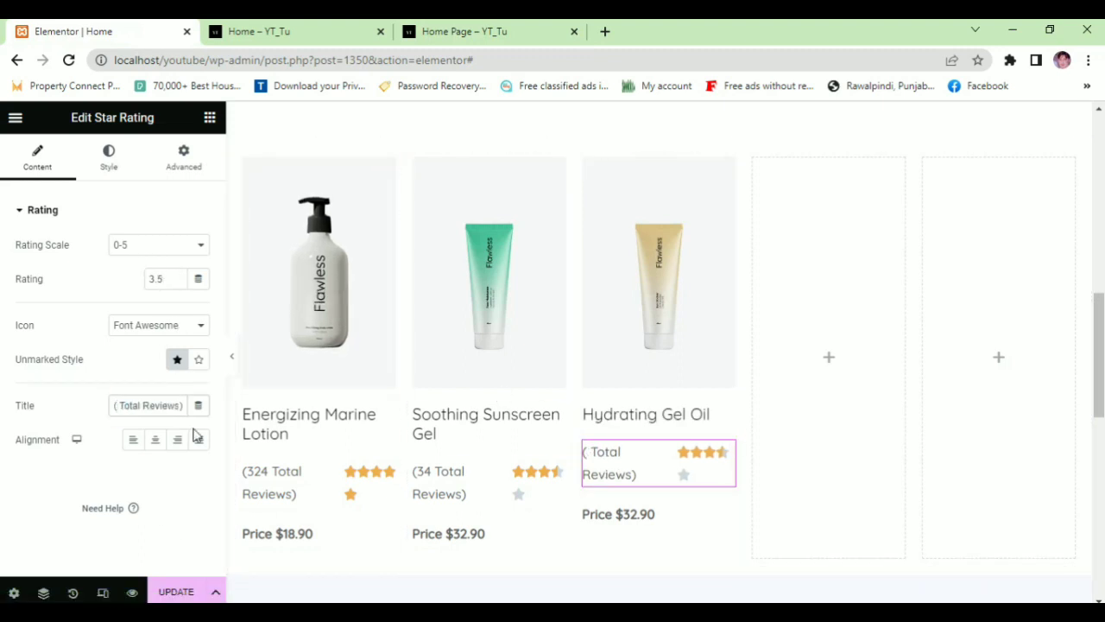
left_click(464, 31)
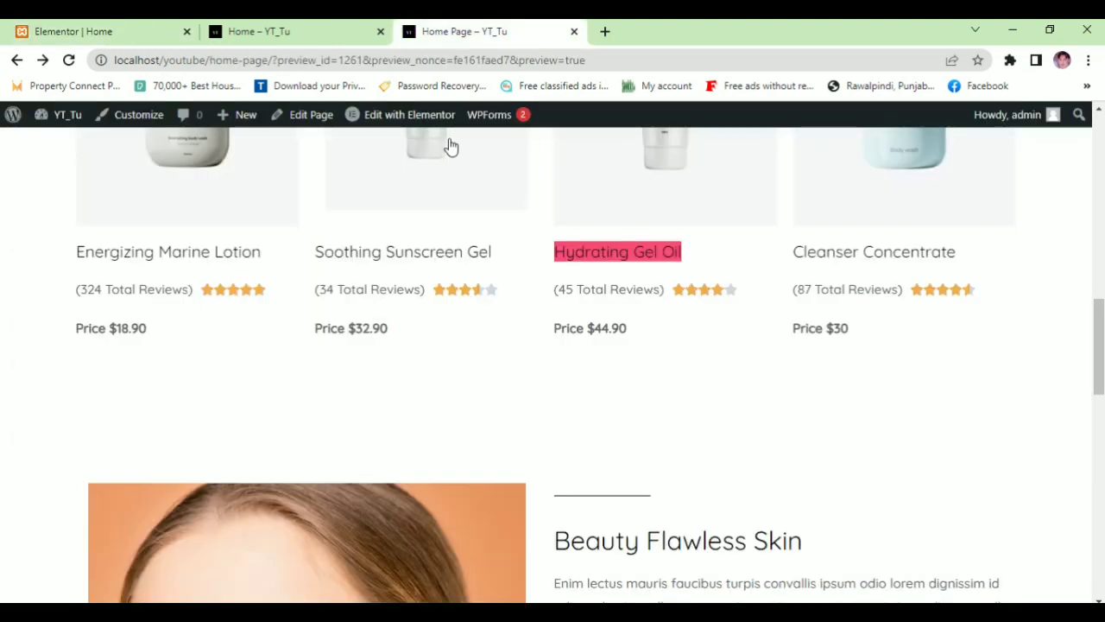
left_click(121, 29)
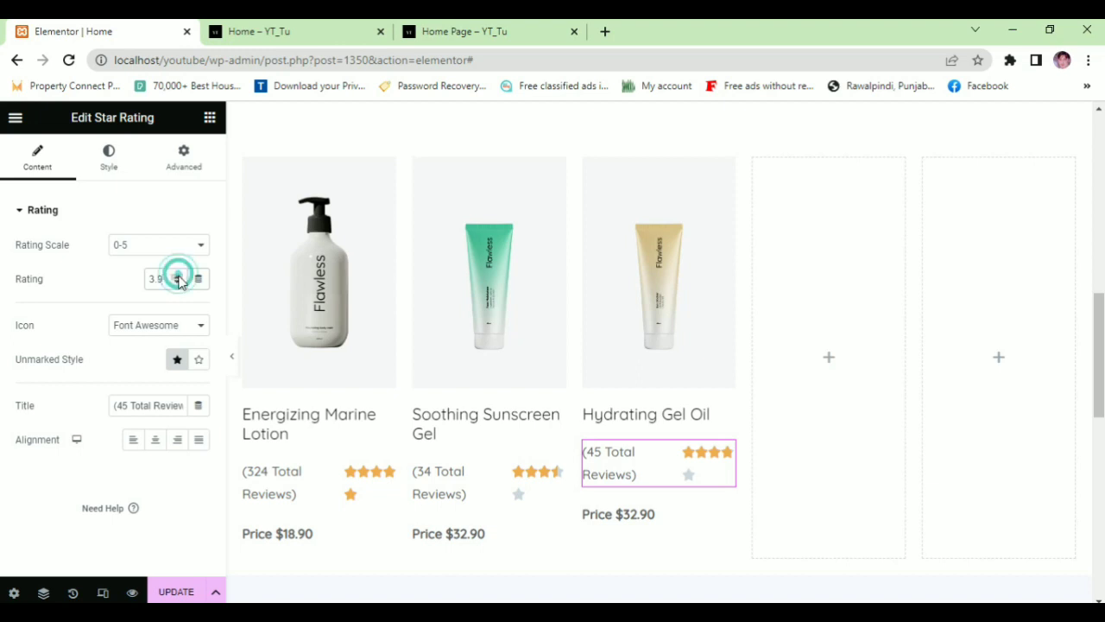
- Change the third product's price text to "Price $44.90" and update the page
left_click(592, 515)
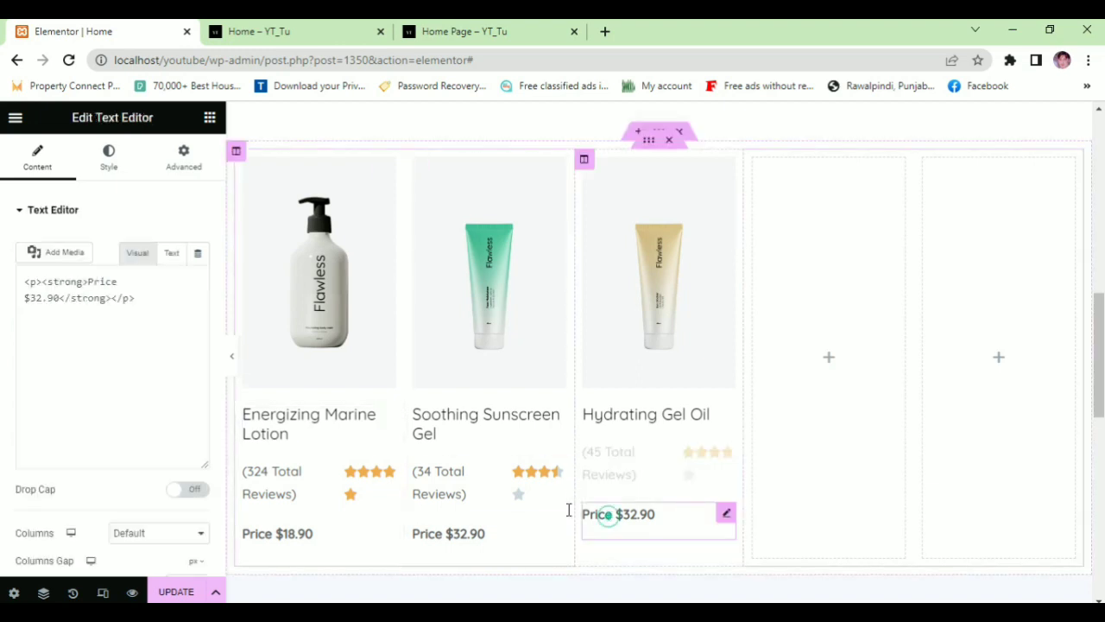
key("BackSpace")
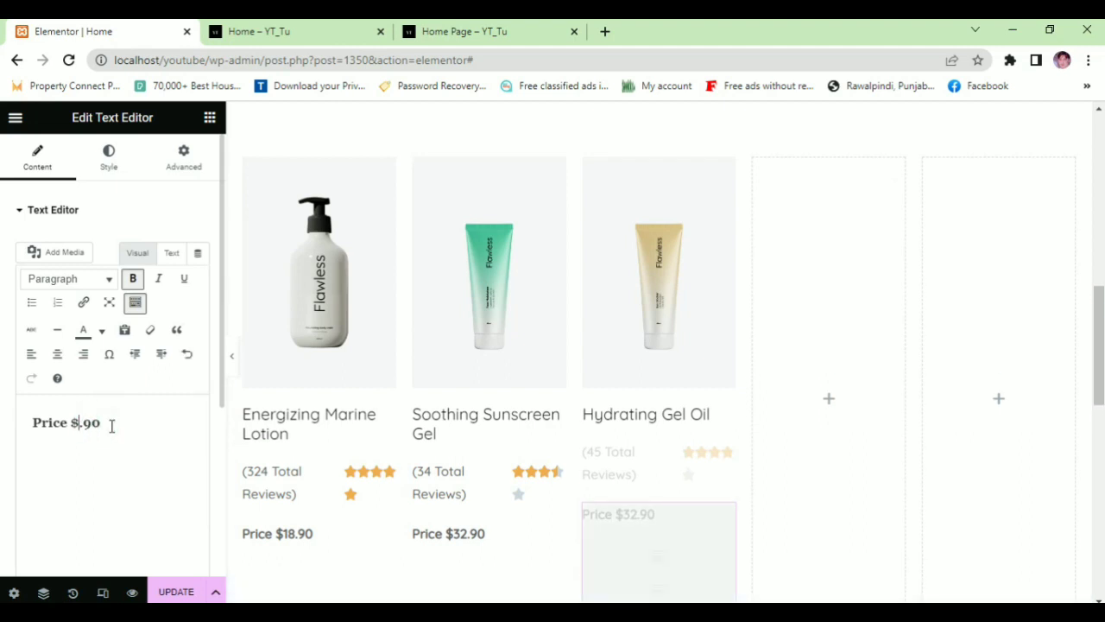
left_click(177, 592)
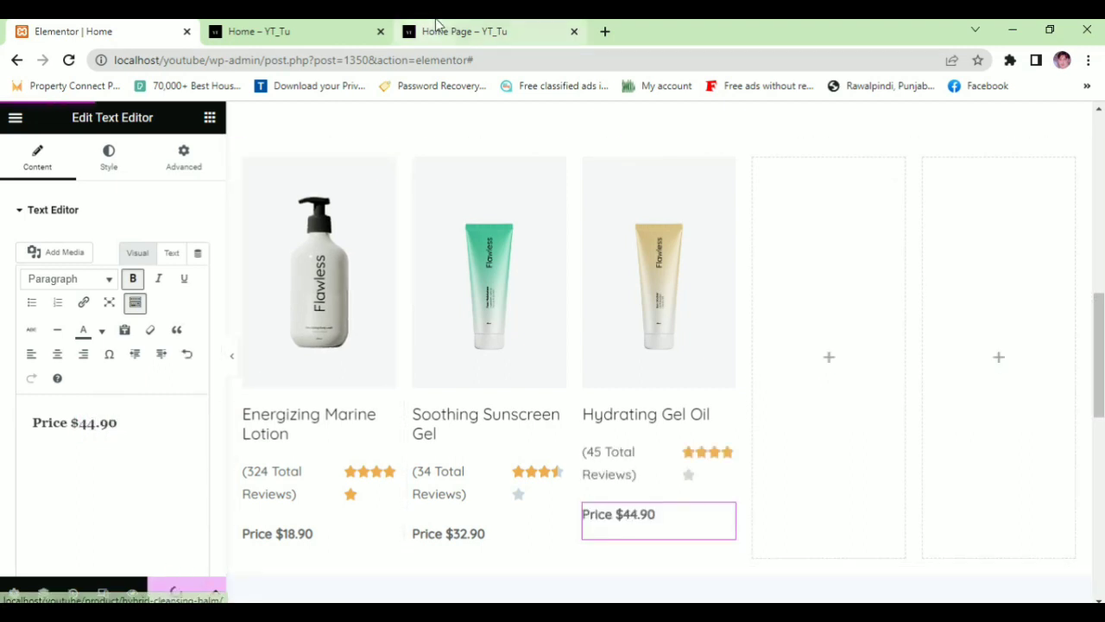
- Delete the empty column beside Hydrating Gel Oil and check the product row in the reloaded page preview
right_click(758, 167)
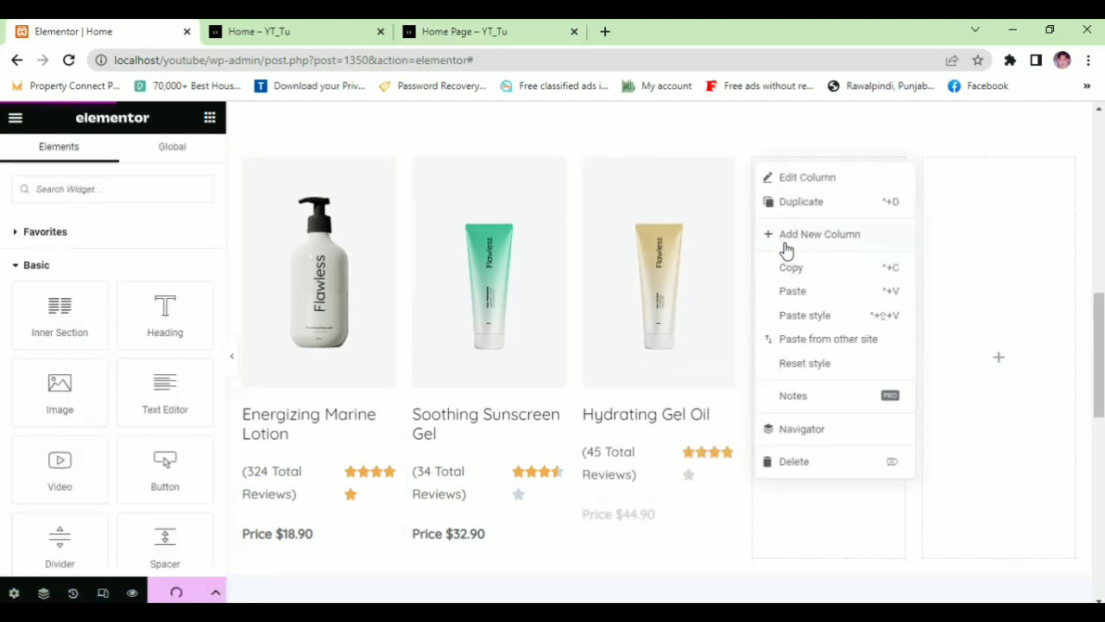
left_click(795, 461)
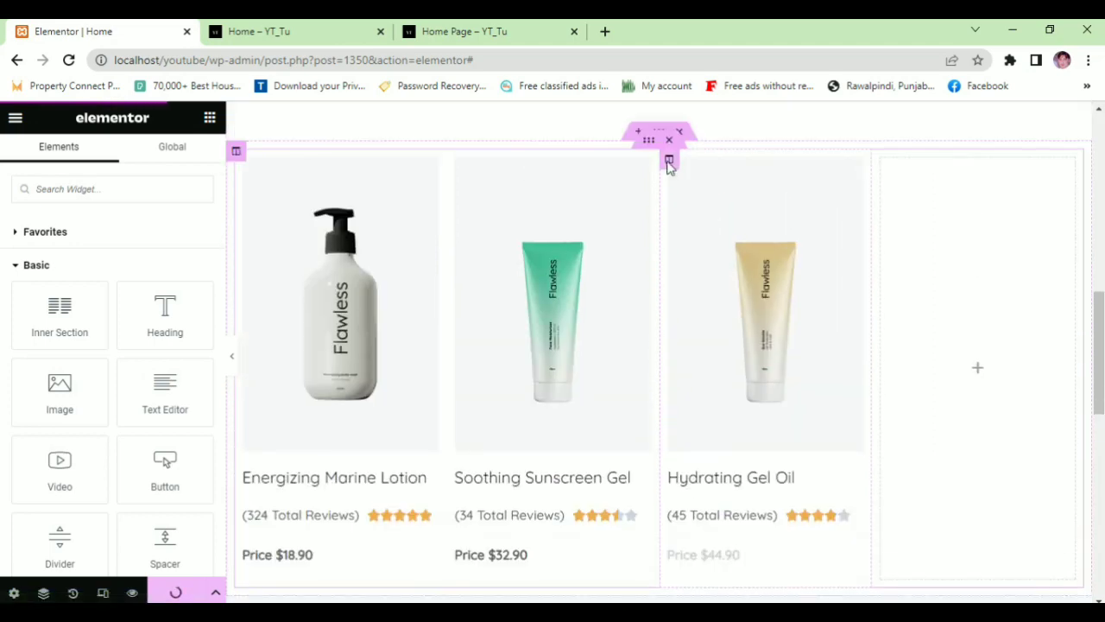
right_click(669, 167)
key("ctrl+shift+p")
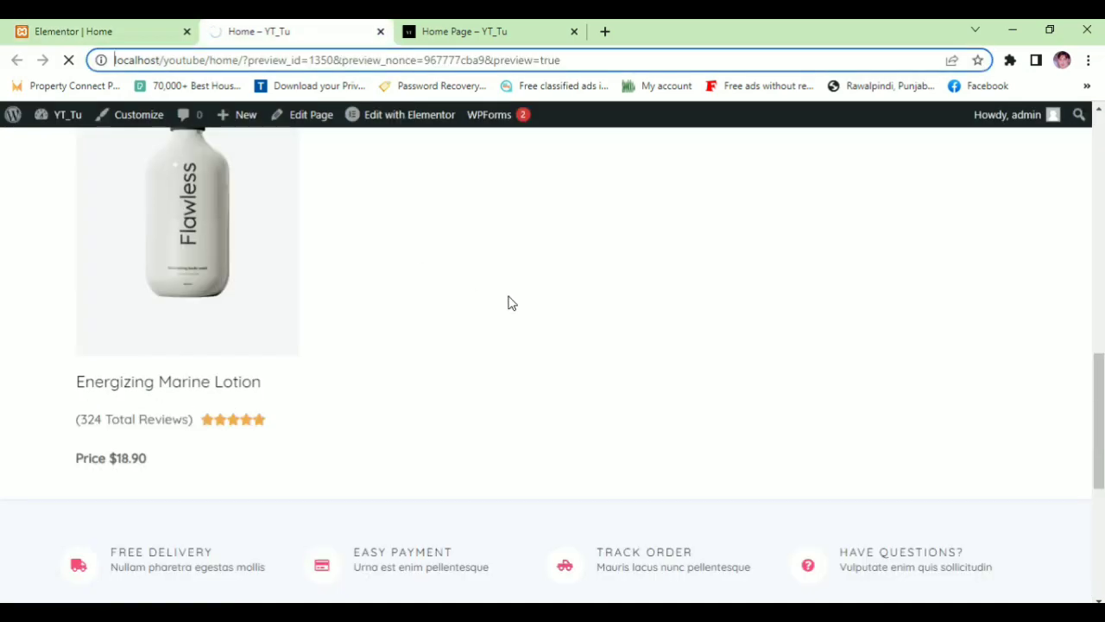
scroll(521, 360, "down", 8)
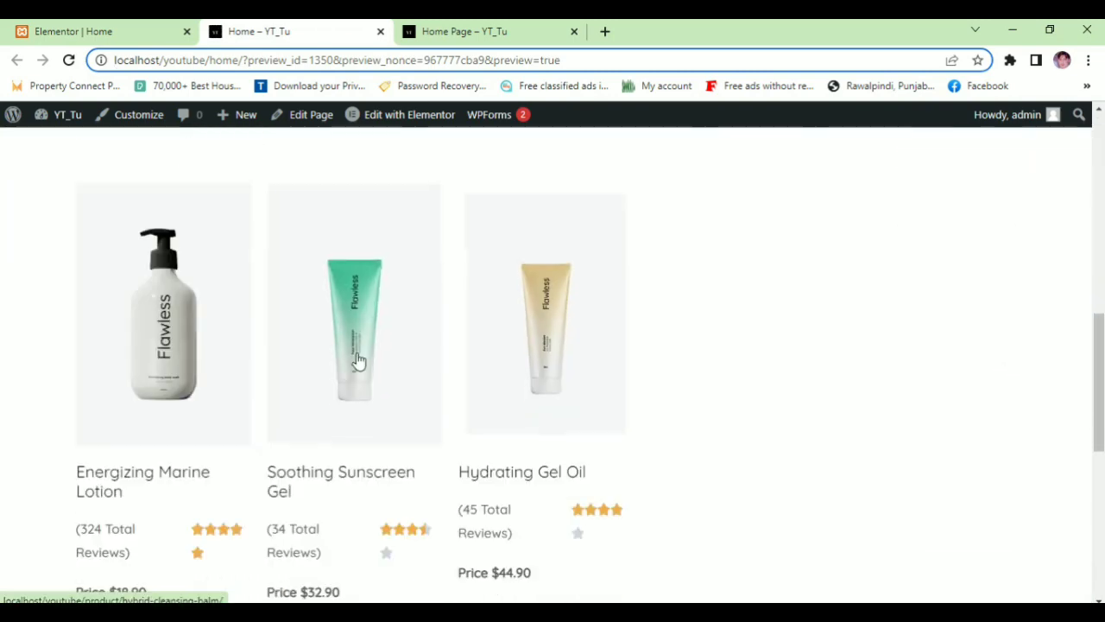
scroll(512, 310, "up", 3)
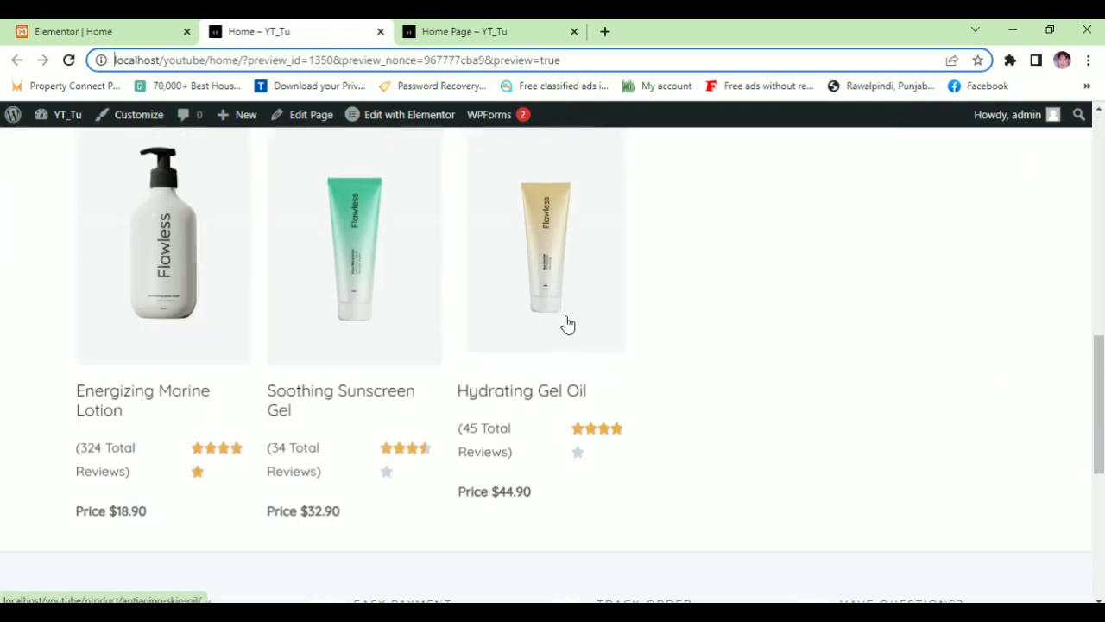
key("ctrl+Page_Up")
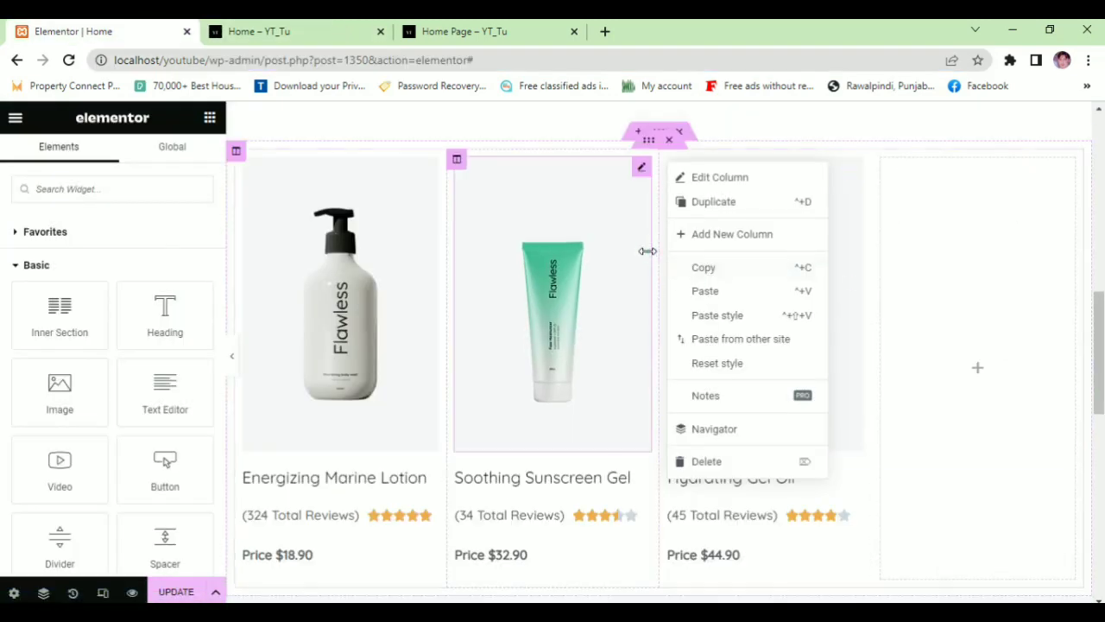
- Duplicate the Hydrating Gel Oil column to create the fourth product column and delete the leftover empty column
left_click(647, 178)
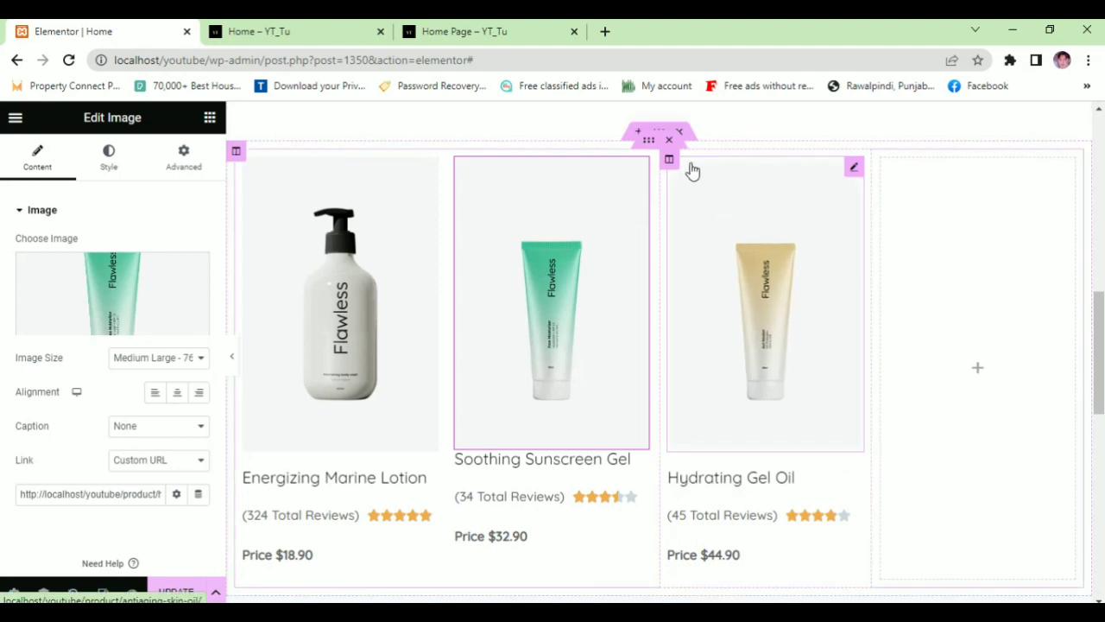
right_click(672, 162)
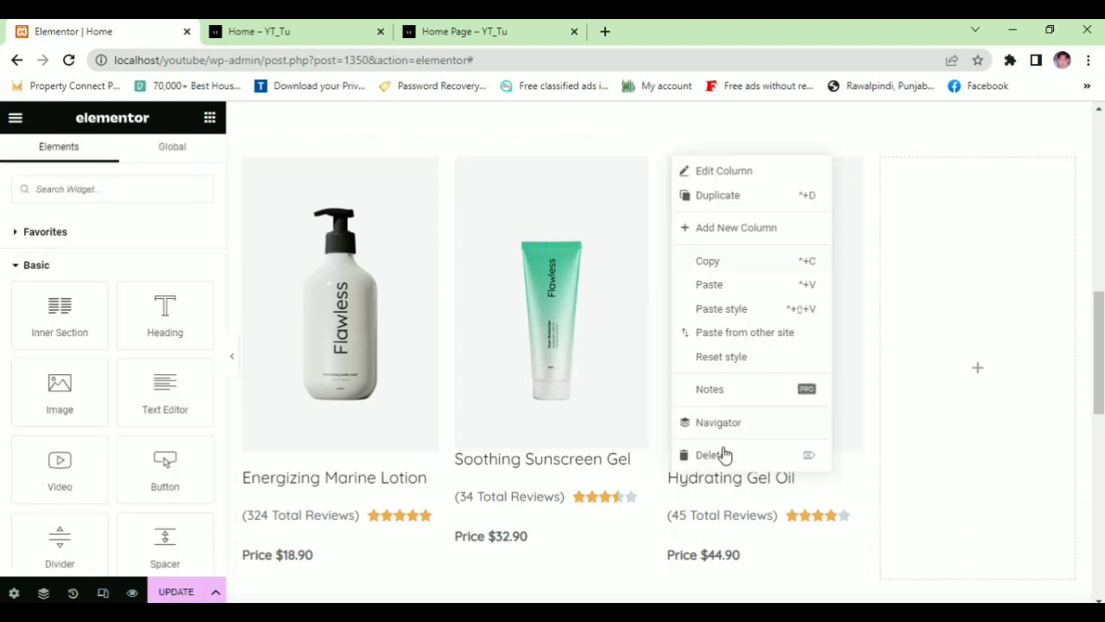
left_click(732, 198)
right_click(929, 164)
left_click(974, 455)
- Open the Cleanser Concentrate image's product page from the reference home page, copy its URL and return to the Elementor draft
left_click(958, 281)
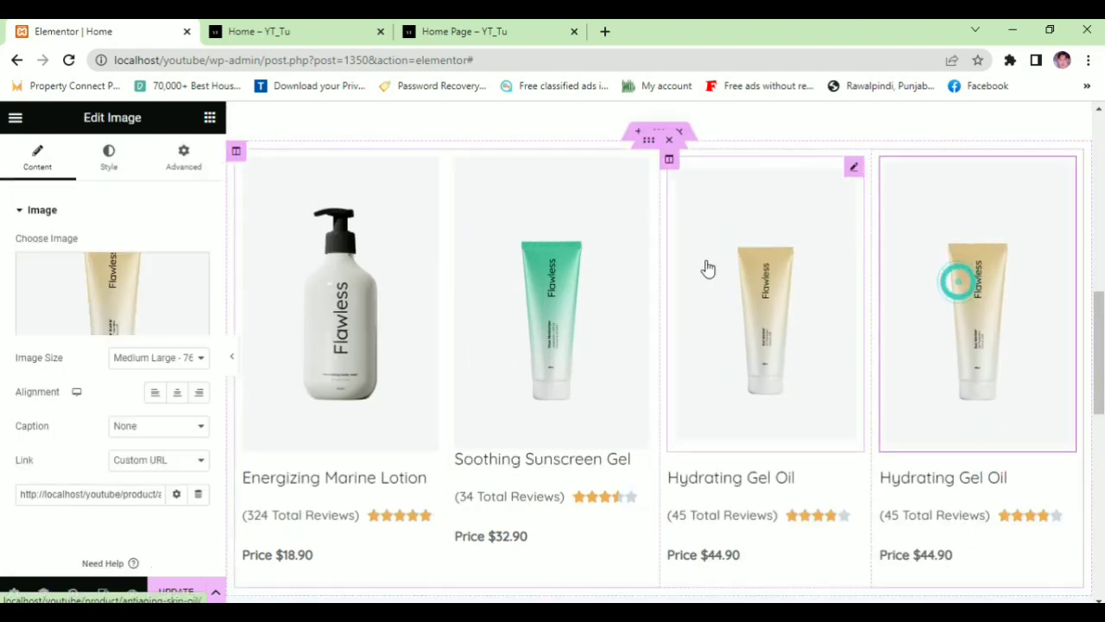
left_click(484, 33)
scroll(438, 259, "up", 4)
left_click(859, 354)
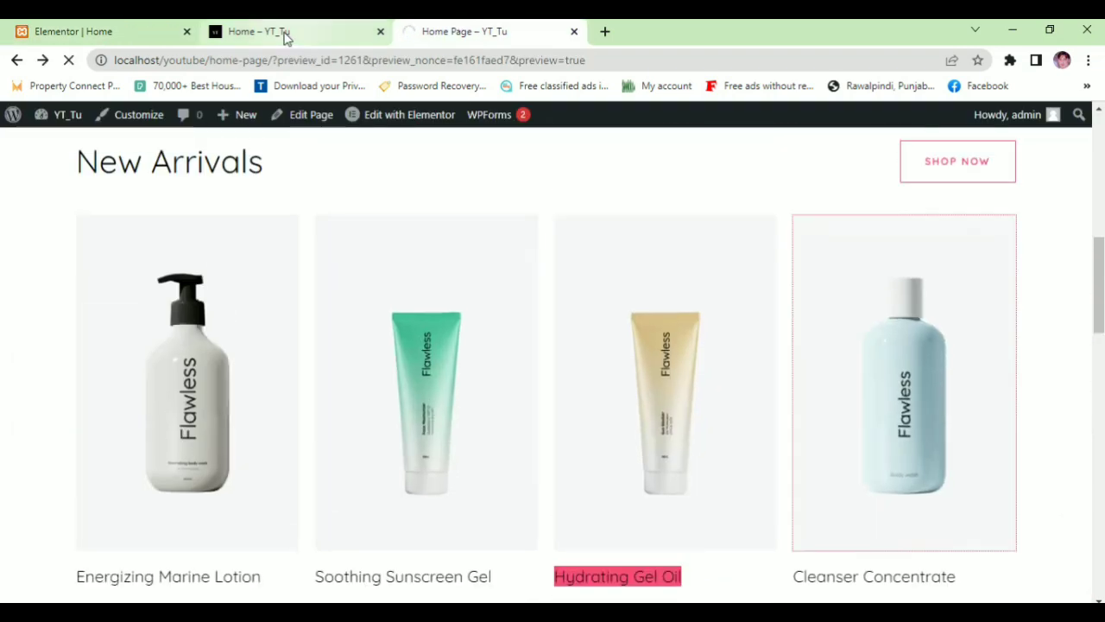
left_click(101, 25)
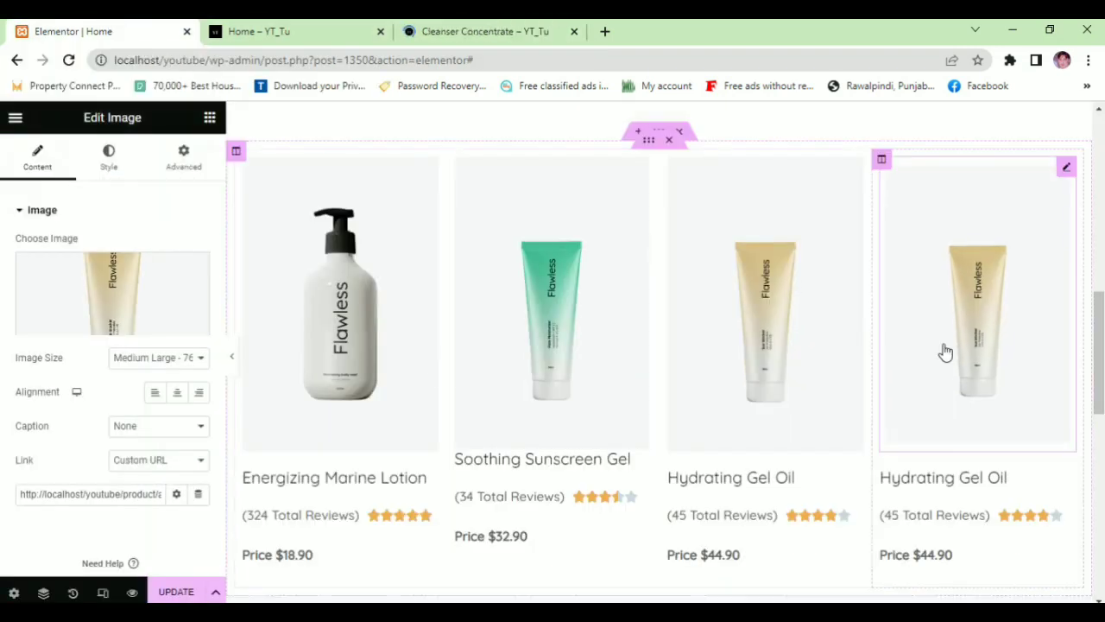
left_click(136, 308)
left_click(486, 26)
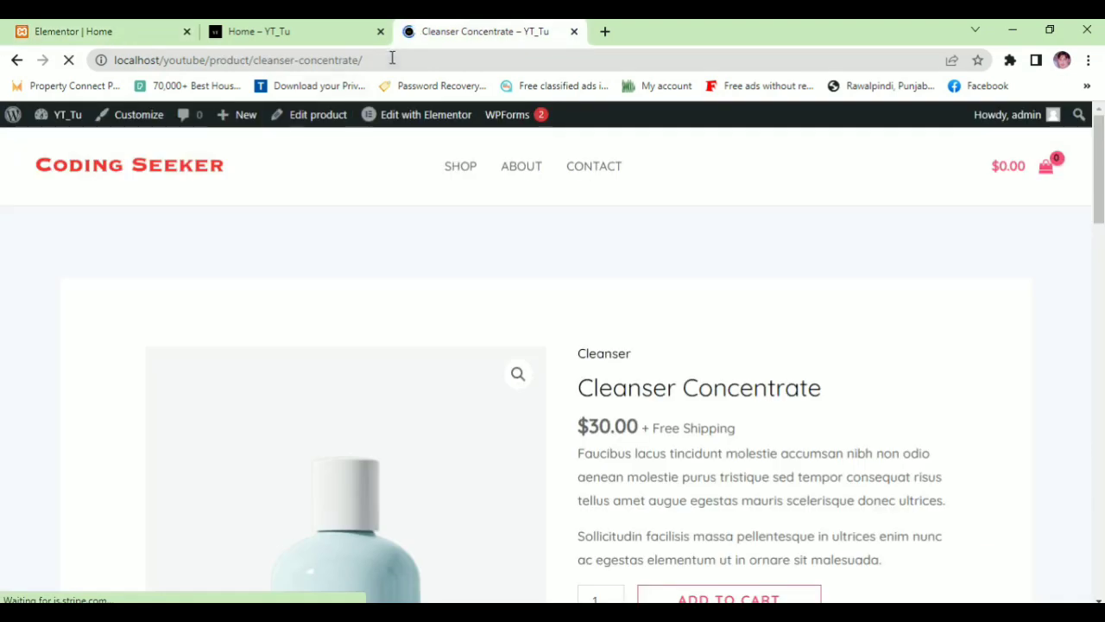
left_click(395, 57)
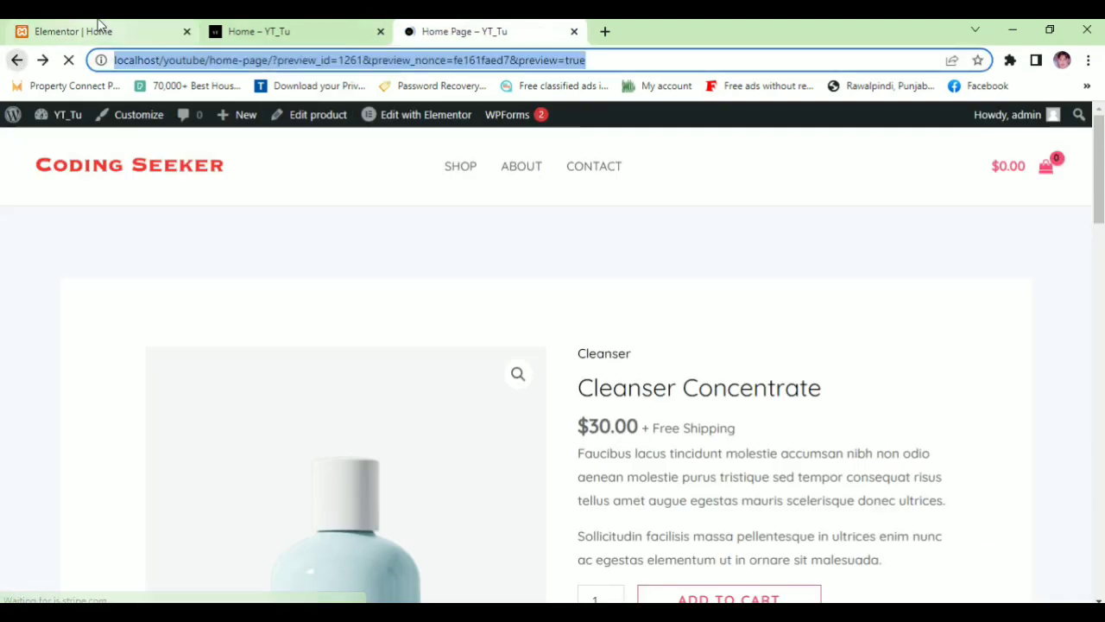
left_click(94, 31)
- Replace the fourth product column's image with the light blue screw-cap bottle from the media library
scroll(560, 402, "down", 10)
scroll(559, 402, "down", 5)
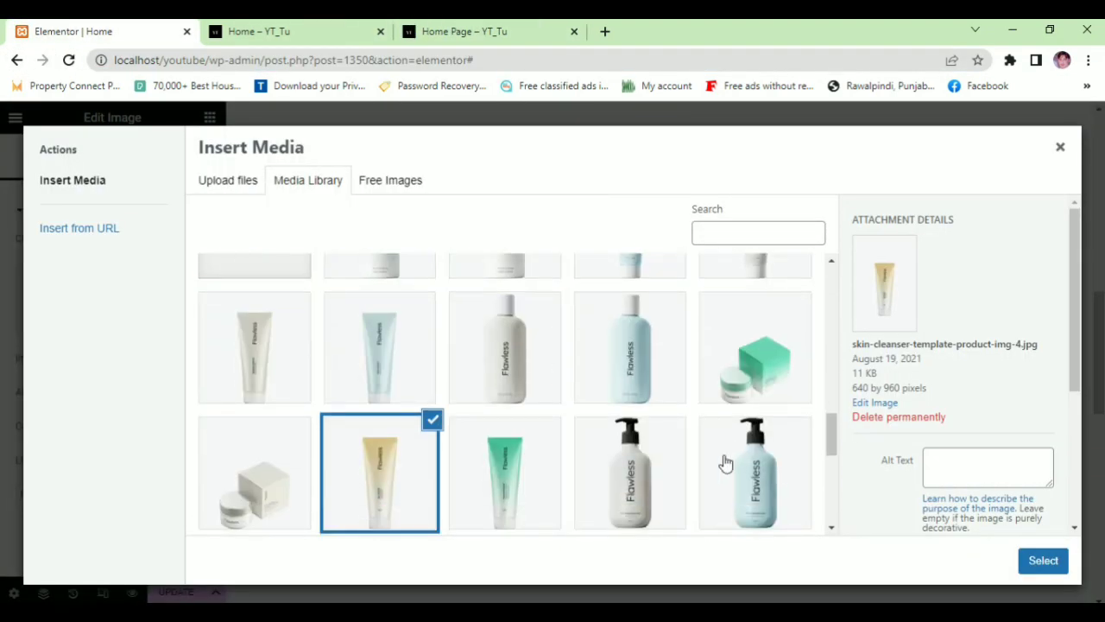
scroll(656, 449, "up", 7)
left_click(538, 481)
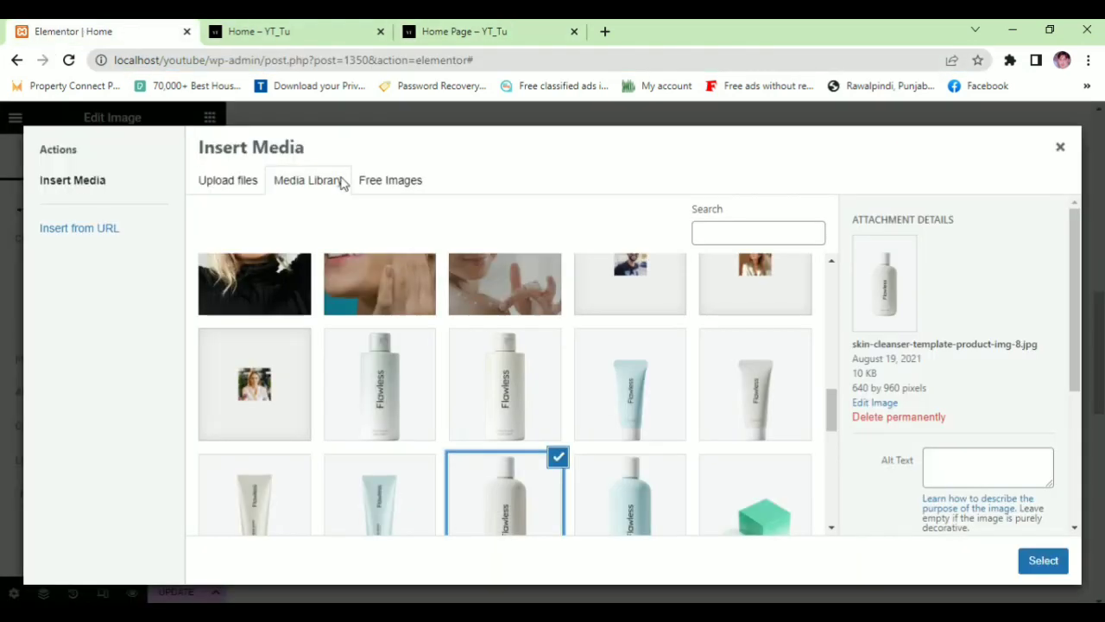
left_click(646, 473)
left_click(1043, 560)
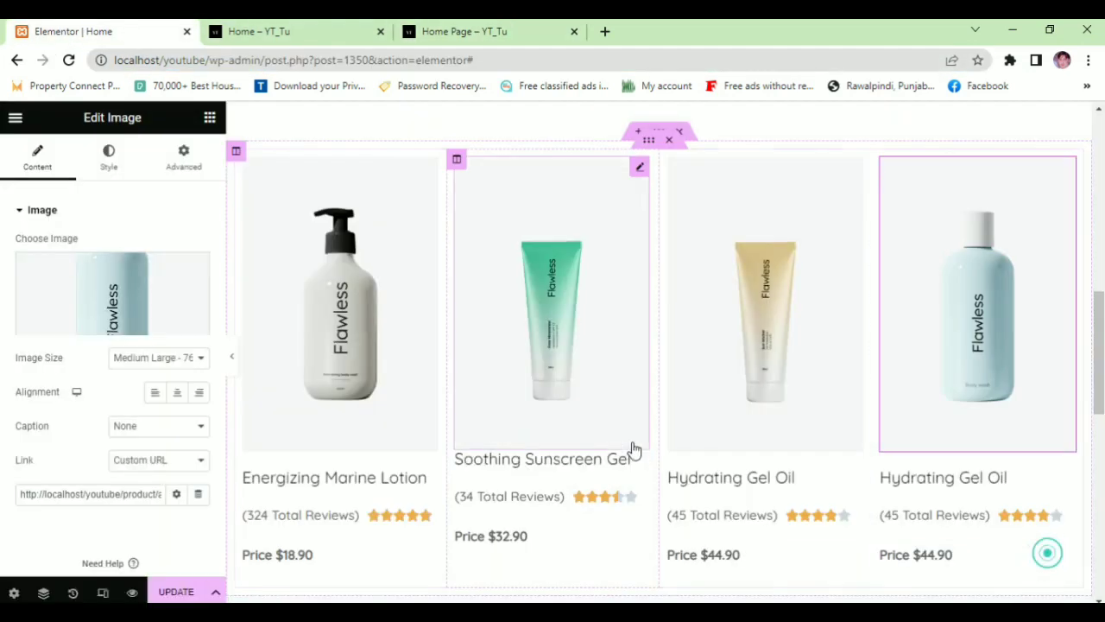
- Copy the fourth product's name from the reference page and set the fourth column's heading to Cleanser Concentrate
left_click(920, 477)
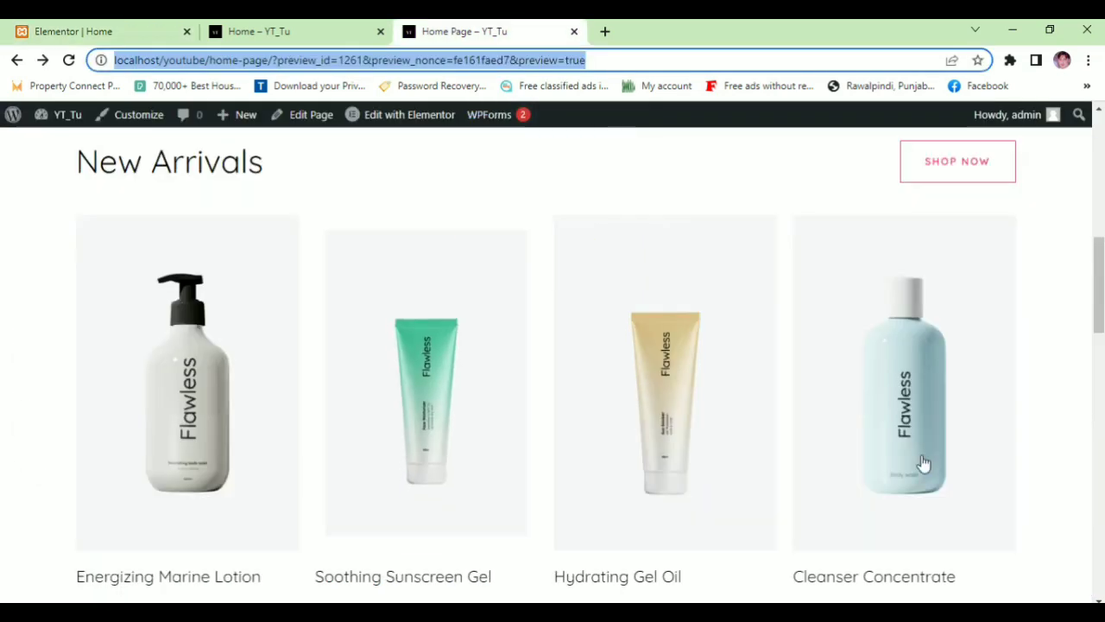
scroll(888, 420, "down", 2)
left_click_drag(963, 416, 784, 416)
key("ctrl+c")
left_click(73, 31)
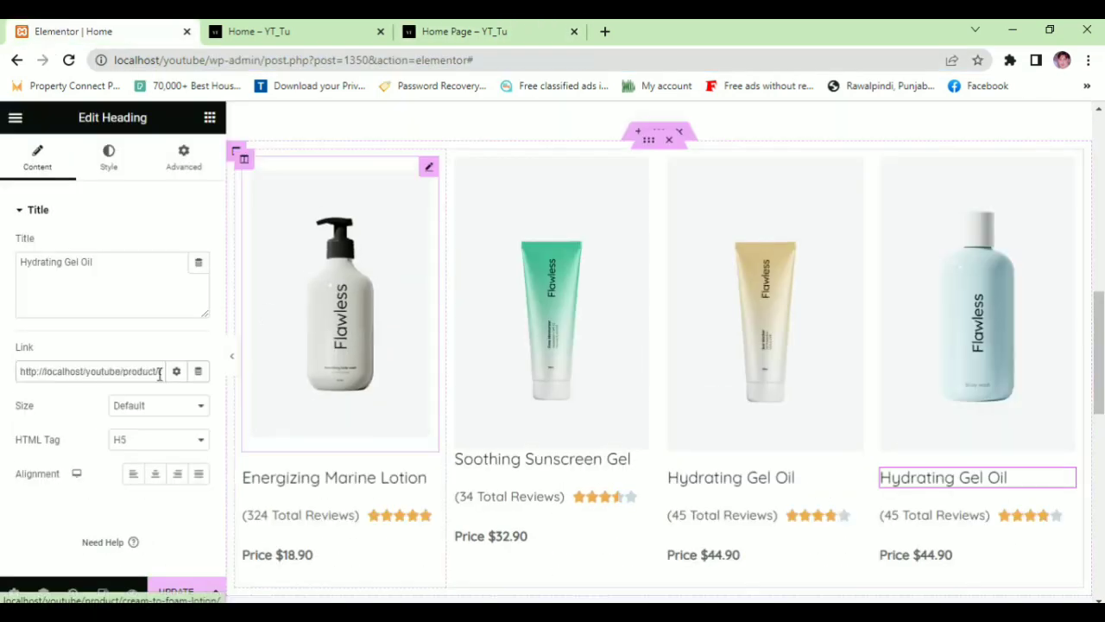
key("ctrl+v")
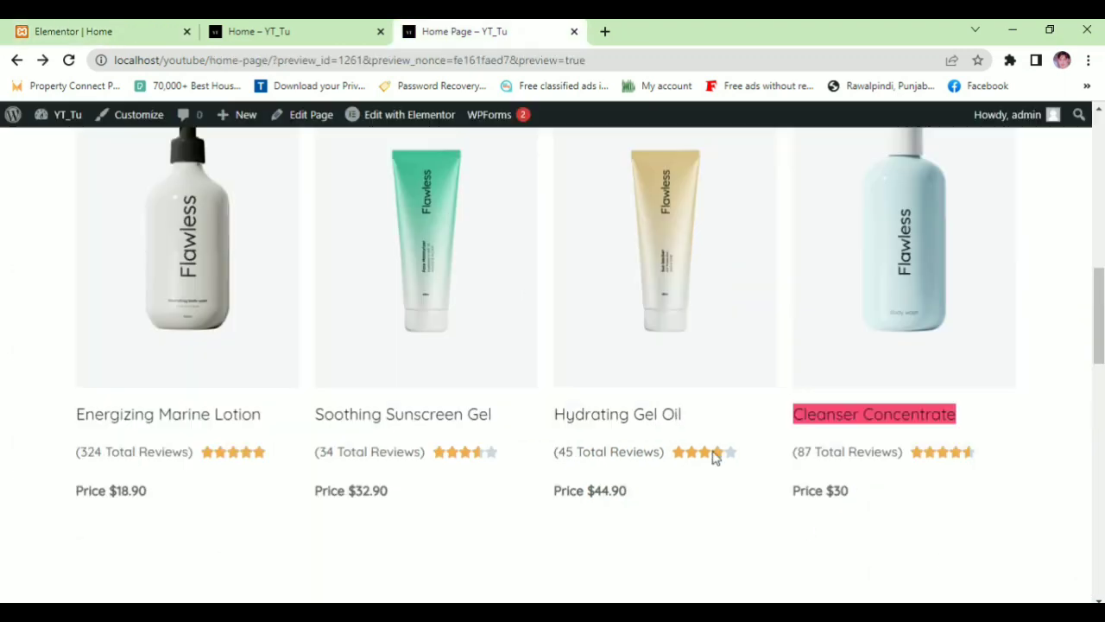
- Set the fourth product's review title to (87 Total Reviews) and reorder the column so the star rating sits above the price
left_click(76, 31)
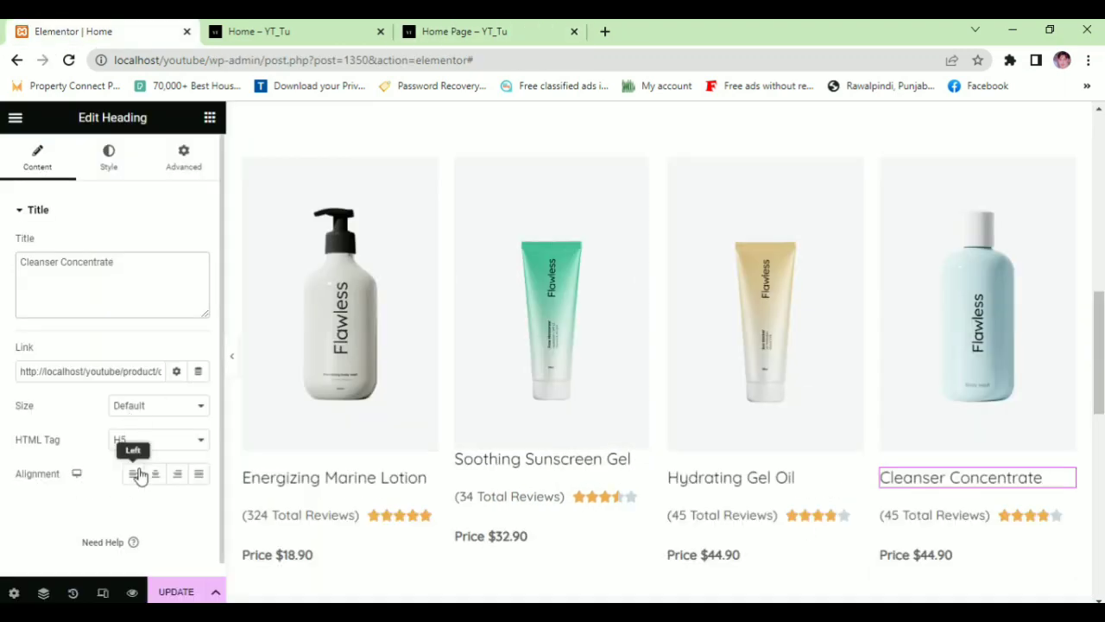
left_click(905, 521)
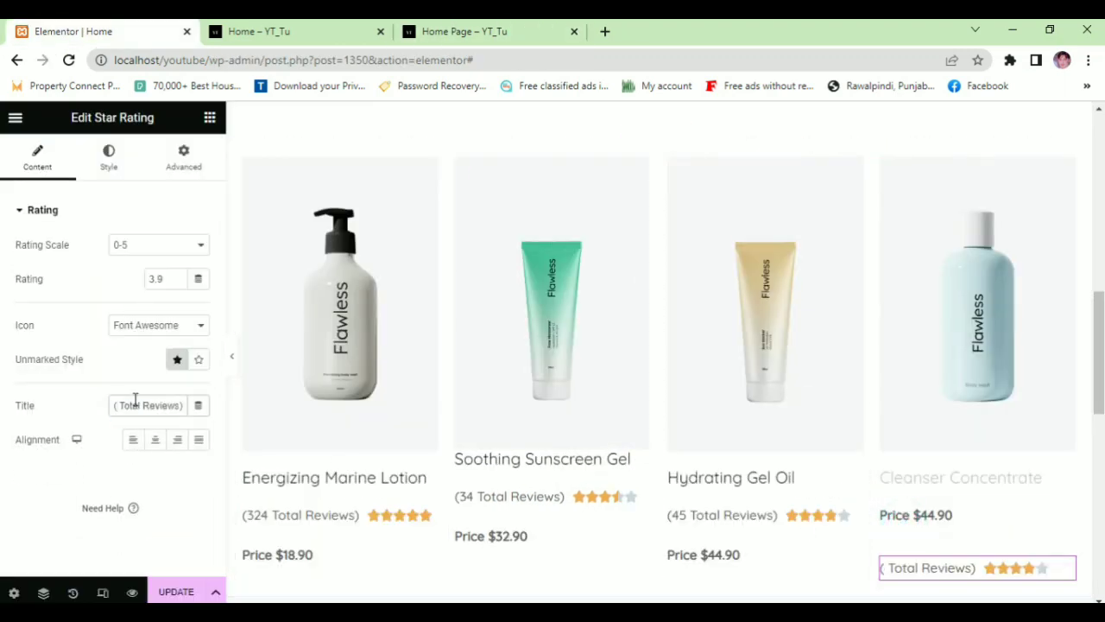
scroll(952, 528, "down", 1)
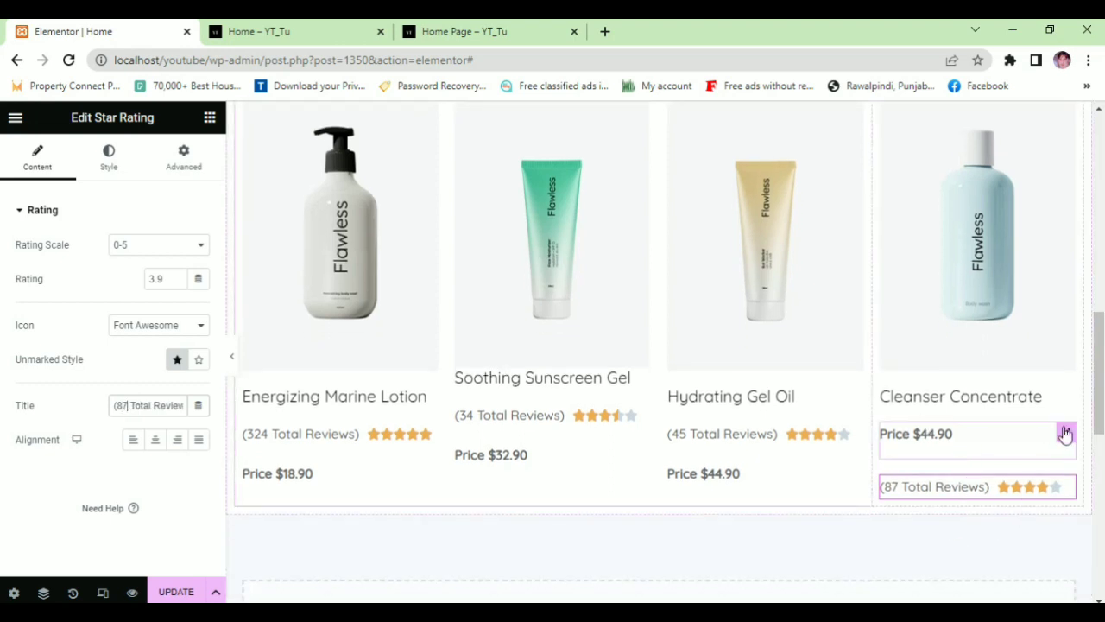
left_click_drag(1065, 433, 959, 463)
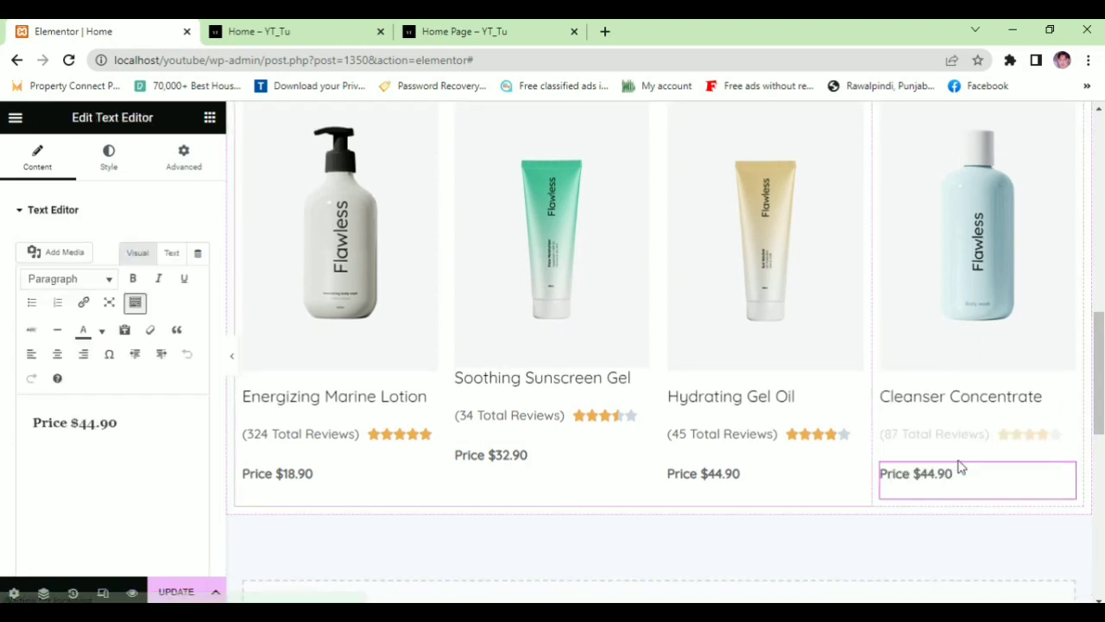
- Set Cleanser Concentrate's price text to Price $30 and its star rating to 4.5, and update the page
left_click(93, 422)
key("BackSpace")
key("BackSpace")
type("30")
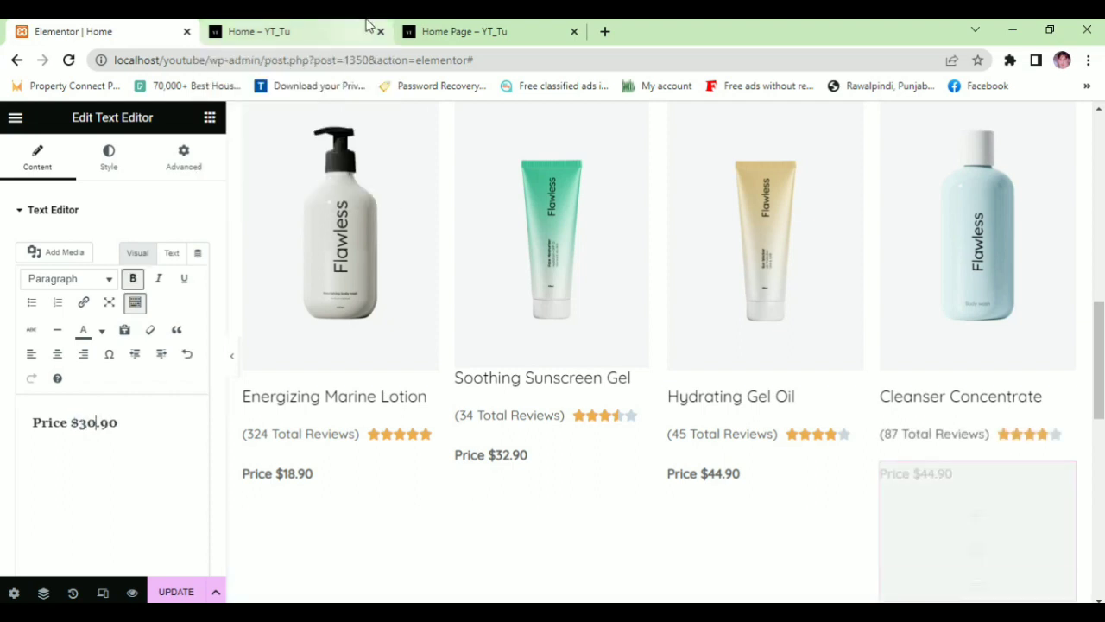
left_click(513, 28)
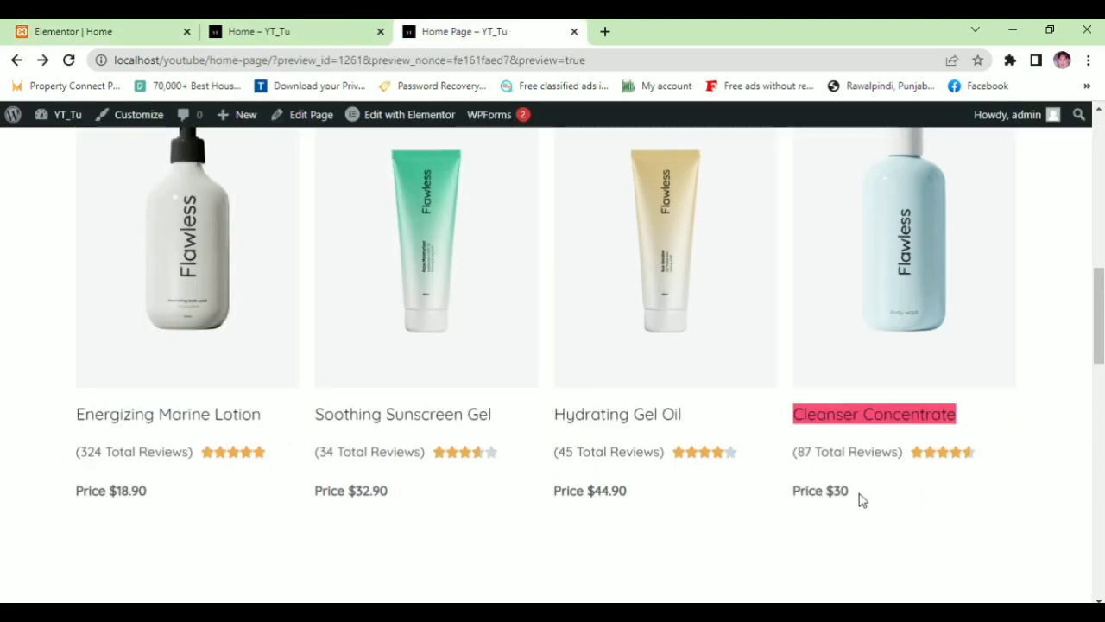
left_click(130, 29)
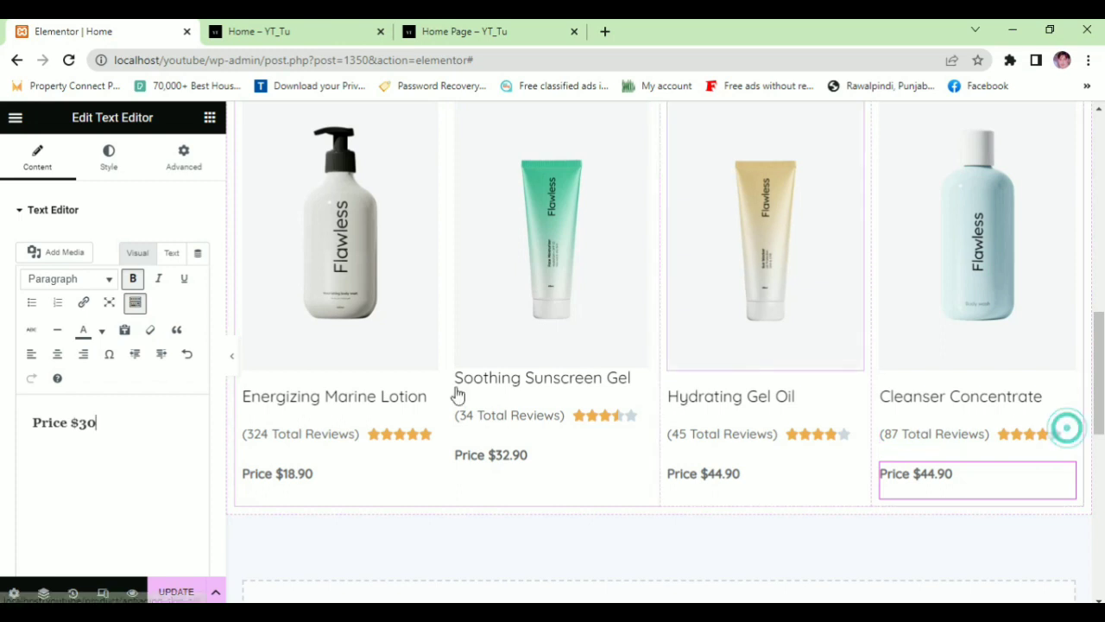
left_click(952, 432)
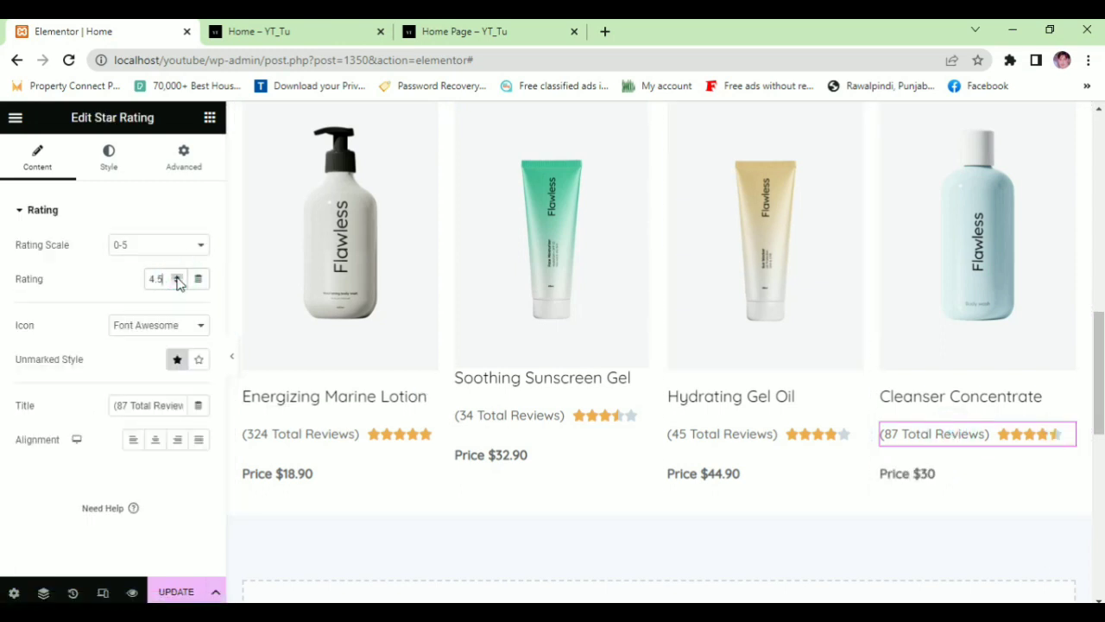
left_click(177, 592)
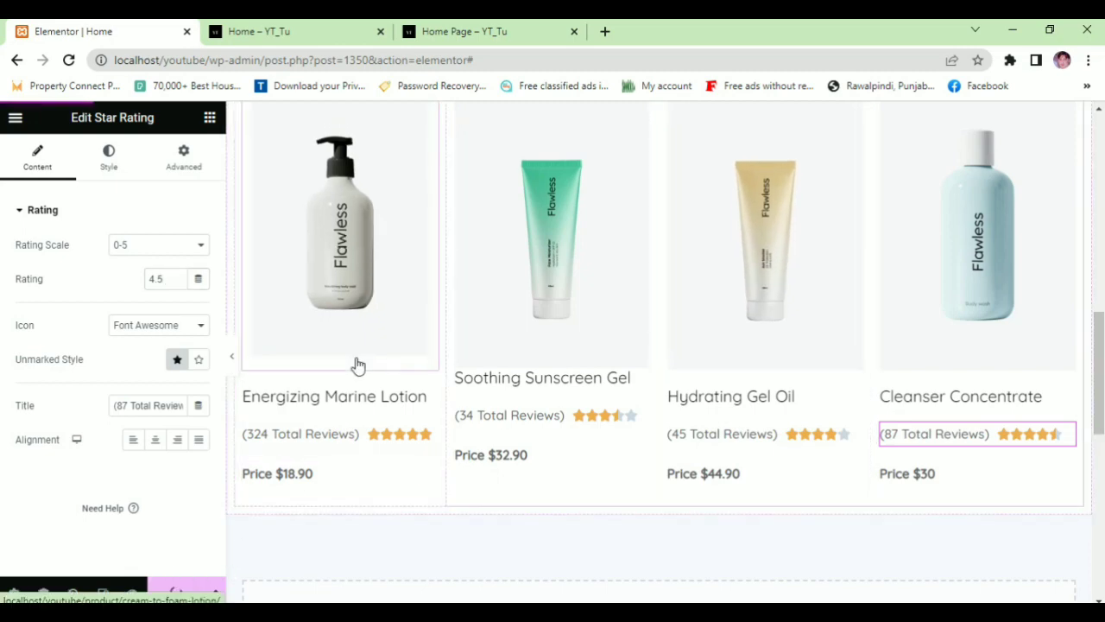
- Compare the product row in the draft's page preview with the reference home page
left_click(292, 28)
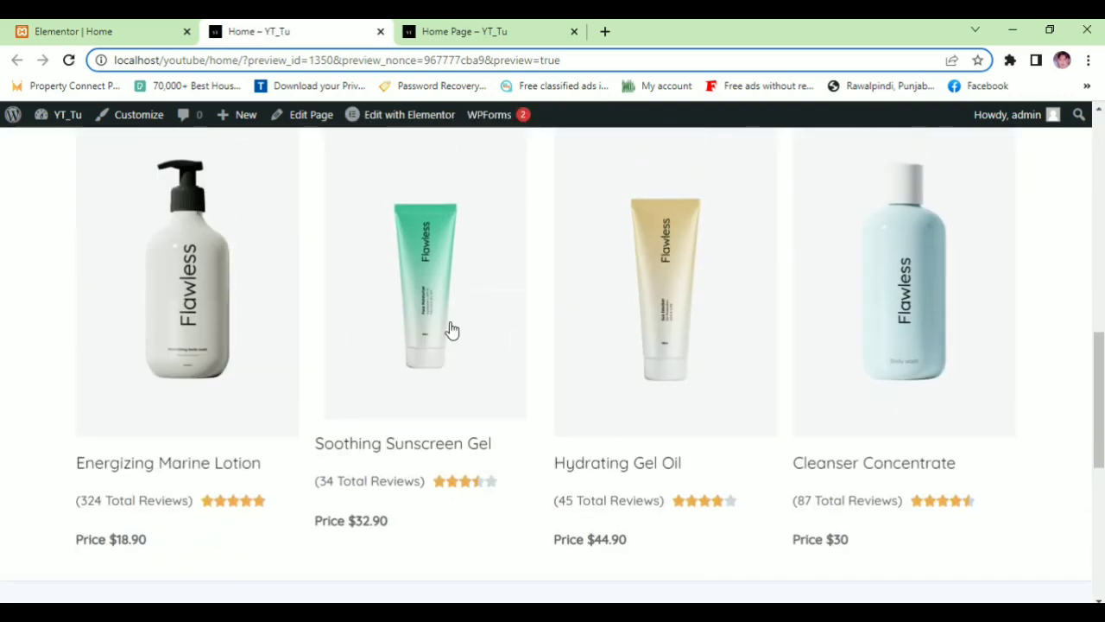
key("ctrl+Tab")
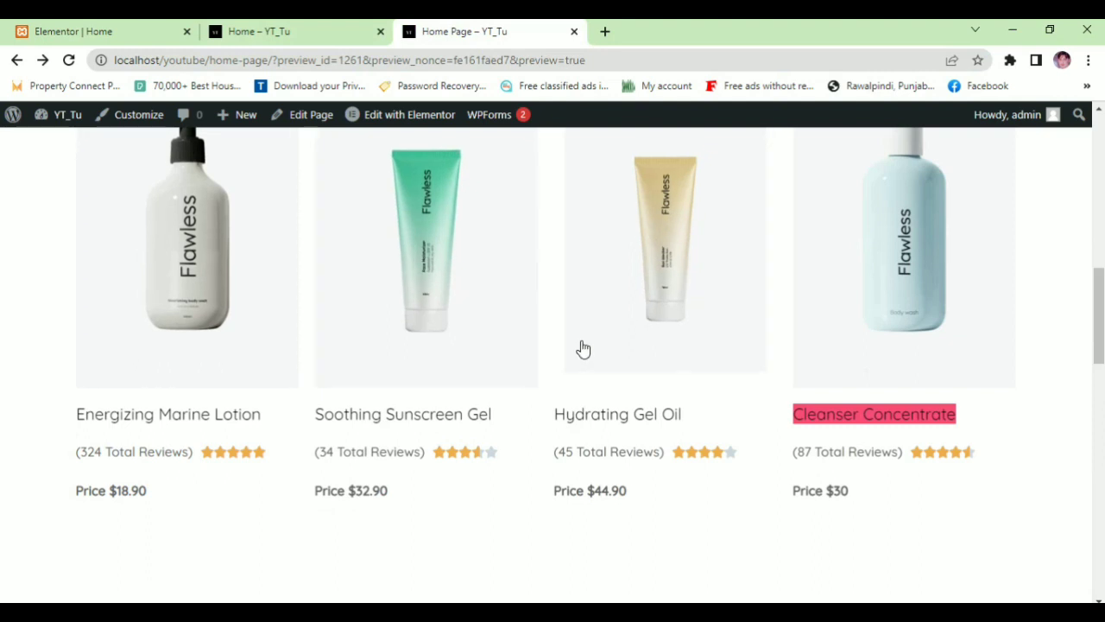
left_click(529, 527)
left_click(254, 31)
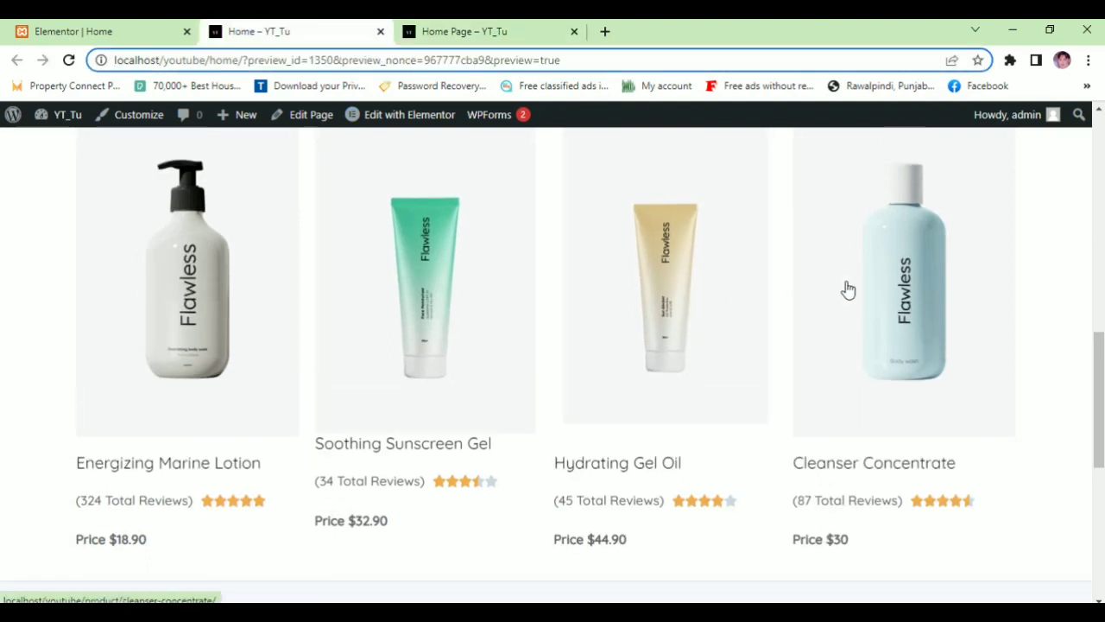
- Open the Cleanser Concentrate product from the preview, add three to the cart and go back
left_click(876, 272)
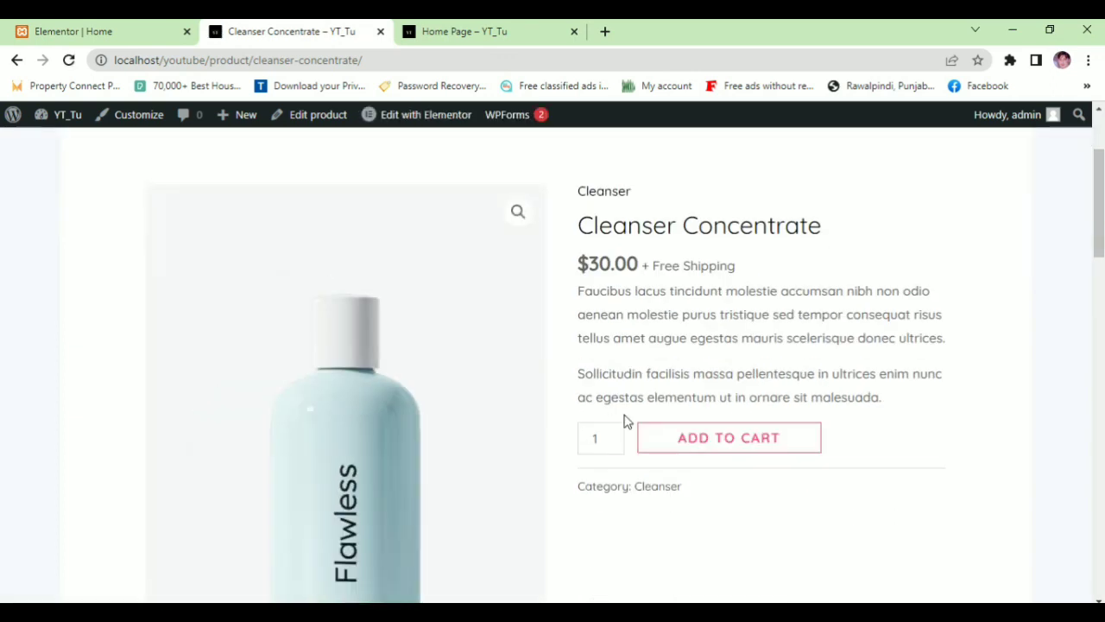
left_click(690, 437)
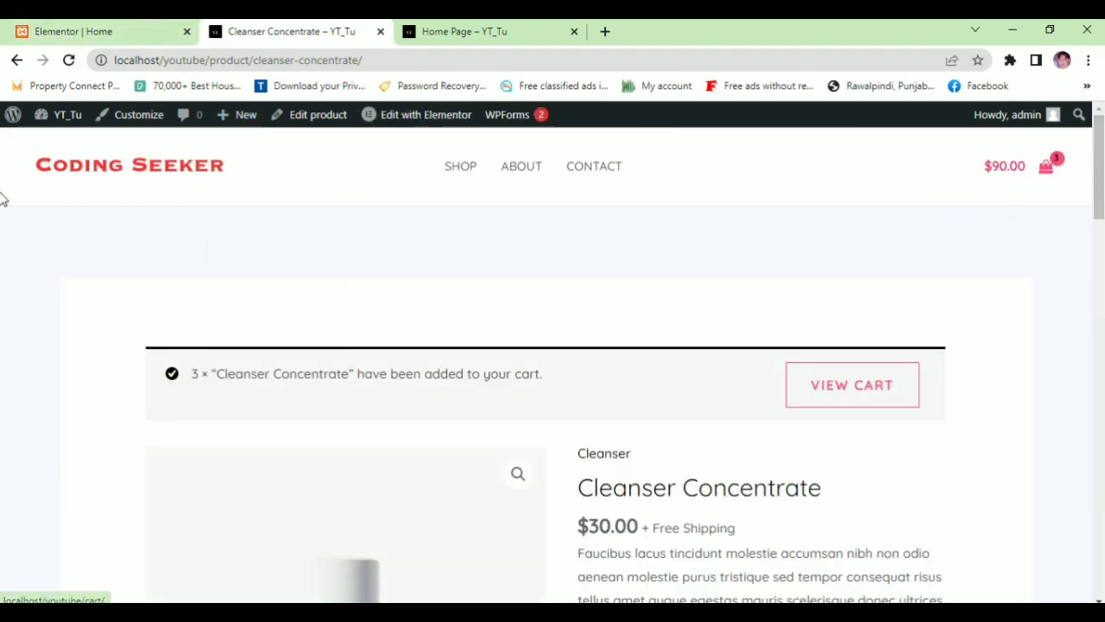
left_click(17, 62)
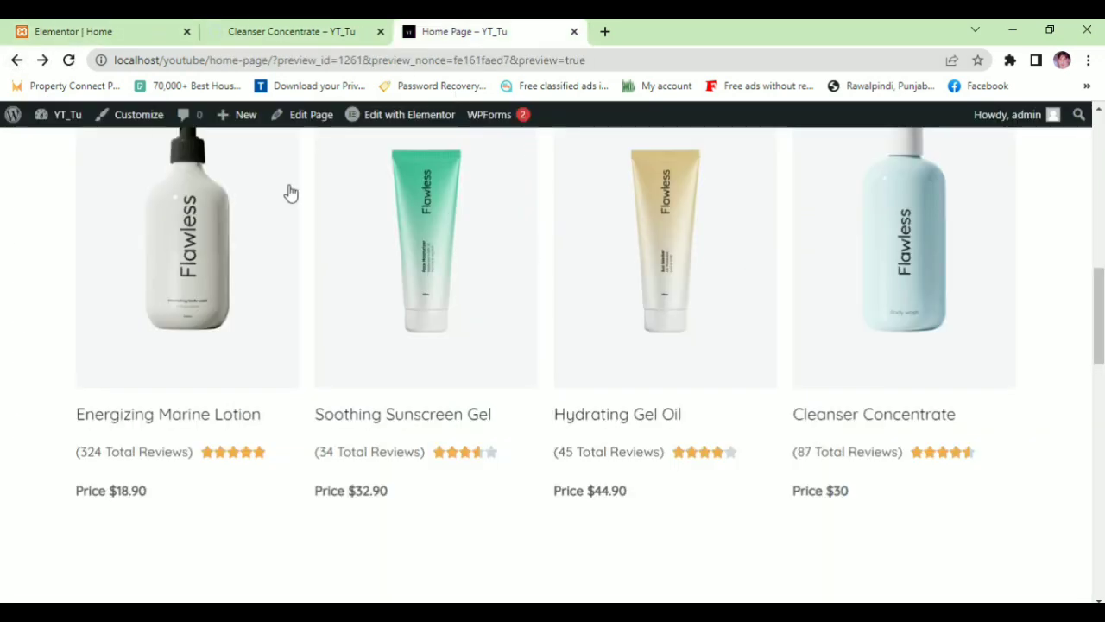
- Check the reference page's Beauty Flawless Skin section and add a one-column section with a Spacer below the draft's product row
scroll(288, 192, "down", 5)
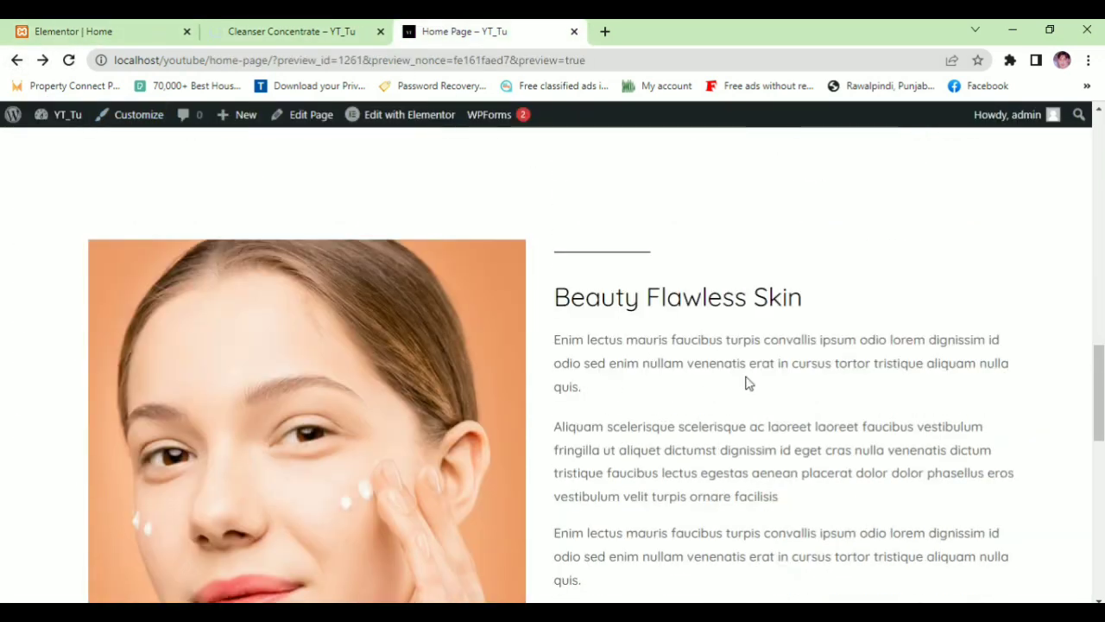
scroll(748, 384, "down", 1)
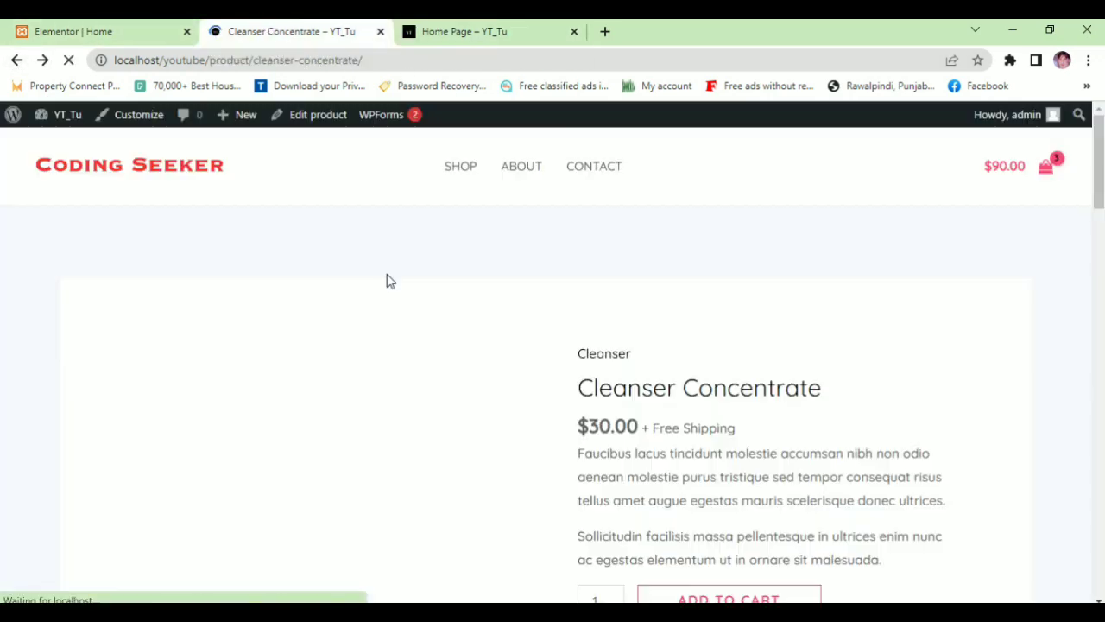
scroll(431, 320, "down", 4)
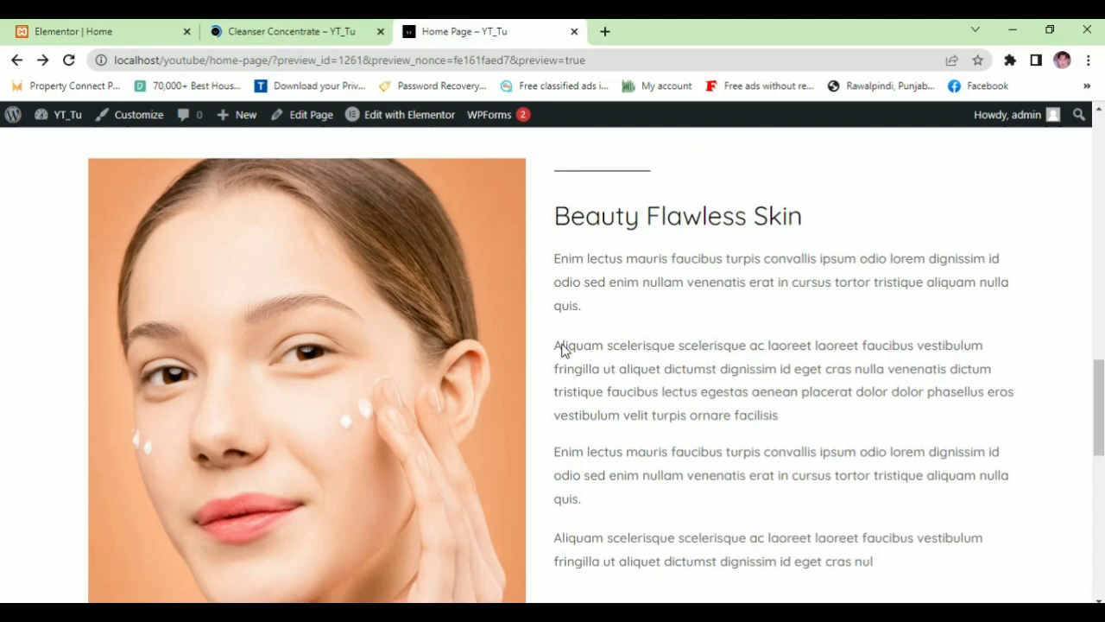
scroll(570, 371, "up", 3)
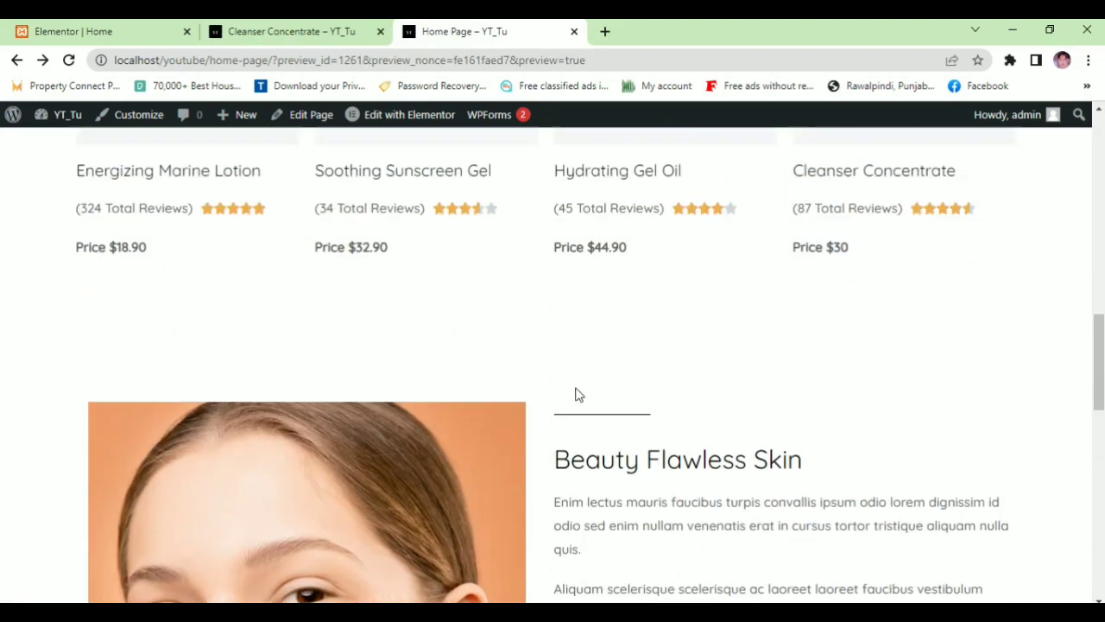
left_click(121, 31)
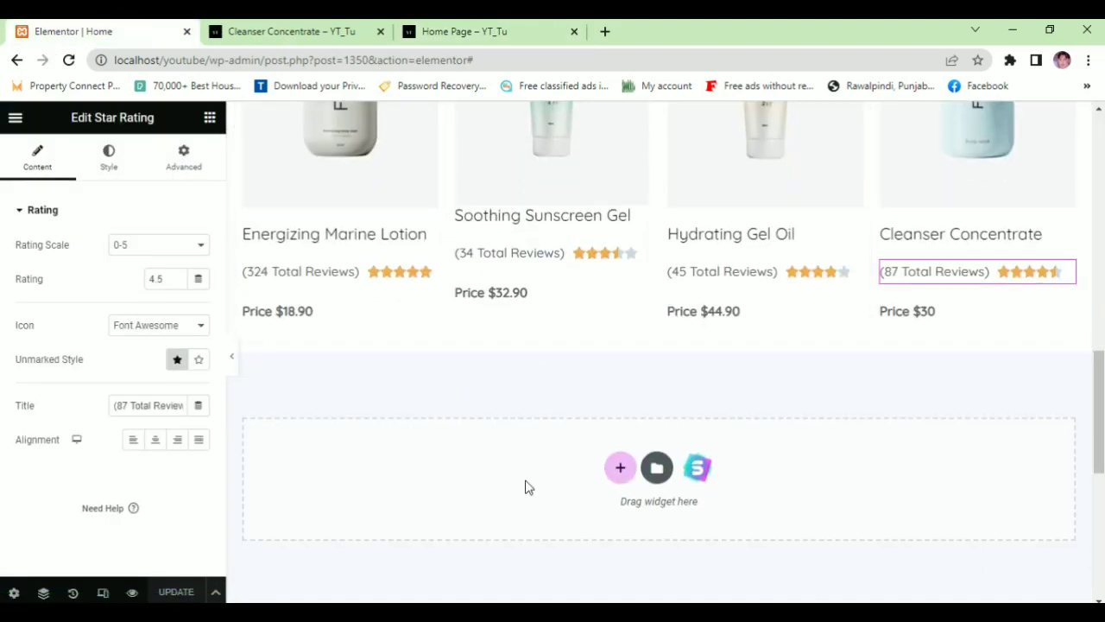
left_click(620, 468)
left_click(470, 503)
left_click(210, 117)
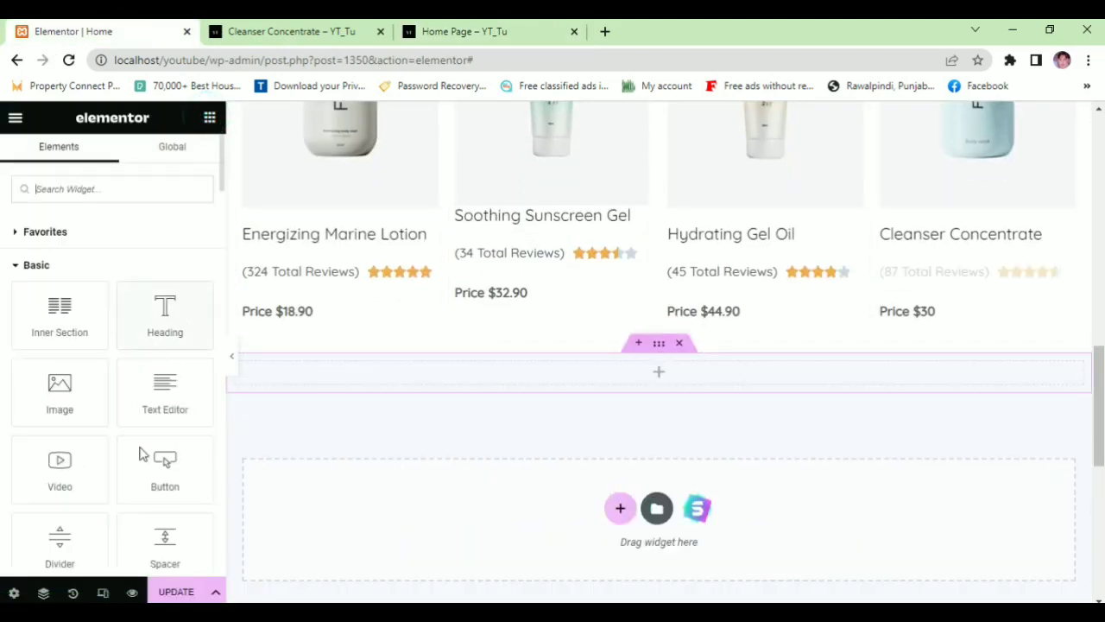
left_click_drag(239, 522, 496, 328)
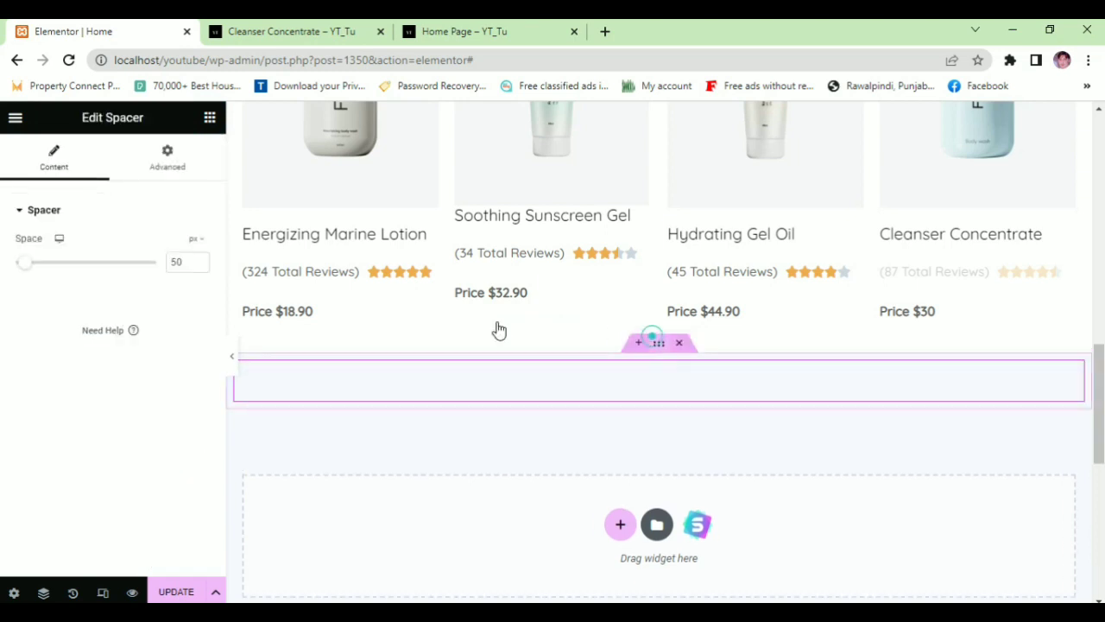
- Give the spacer section a classic background in white, #FFFFFF
left_click(183, 158)
left_click(106, 158)
left_click(133, 278)
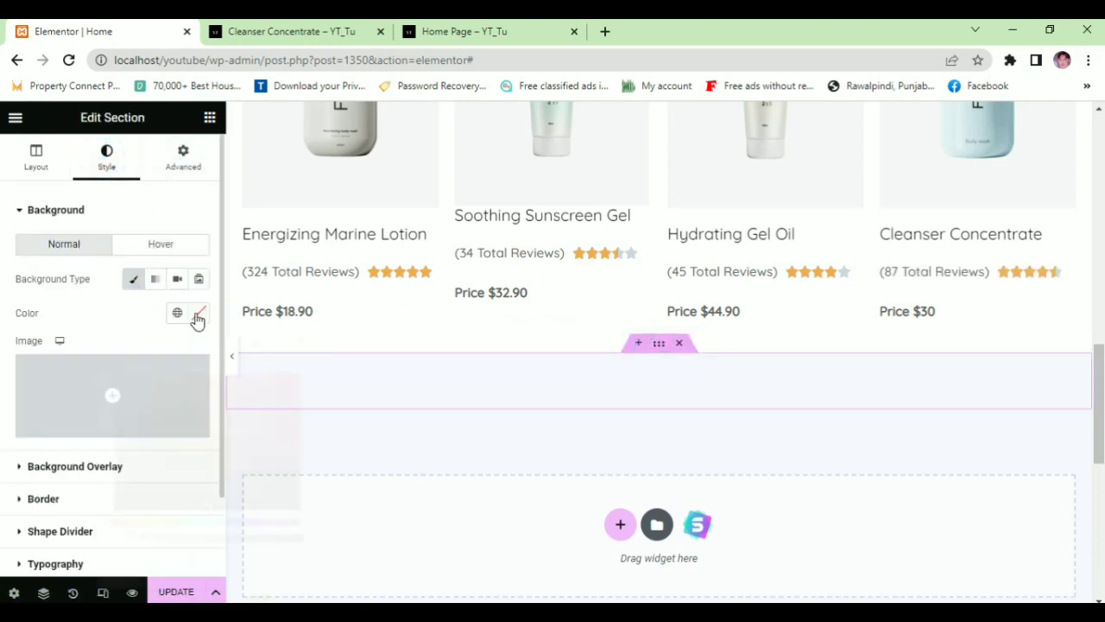
left_click(199, 313)
left_click_drag(62, 367, 58, 356)
- Add another one-column section below the spacer and place a two-column Inner Section inside it
left_click(622, 524)
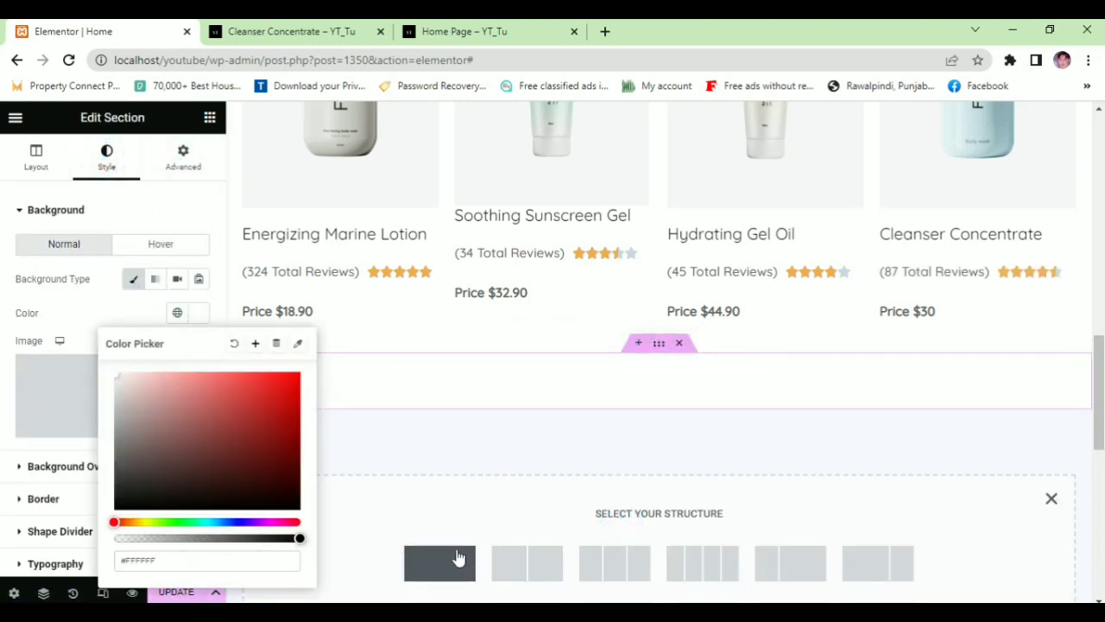
left_click(457, 558)
left_click(210, 117)
left_click_drag(60, 313, 654, 416)
- Set the background of the section holding the two-column Inner Section to classic white, #FFFFFF
left_click(658, 404)
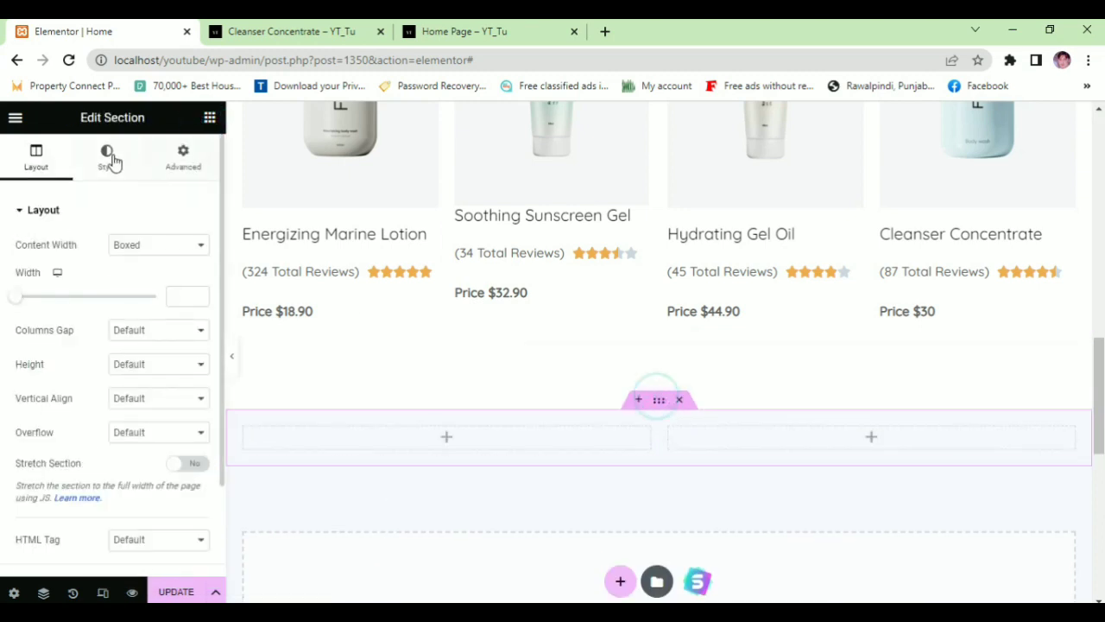
left_click(106, 155)
left_click(133, 278)
left_click(199, 313)
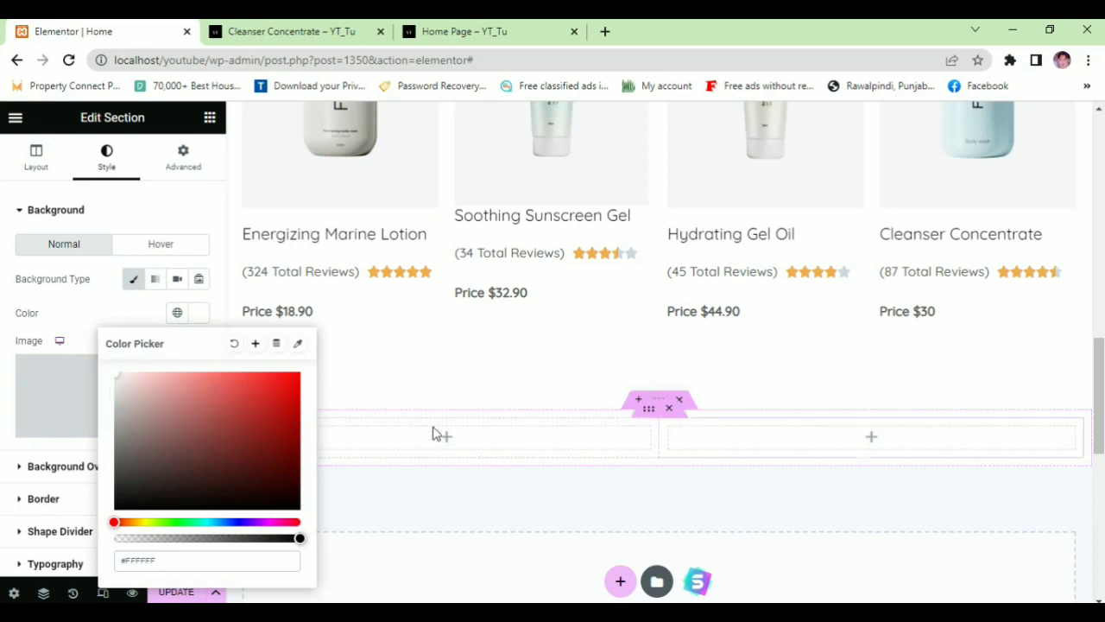
- Place an Image widget in the first column of the Inner Section and open its image chooser
left_click(433, 440)
left_click_drag(101, 388, 326, 451)
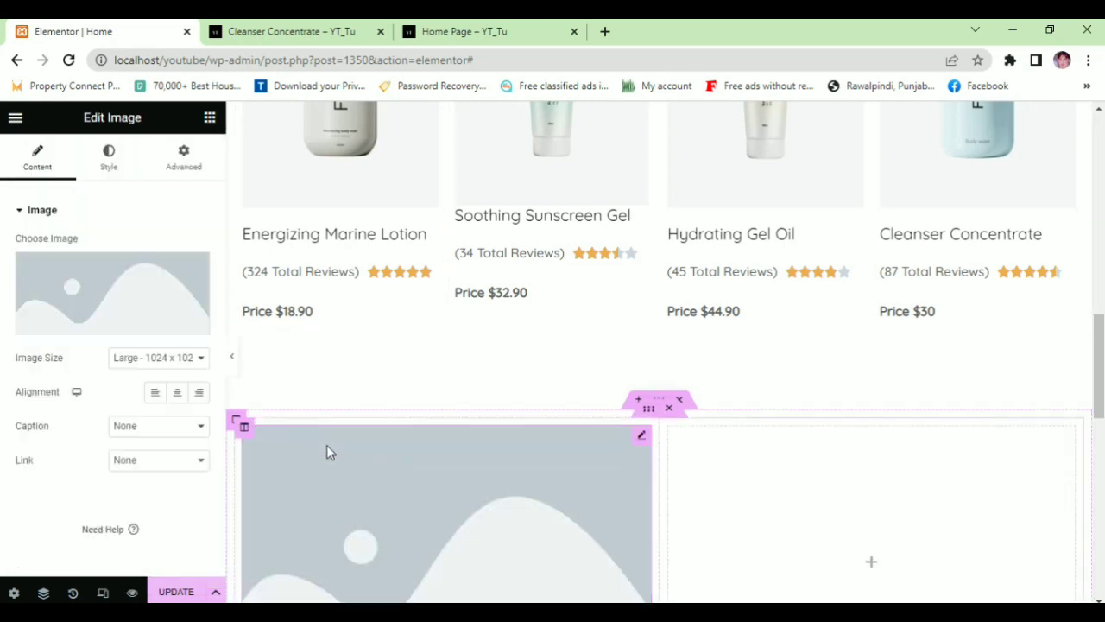
left_click(106, 306)
left_click(228, 181)
left_click(631, 385)
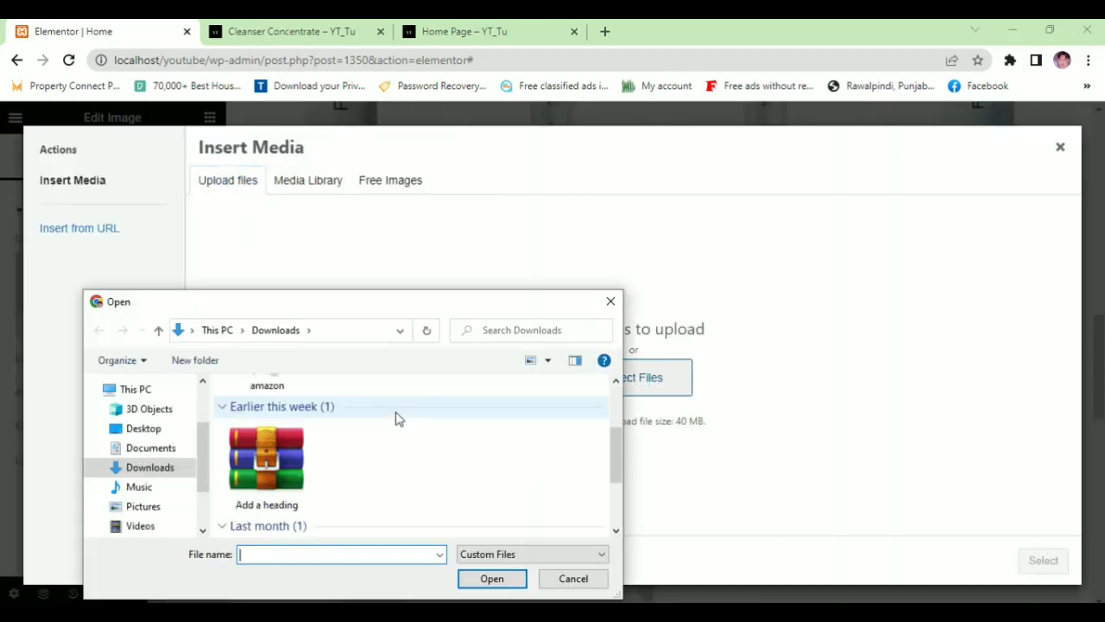
scroll(395, 419, "down", 3)
left_click(599, 304)
- Insert the media library photo of the woman applying cream against an orange background into the Image widget
left_click(317, 180)
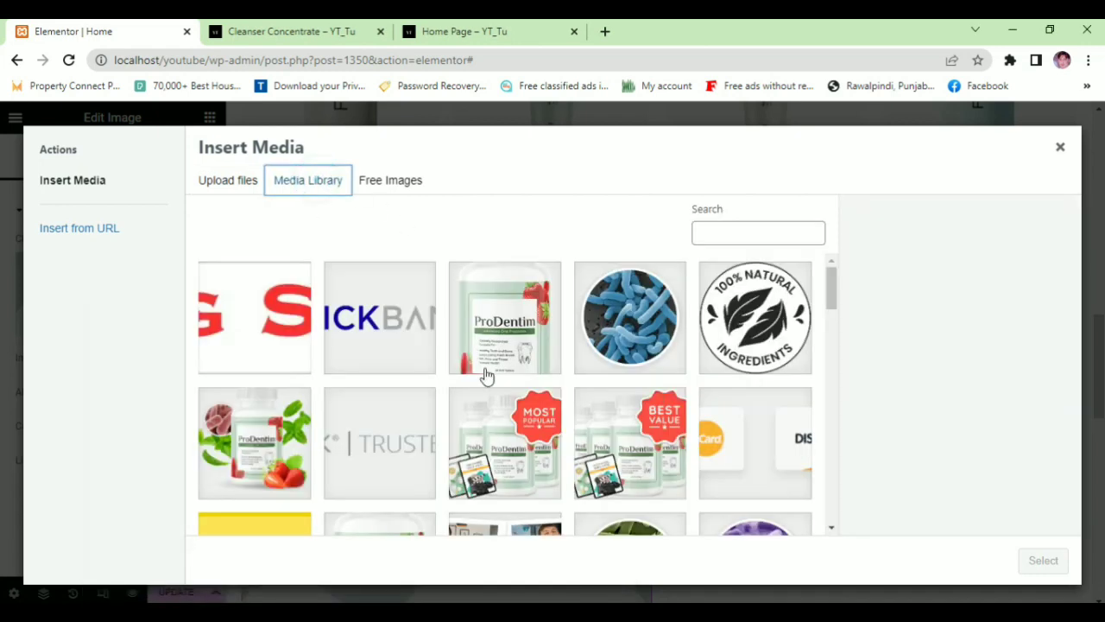
scroll(492, 384, "down", 10)
scroll(507, 396, "down", 3)
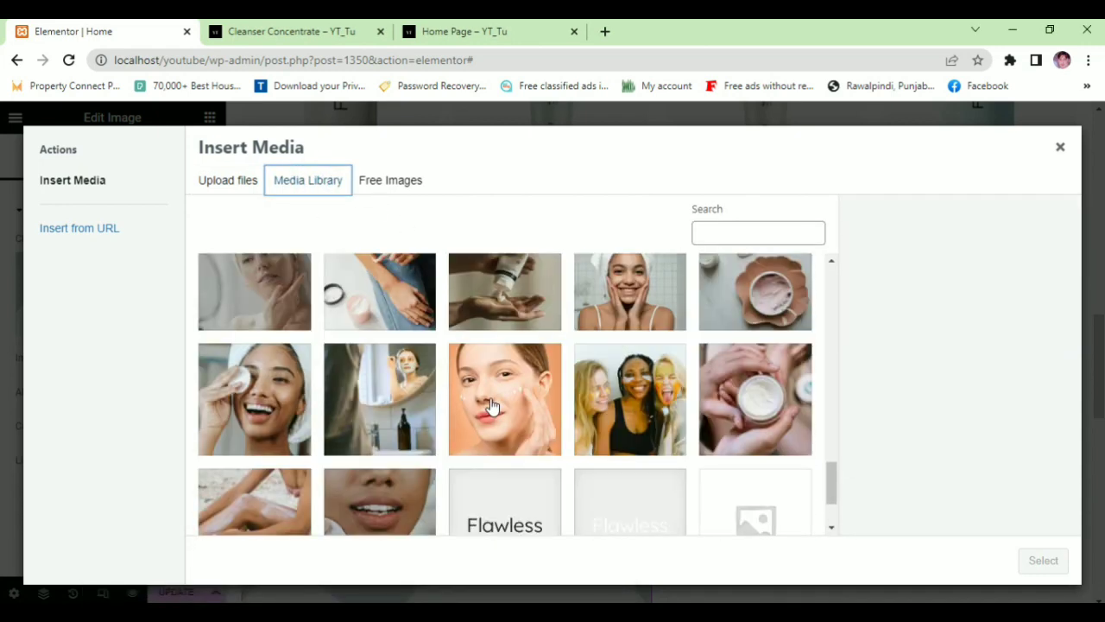
left_click(507, 396)
left_click(1043, 561)
- Set the portrait image's size to Medium Large - 768 x 0
left_click(138, 361)
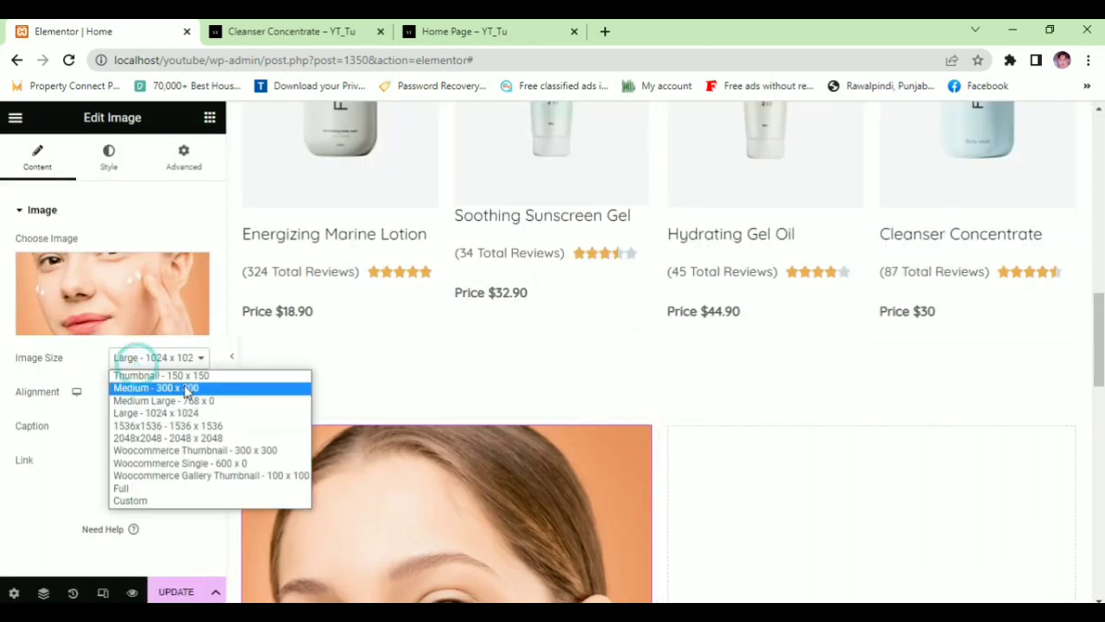
left_click(168, 400)
scroll(469, 383, "down", 2)
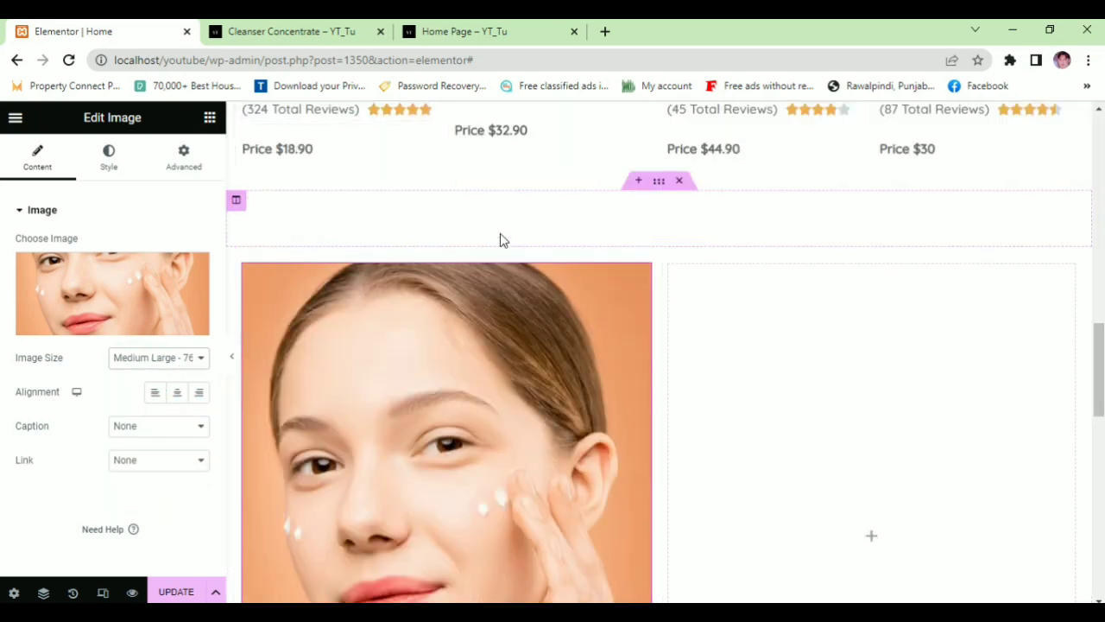
- Add a Divider widget to the empty second column and set its width to 27%
left_click(207, 149)
left_click(209, 117)
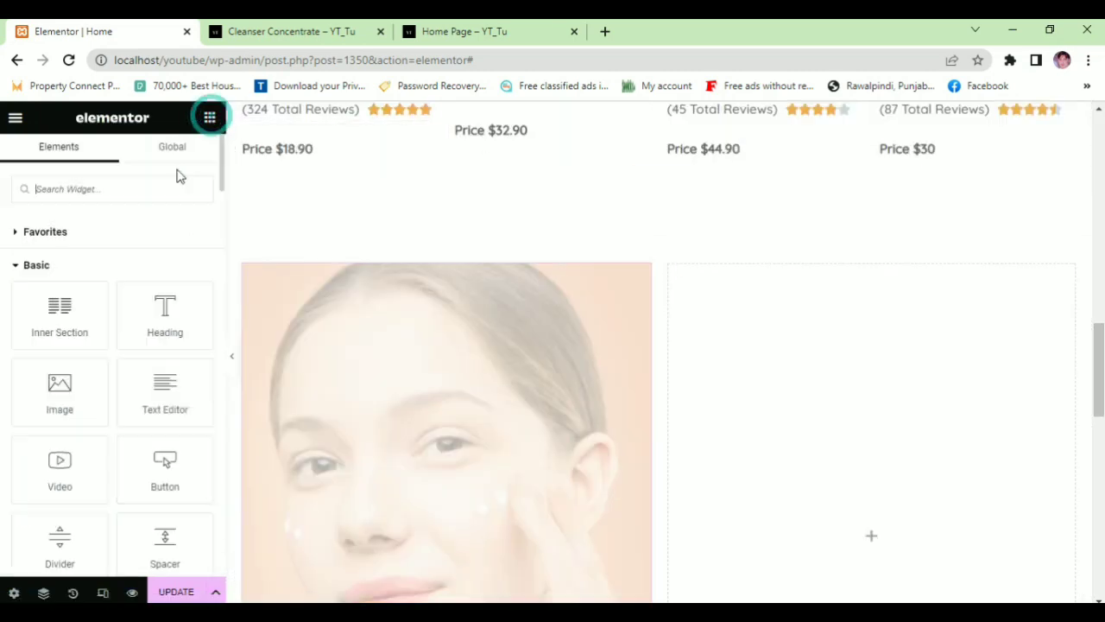
left_click_drag(62, 540, 780, 286)
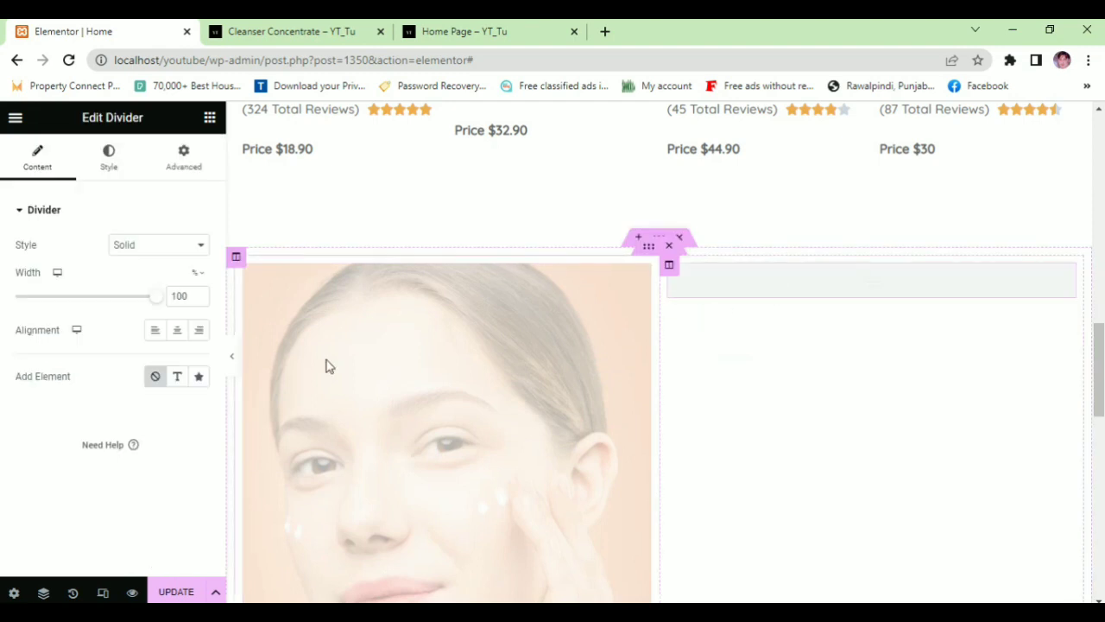
left_click(127, 298)
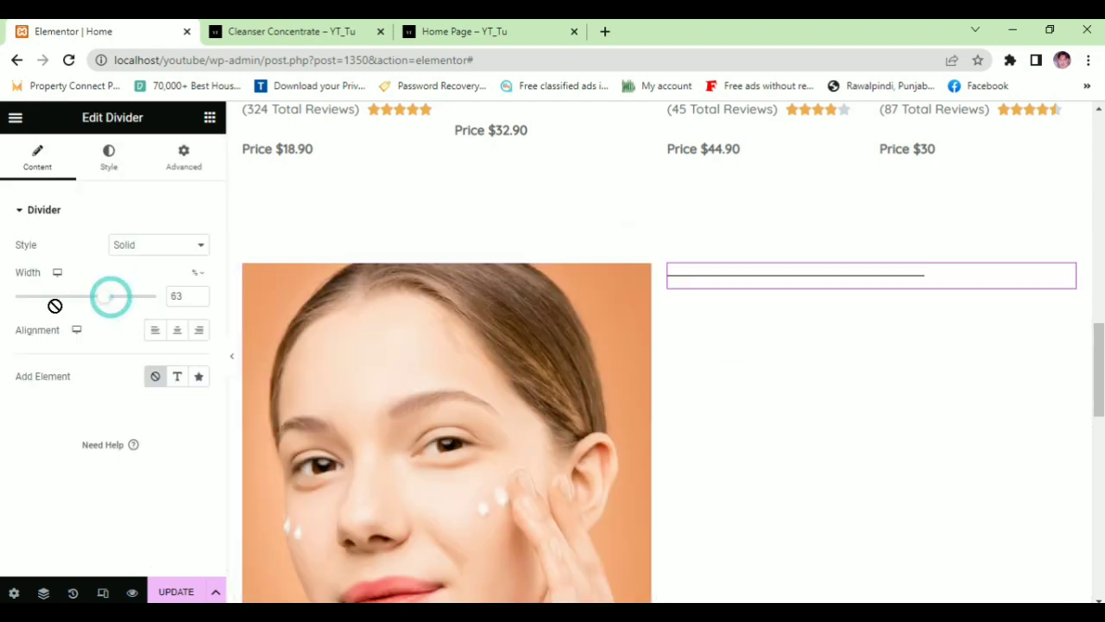
- Copy the heading text "Beauty Flawless Skin" from the finished Home Page and return to the Elementor editor
left_click(493, 28)
left_click_drag(817, 452, 529, 458)
key("ctrl+c")
left_click(112, 31)
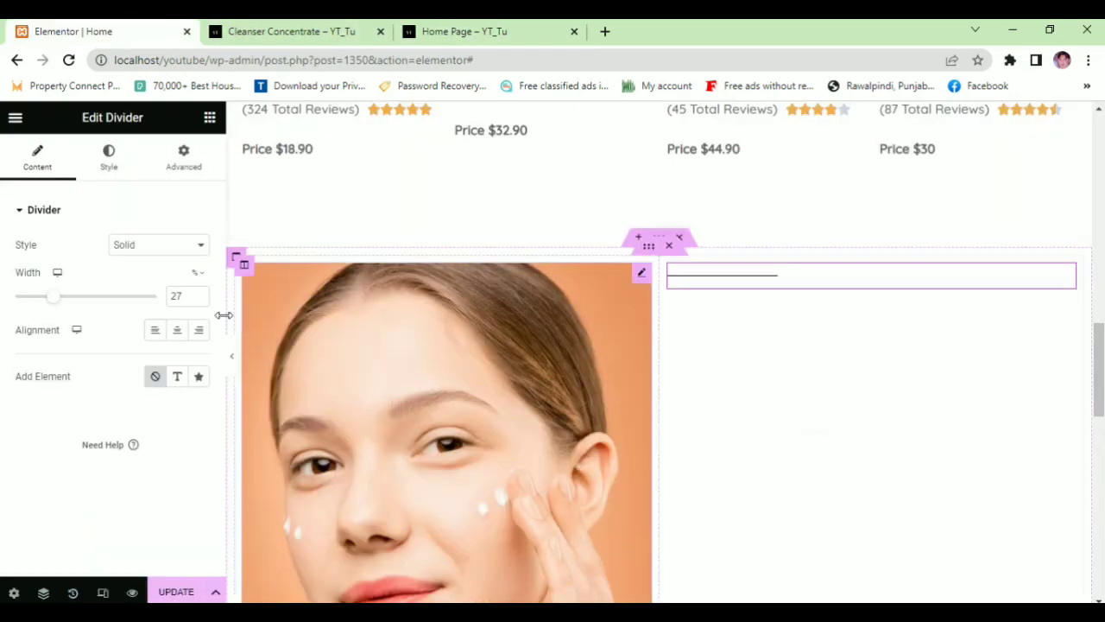
- Place a Heading widget below the divider, title it "Beauty Flawless Skin" and set its HTML tag to H3
left_click(210, 117)
left_click_drag(163, 328, 792, 380)
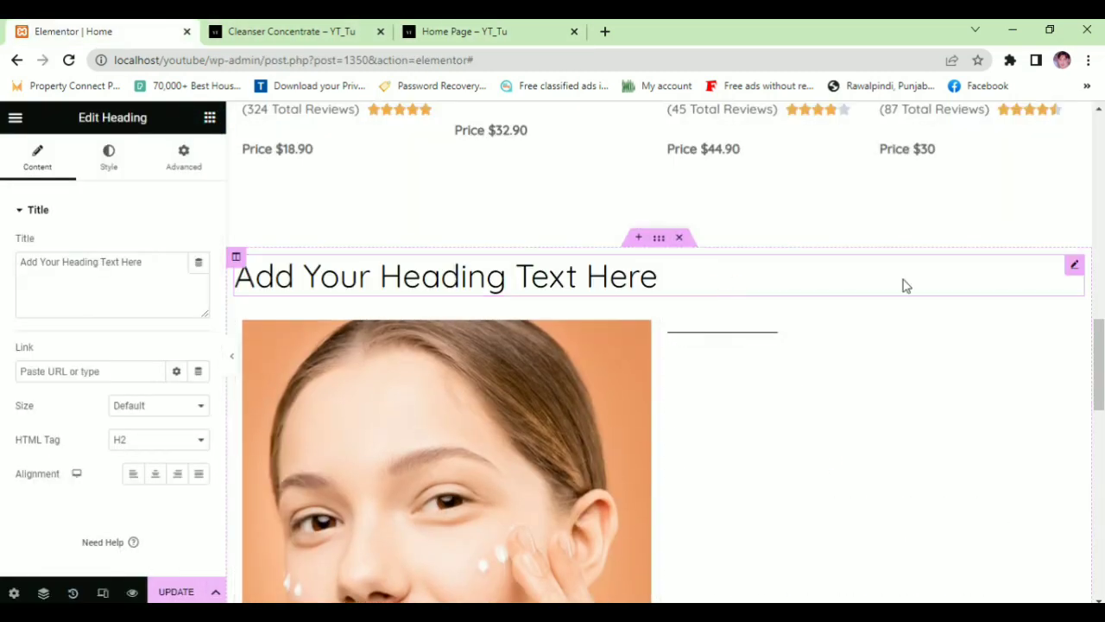
left_click_drag(1073, 265, 872, 341)
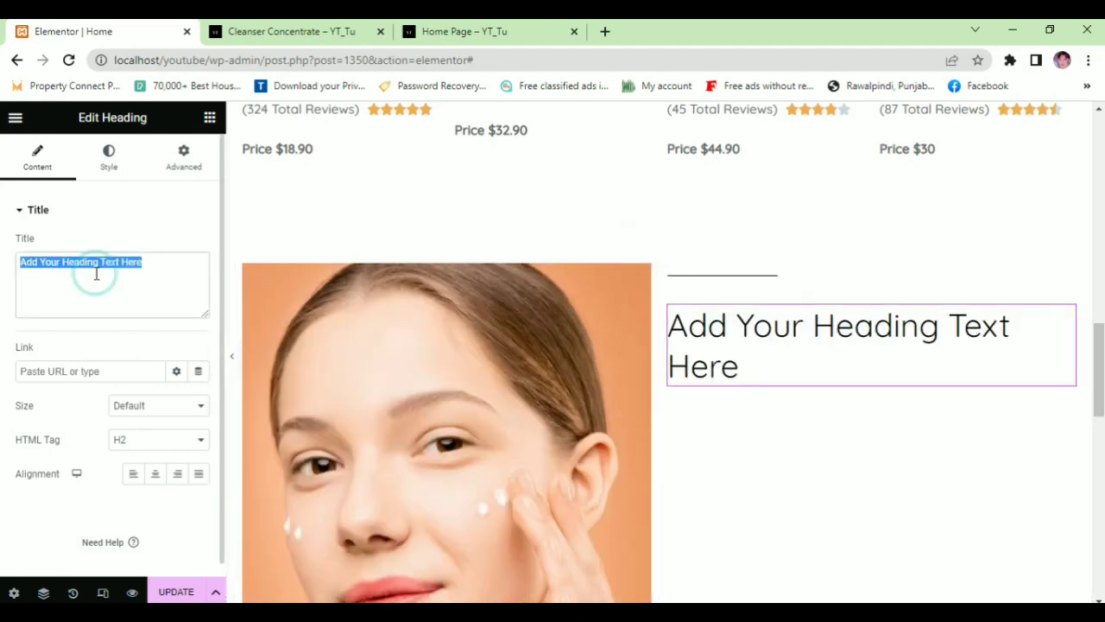
key("ctrl+v")
left_click(158, 440)
left_click(121, 481)
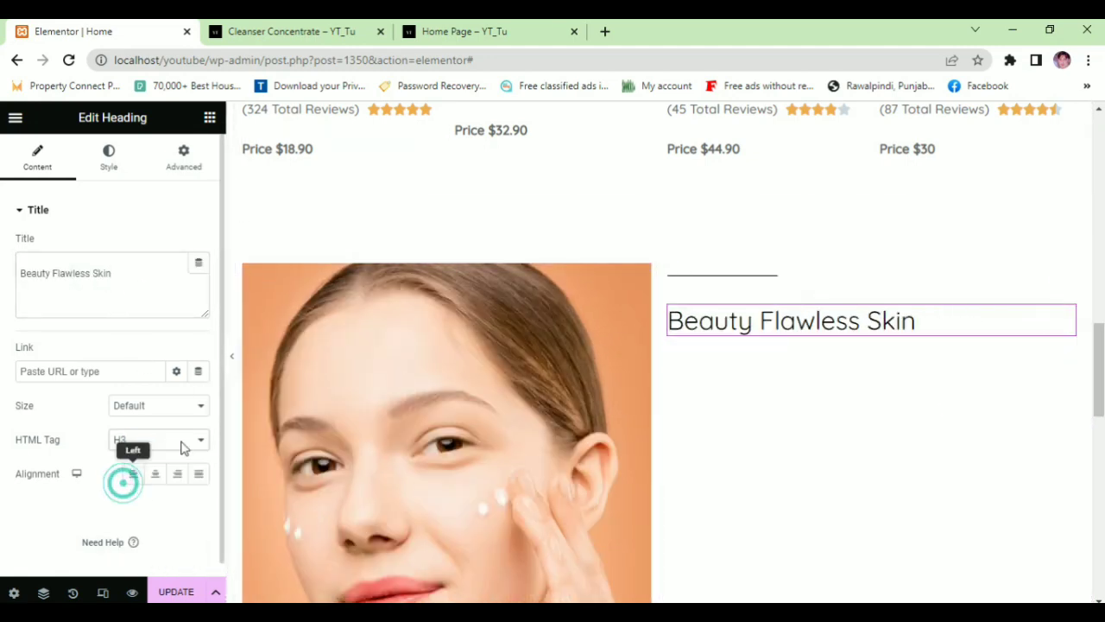
- Copy the four paragraphs under Beauty Flawless Skin from the finished Home Page and return to the Elementor editor
left_click(465, 31)
scroll(750, 446, "down", 3)
scroll(749, 446, "down", 1)
left_click_drag(884, 506, 554, 190)
key("ctrl+c")
left_click(155, 31)
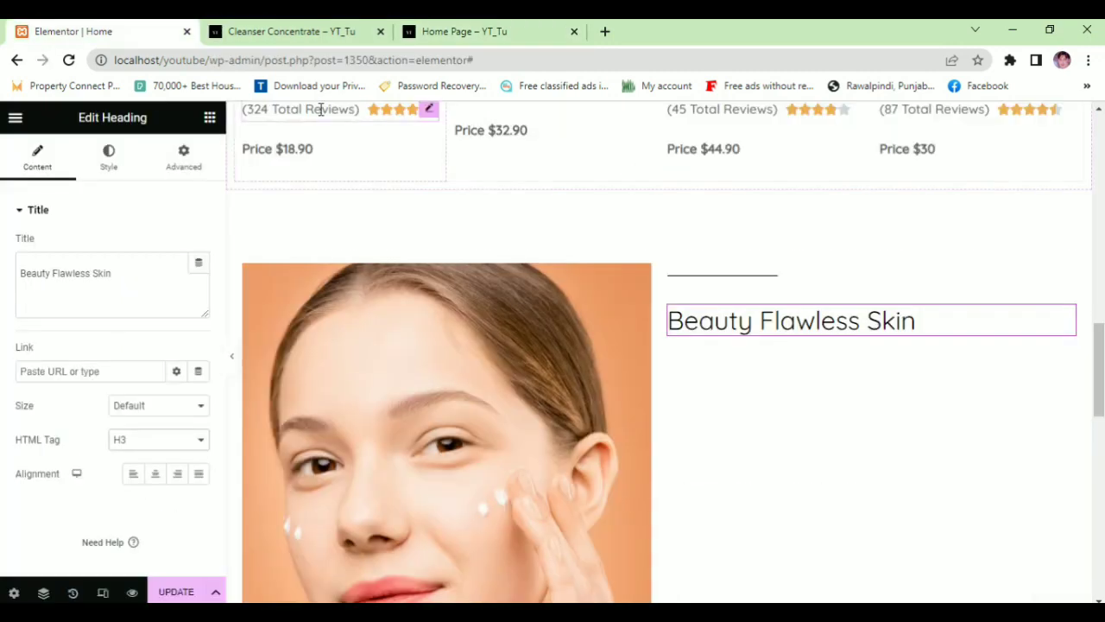
- Add a Text Editor widget below the Beauty Flawless Skin heading and replace its placeholder with the copied paragraphs
left_click(209, 116)
left_click_drag(155, 396, 787, 336)
left_click(118, 463)
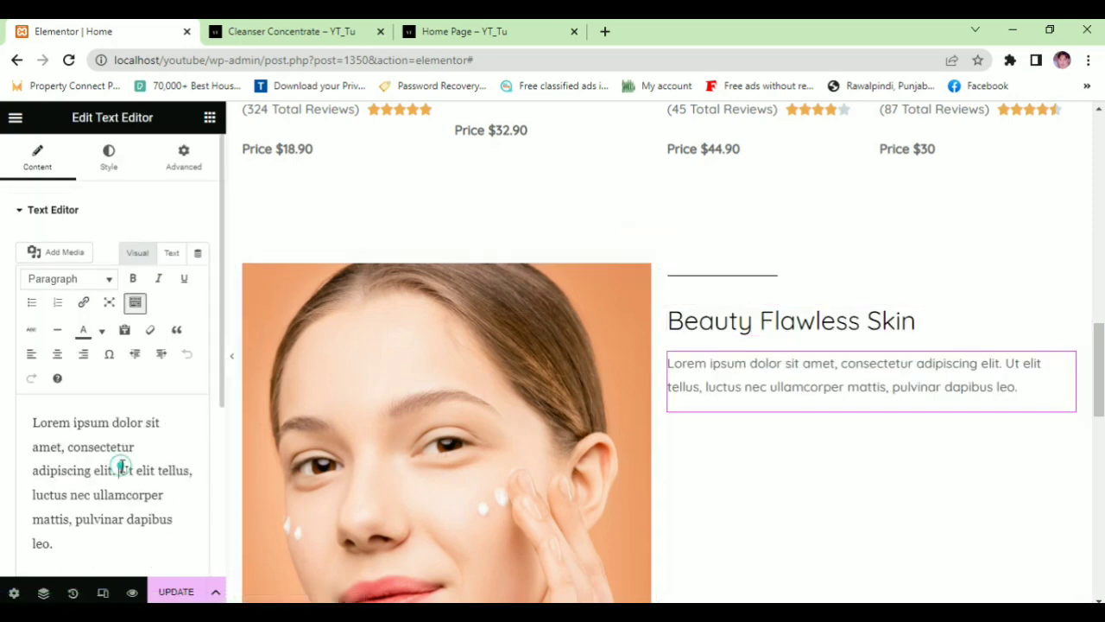
key("ctrl+a")
key("ctrl+v")
scroll(703, 433, "down", 2)
scroll(704, 433, "down", 1)
- Add a Button widget below the paragraphs and label it "Read More" as on the finished Home Page
left_click(209, 117)
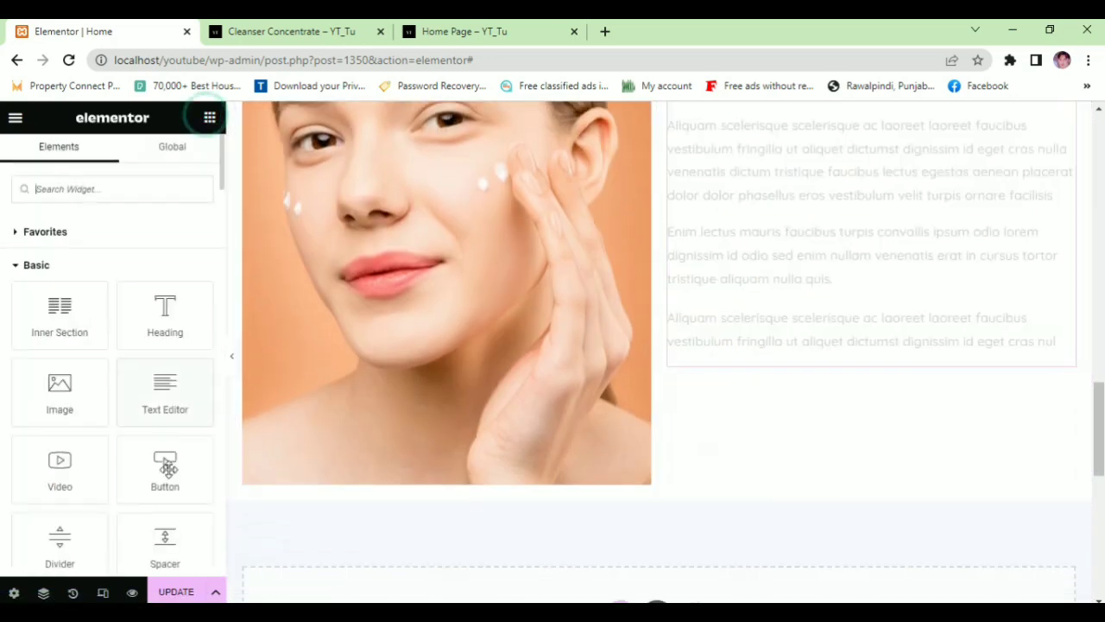
left_click_drag(159, 488, 790, 365)
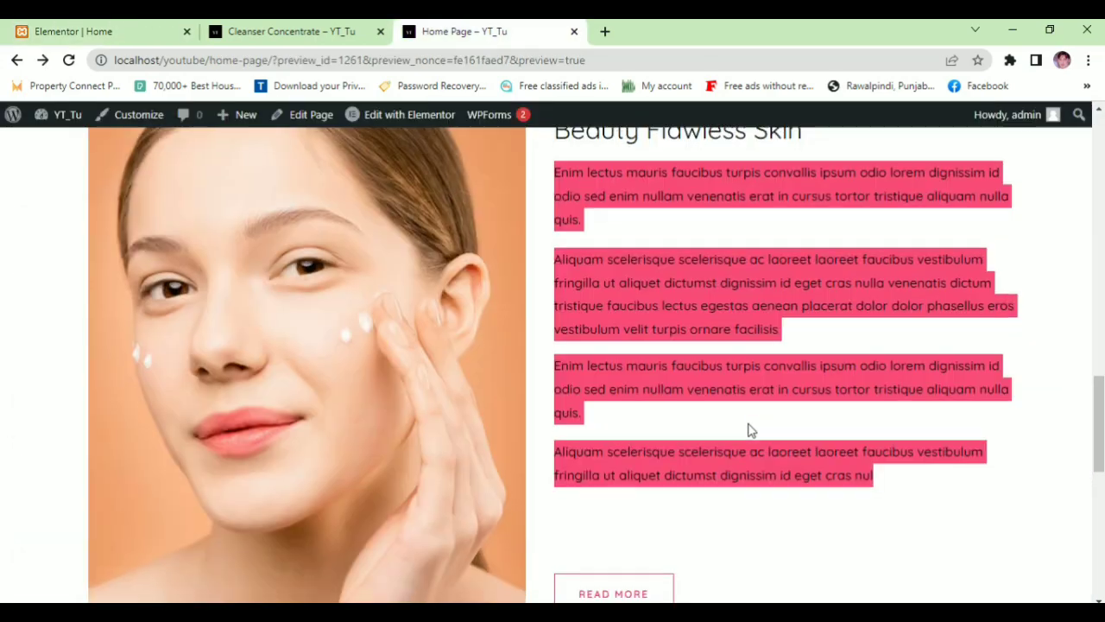
scroll(605, 375, "down", 3)
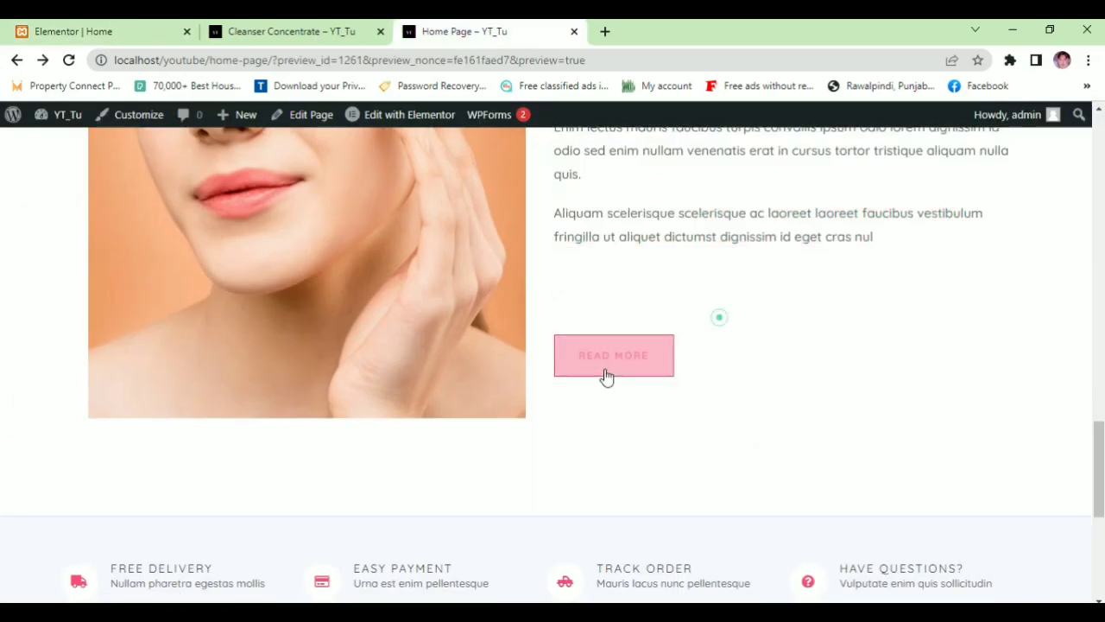
left_click(269, 27)
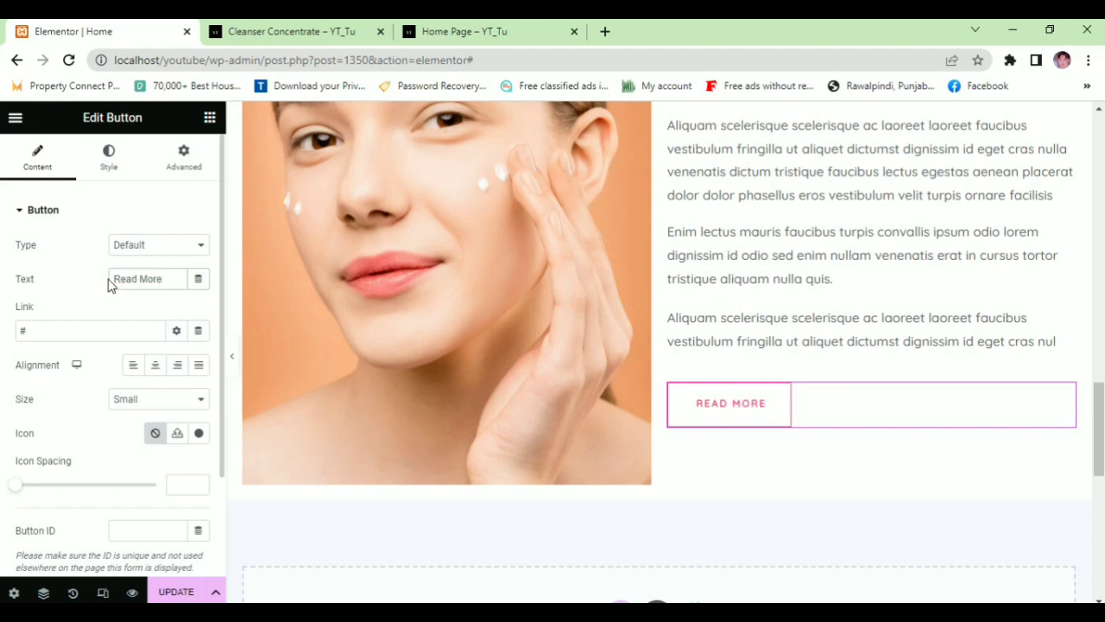
left_click(465, 31)
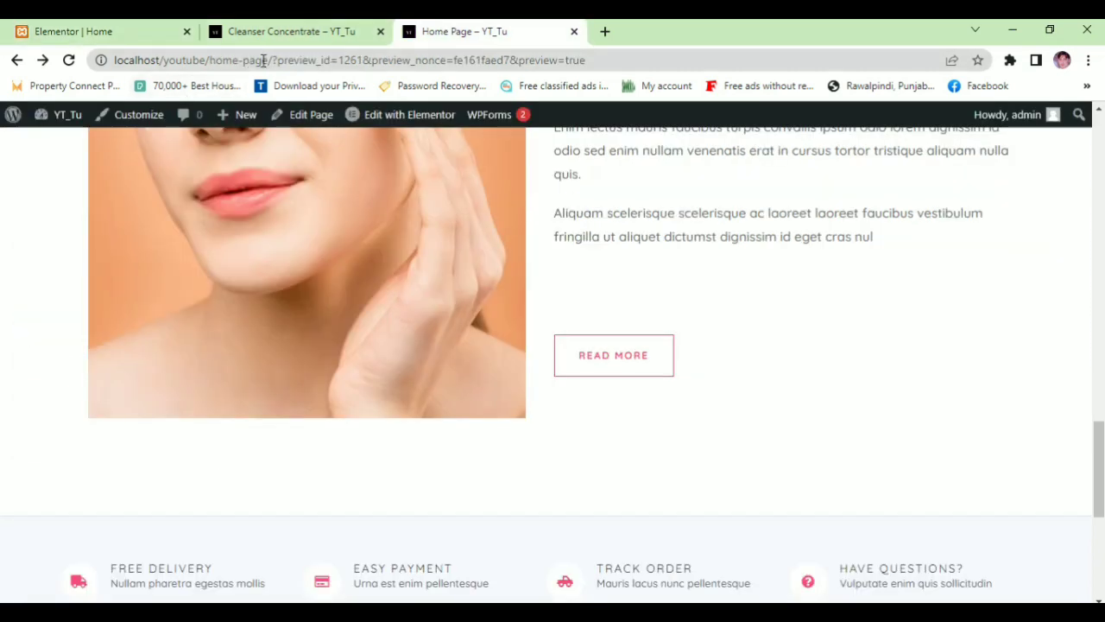
left_click_drag(208, 60, 109, 60)
key("ctrl+c")
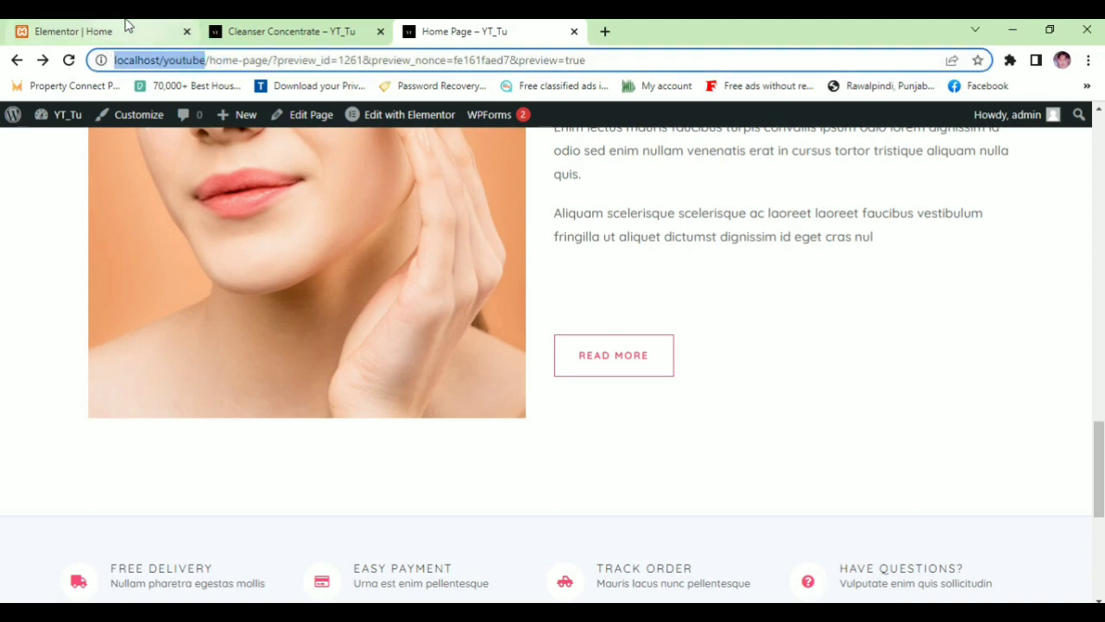
left_click(73, 32)
left_click(59, 337)
key("ctrl+v")
left_click(294, 26)
left_click(458, 31)
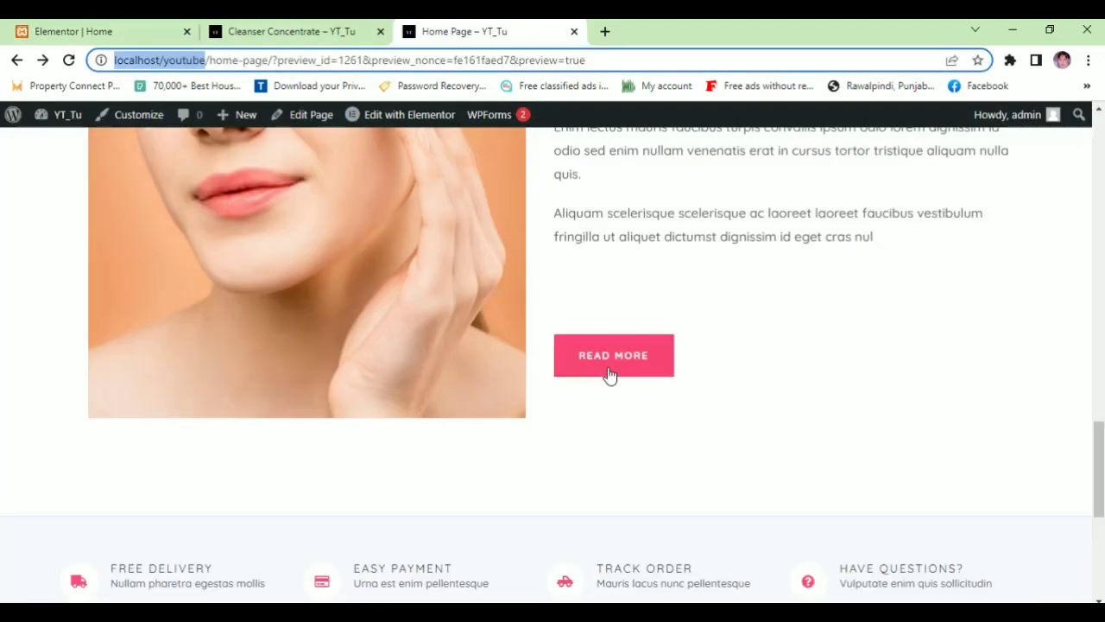
key("F5")
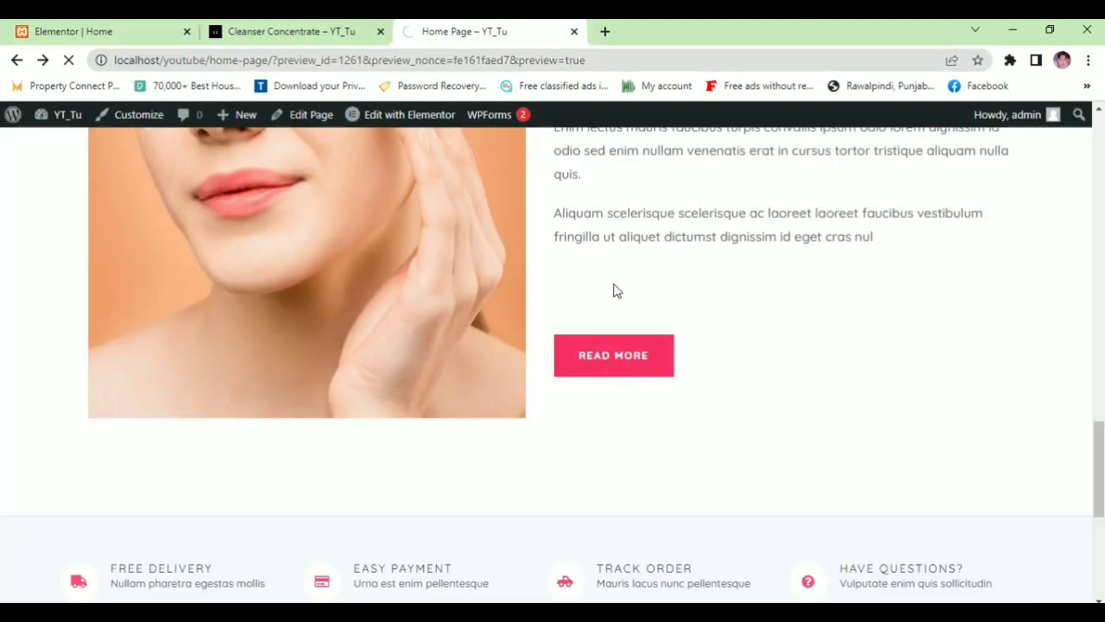
left_click(274, 60)
left_click(73, 31)
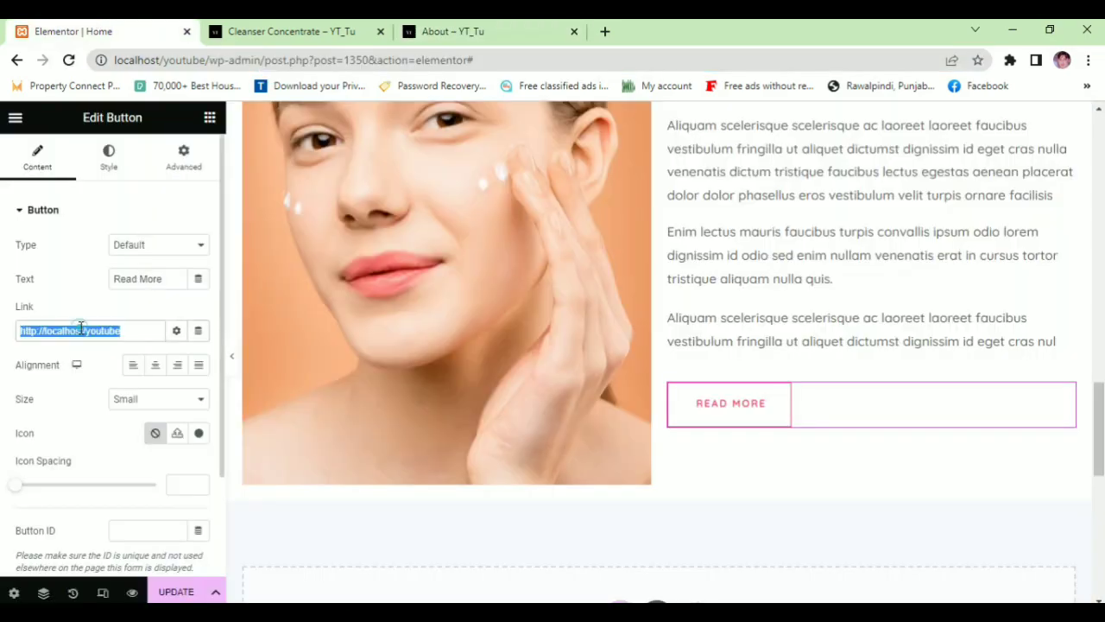
key("ctrl+s")
- Return the preview tab to the new home page and examine its product row and the section below
scroll(442, 433, "up", 10)
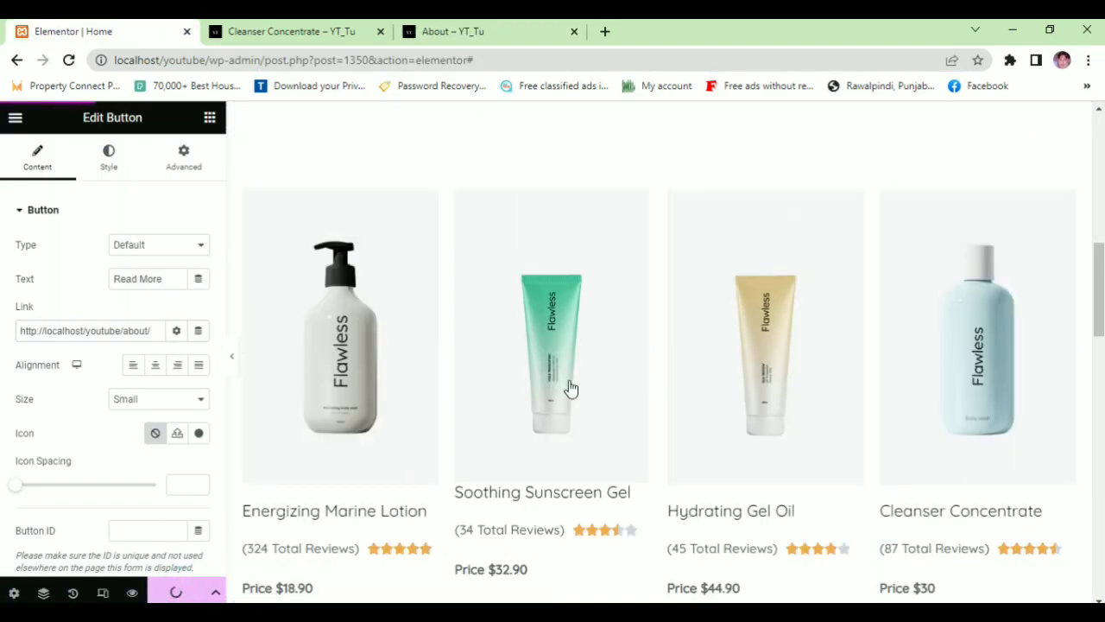
scroll(571, 368, "down", 3)
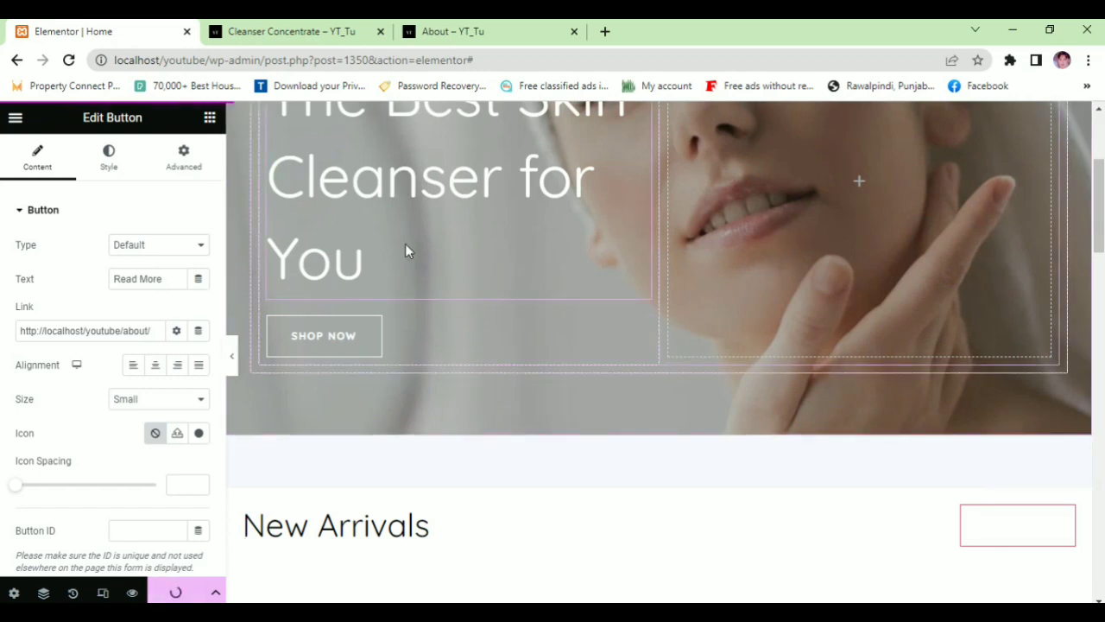
key("ctrl+Tab")
scroll(434, 251, "up", 5)
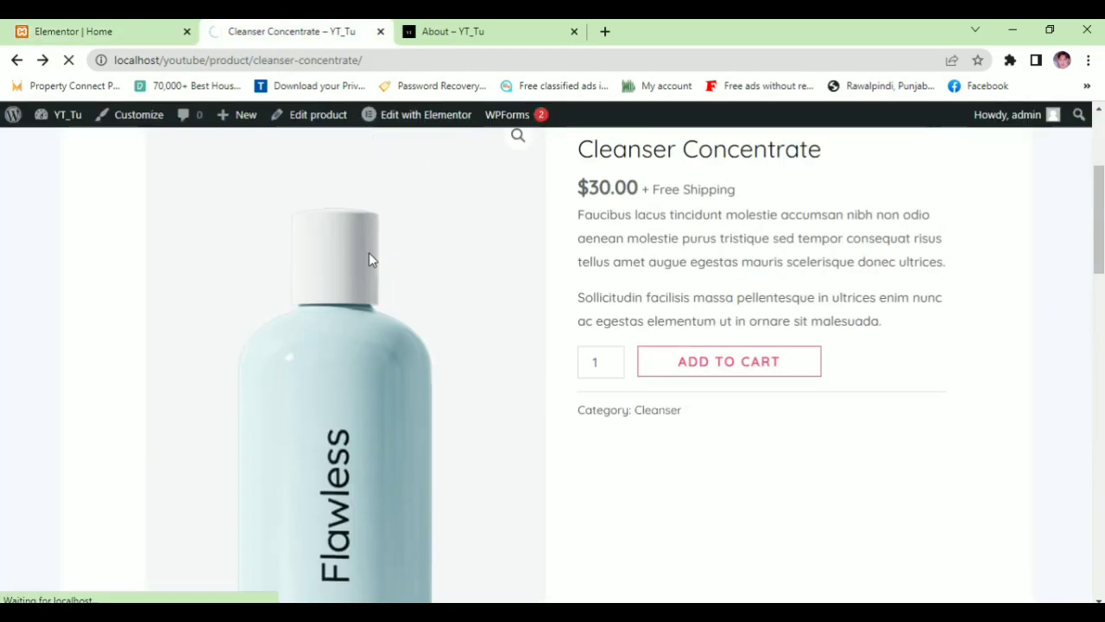
left_click(17, 60)
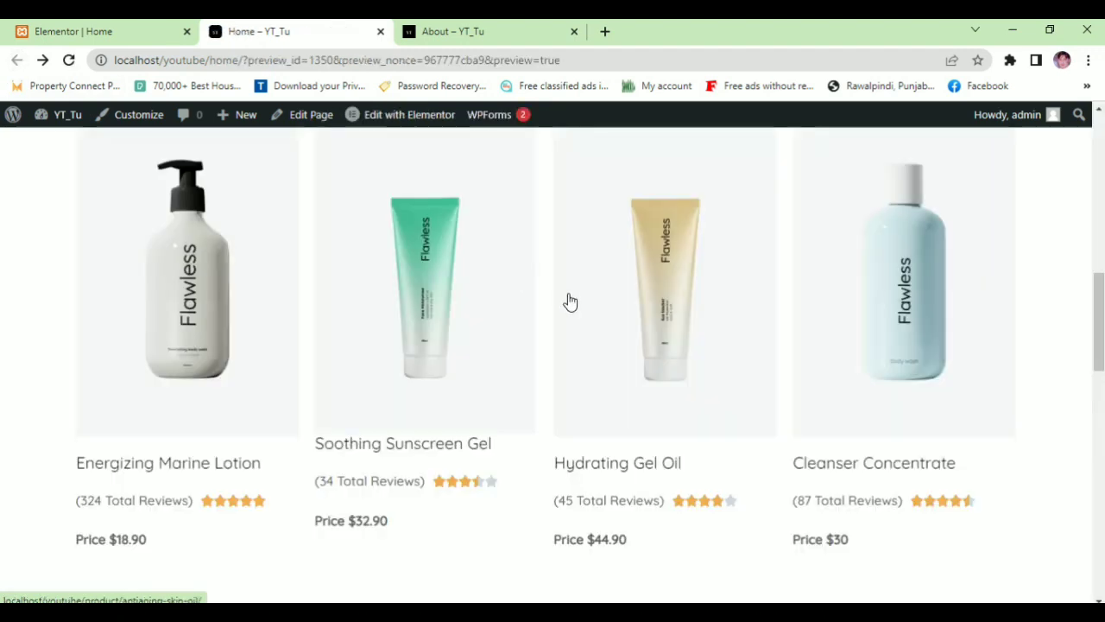
scroll(230, 353, "down", 6)
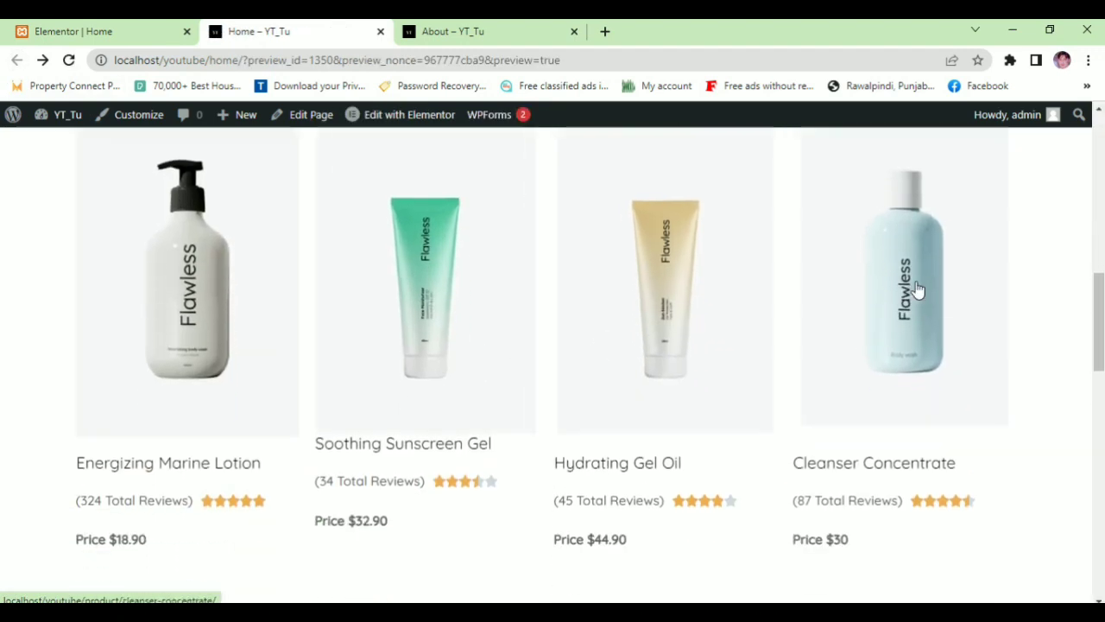
- Test the Read More button's link in the preview, go back to the home page and review its sections
left_click(618, 560)
scroll(745, 309, "up", 7)
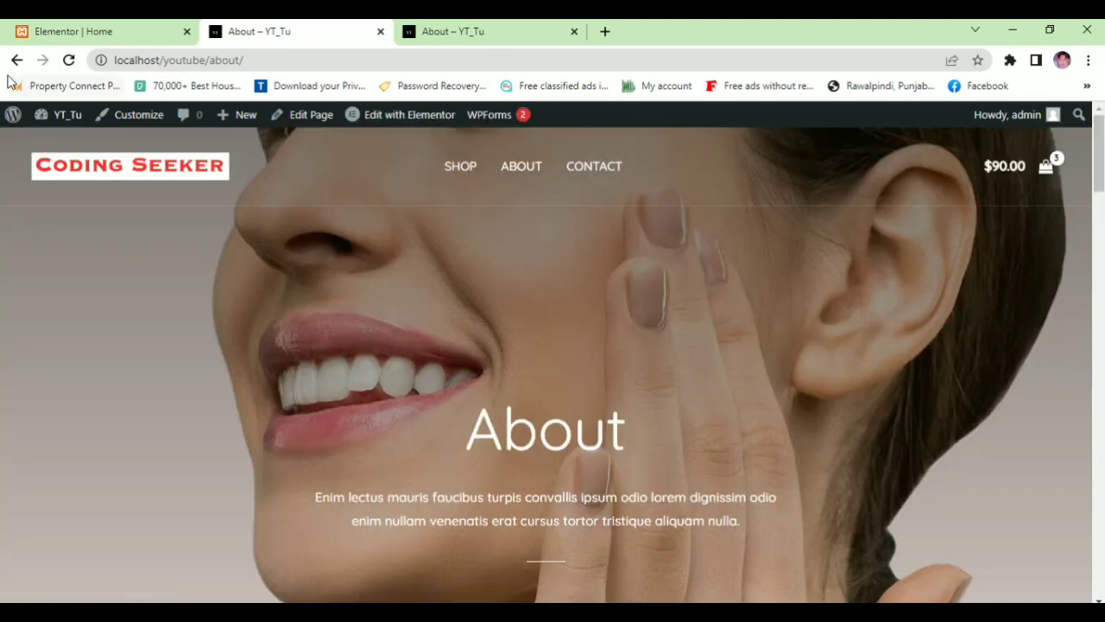
left_click(16, 60)
scroll(707, 308, "down", 6)
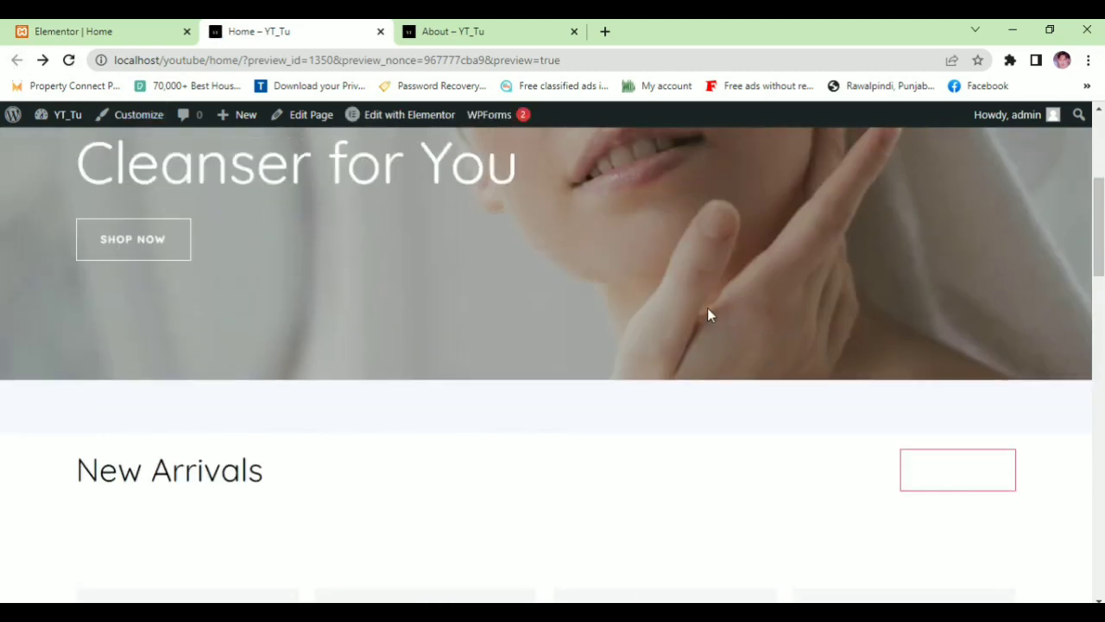
scroll(900, 415, "down", 8)
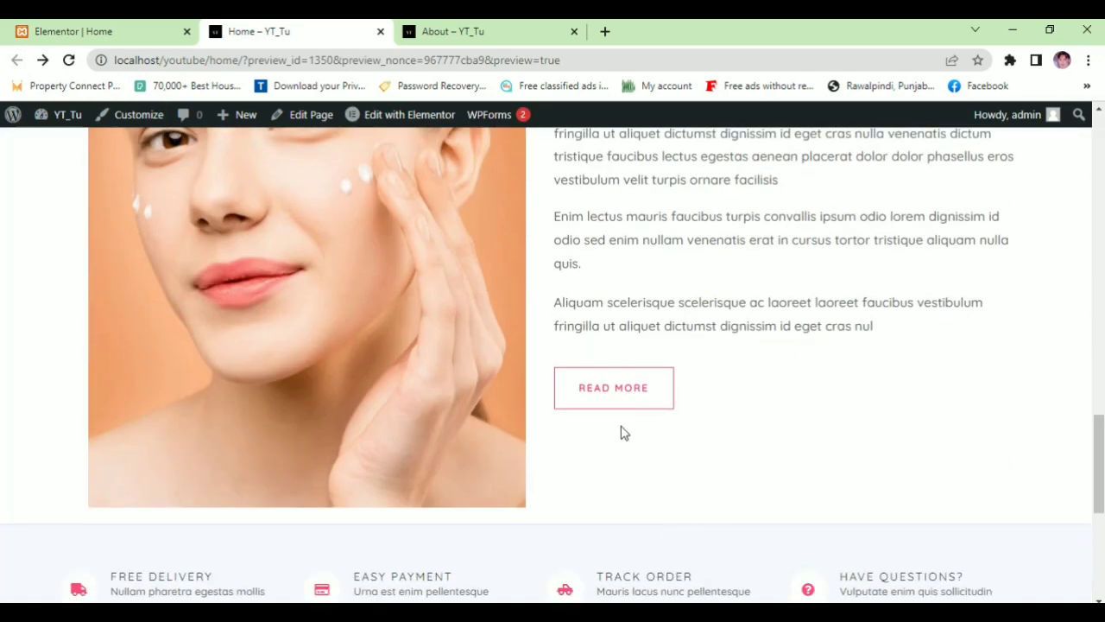
- Set the normal text color of the New Arrivals Shop Now button to red, matching the finished Home Page
left_click(121, 26)
scroll(964, 400, "down", 2)
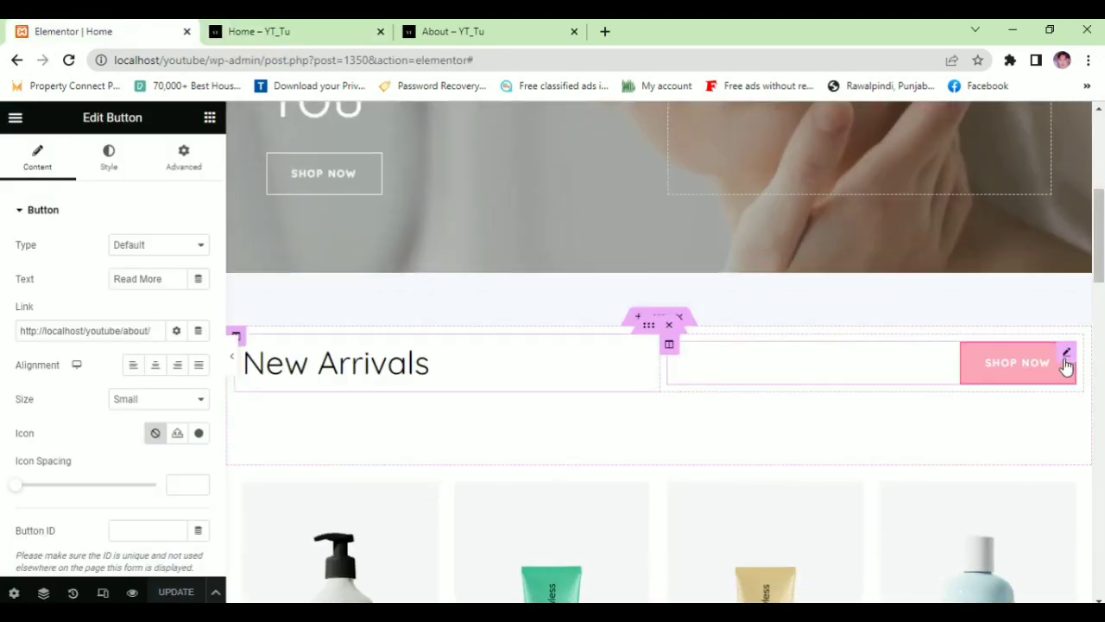
left_click(1062, 361)
key("ctrl+3")
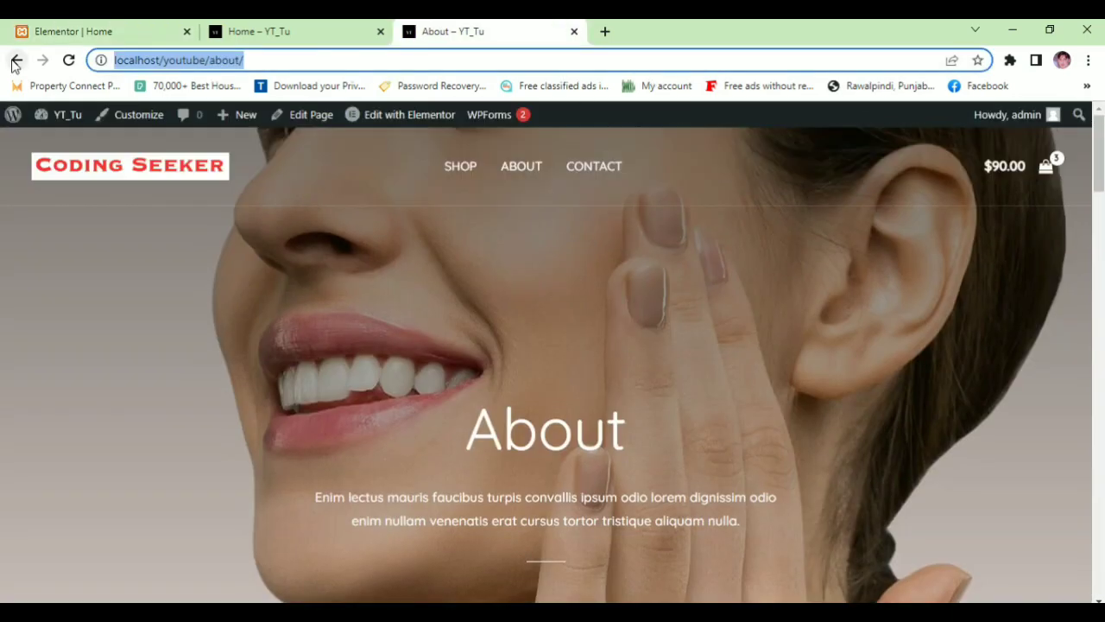
left_click(16, 59)
scroll(863, 371, "down", 5)
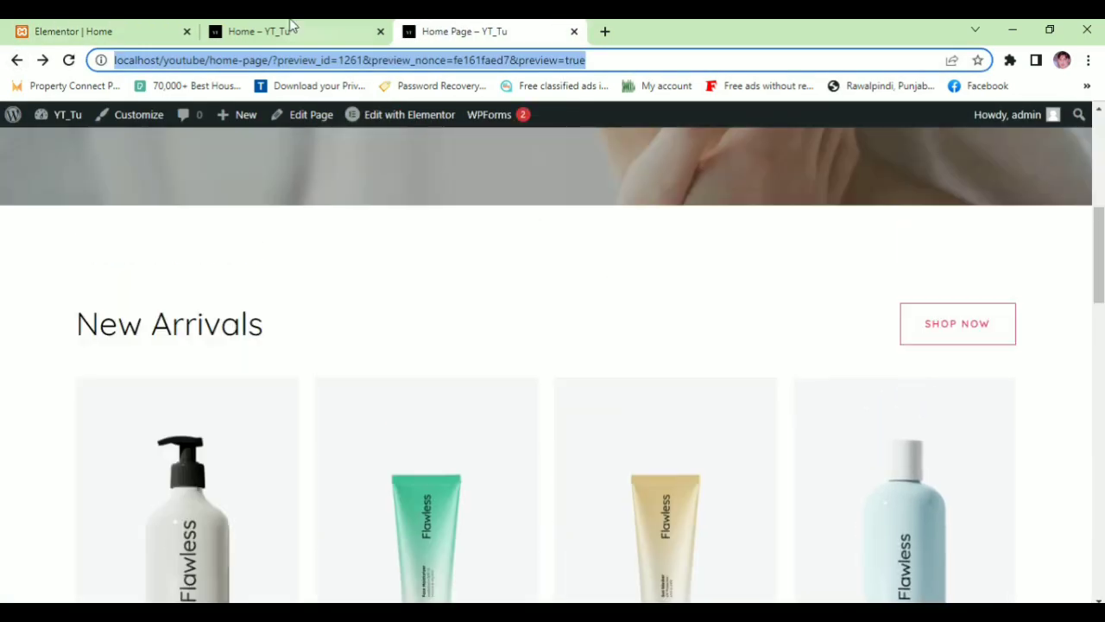
key("ctrl+1")
left_click(108, 157)
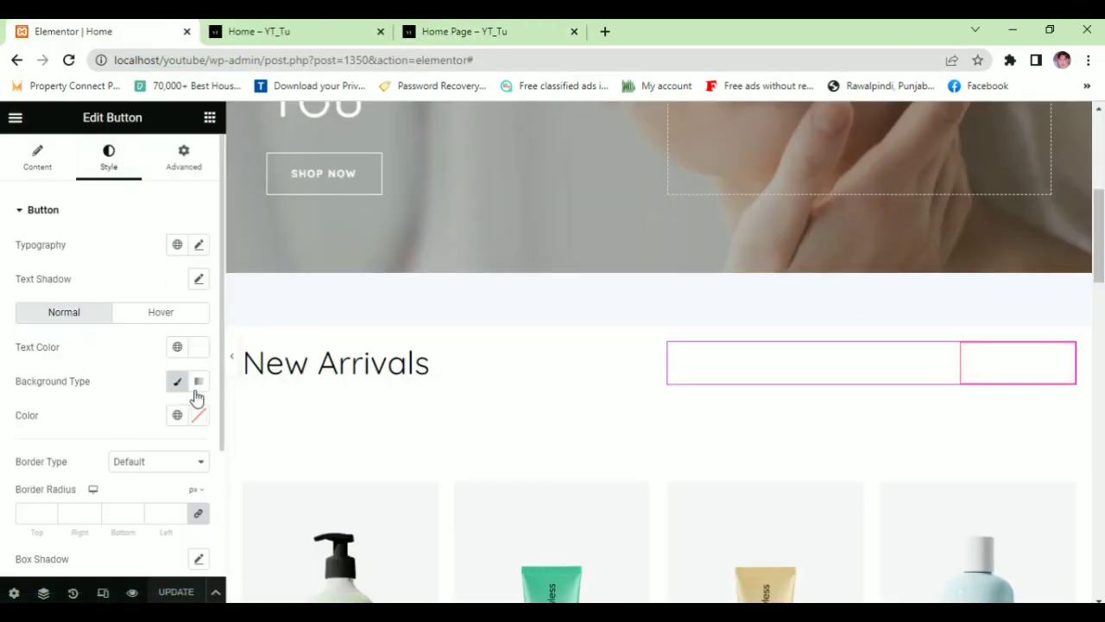
left_click(199, 346)
mouse_move(381, 278)
left_mouse_down()
mouse_move(129, 318)
mouse_move(223, 313)
left_mouse_up()
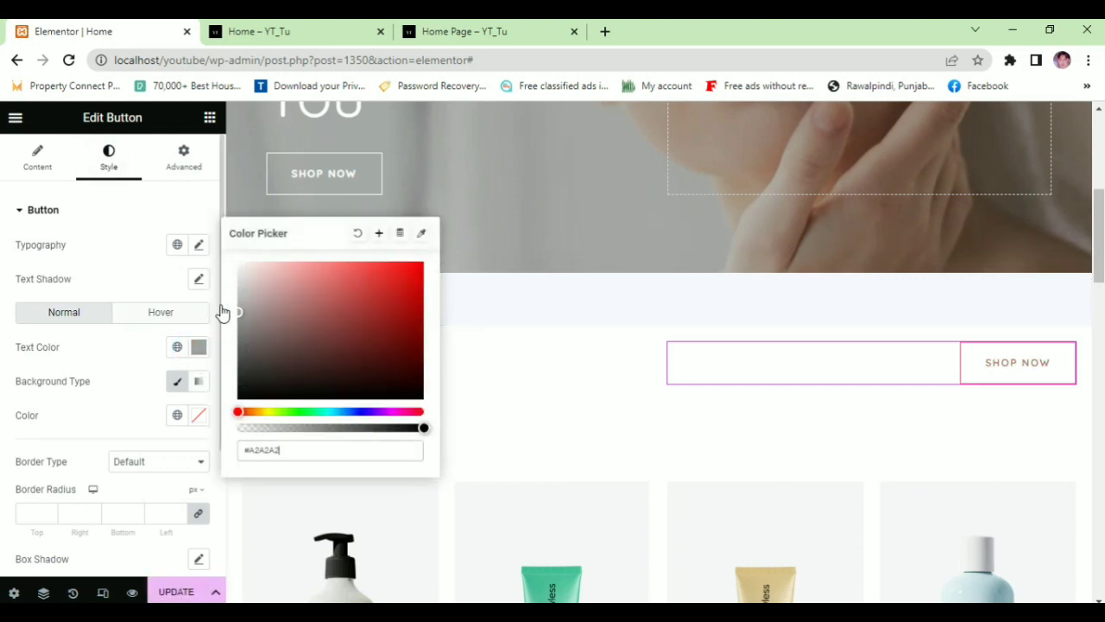
- Set the hover text color of the New Arrivals Shop Now button to white, #FFFFFF
left_click(158, 313)
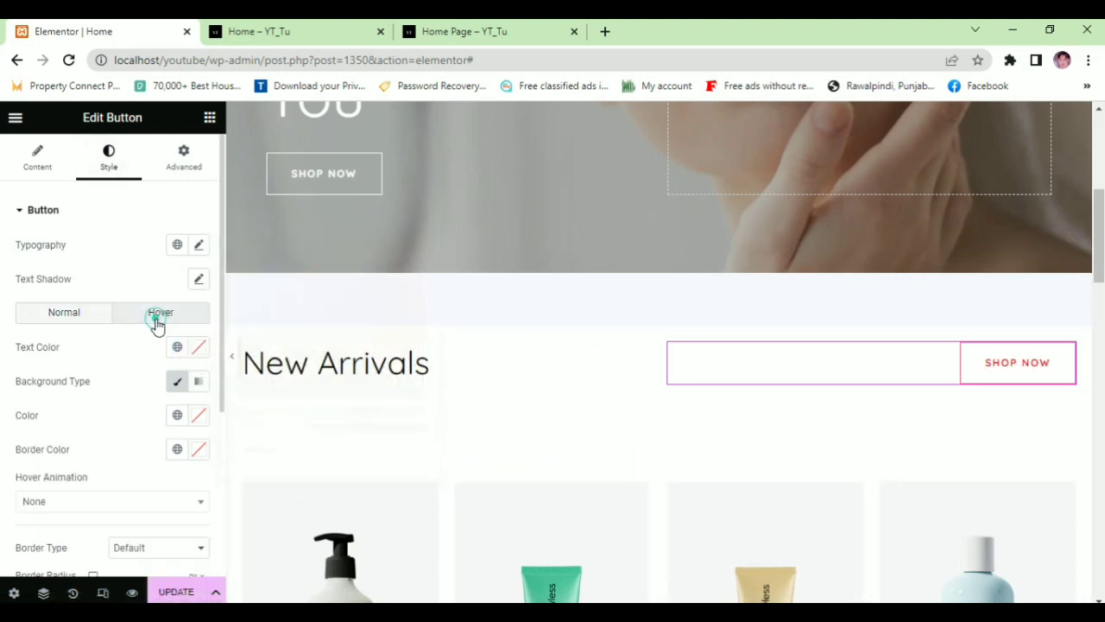
left_click(199, 347)
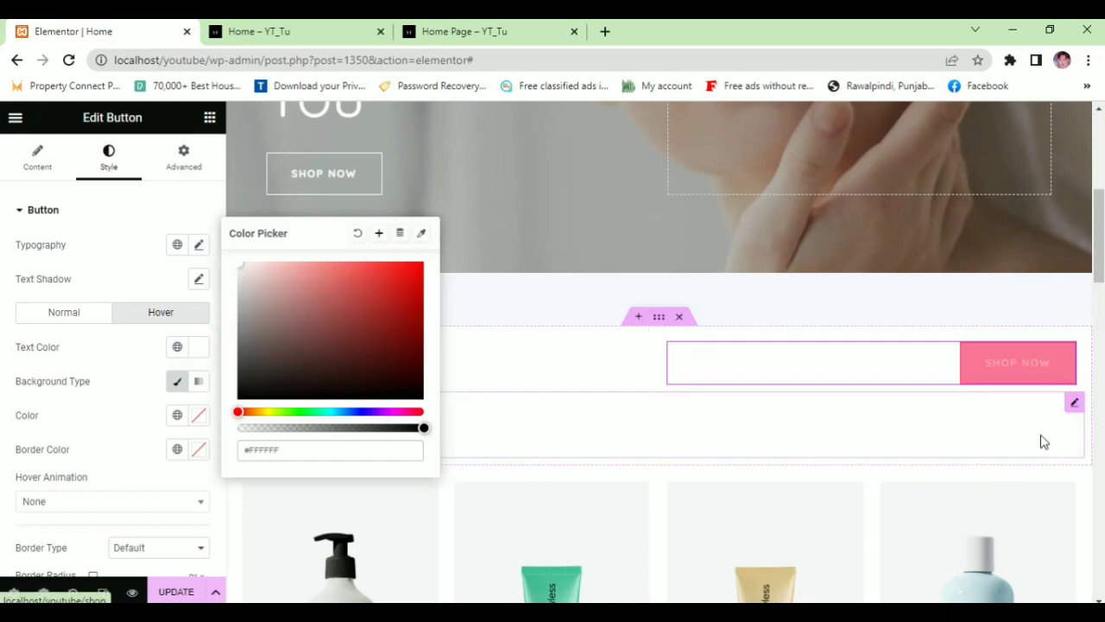
scroll(993, 427, "up", 1)
scroll(973, 422, "up", 3)
- Set the hover text color of the Read More button to white and update the page
scroll(973, 422, "down", 15)
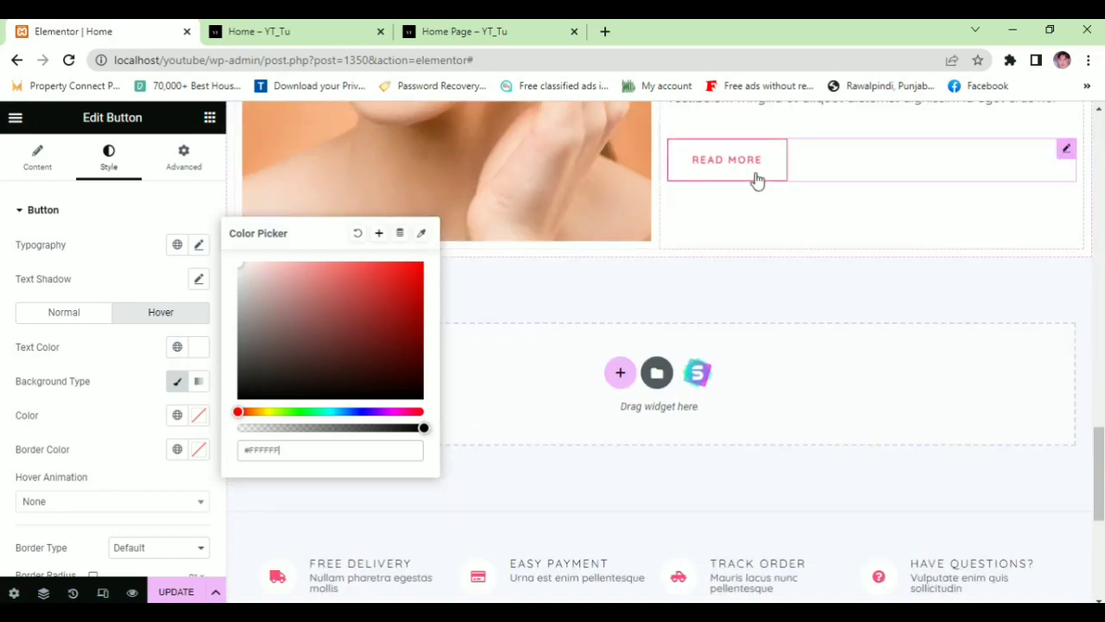
left_click(803, 156)
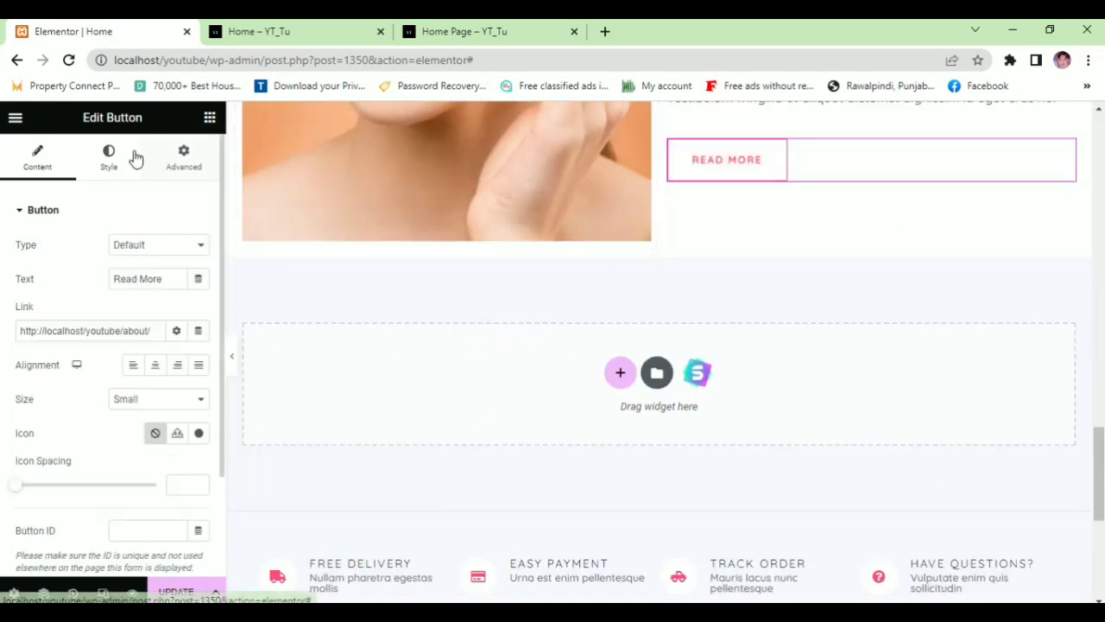
left_click(160, 312)
left_click(199, 347)
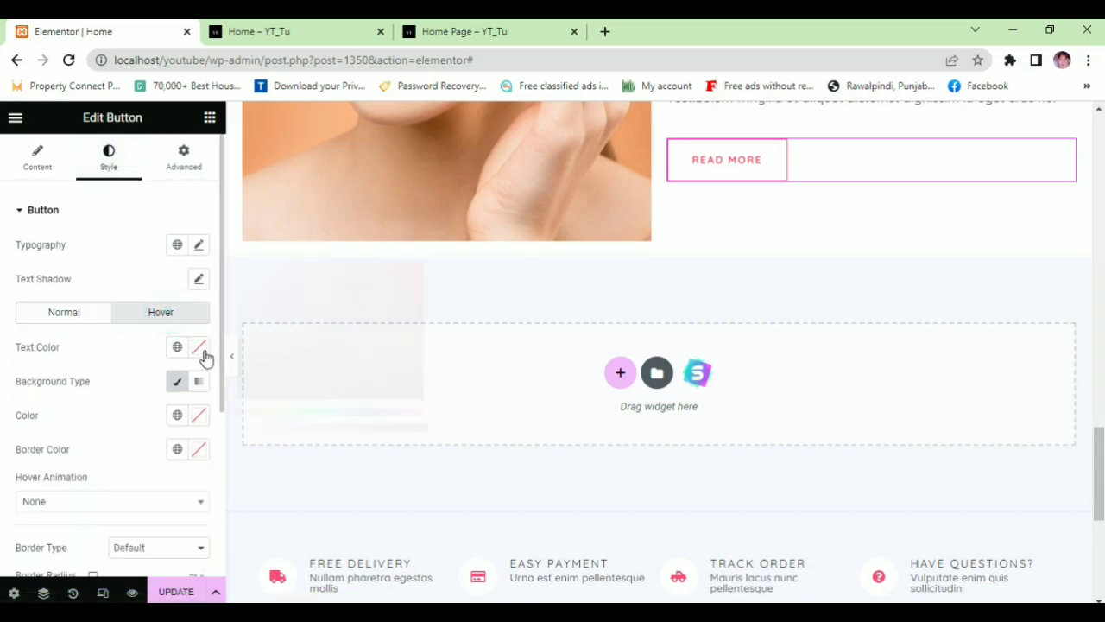
left_click(206, 591)
scroll(511, 343, "up", 6)
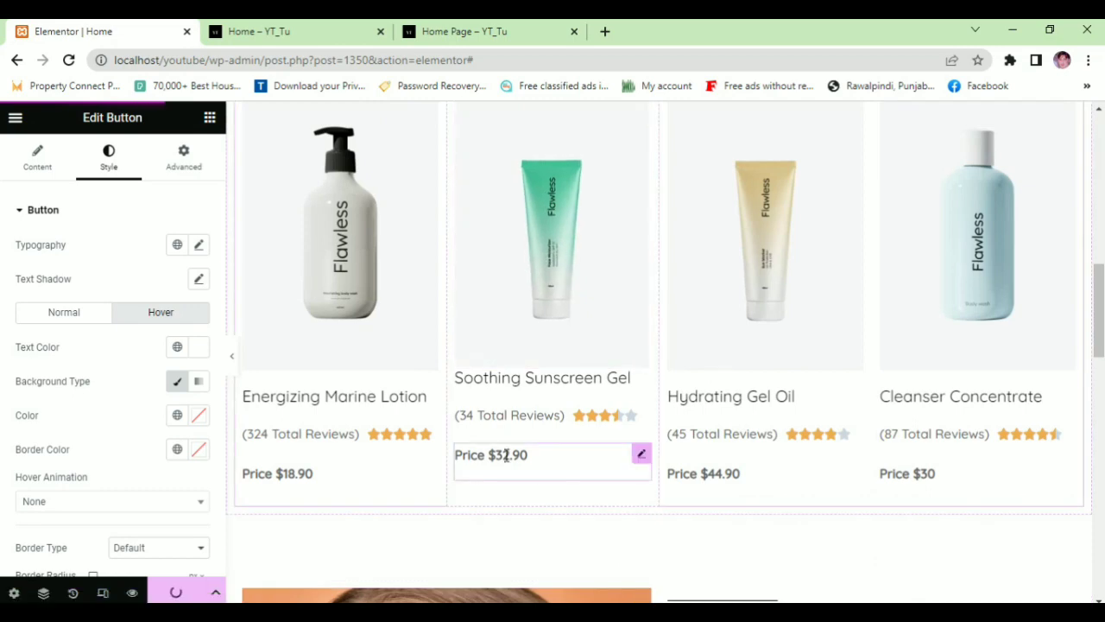
- Reload the home page preview, test the Read More button's link to the About page, and return to the home page
left_click(259, 31)
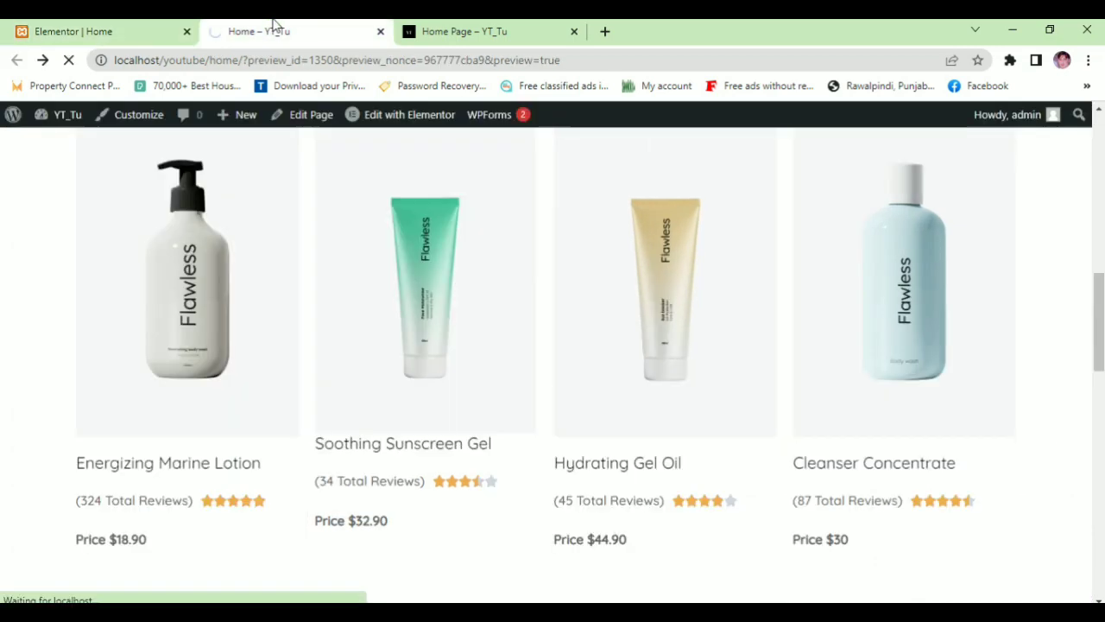
key("F5")
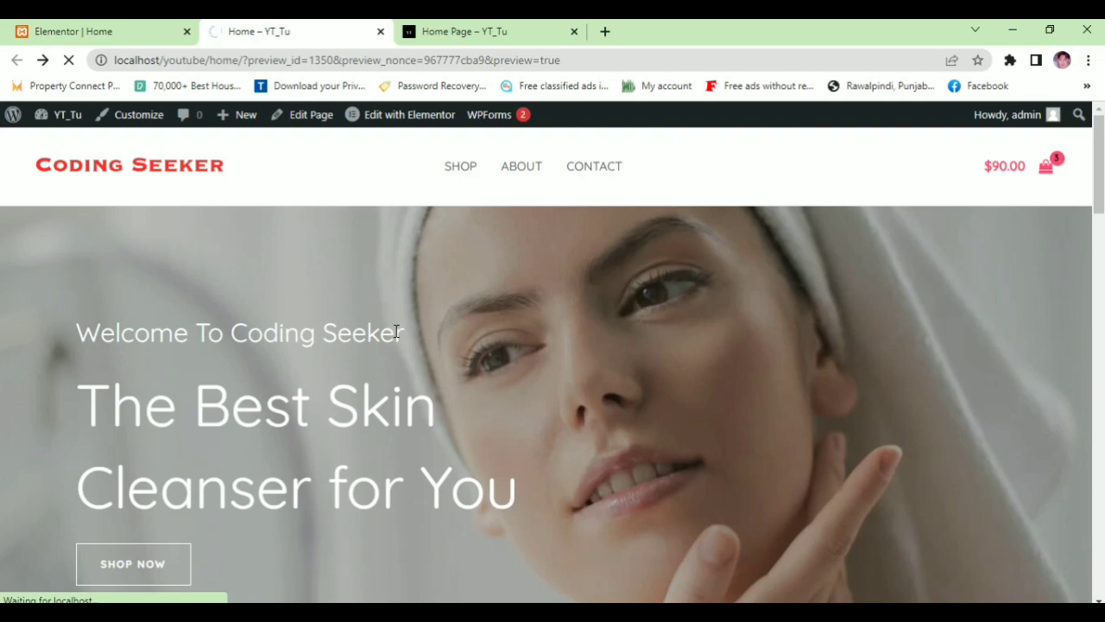
scroll(396, 331, "down", 10)
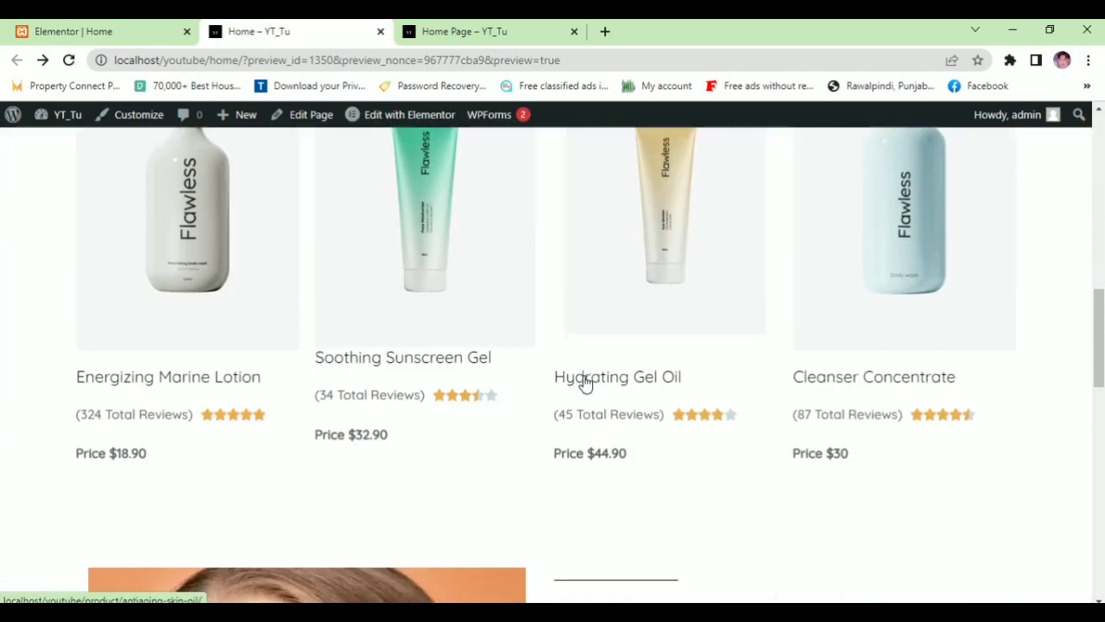
scroll(586, 383, "down", 5)
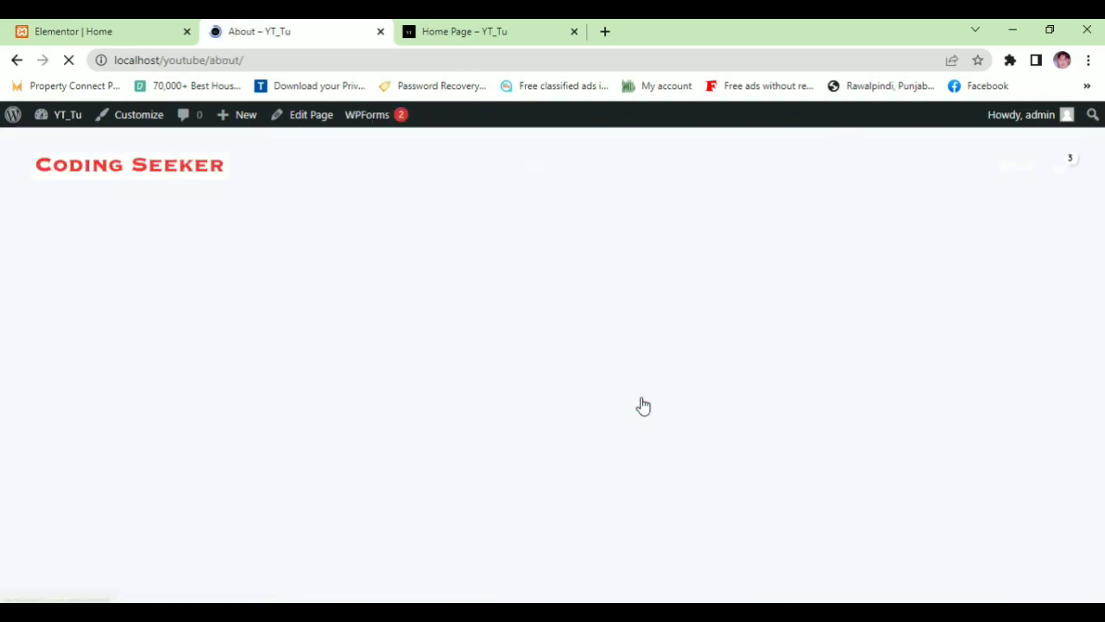
scroll(380, 380, "down", 10)
scroll(380, 379, "up", 10)
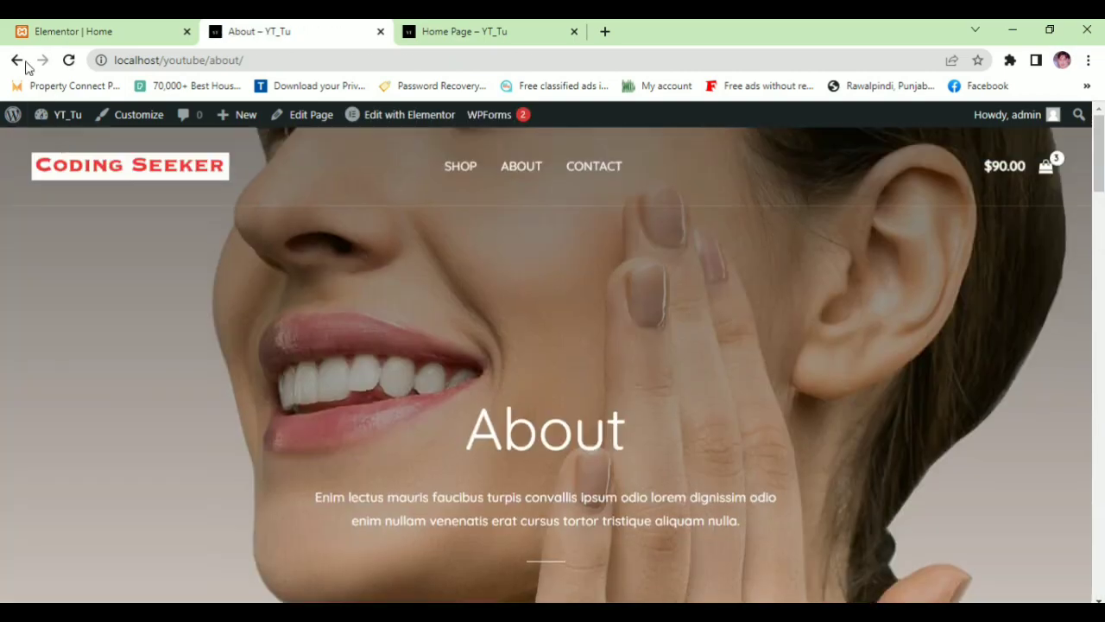
left_click(16, 59)
scroll(432, 302, "up", 5)
scroll(558, 364, "up", 10)
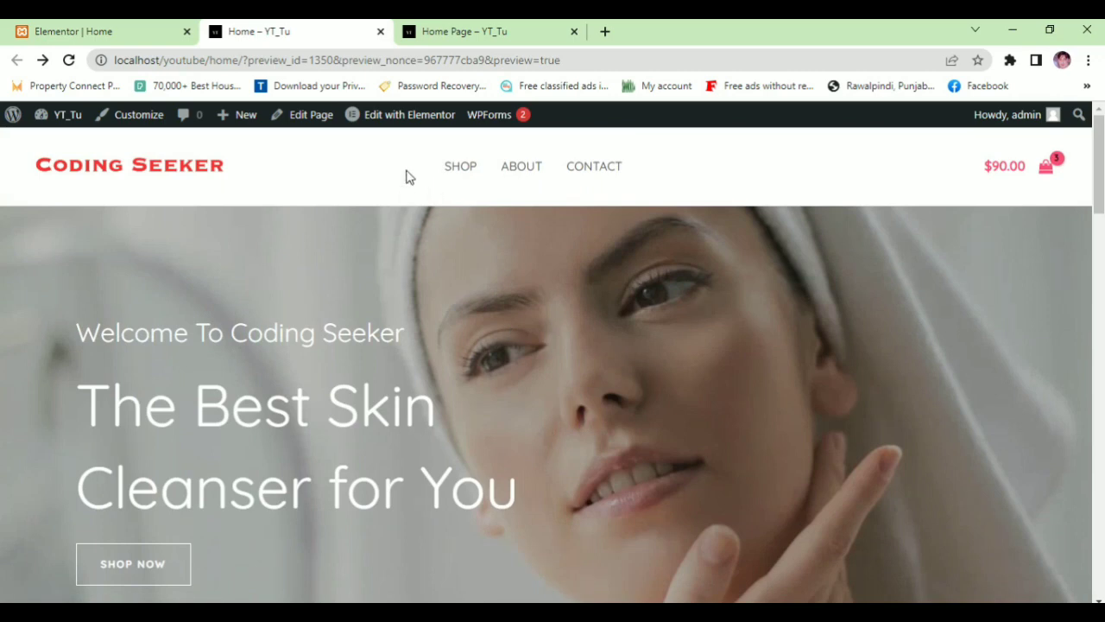
- Exit the Elementor editor to the WordPress dashboard and open the site's Menus settings
left_click(149, 26)
left_click(14, 117)
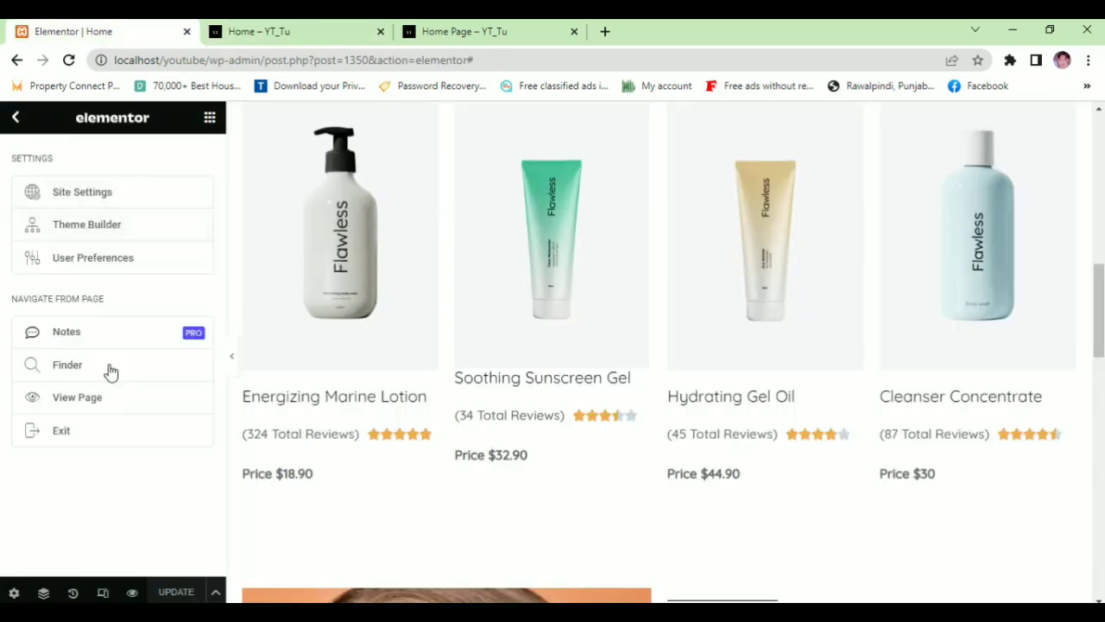
left_click(78, 432)
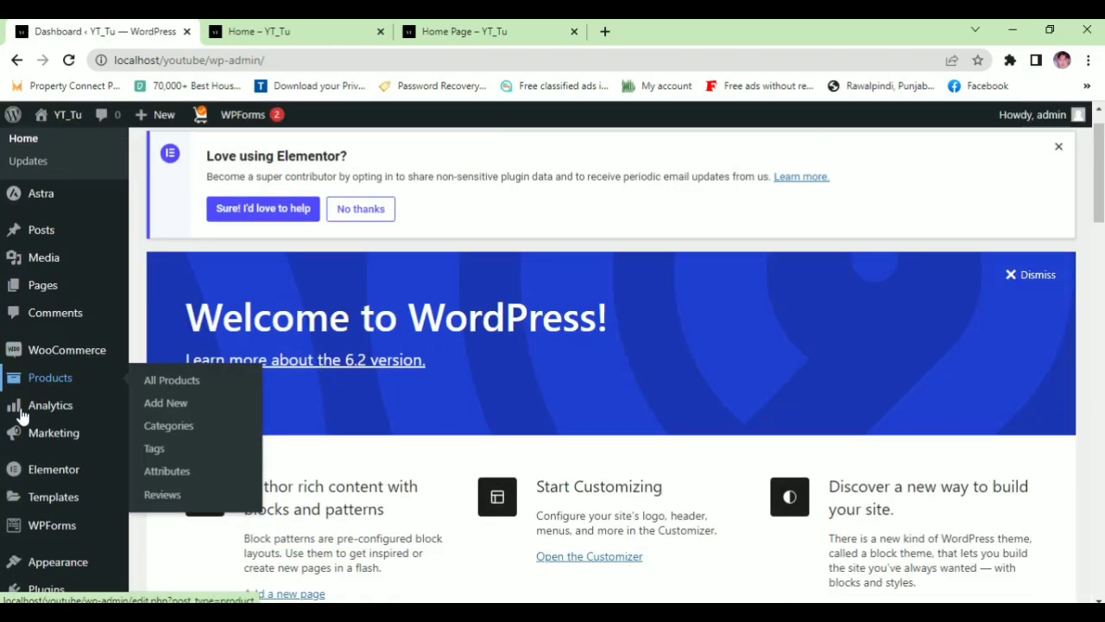
scroll(35, 423, "down", 2)
mouse_move(57, 445)
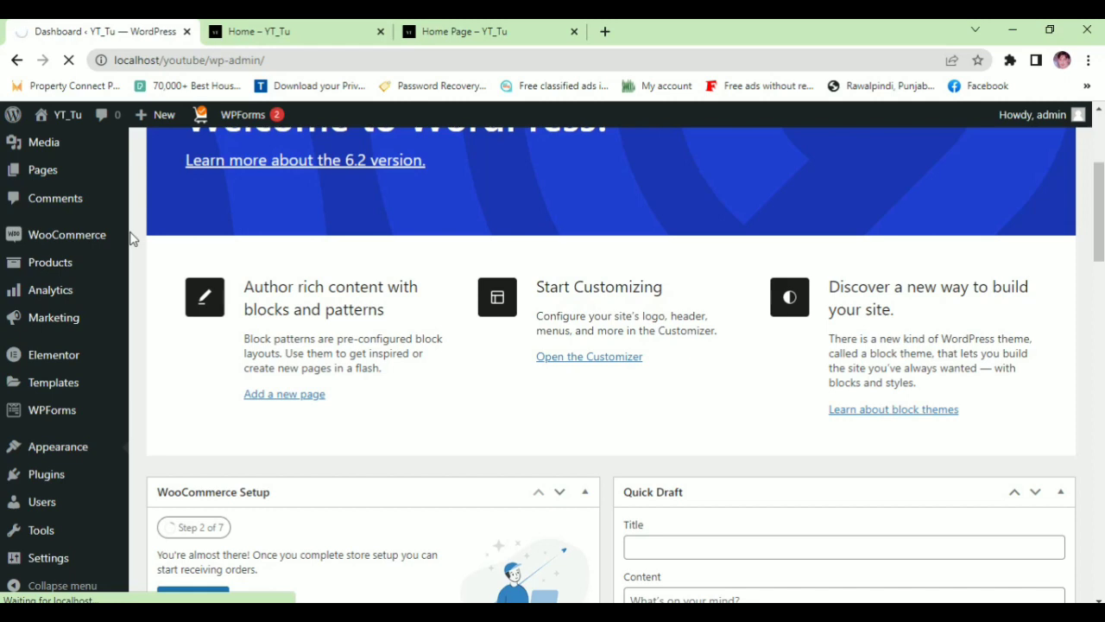
- Remove the invalid Home item from the Primary menu
scroll(324, 323, "down", 3)
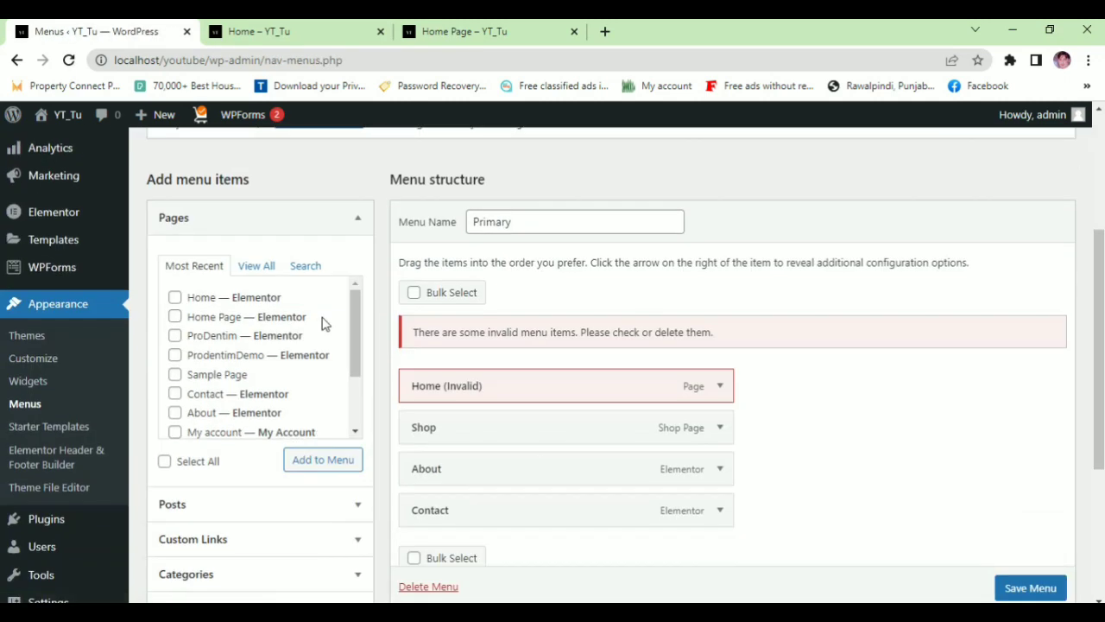
left_click(720, 386)
scroll(716, 395, "down", 2)
left_click(433, 422)
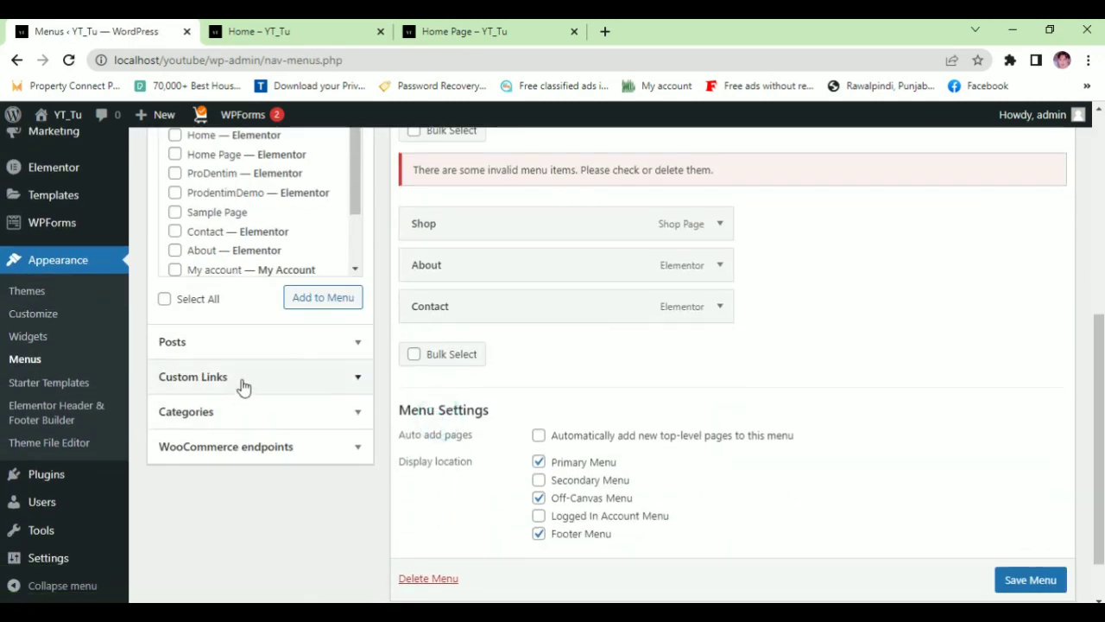
left_click(243, 380)
left_click(237, 31)
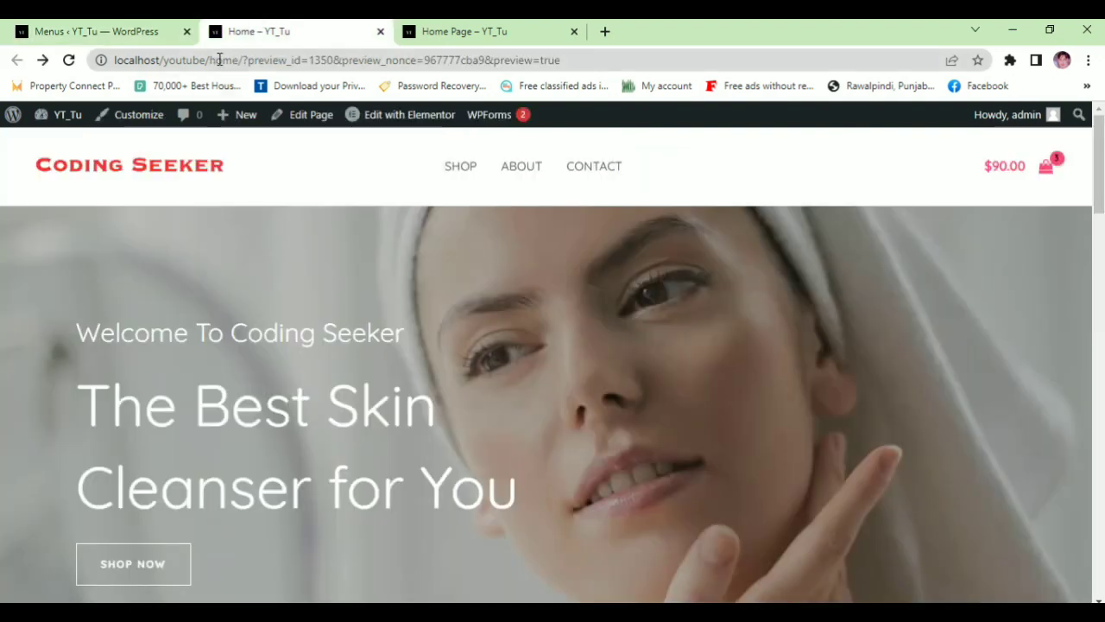
left_click(206, 58)
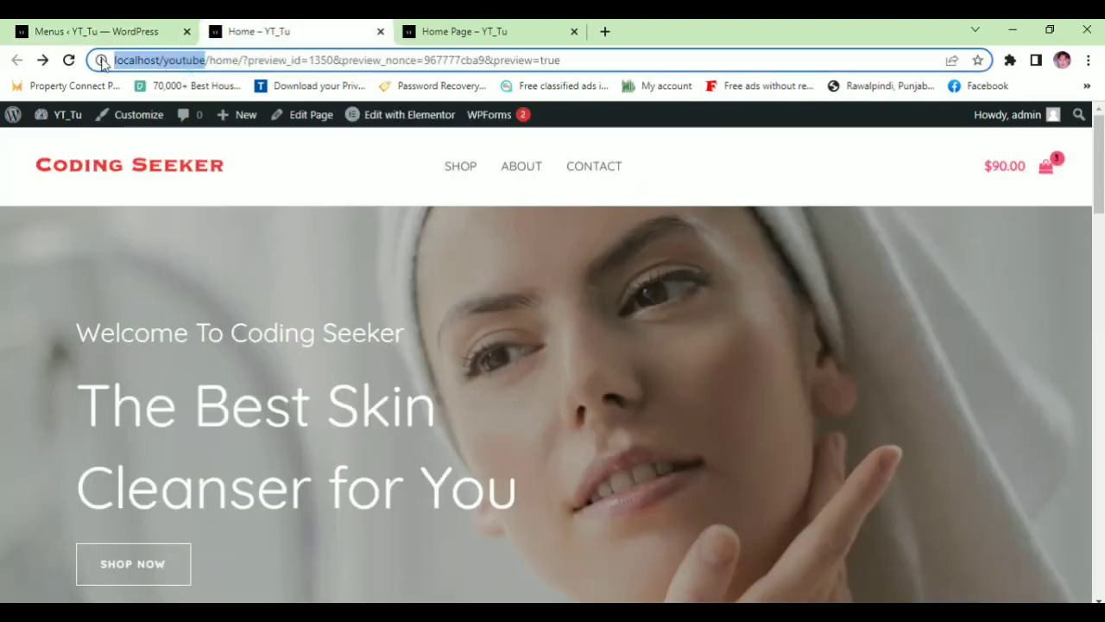
left_click(138, 28)
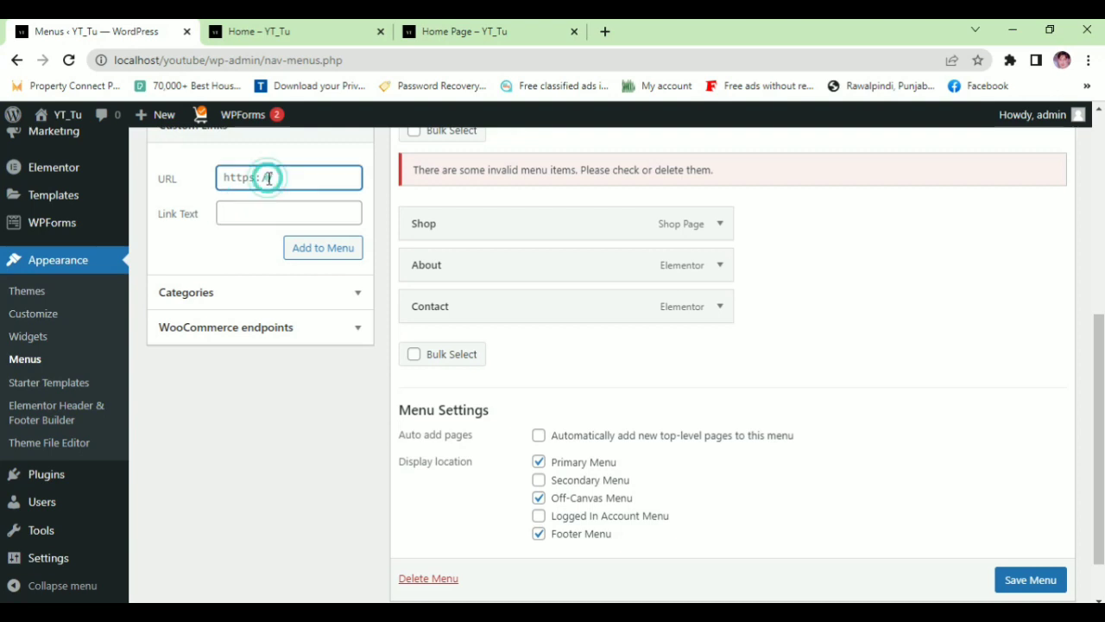
key("ctrl+a")
key("ctrl+v")
left_click(246, 204)
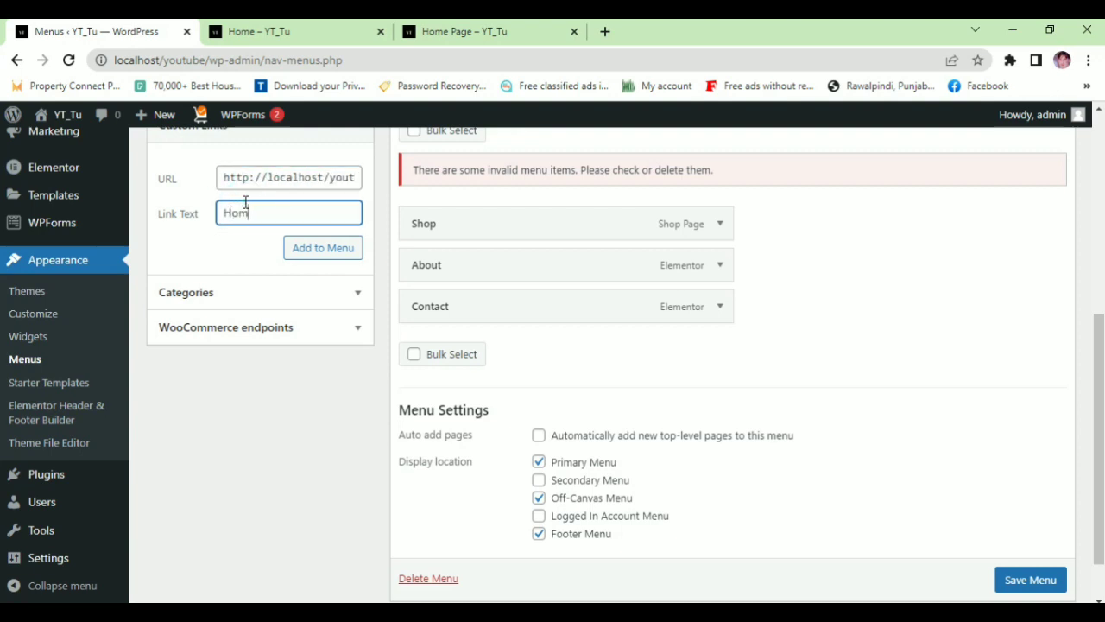
- Move the Home custom link above Shop in the Primary menu and save the menu
scroll(514, 363, "up", 3)
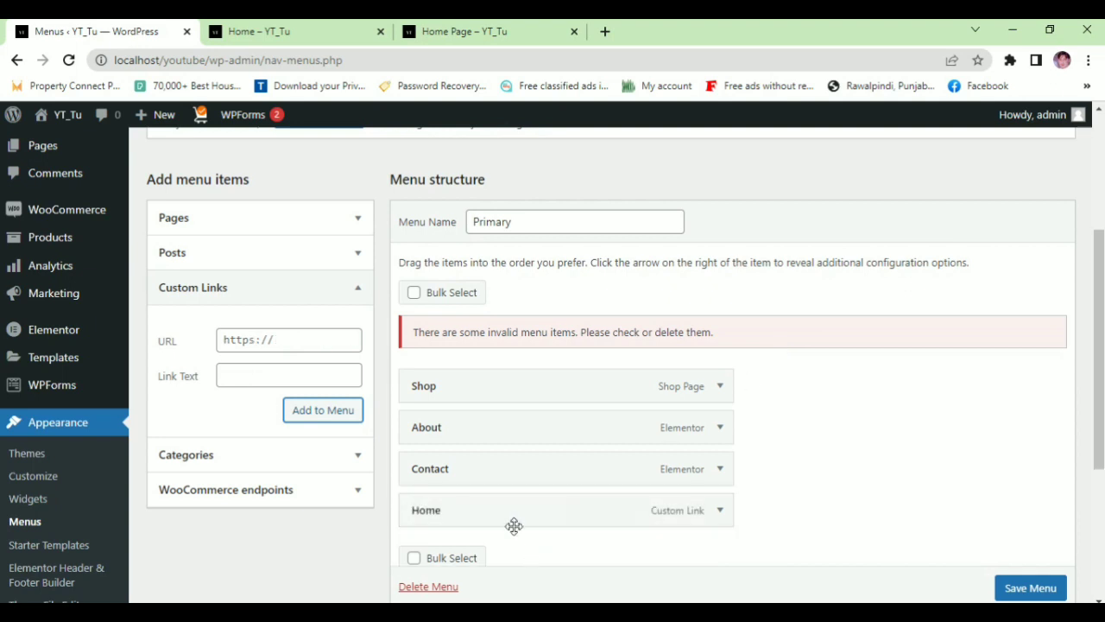
left_click_drag(514, 526, 508, 355)
left_click(1019, 588)
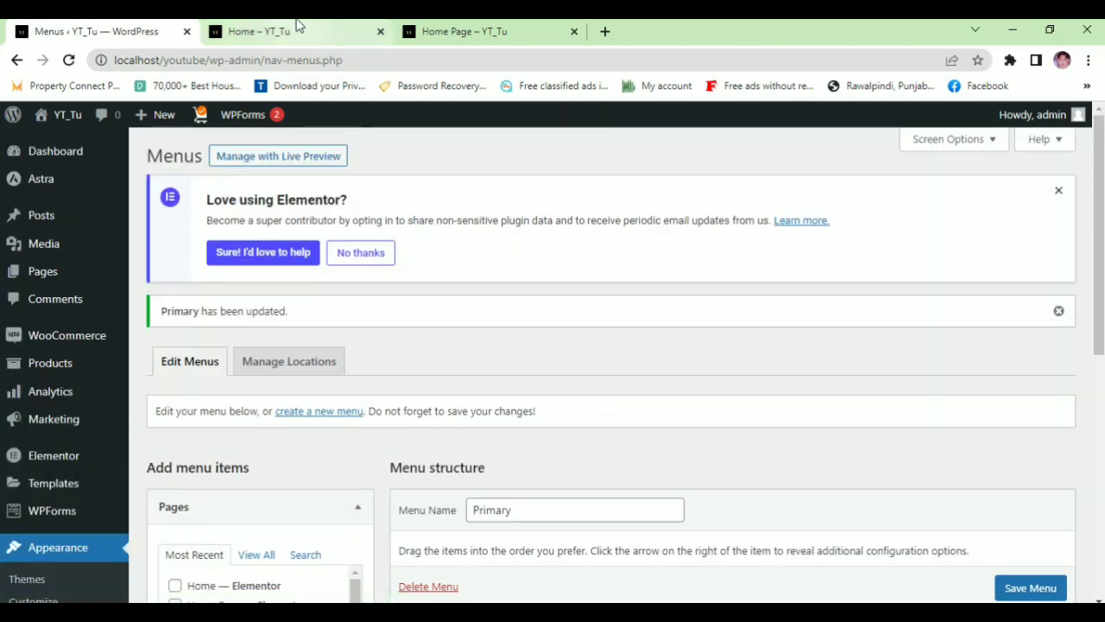
- Reload the home page preview and review its header menu and product row
left_click(259, 31)
left_click(69, 61)
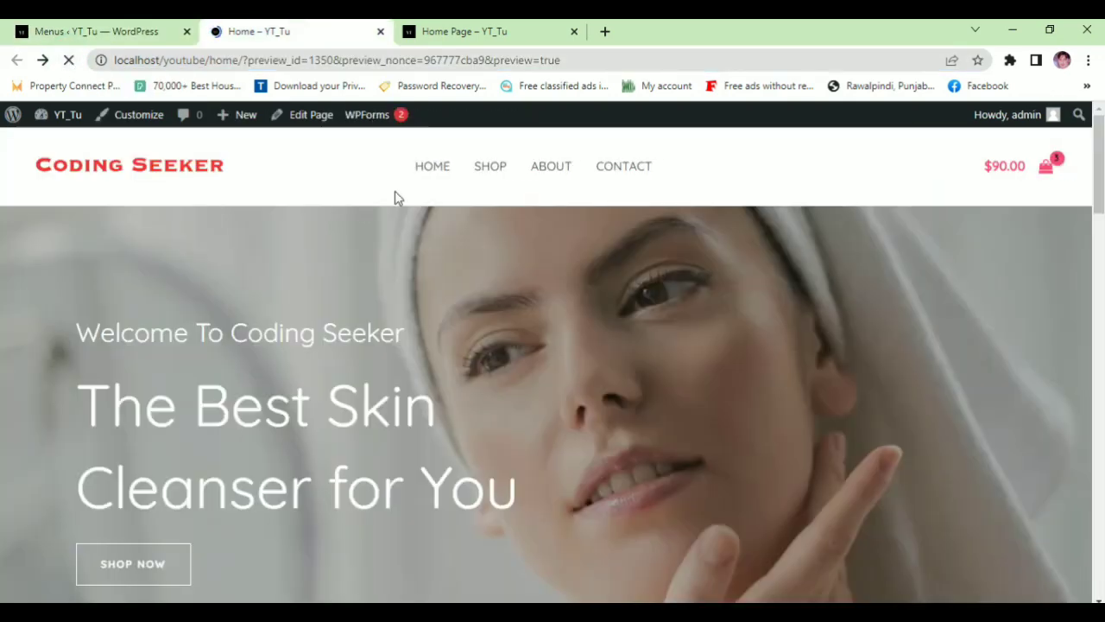
scroll(435, 209, "down", 15)
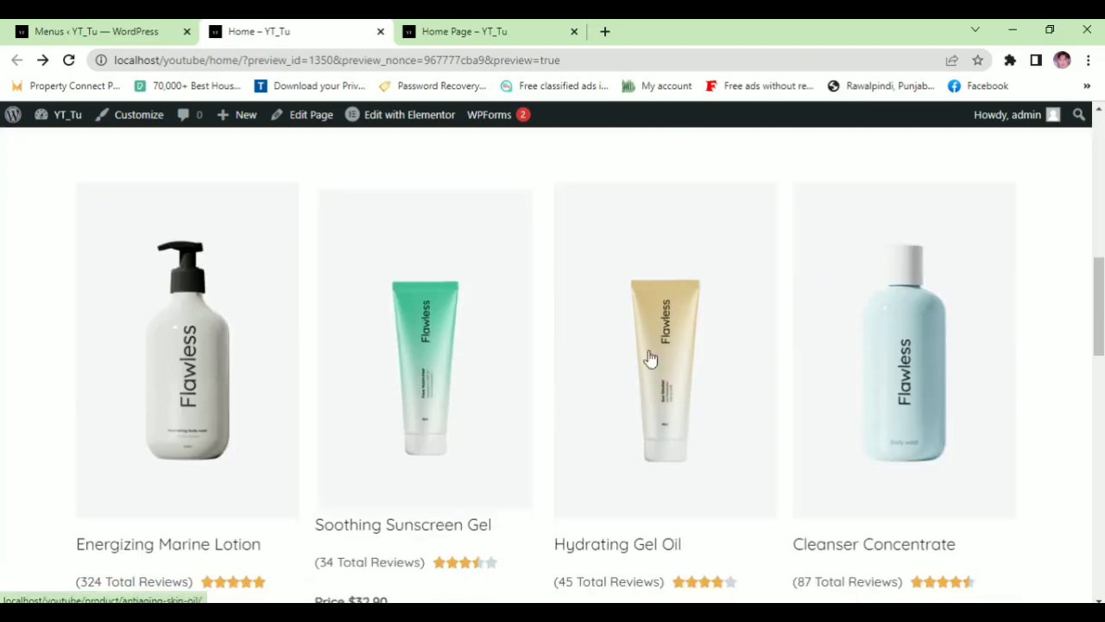
scroll(561, 380, "down", 5)
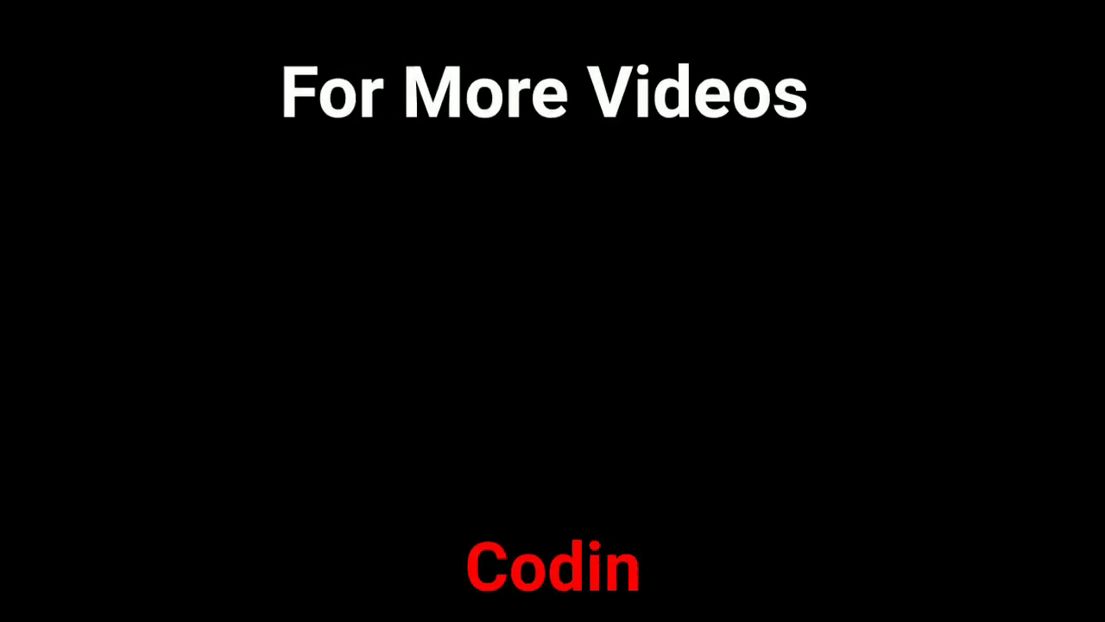